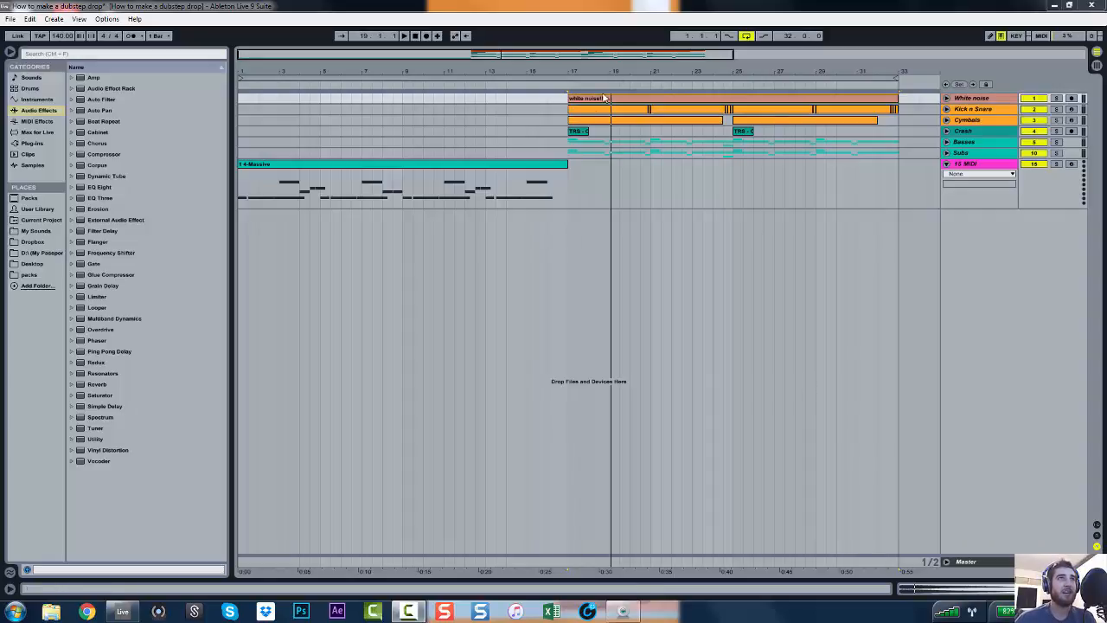
Unfold the Subs and Basses group tracks to show the tracks inside them
left_click_drag(654, 74, 654, 90)
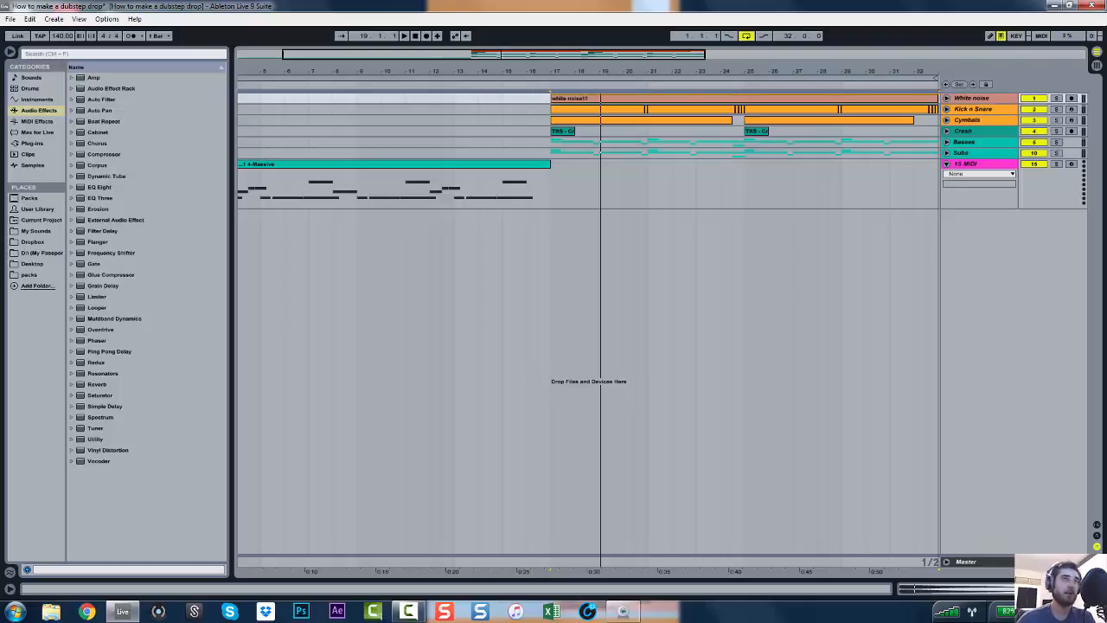
left_click_drag(591, 75, 655, 61)
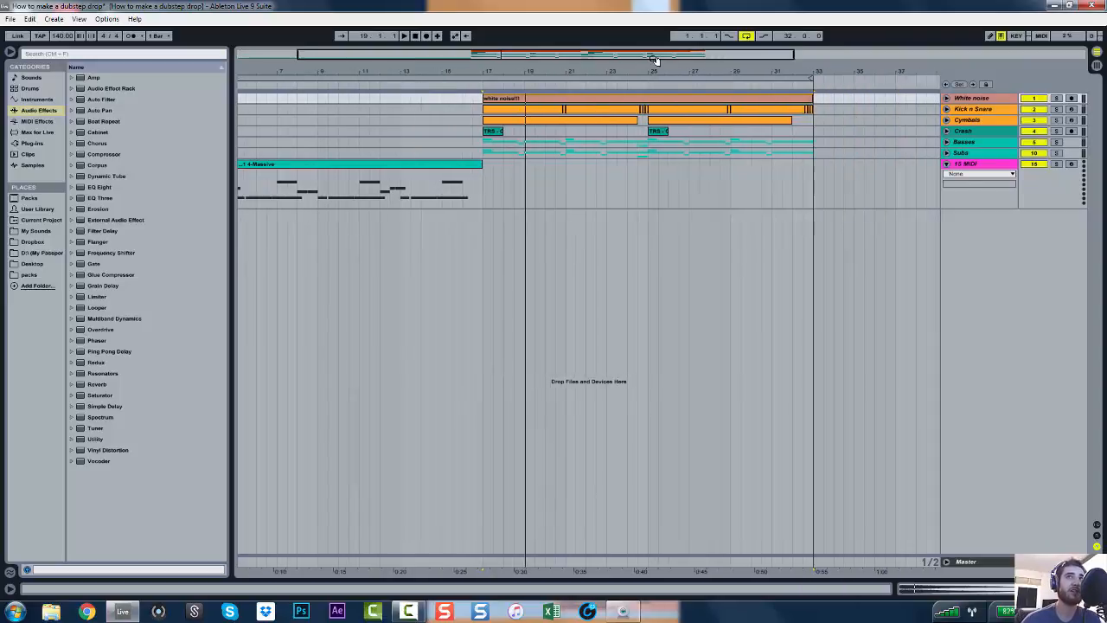
left_click(485, 154)
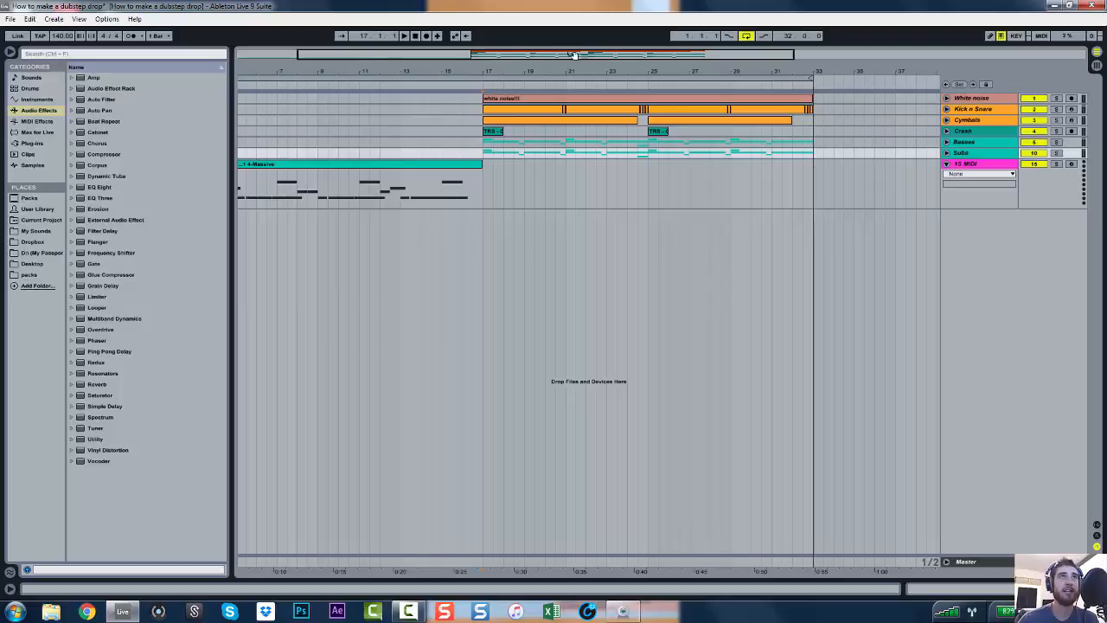
left_click_drag(621, 54, 621, 78)
left_click(946, 153)
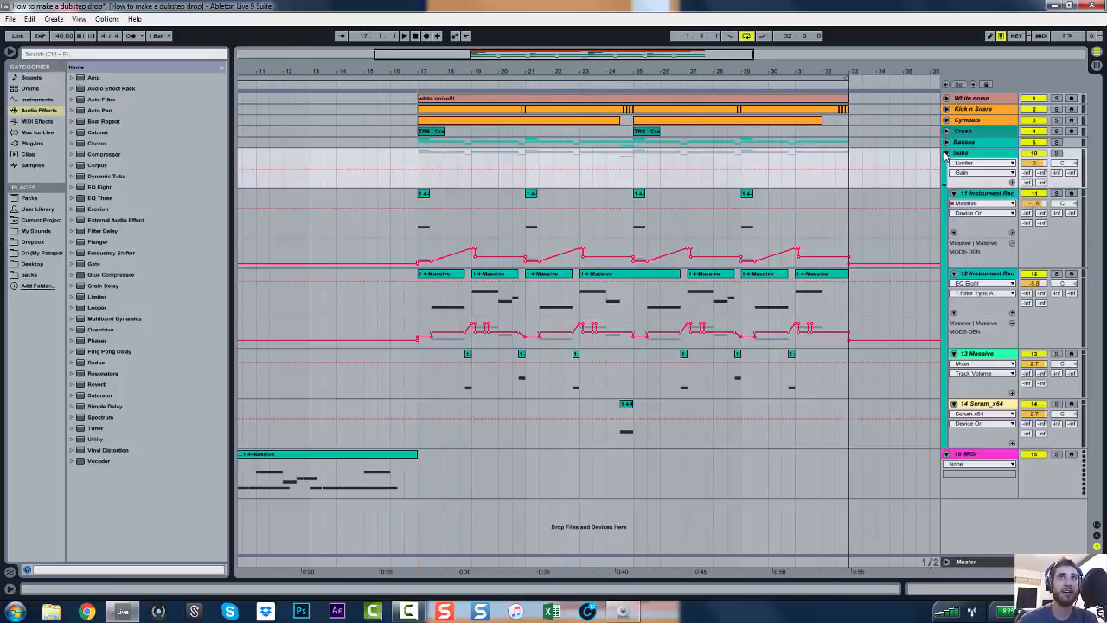
left_click(946, 141)
scroll(659, 381, "down", 1)
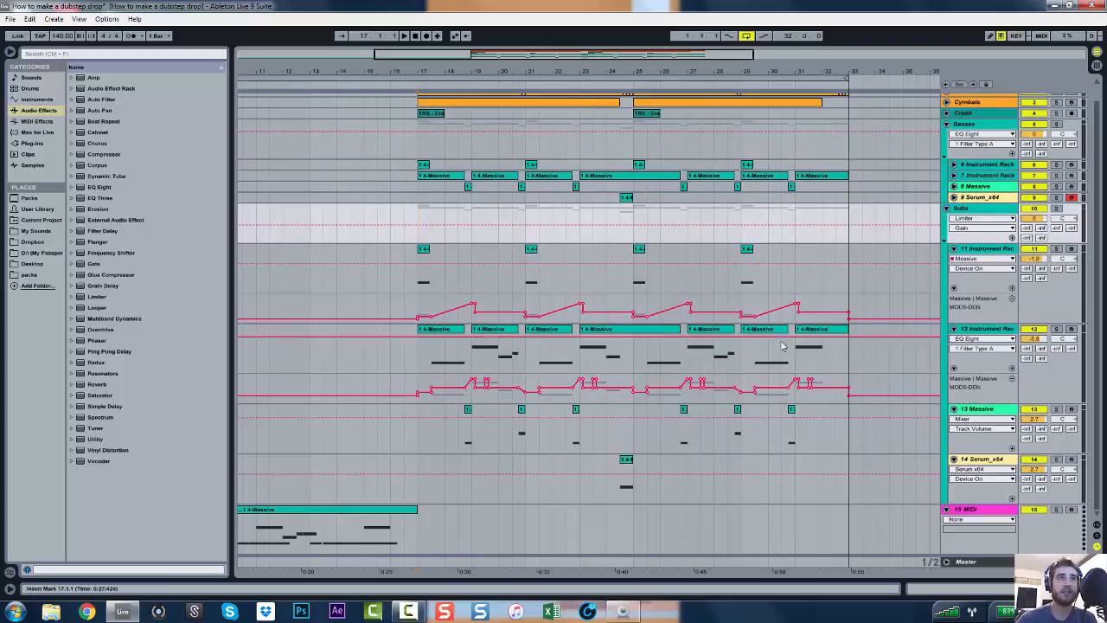
Open the 16-bar 4-Massive clip at the start of the 15 MIDI track for note editing
left_click_drag(477, 51, 350, 50)
left_click_drag(493, 52, 493, 30)
left_click(398, 517)
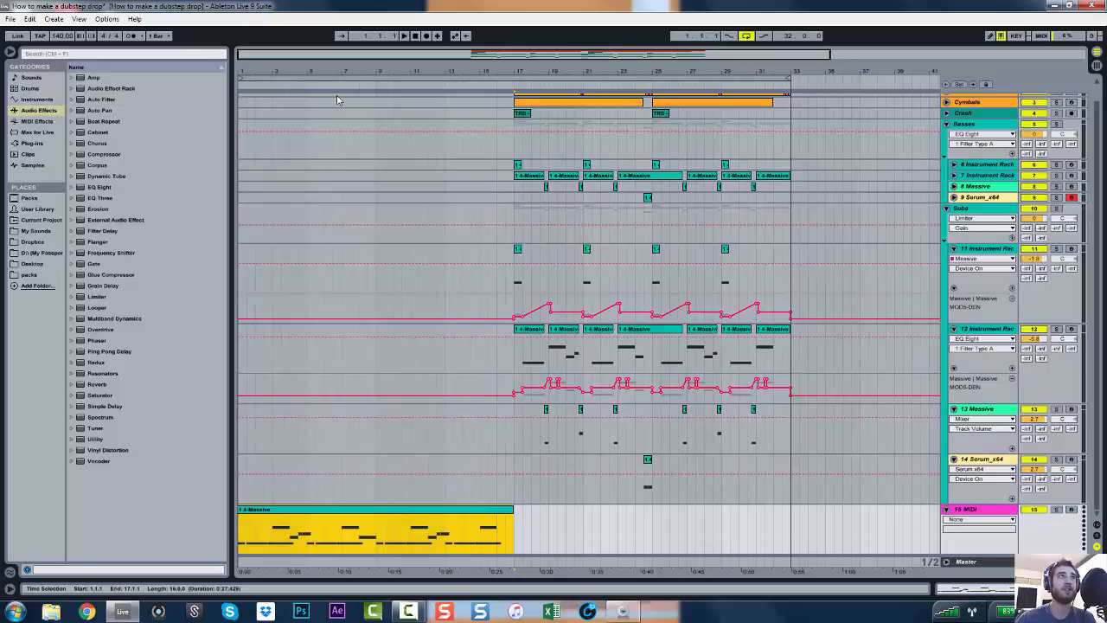
left_click_drag(286, 57, 286, 84)
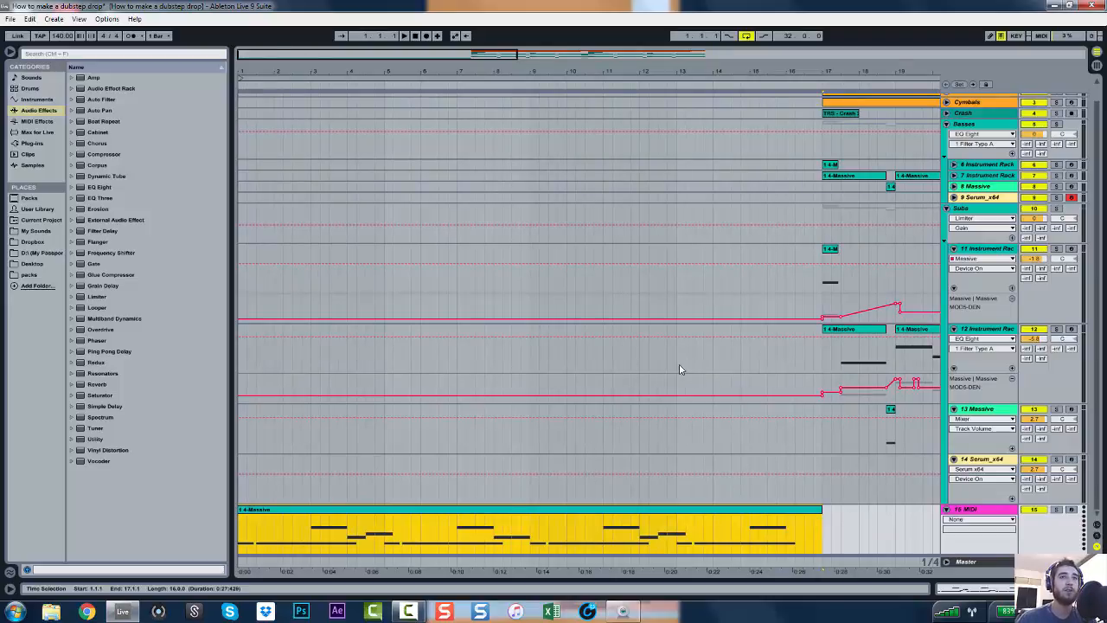
double_click(472, 511)
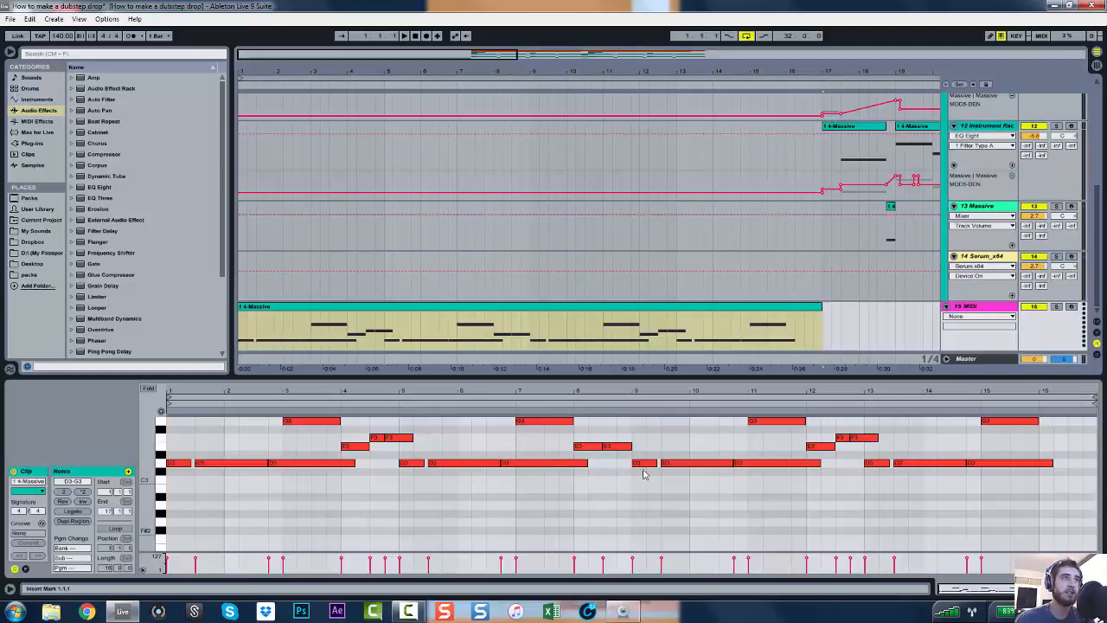
Shorten the D3 note beginning at 2.4 so that it ends at bar 3, where the first G3 note begins
left_click(349, 465)
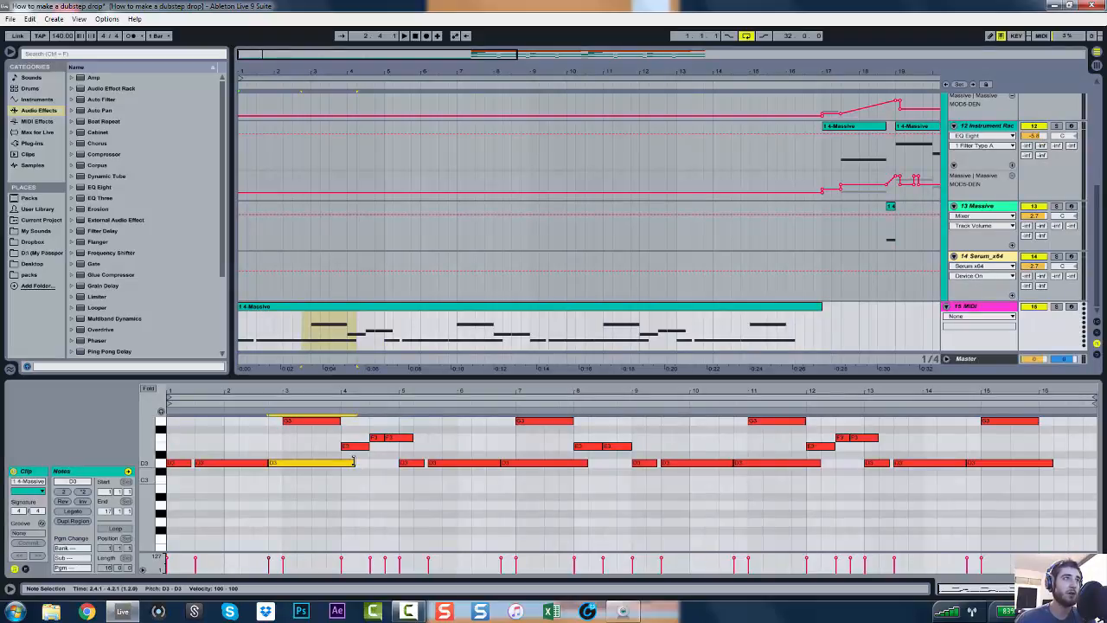
scroll(839, 190, "up", 3)
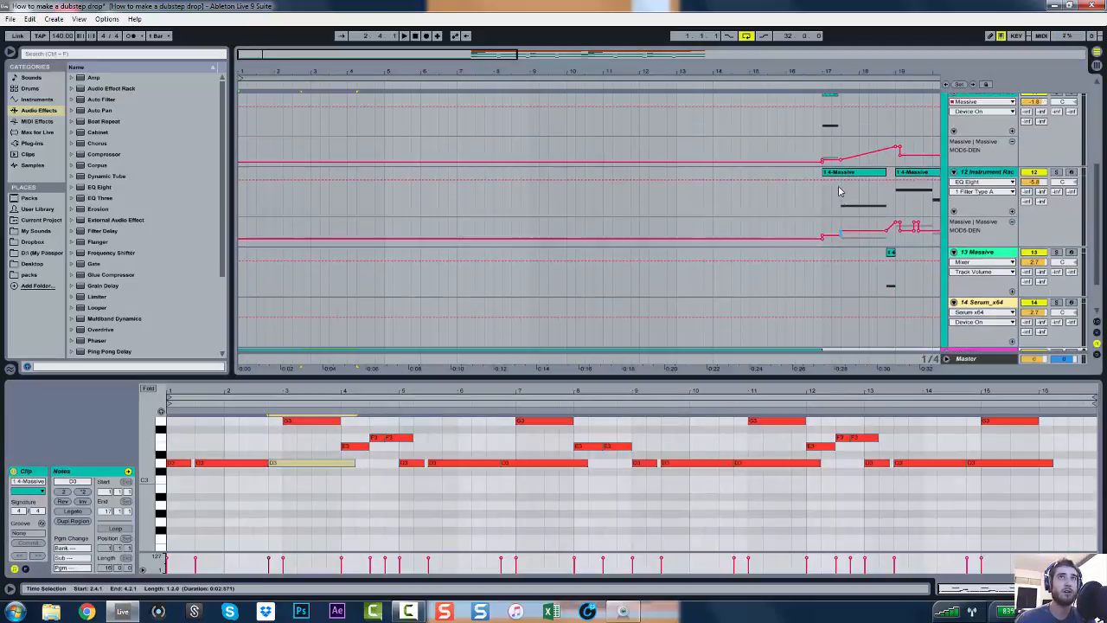
scroll(840, 192, "up", 3)
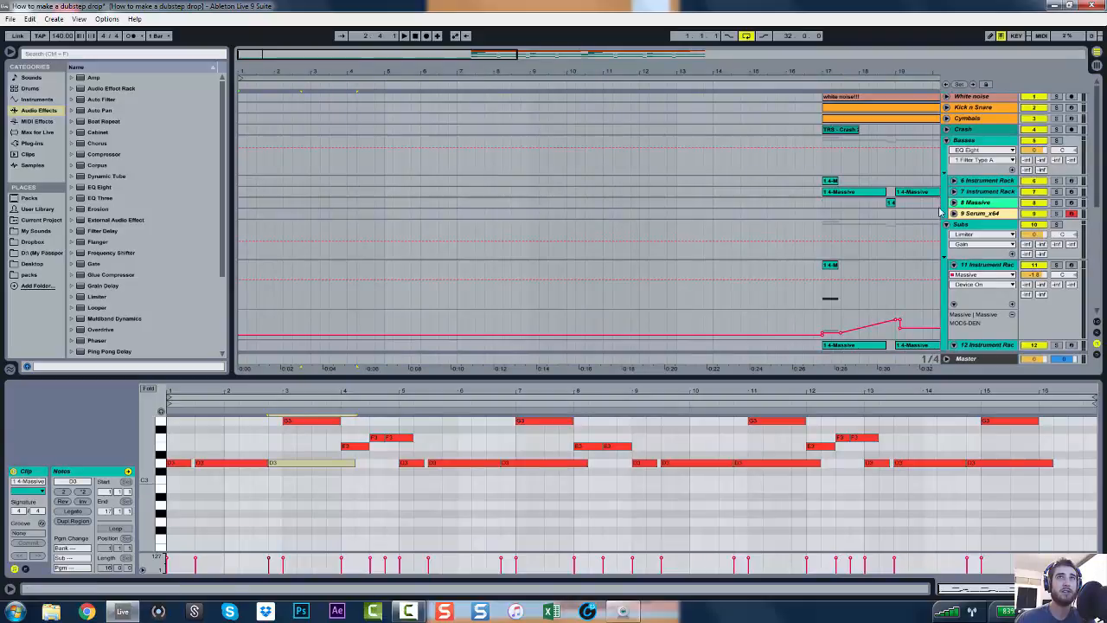
scroll(925, 242, "down", 3)
scroll(924, 243, "down", 3)
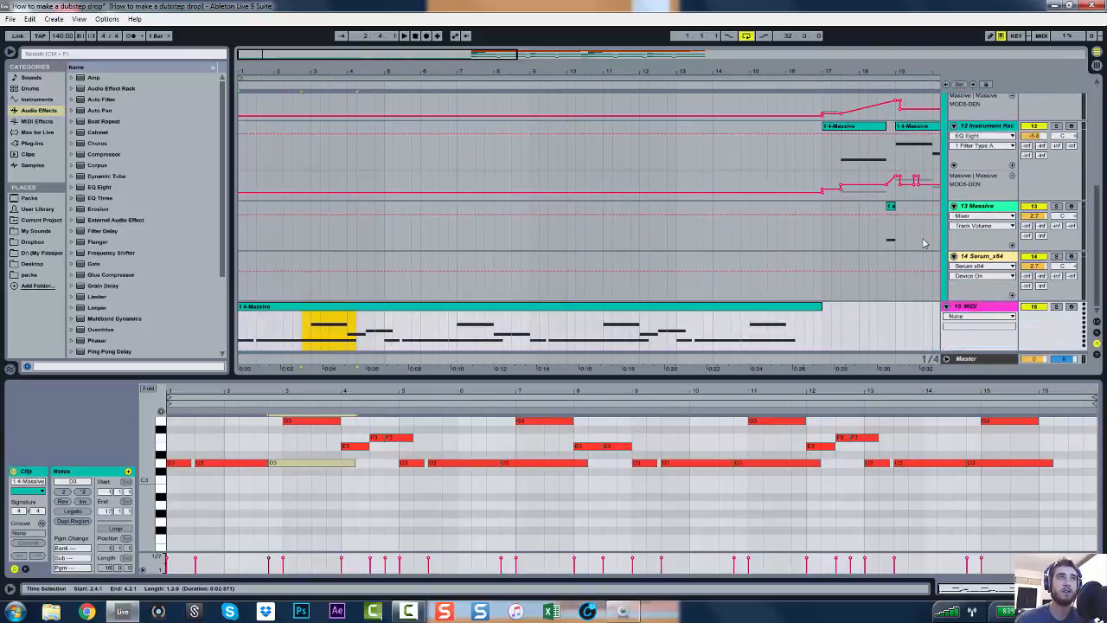
scroll(924, 243, "up", 3)
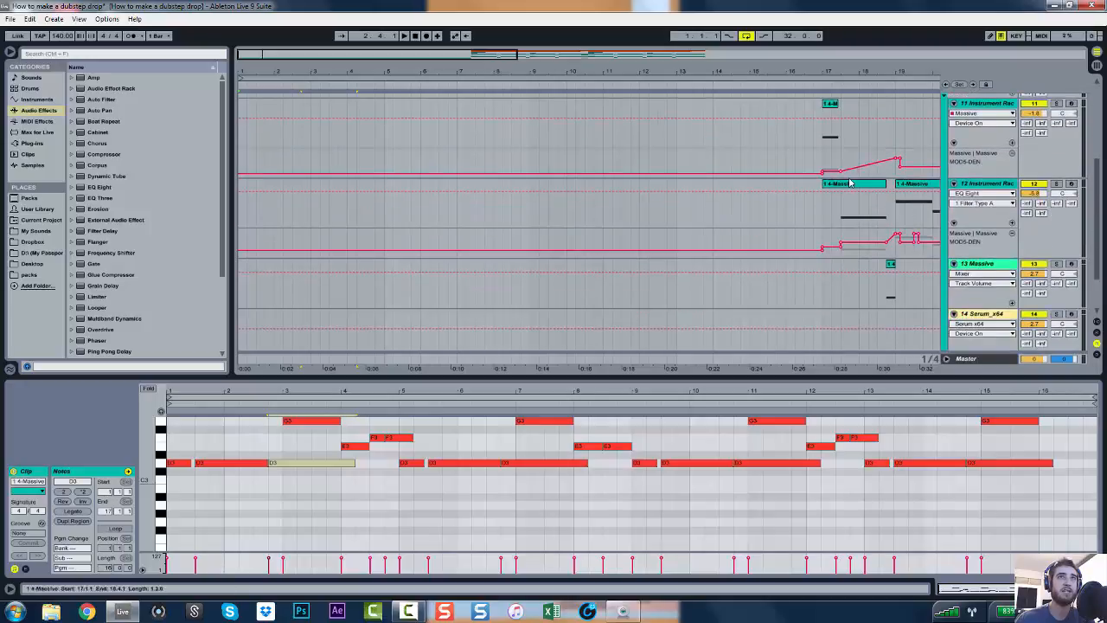
left_click(349, 464)
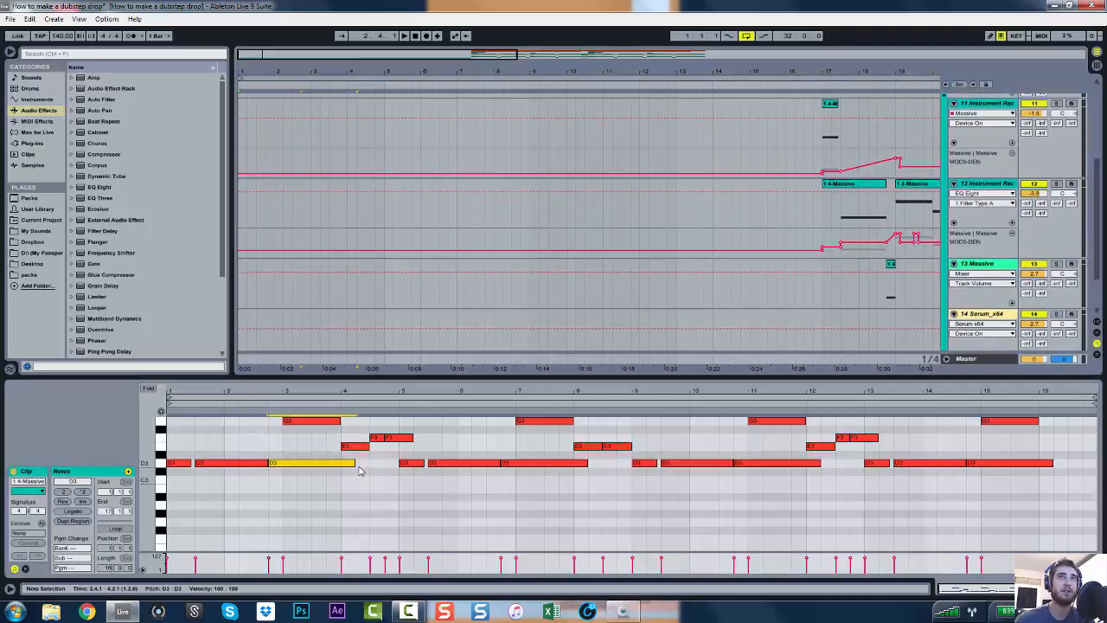
left_click_drag(359, 470, 282, 466)
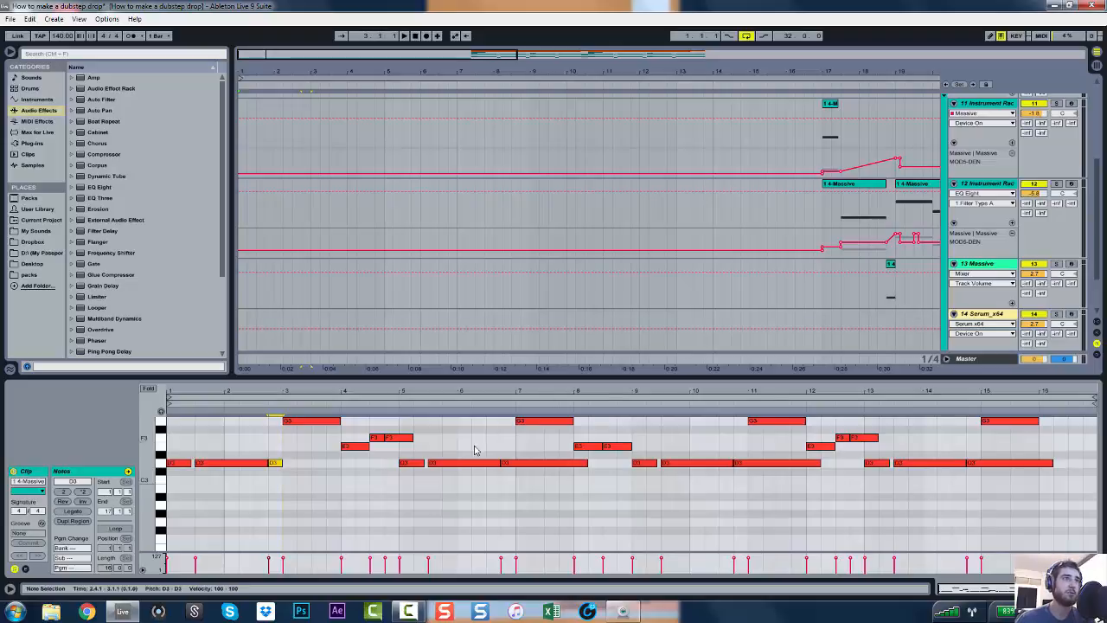
Trim the remaining overlapping D3 and F3 notes to end at bars 5, 7, 11, 13 and 15, and close the clip editor
left_click_drag(411, 438, 400, 437)
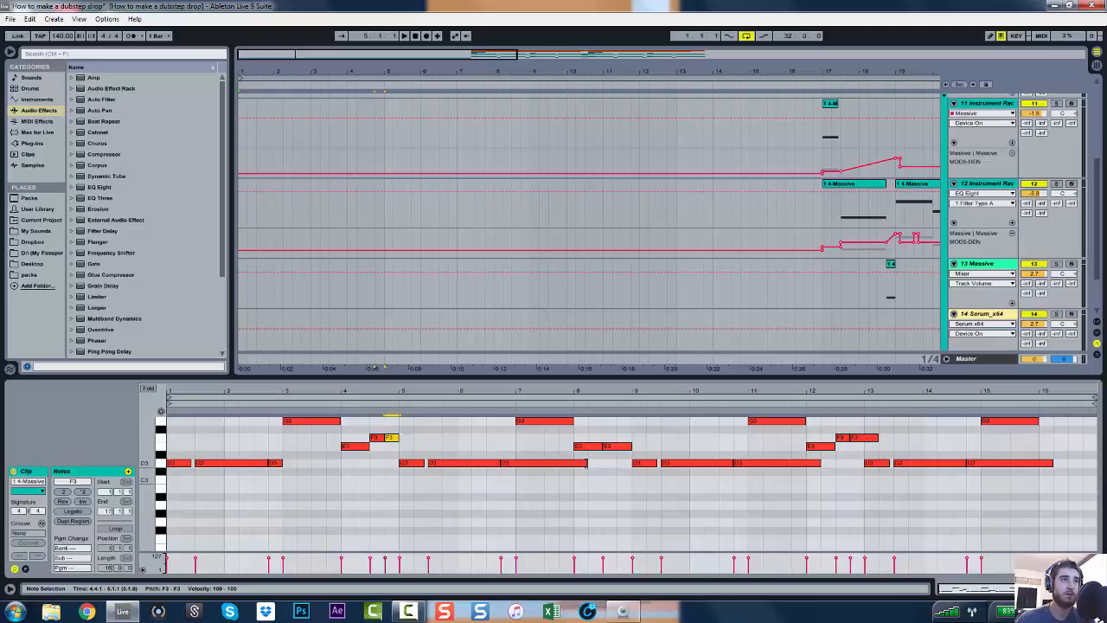
left_click_drag(586, 463, 516, 463)
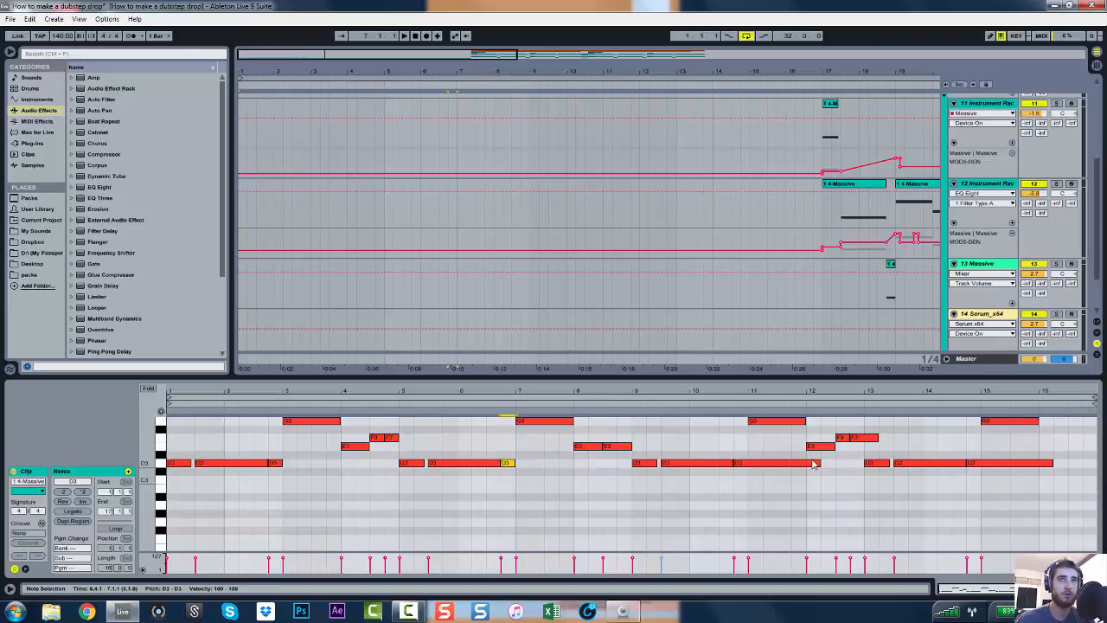
left_click_drag(812, 464, 746, 463)
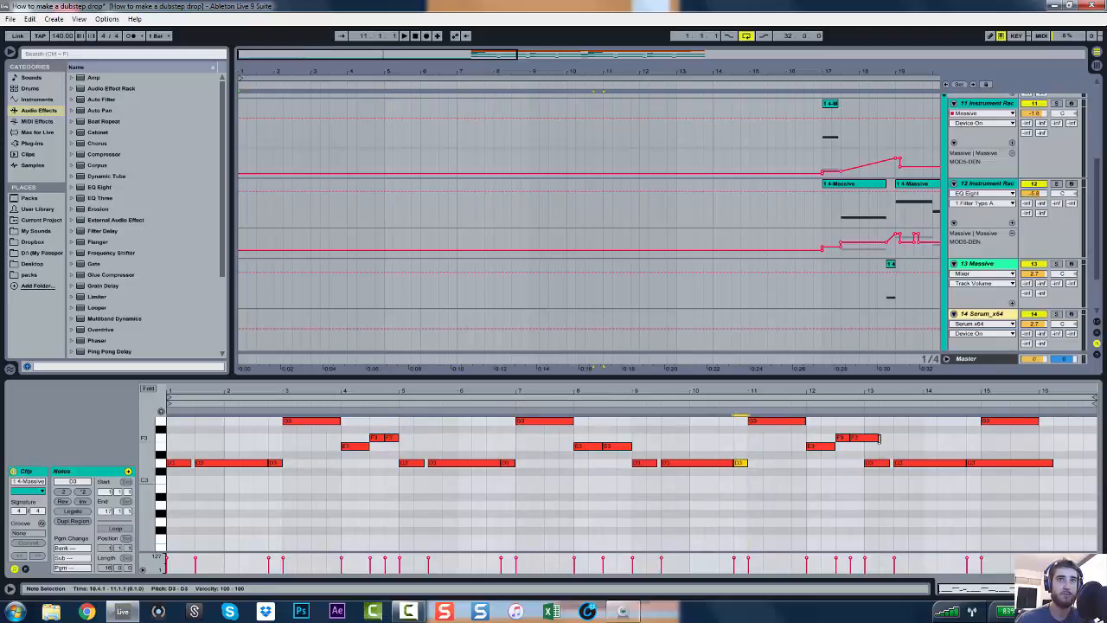
left_click_drag(878, 439, 864, 439)
left_click_drag(1051, 463, 981, 463)
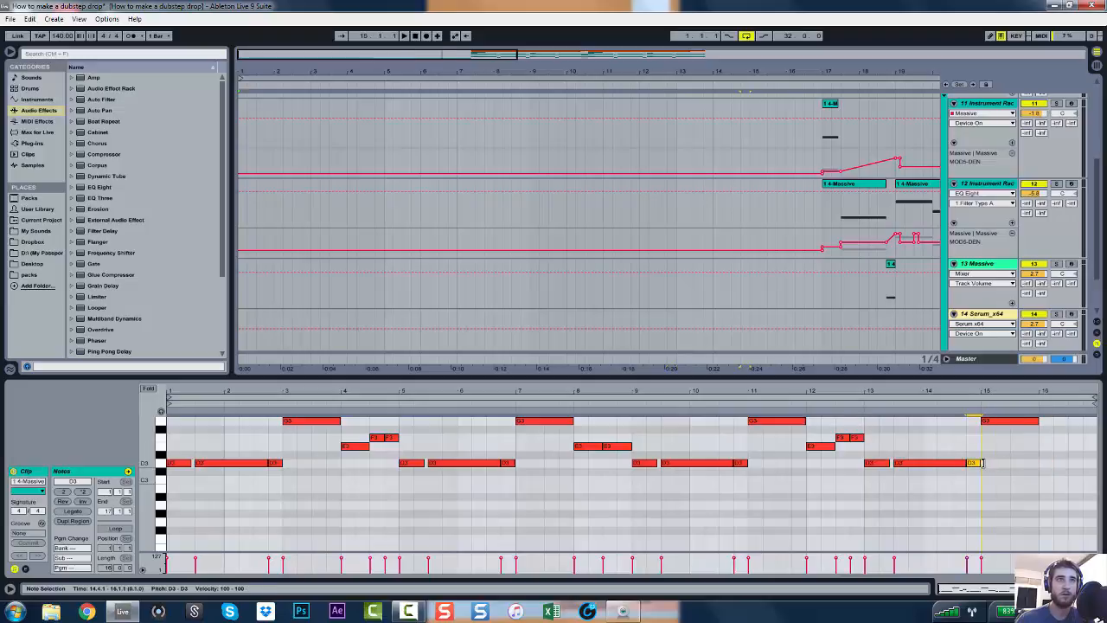
double_click(408, 376)
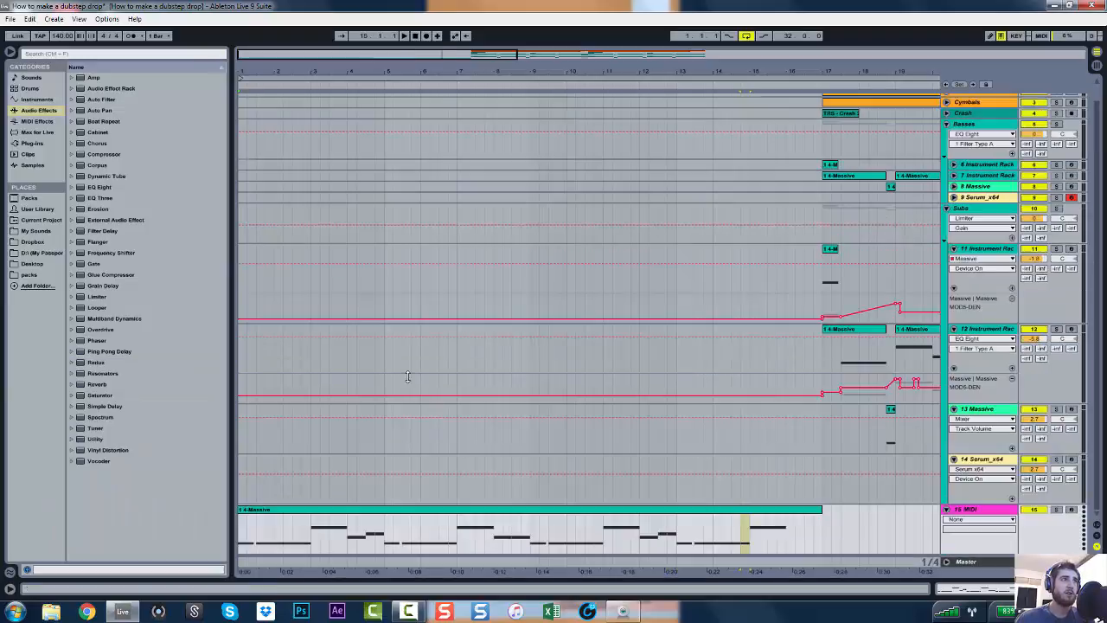
Reopen the clip, try extending its first D3 note to bar 3, and undo the extension
double_click(456, 509)
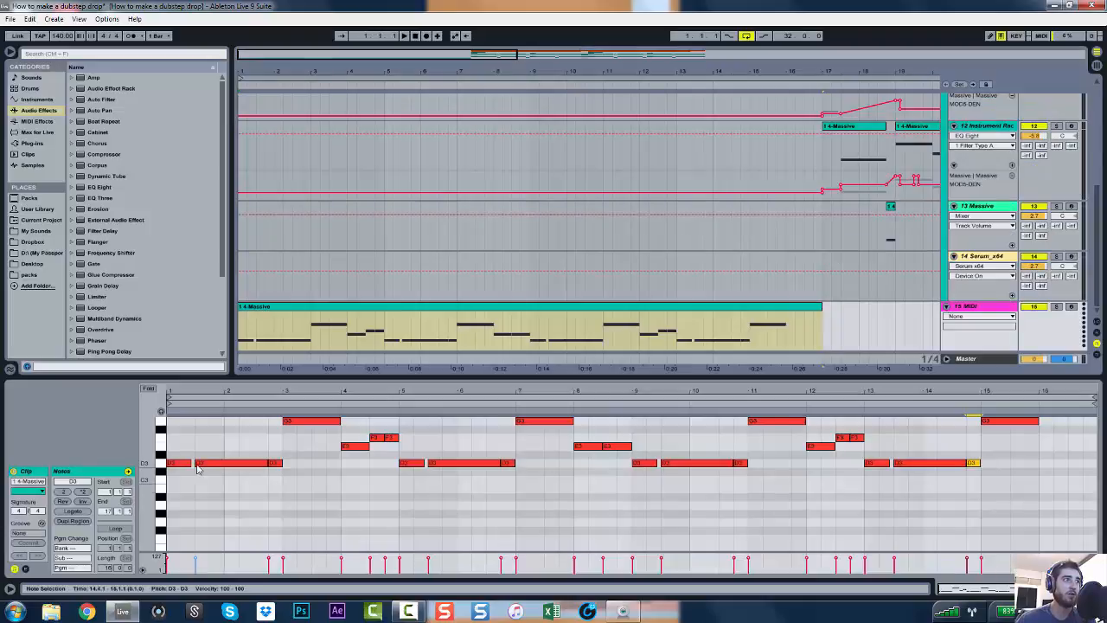
left_click(180, 462)
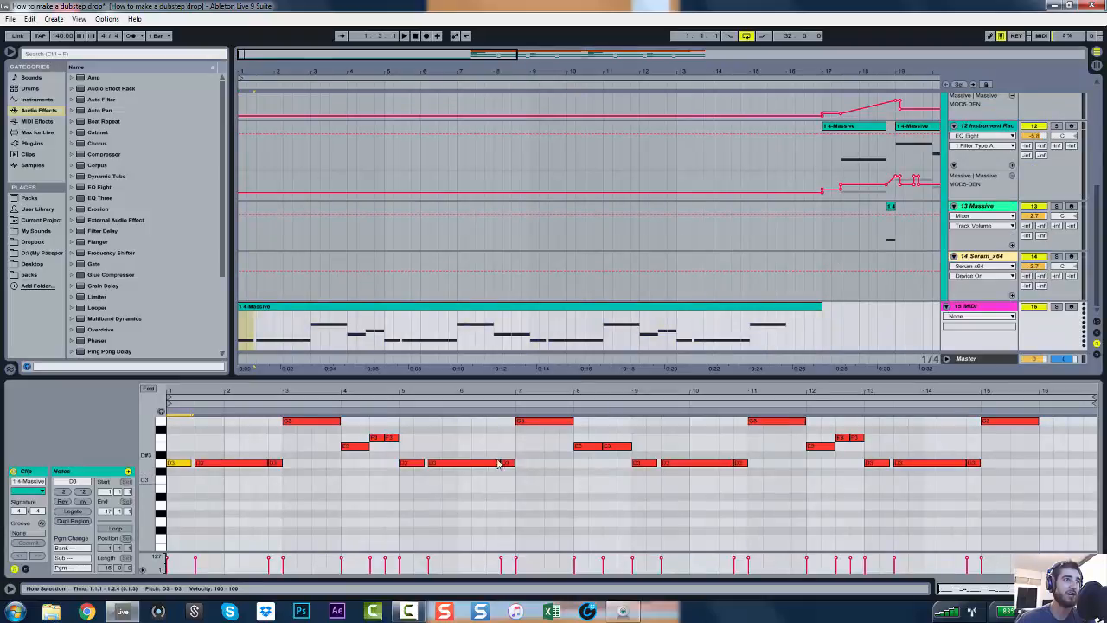
left_click_drag(190, 463, 283, 465)
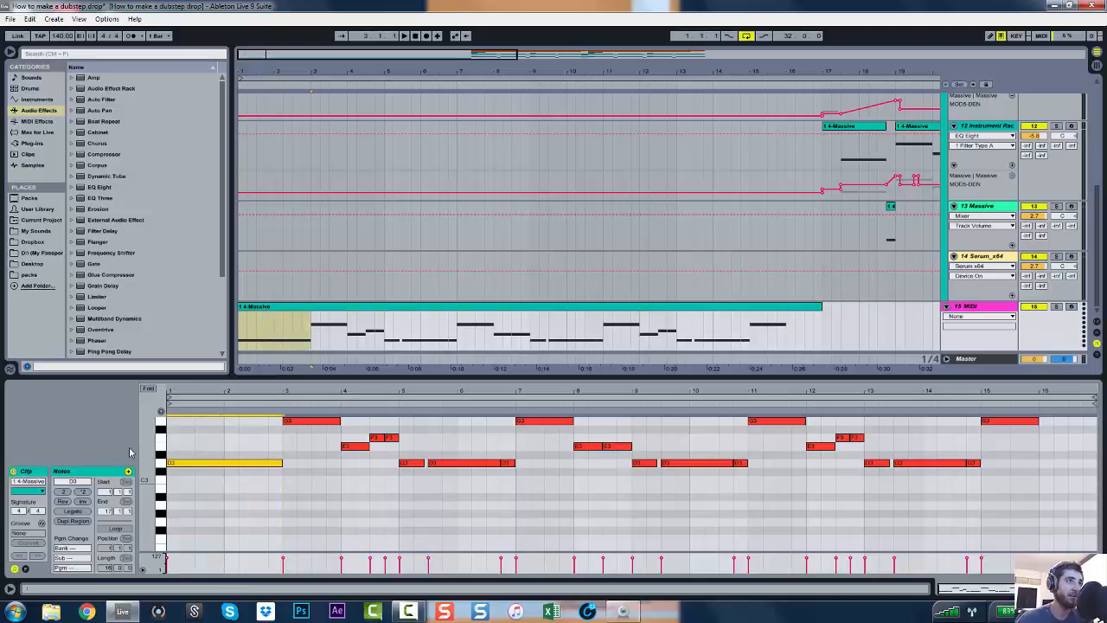
key("ctrl+z")
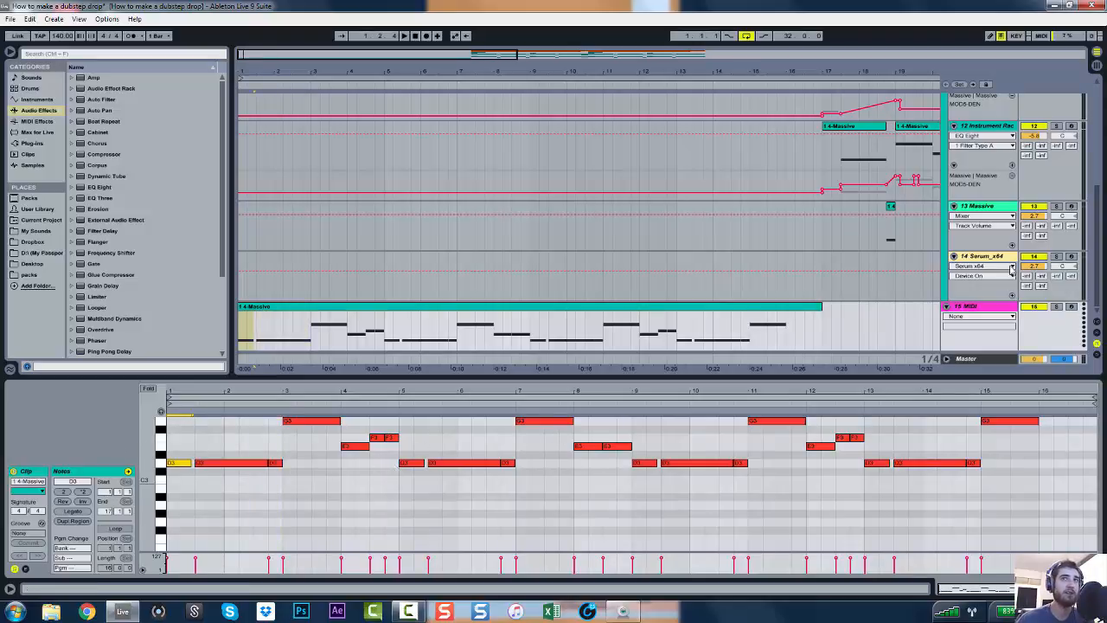
Load the Massive plug-in from the Komplete Ult. 10 folder onto the 15 MIDI track
left_click(970, 307)
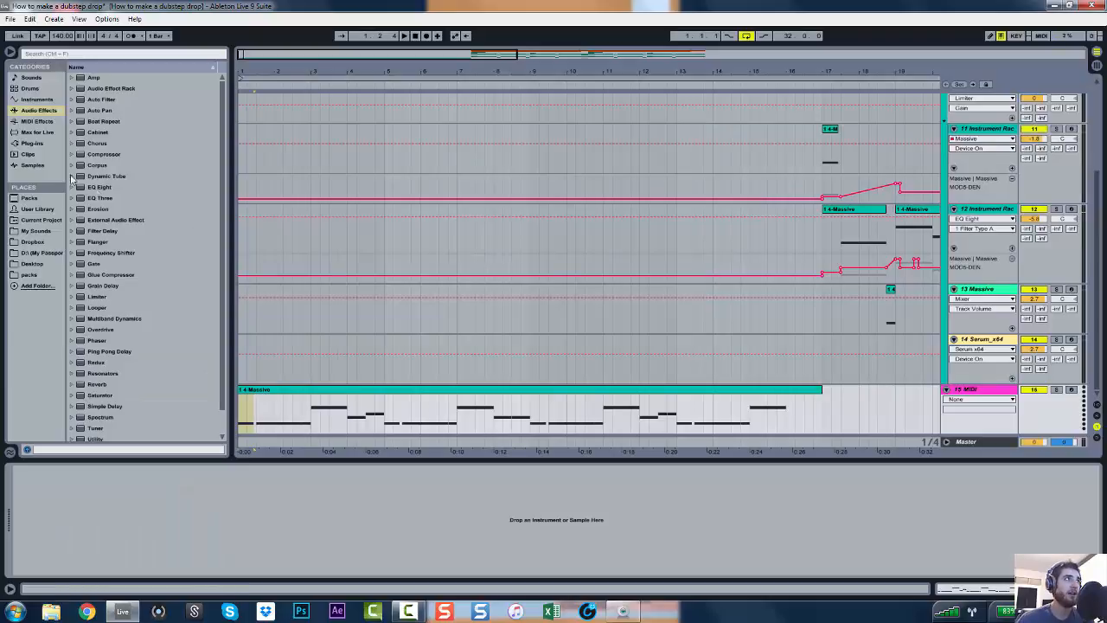
left_click(41, 144)
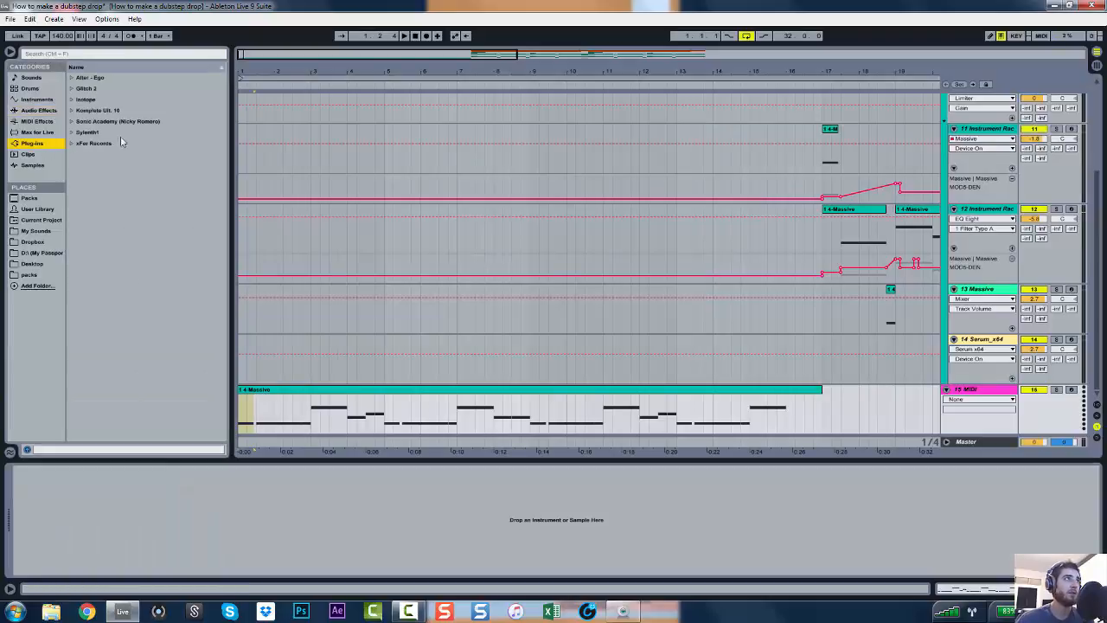
left_click(71, 112)
scroll(103, 259, "down", 2)
scroll(128, 327, "up", 2)
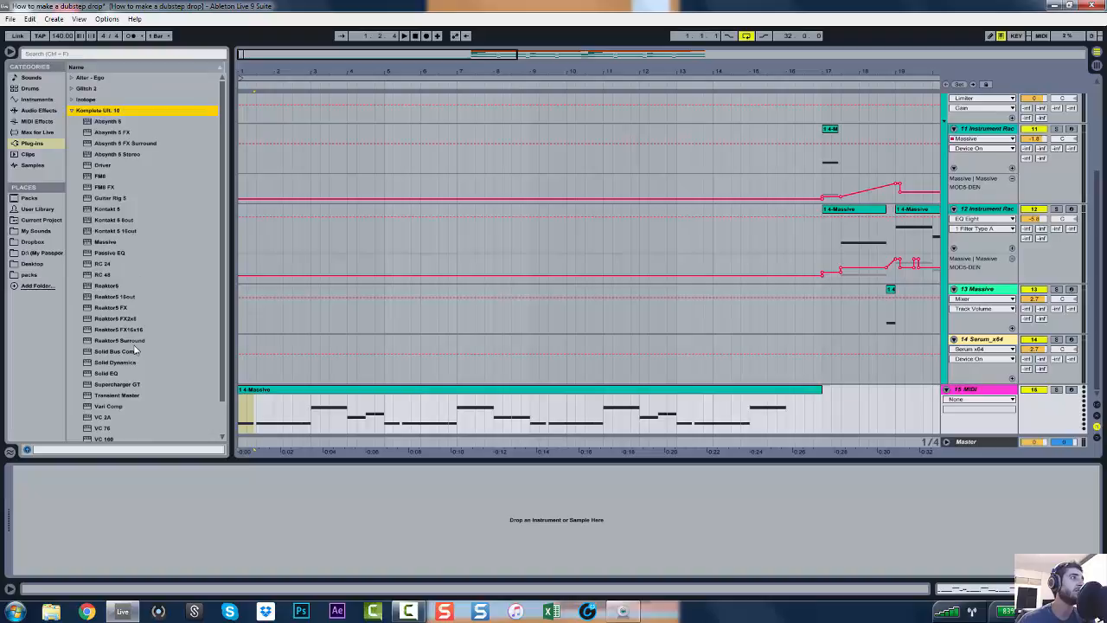
scroll(134, 348, "down", 2)
scroll(134, 349, "up", 2)
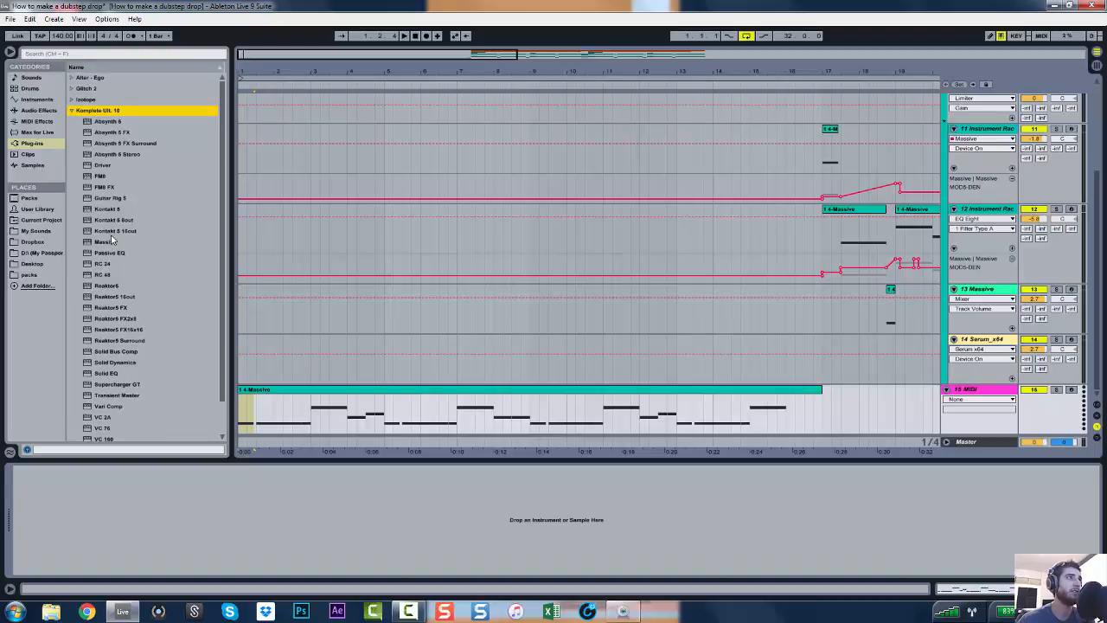
left_click_drag(110, 240, 185, 528)
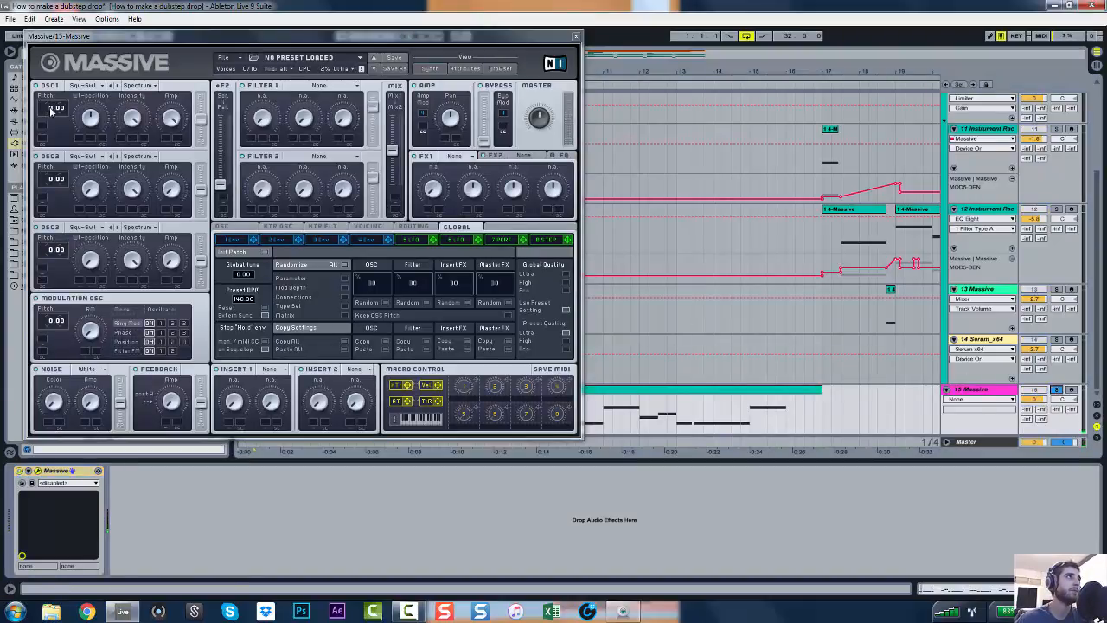
Set the pitch of Massive's OSC1 to -24.00
left_click_drag(52, 109, 54, 127)
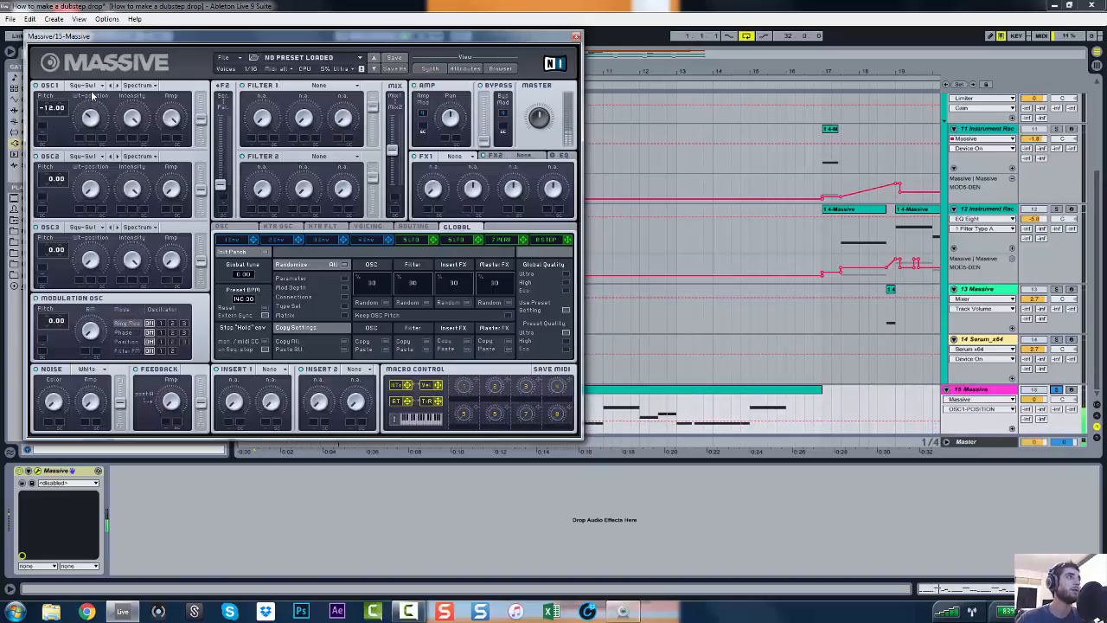
left_click_drag(53, 109, 55, 123)
Raise envelope 4's decay level to maximum and shorten its attack, lower the master volume slightly, and close Massive
left_click(364, 242)
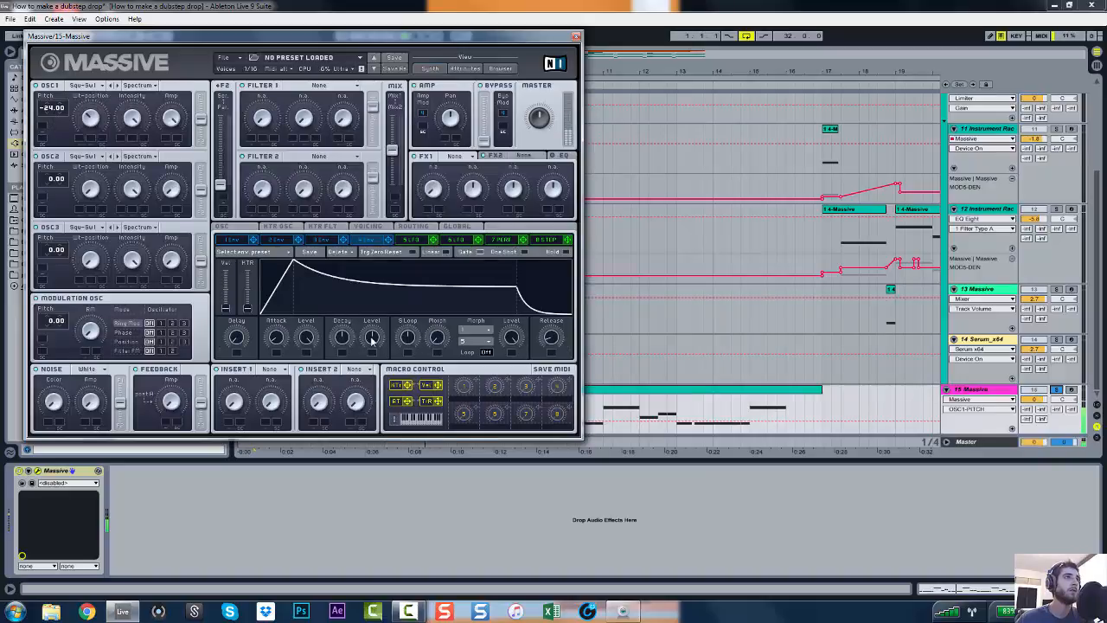
left_click_drag(372, 339, 342, 183)
left_click_drag(287, 342, 291, 353)
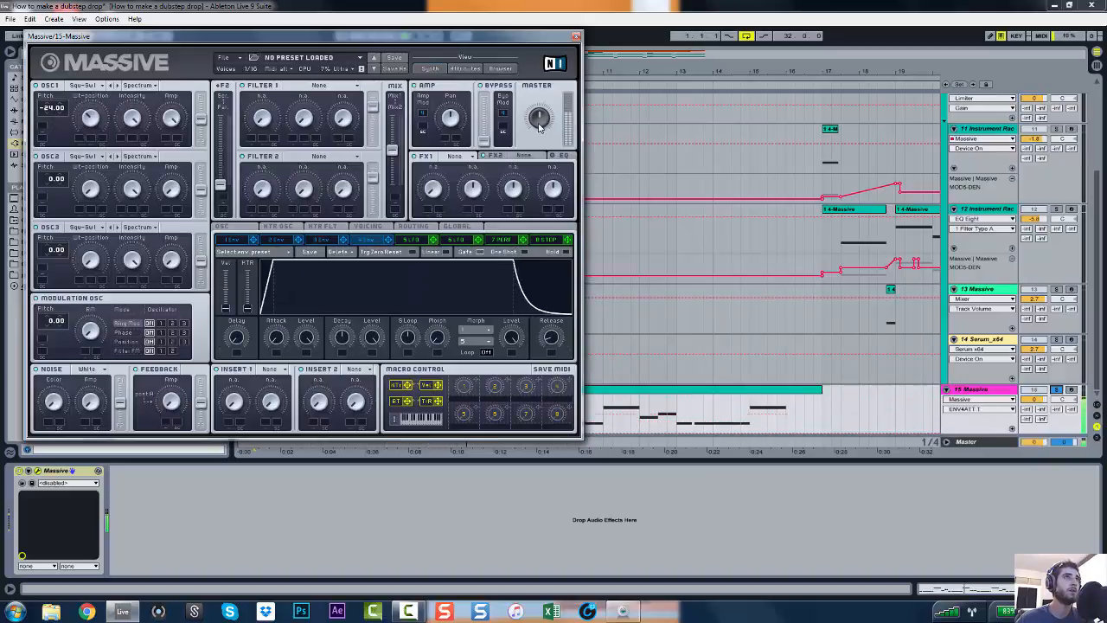
left_click_drag(538, 127, 538, 137)
left_click(576, 36)
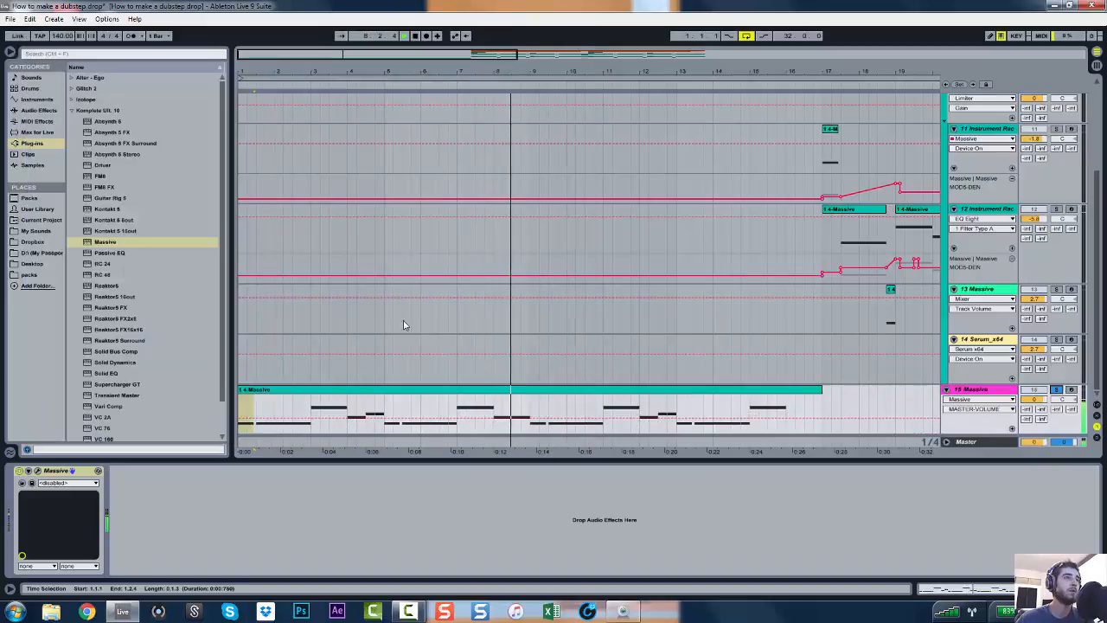
Open the 4-Massive clip on the 15 Massive track to view its notes
left_click(392, 391)
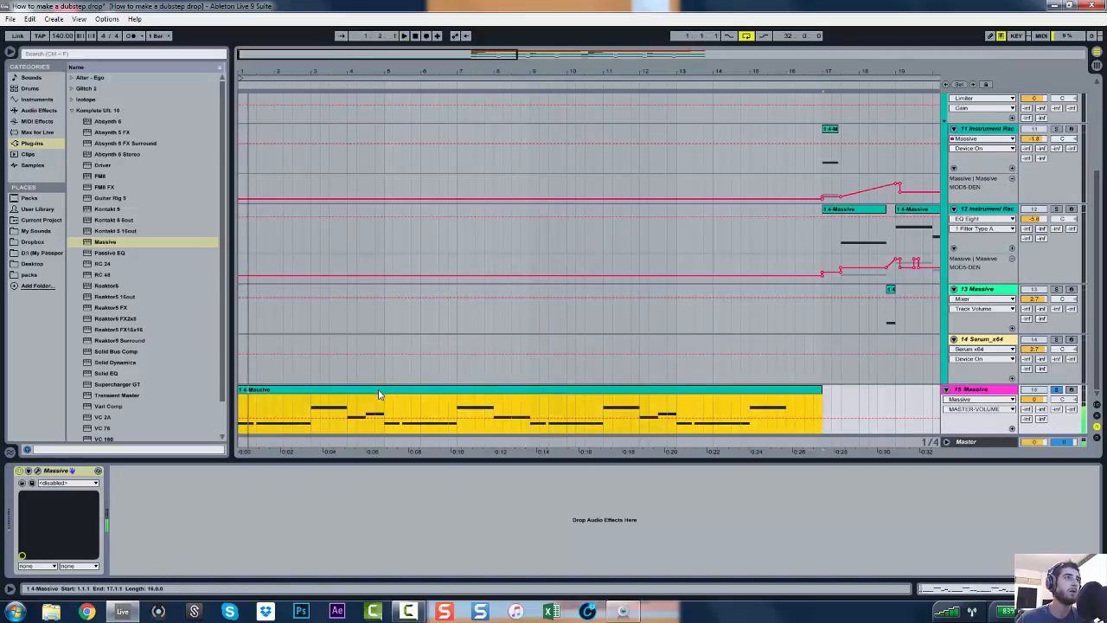
double_click(383, 390)
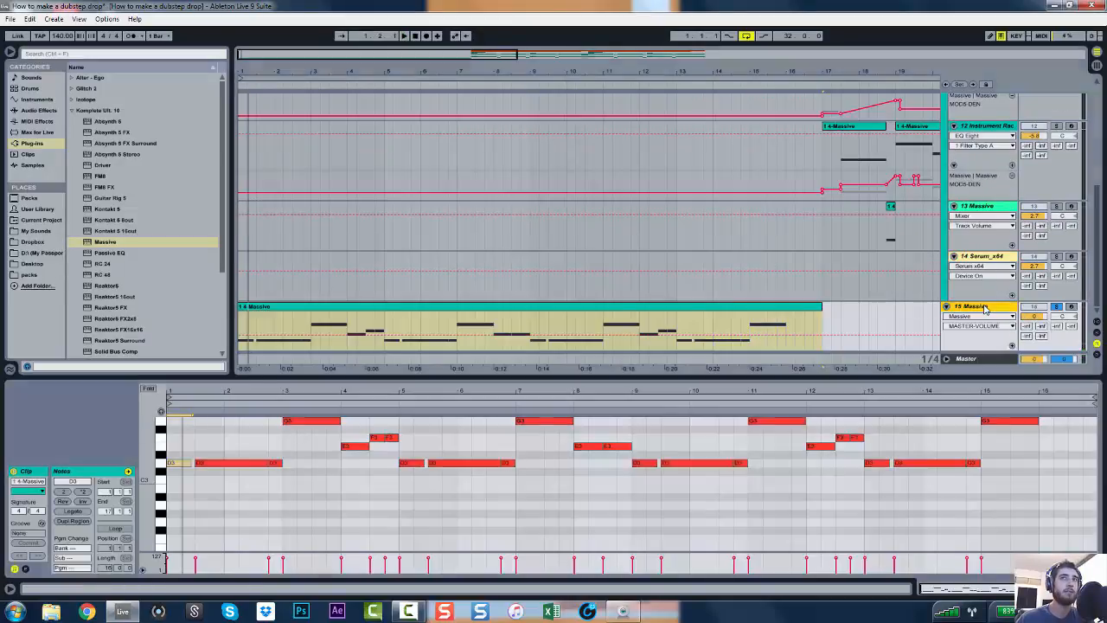
Set the OSC1 pitch of Massive on the 15 Massive track to 0.00 and close the plug-in window
key("shift+Tab")
left_click(39, 481)
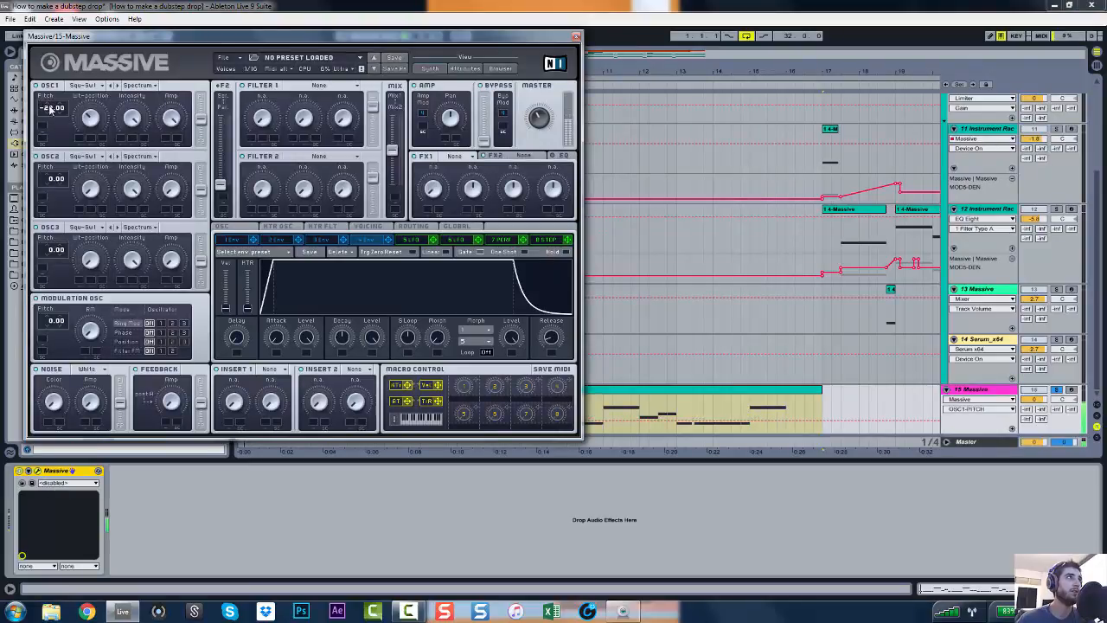
double_click(49, 106)
left_click_drag(56, 109, 94, 190)
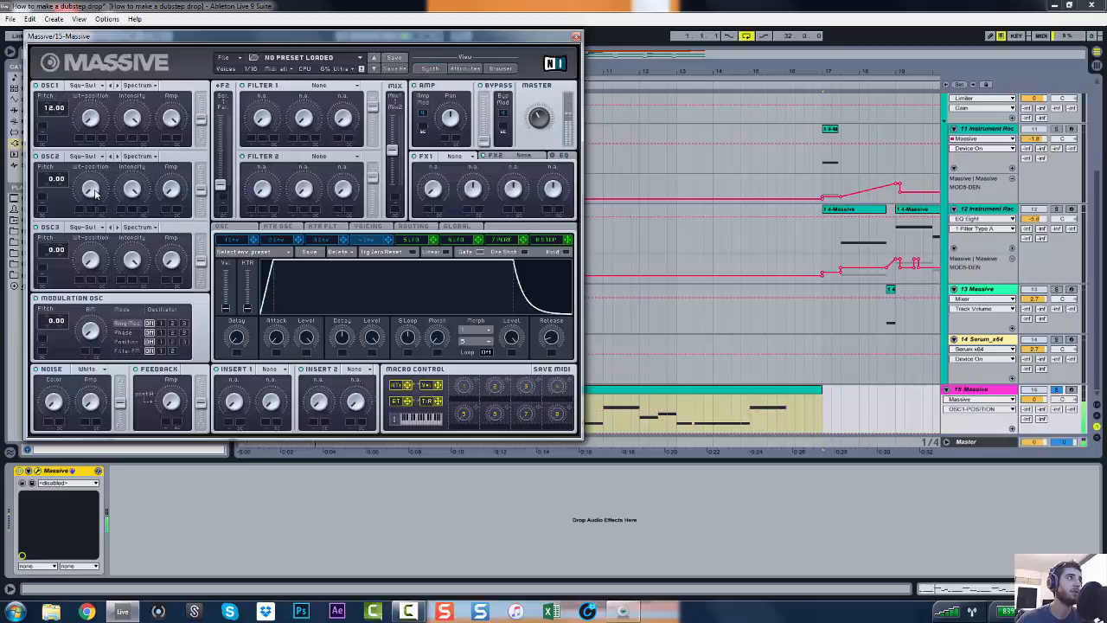
mouse_move(54, 108)
left_mouse_down()
mouse_move(50, 131)
mouse_move(49, 111)
left_mouse_up()
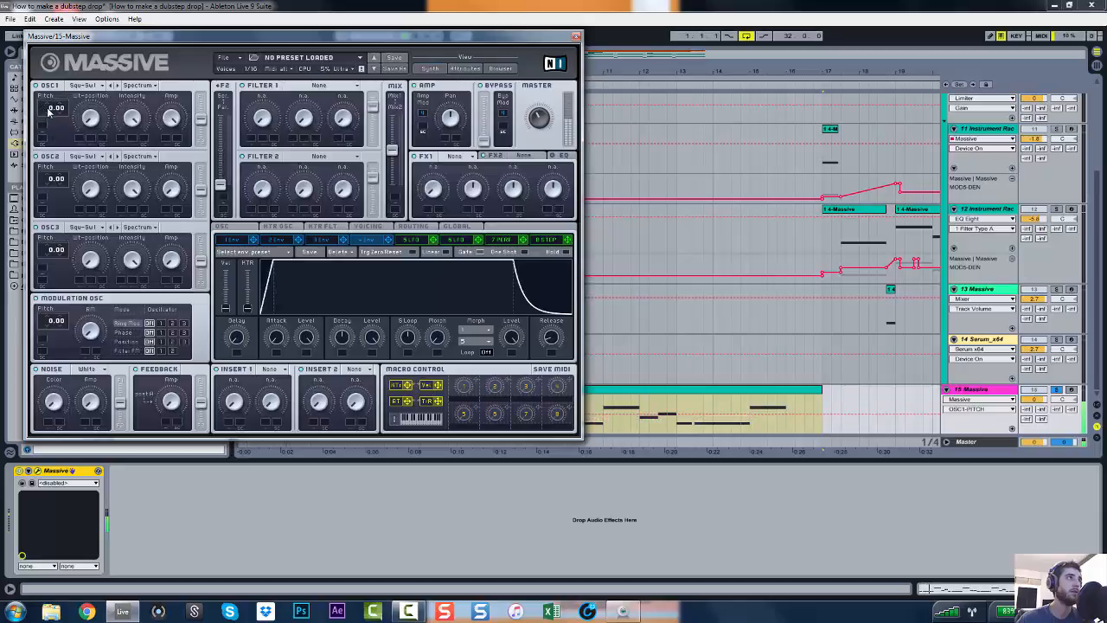
left_click(576, 36)
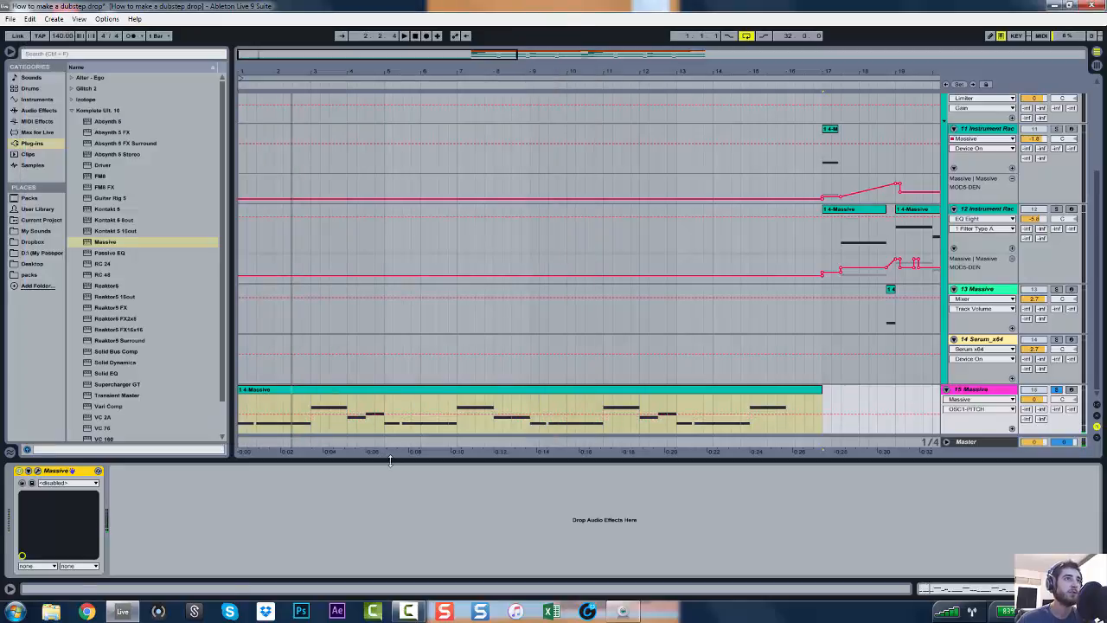
Load the Arpeggiator MIDI effect onto the 15 Massive track and play the clip
key("ctrl+alt+l")
left_click(40, 111)
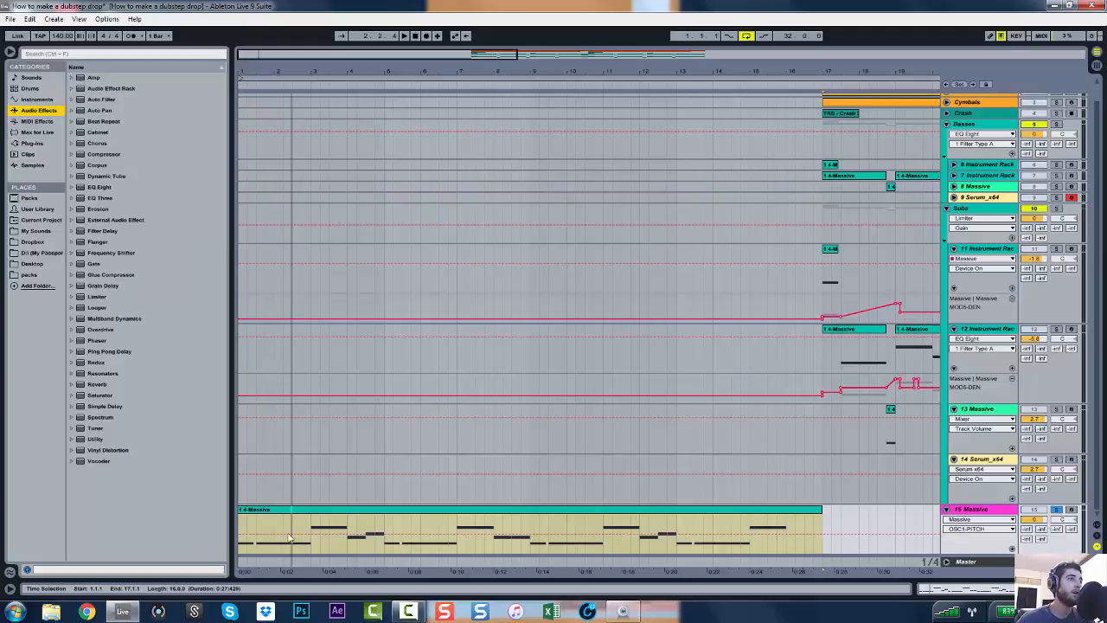
left_click(318, 506)
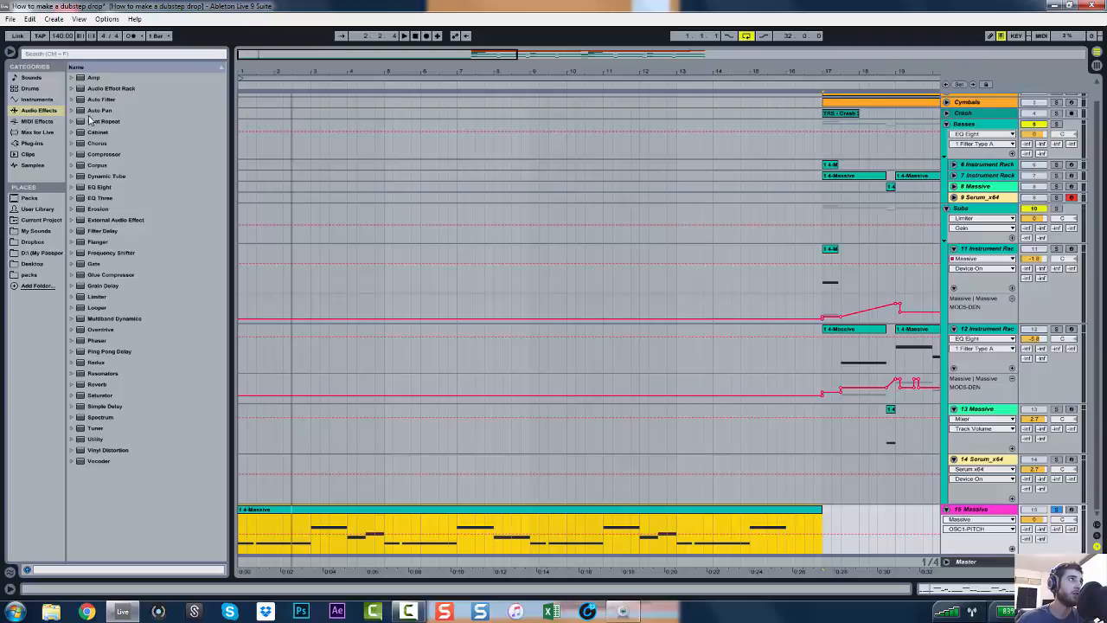
left_click(36, 121)
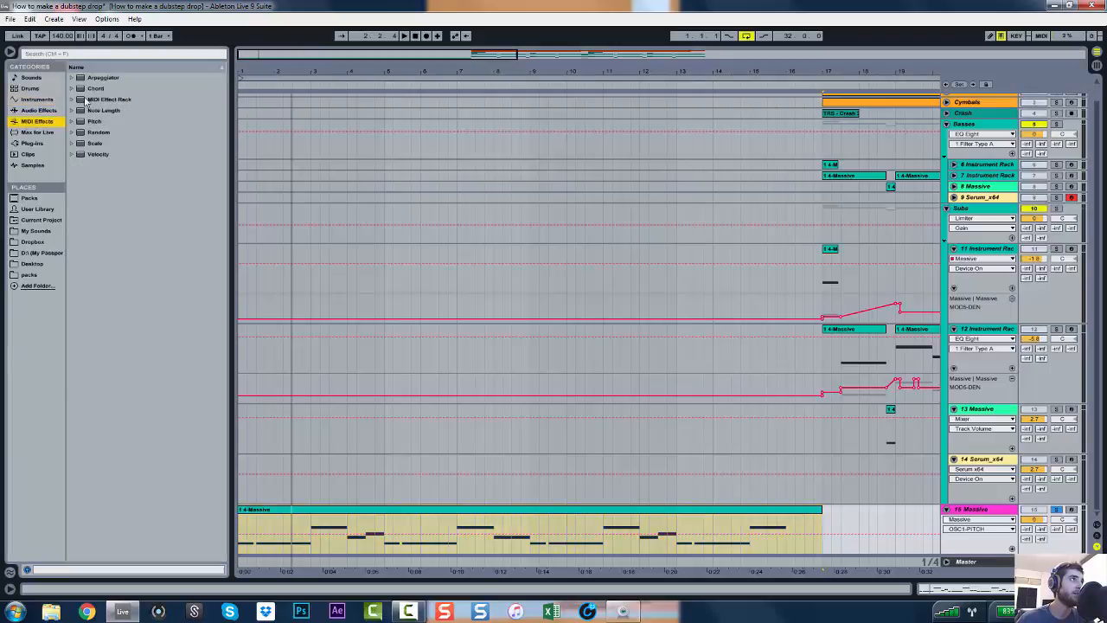
left_click(93, 78)
left_click_drag(539, 505, 1003, 509)
key("space")
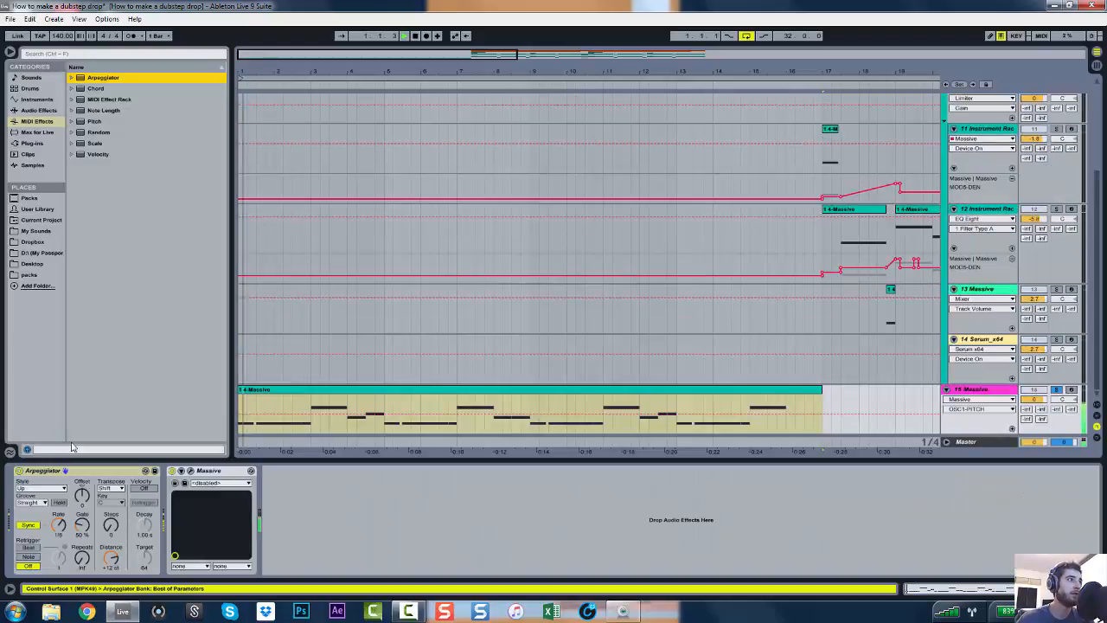
Duplicate all notes of the 4-Massive clip on the 15 Massive track one octave higher and play them back
left_click(286, 390)
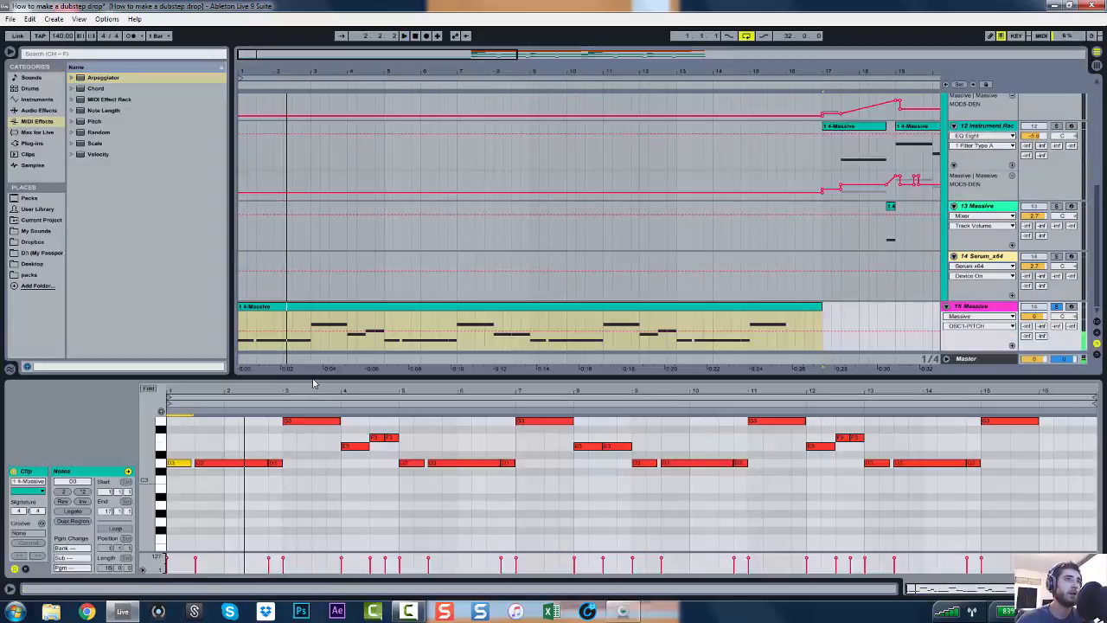
double_click(286, 389)
scroll(281, 452, "up", 3)
scroll(179, 484, "down", 1)
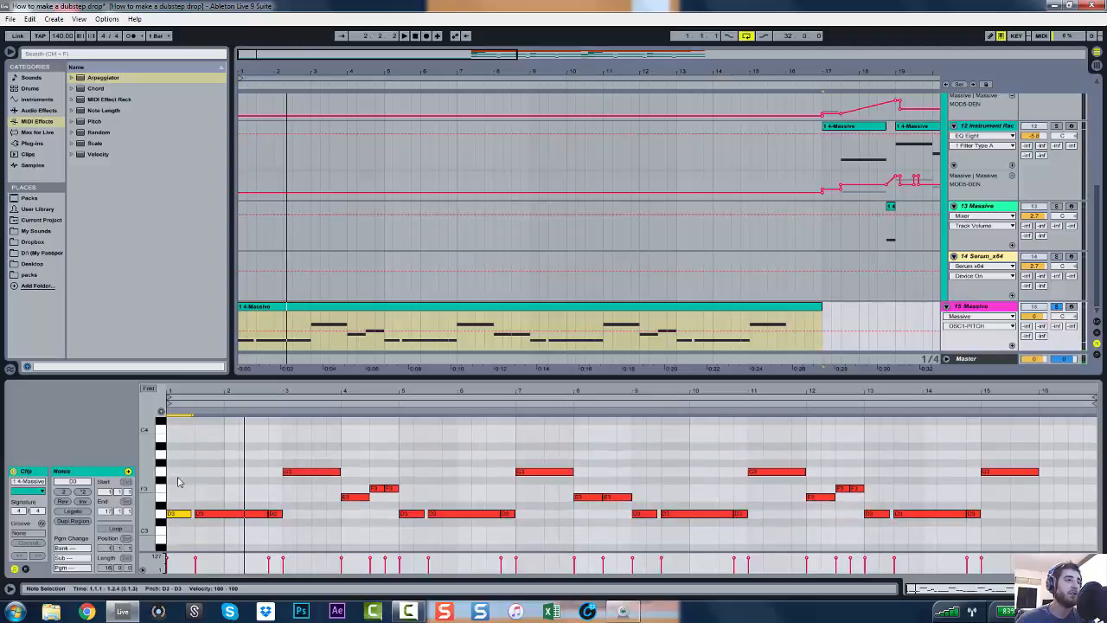
left_click_drag(162, 432, 181, 516)
key("shift+Up")
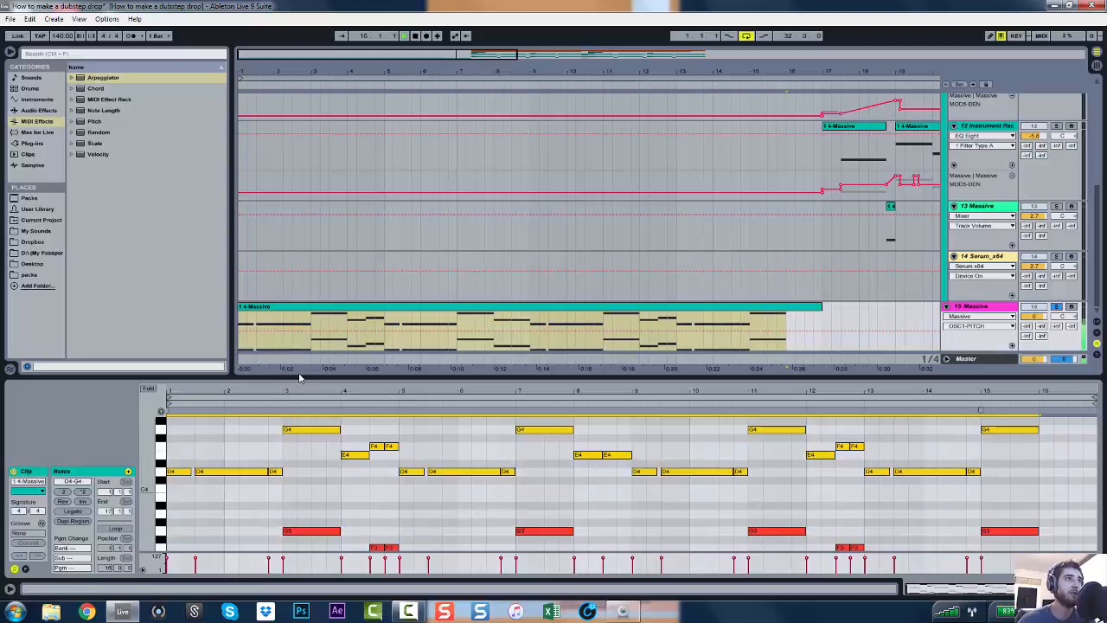
key("space")
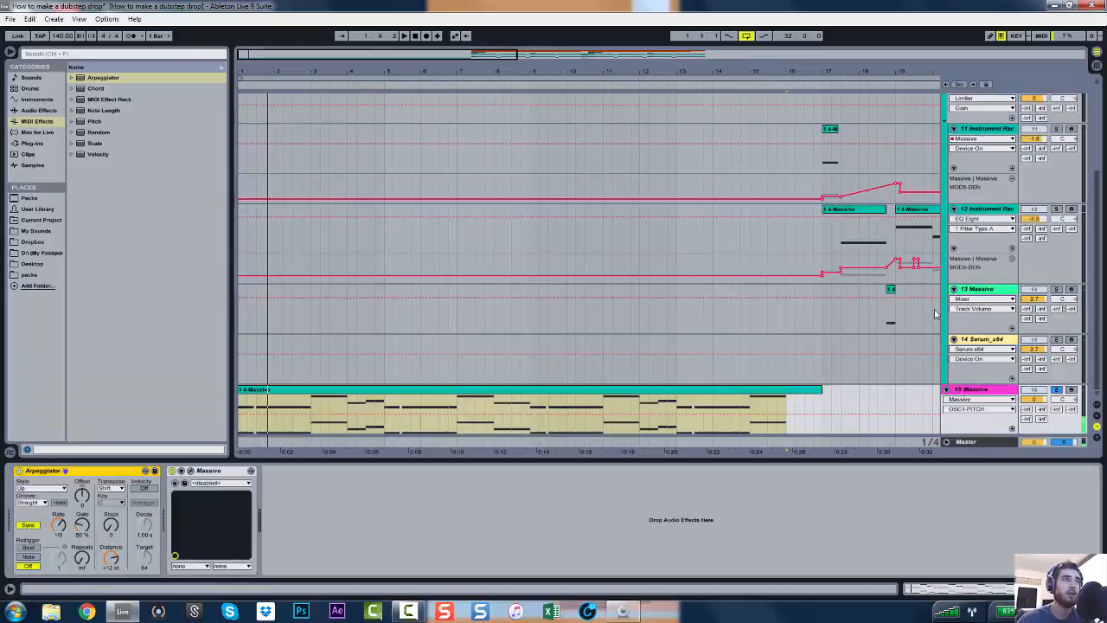
Set the Arpeggiator's gate to 94 %, transposition steps to 4 and distance to +2 st during playback
key("shift+Tab")
left_click_drag(108, 525, 108, 510)
key("space")
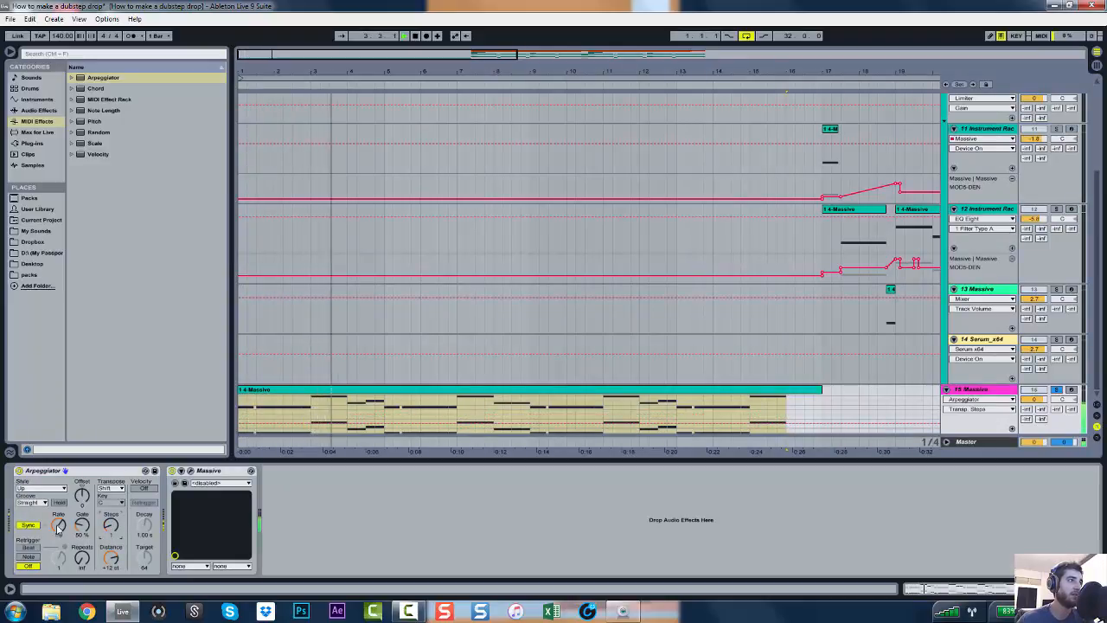
left_click_drag(82, 526, 110, 514)
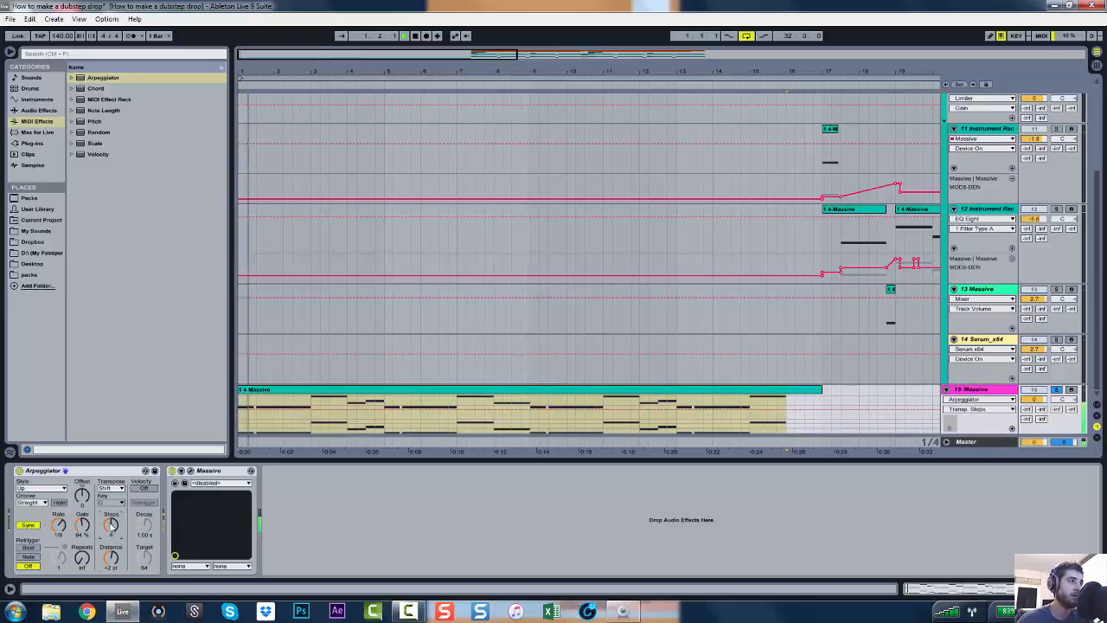
Try the Arpeggiator's Minor transpose mode, settle on Major, and stop playback
left_click(111, 488)
left_click(111, 516)
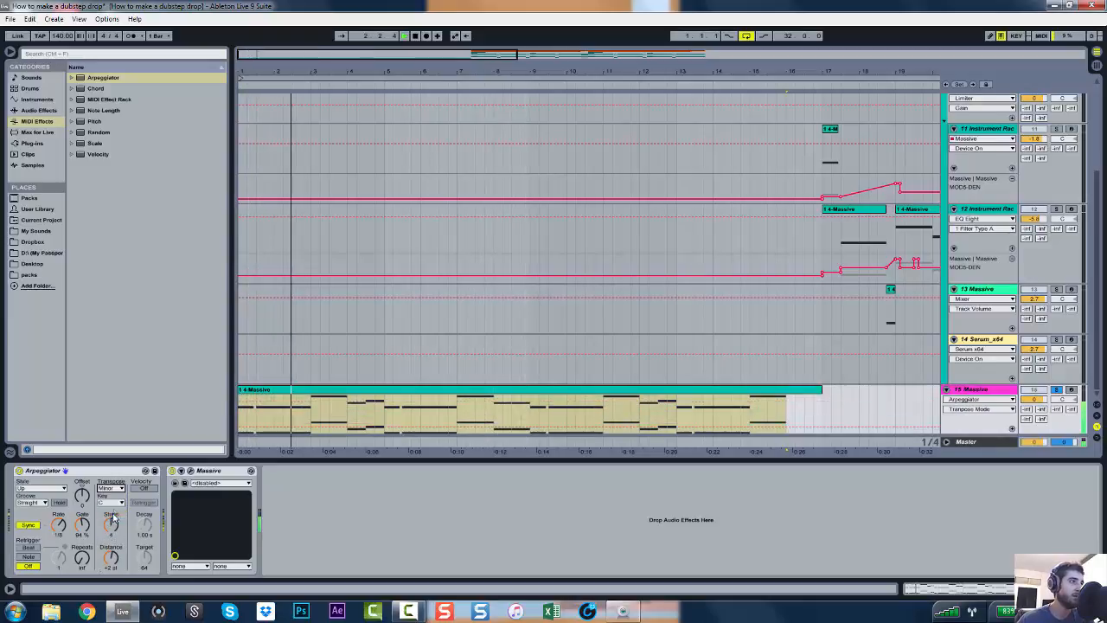
left_click(111, 502)
left_click(118, 508)
left_click(112, 489)
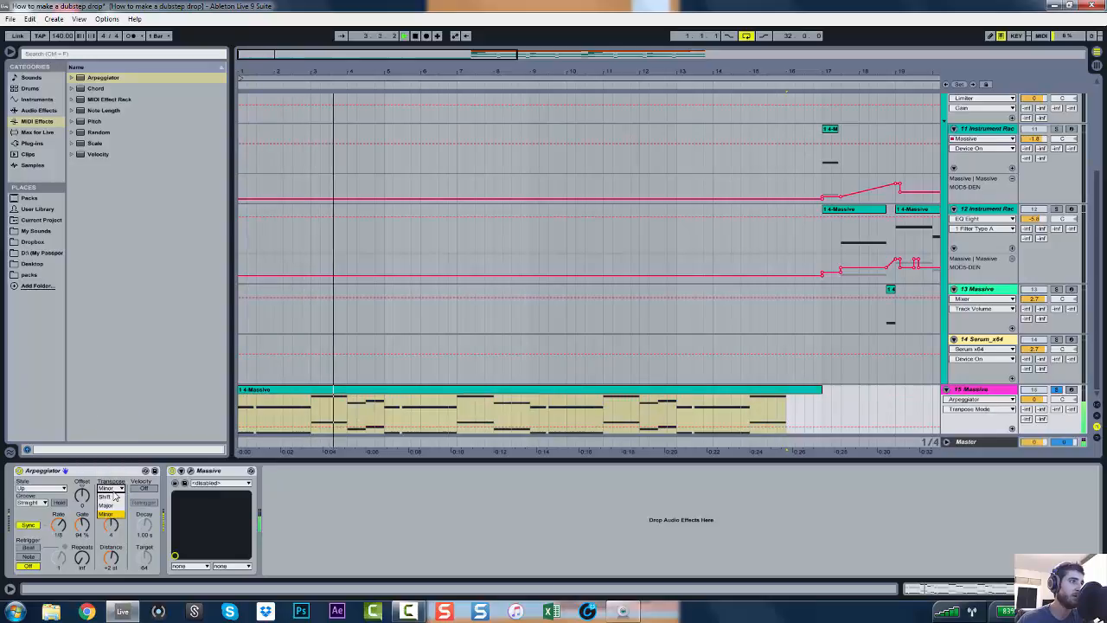
left_click(112, 505)
key("space")
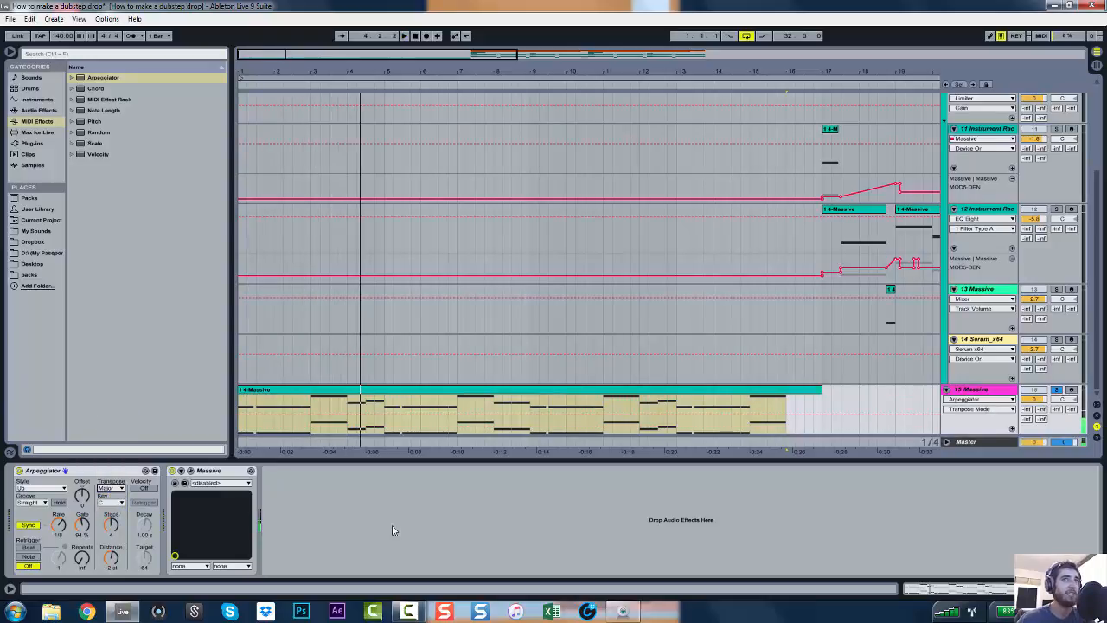
Examine the notes of the first 12 Instrument Rack clip and the 15 Massive clip, and play the arpeggiated part
double_click(869, 211)
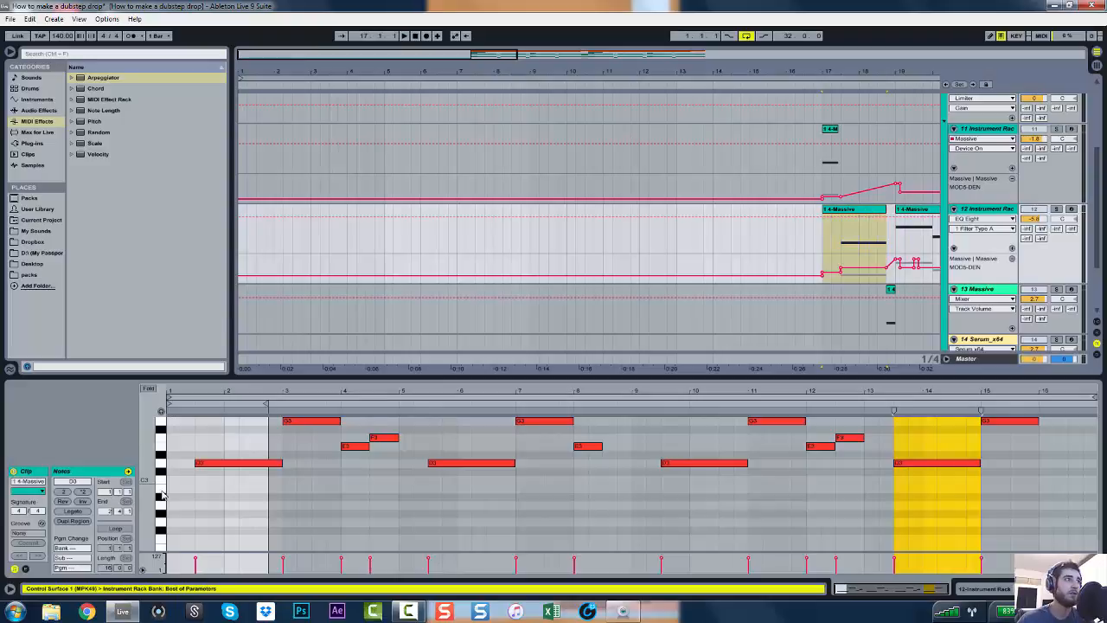
double_click(272, 380)
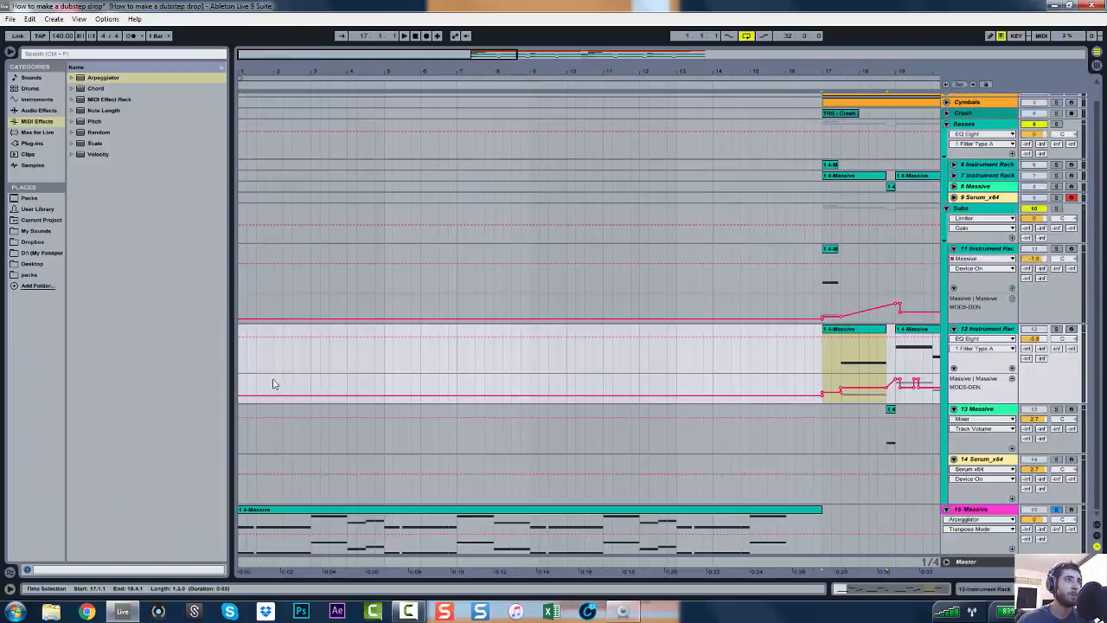
double_click(457, 513)
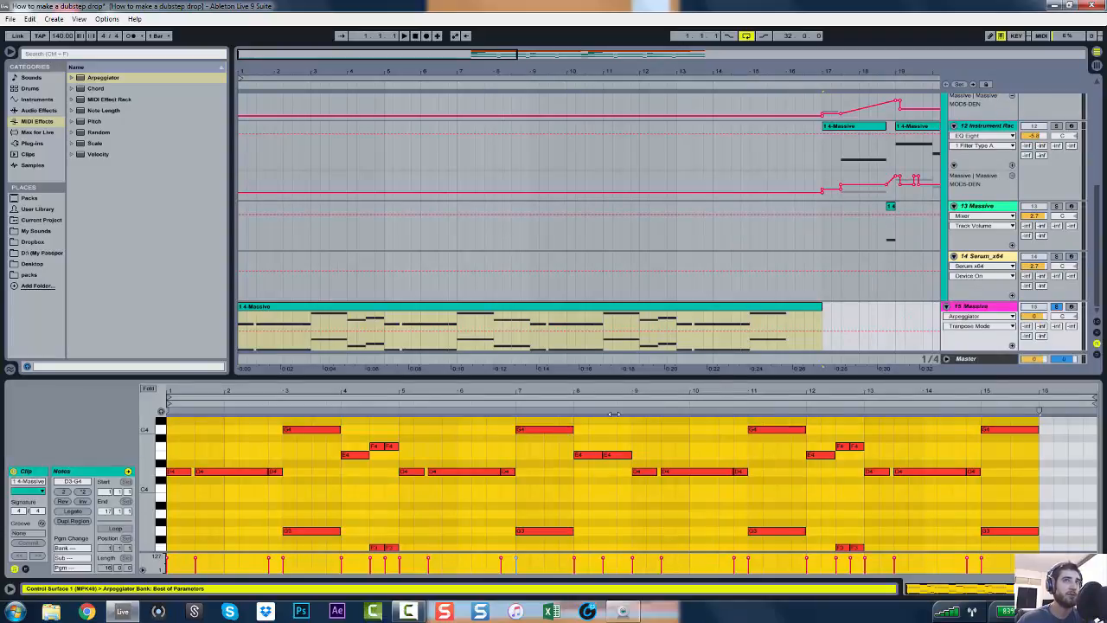
left_click(973, 307)
key("space")
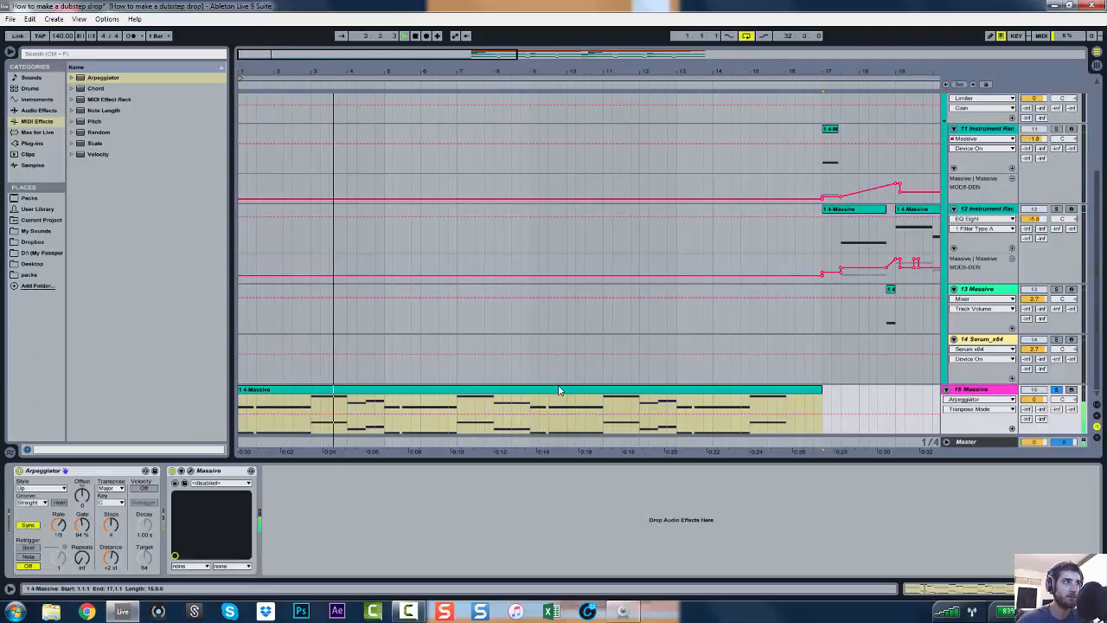
left_click(1056, 390)
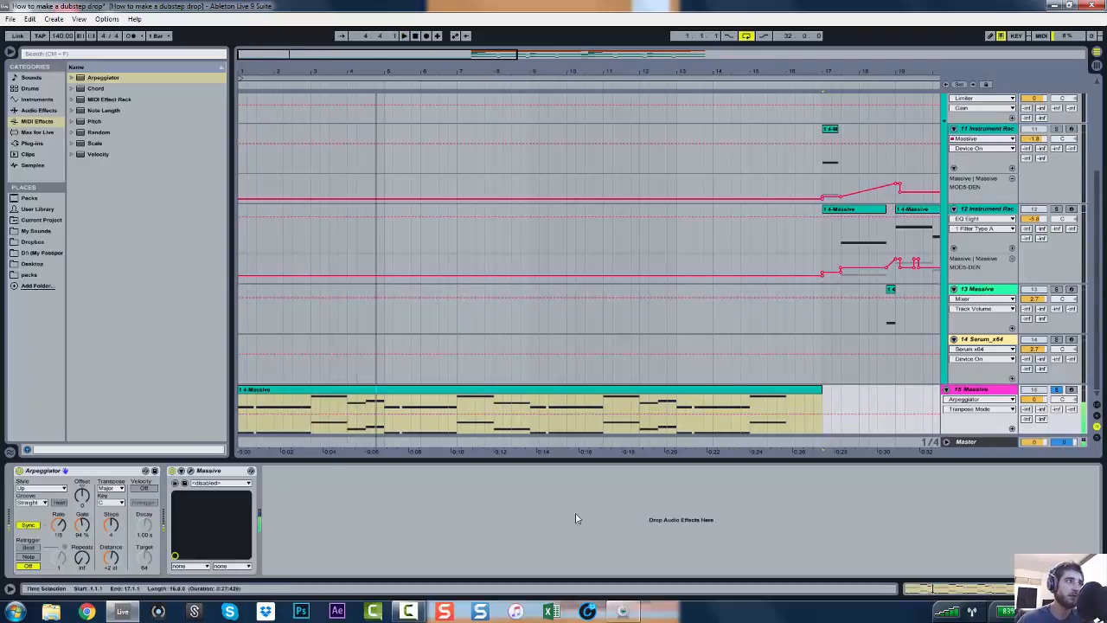
Raise the Arpeggiator's number of transposition steps above 4 and listen to the part again
left_click_drag(111, 526, 111, 518)
key("space")
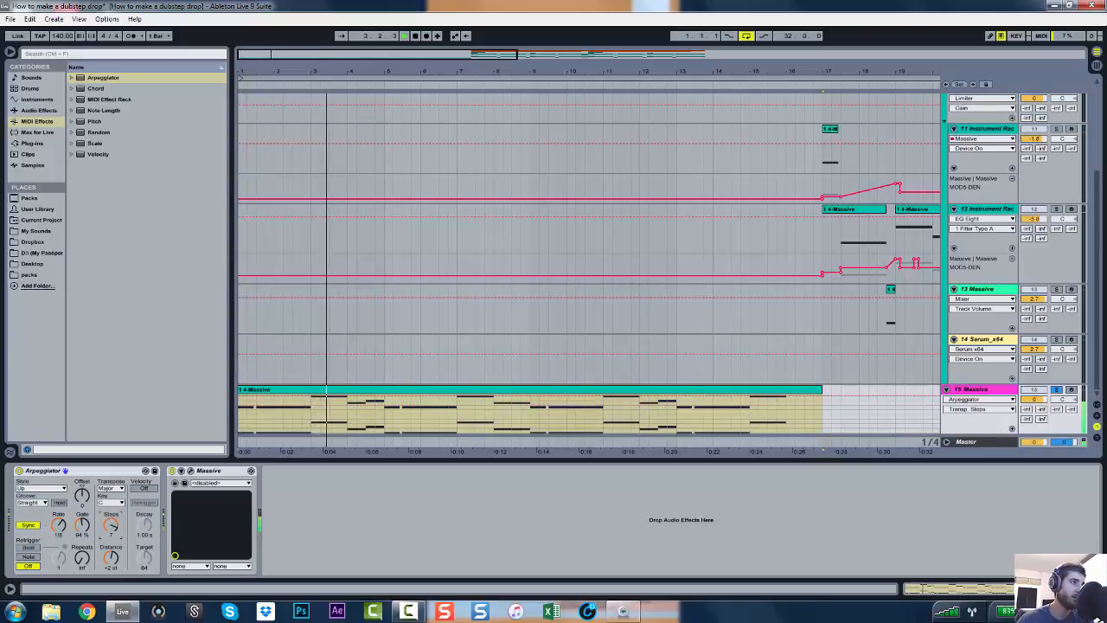
key("space")
key("space")
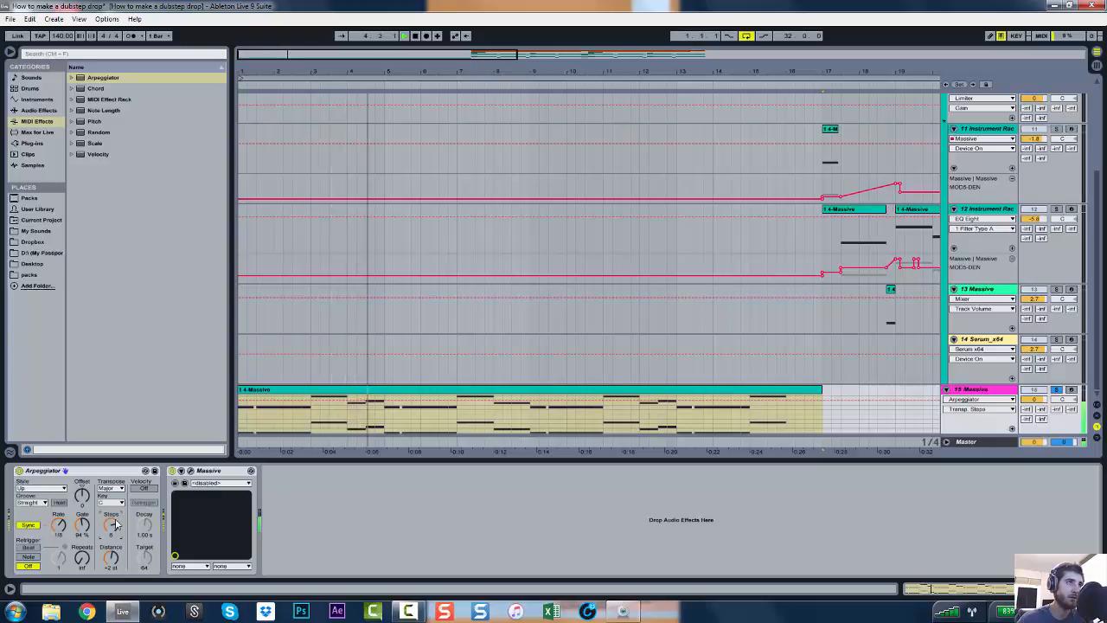
Set the Arpeggiator's retrigger mode to Beat with a 5/4 interval and its repeats to 7
left_click(28, 547)
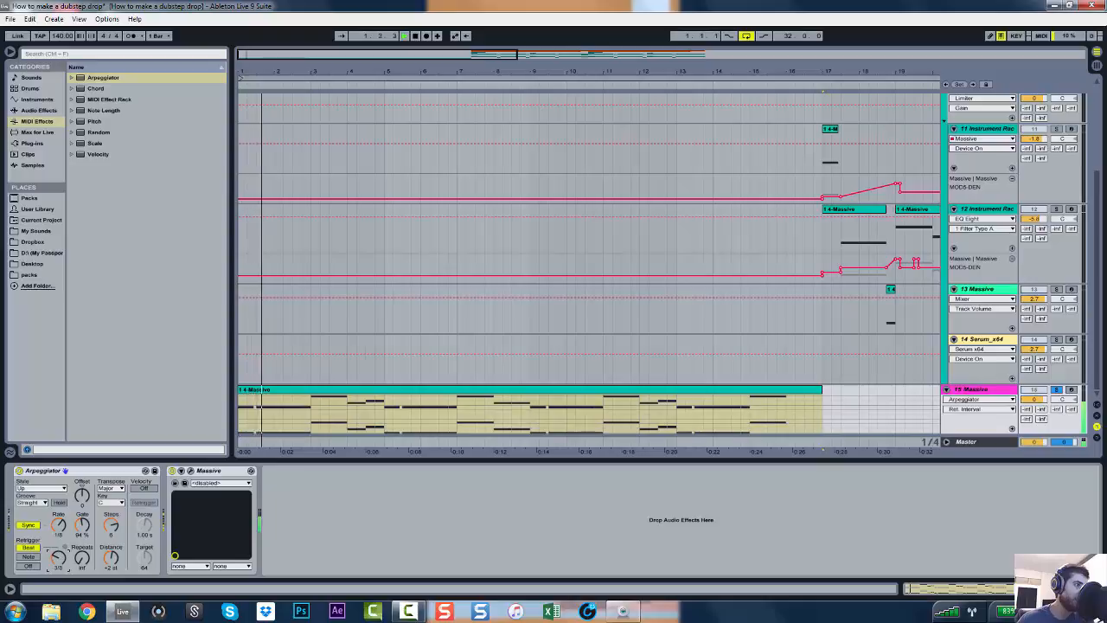
left_click_drag(58, 558, 82, 527)
key("space")
key("space")
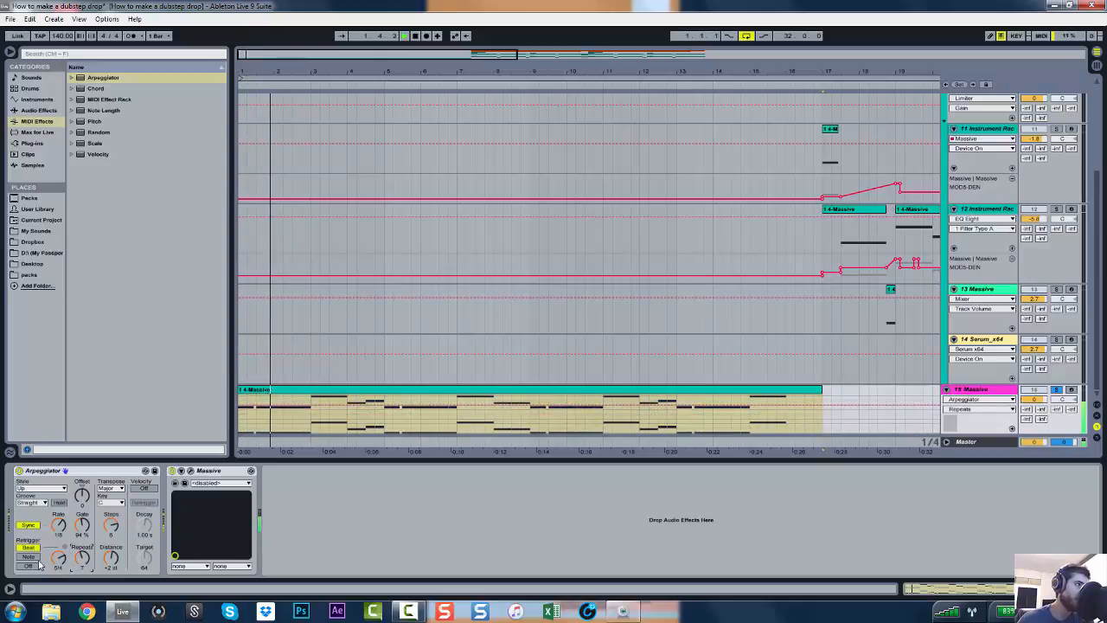
Switch the Arpeggiator's retrigger mode to Note and its rate from tempo sync to Free, and play the part
left_click(30, 556)
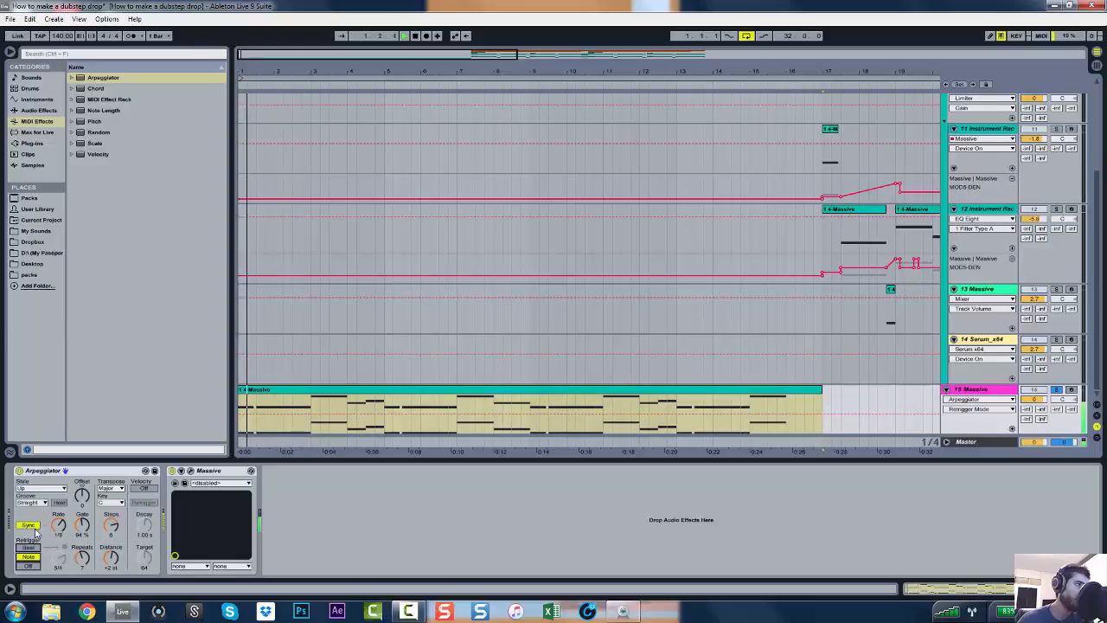
left_click(33, 527)
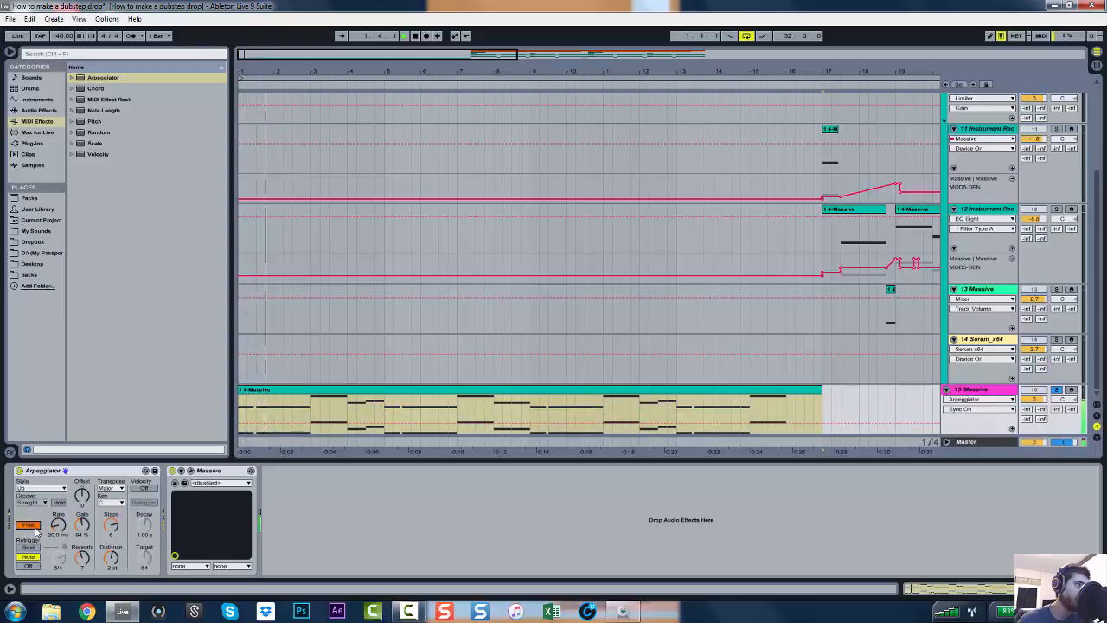
key("space")
key("space")
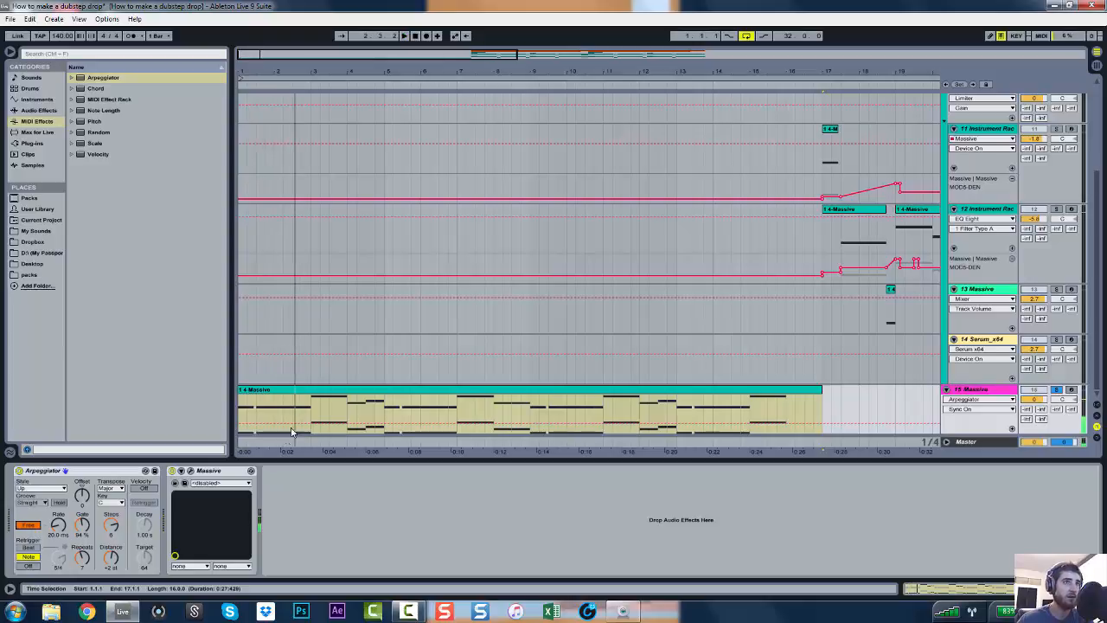
Lengthen the clip's opening D4 and D3 notes to span bars 1 and 2 each, and undo the deletion of the pair
double_click(319, 394)
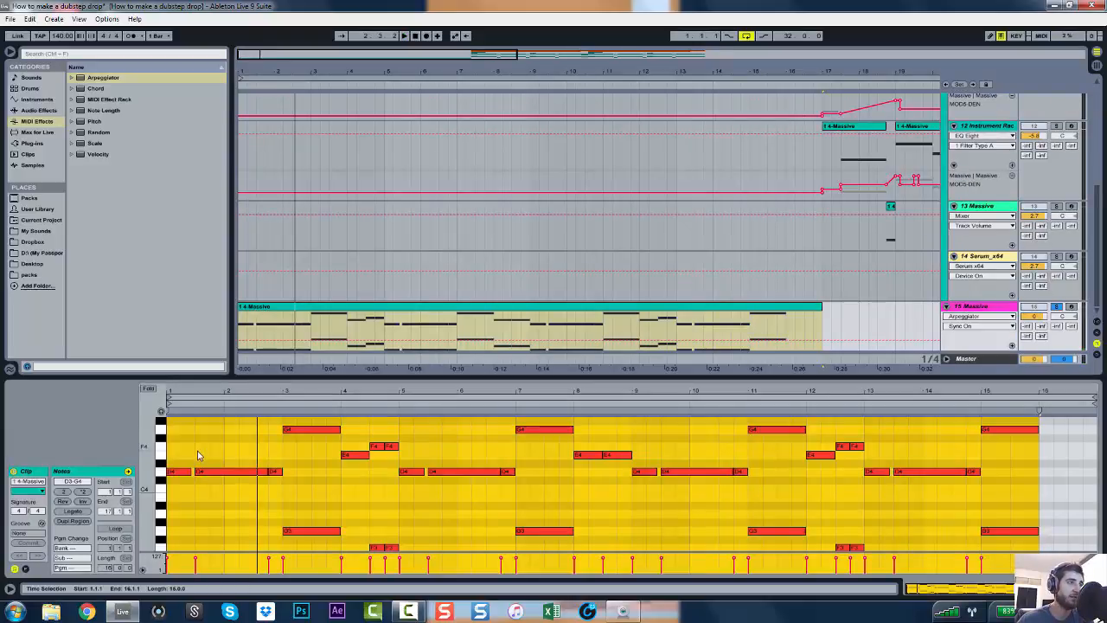
scroll(197, 451, "down", 3)
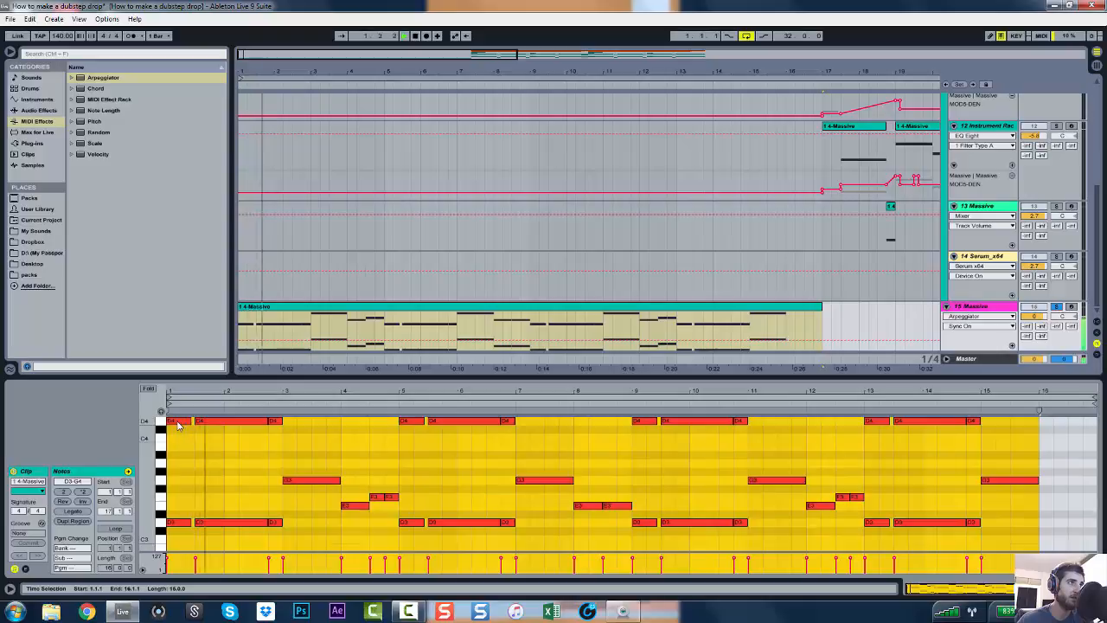
key("space")
left_click_drag(189, 422, 281, 432)
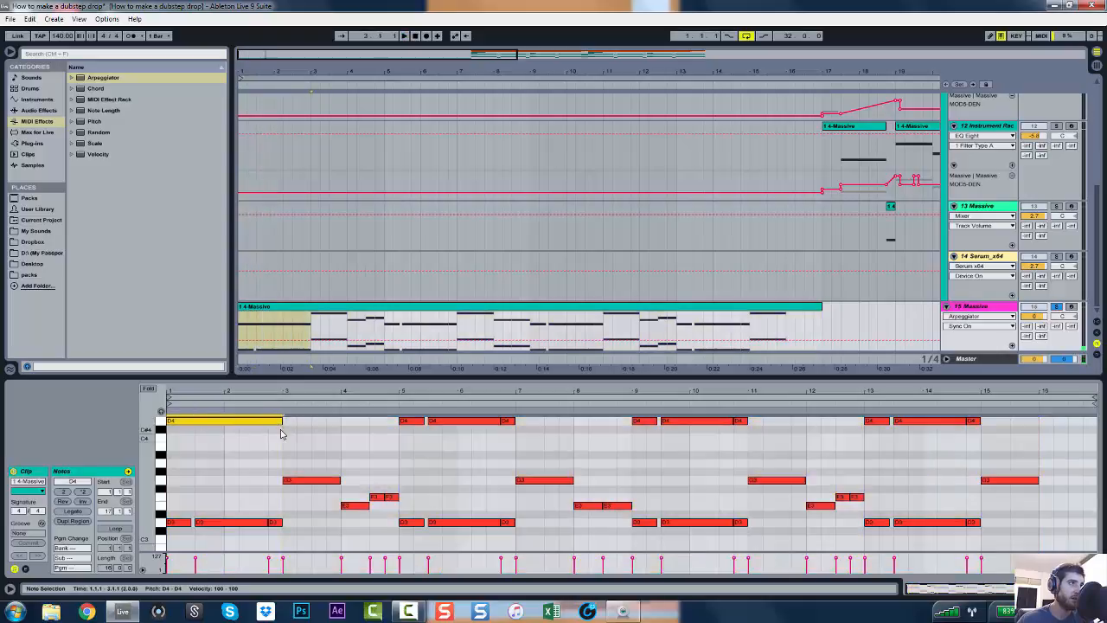
left_click_drag(190, 522, 270, 421)
scroll(259, 489, "up", 5)
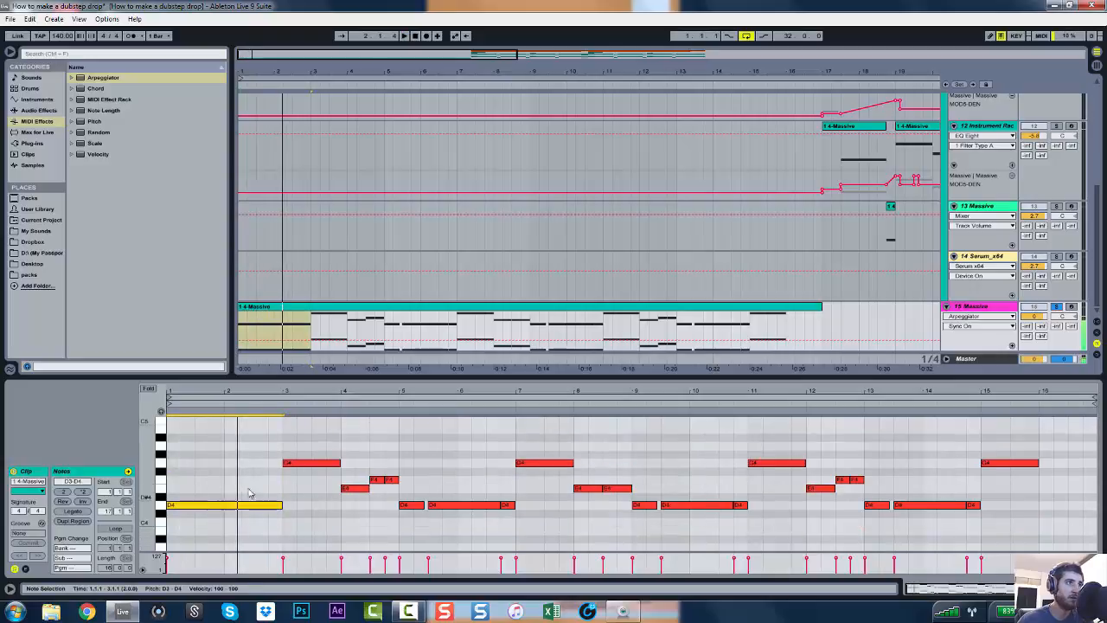
key("Delete")
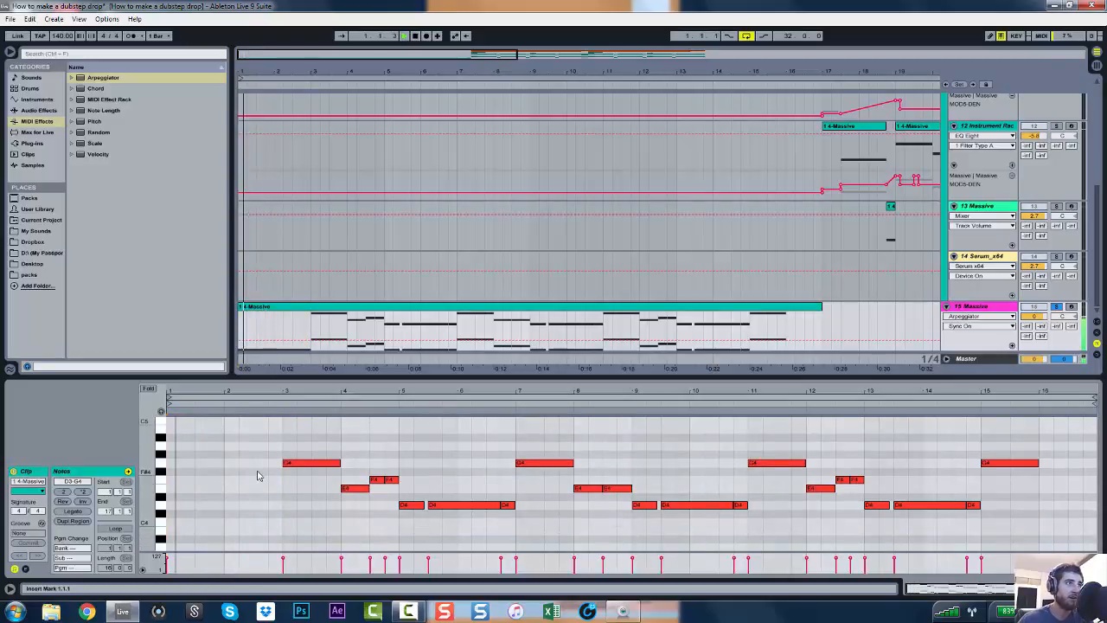
key("ctrl+z")
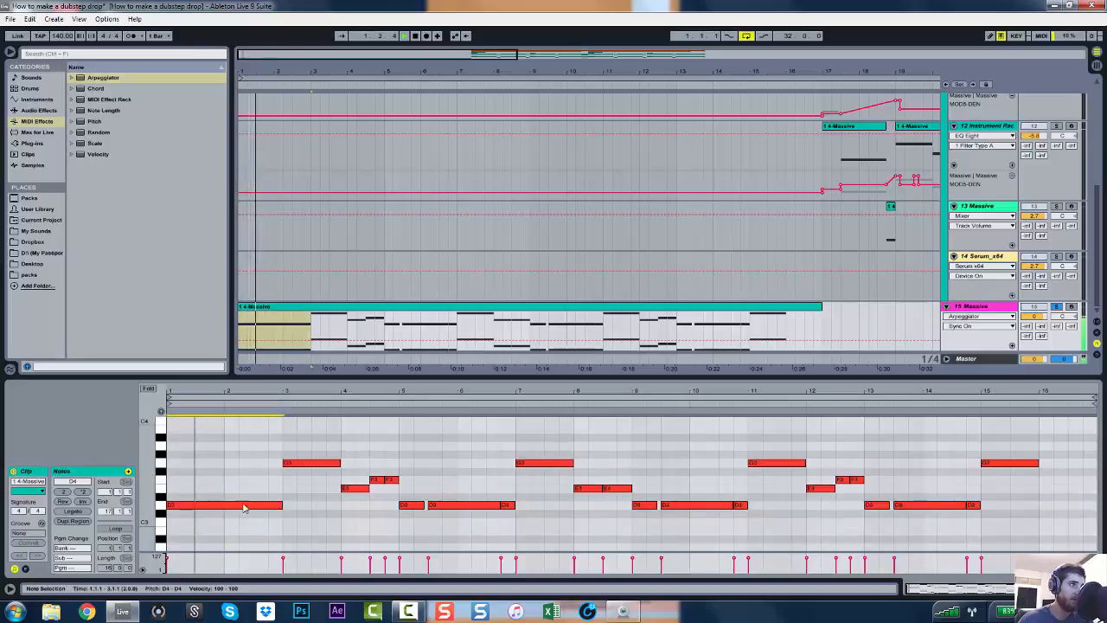
Replace the clip's opening two-bar D4 and D3 notes with a one-bar pair in bar 1 duplicated into bar 2
scroll(264, 491, "down", 1)
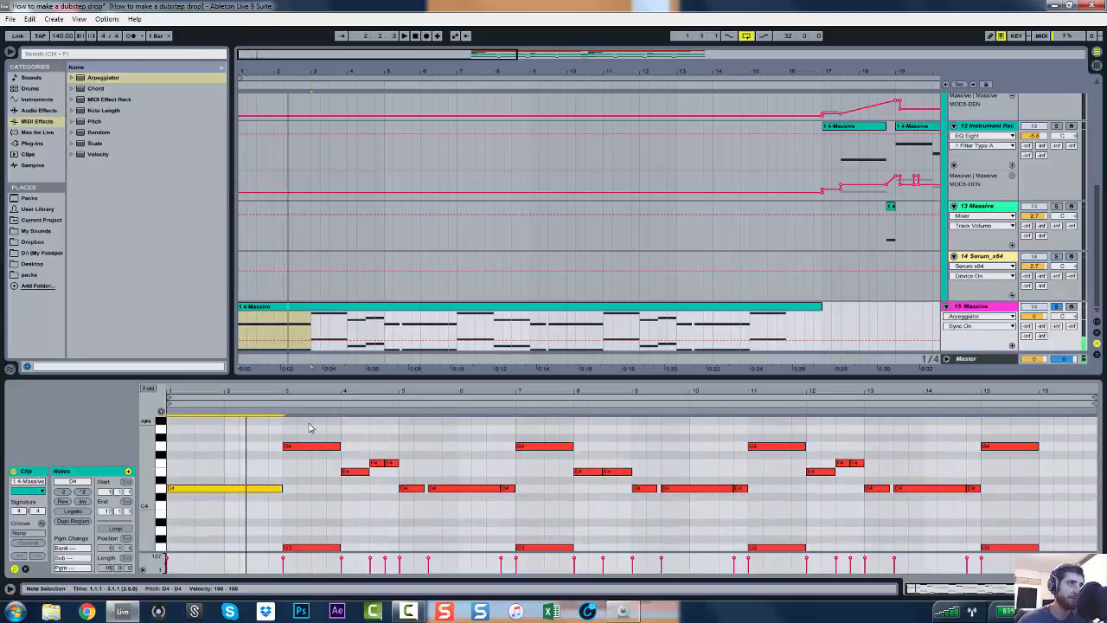
scroll(266, 497, "down", 3)
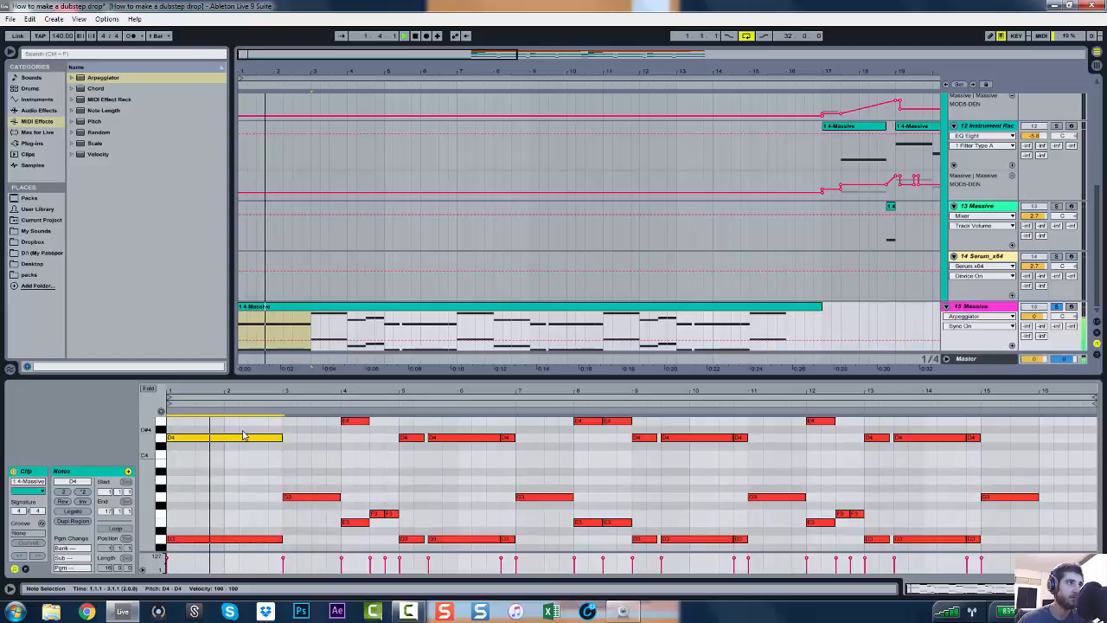
left_click_drag(264, 425, 224, 533)
key("ctrl+d")
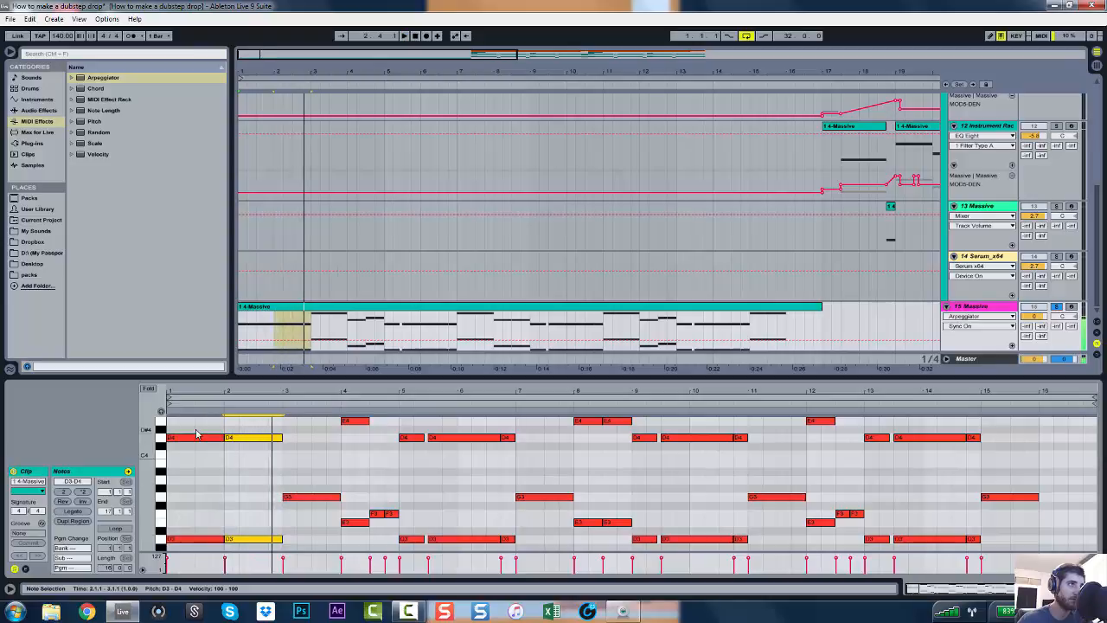
Trim the ends of the D4 and D3 notes in bars 1 and 2 slightly and play back the gaps between them
left_click_drag(196, 430, 288, 542)
left_click_drag(202, 429, 271, 542)
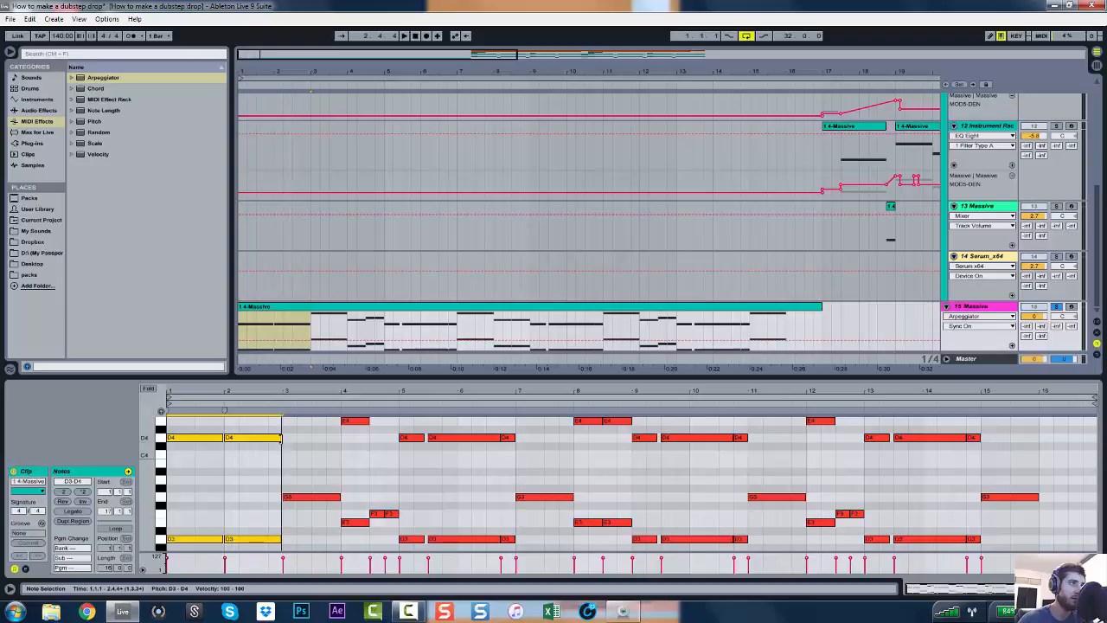
key("space")
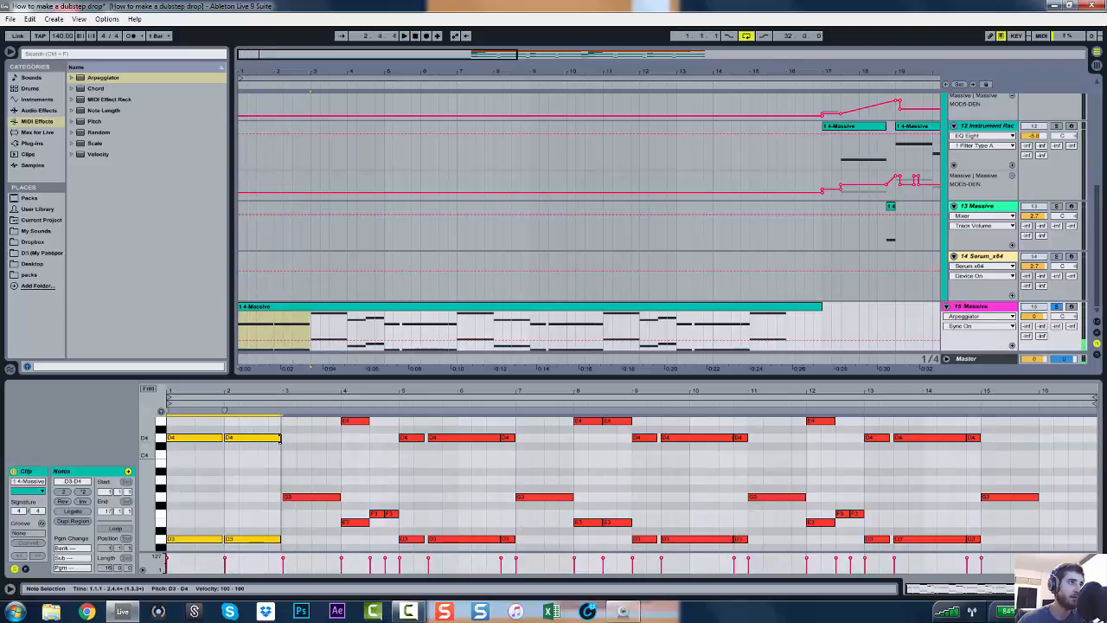
key("space")
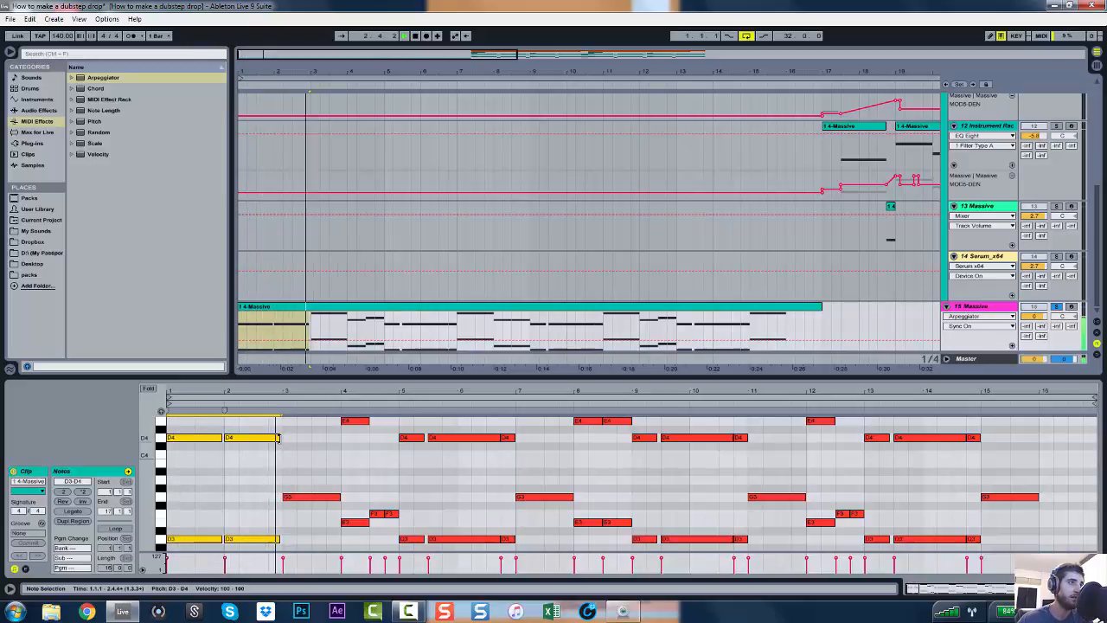
key("space")
key("space")
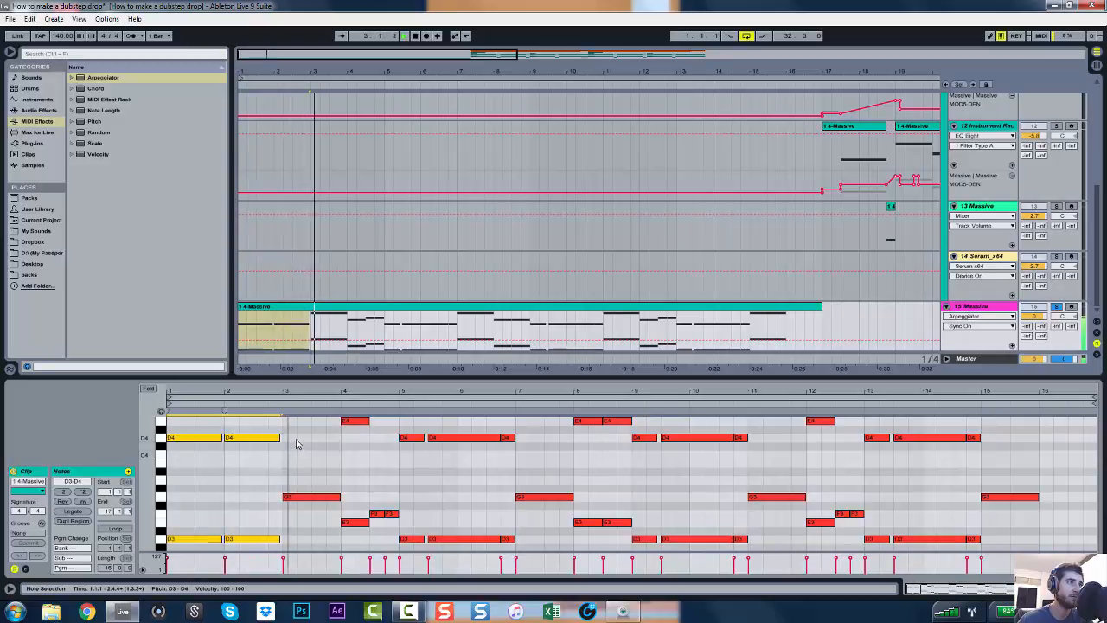
key("space")
Fold the note editor to the used pitches, trim the ends of bar 3's G3 and G4 notes slightly, and play the part
left_click(313, 498)
scroll(313, 499, "up", 2)
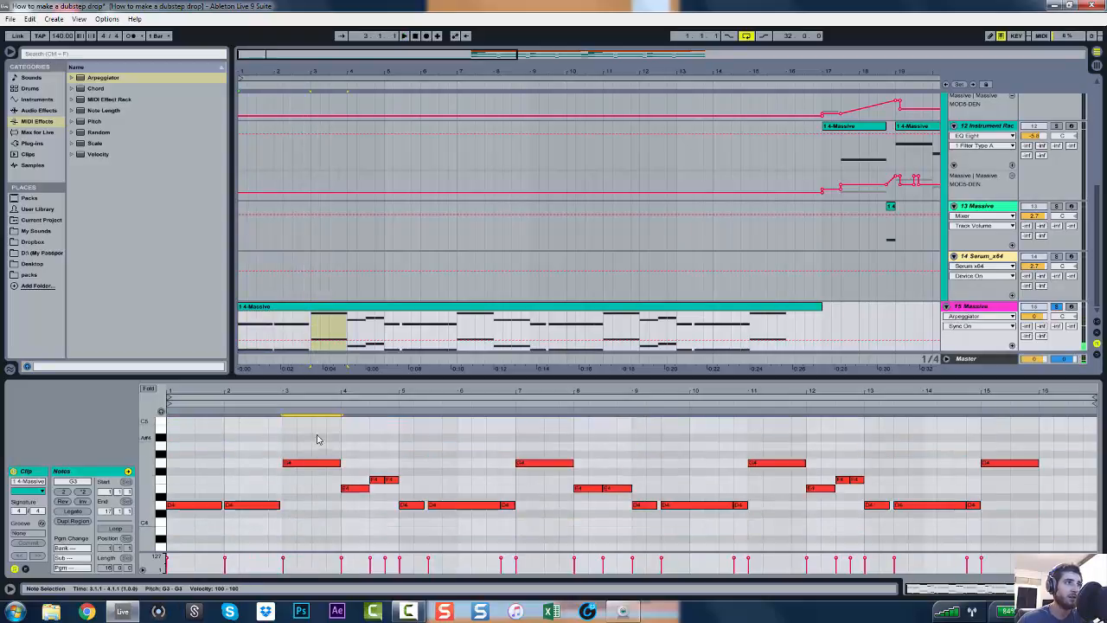
scroll(318, 512, "down", 2)
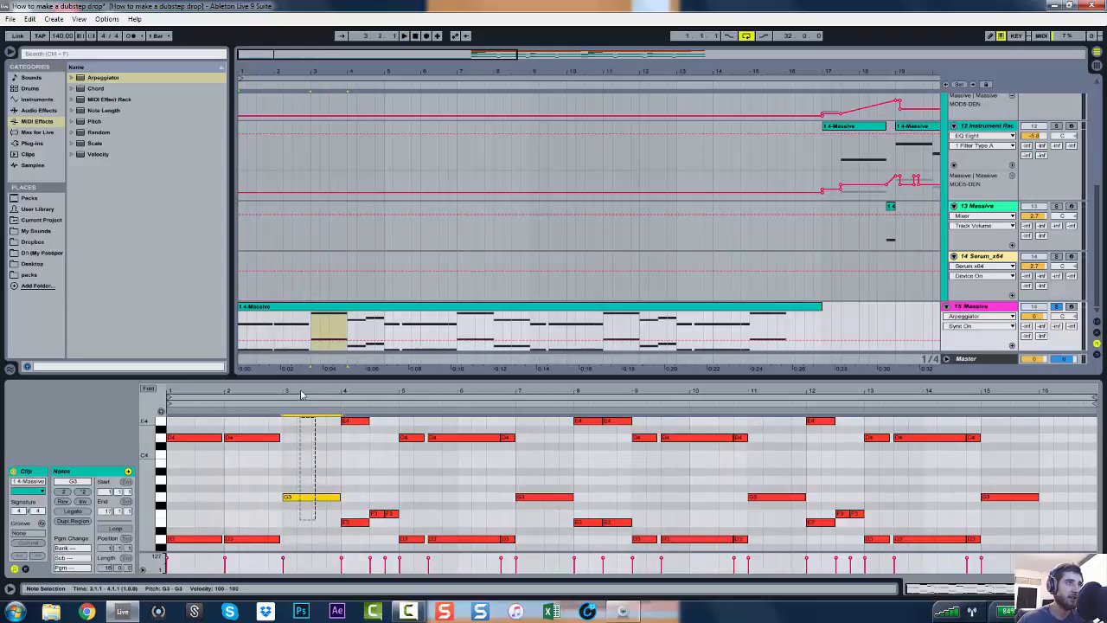
left_click(150, 390)
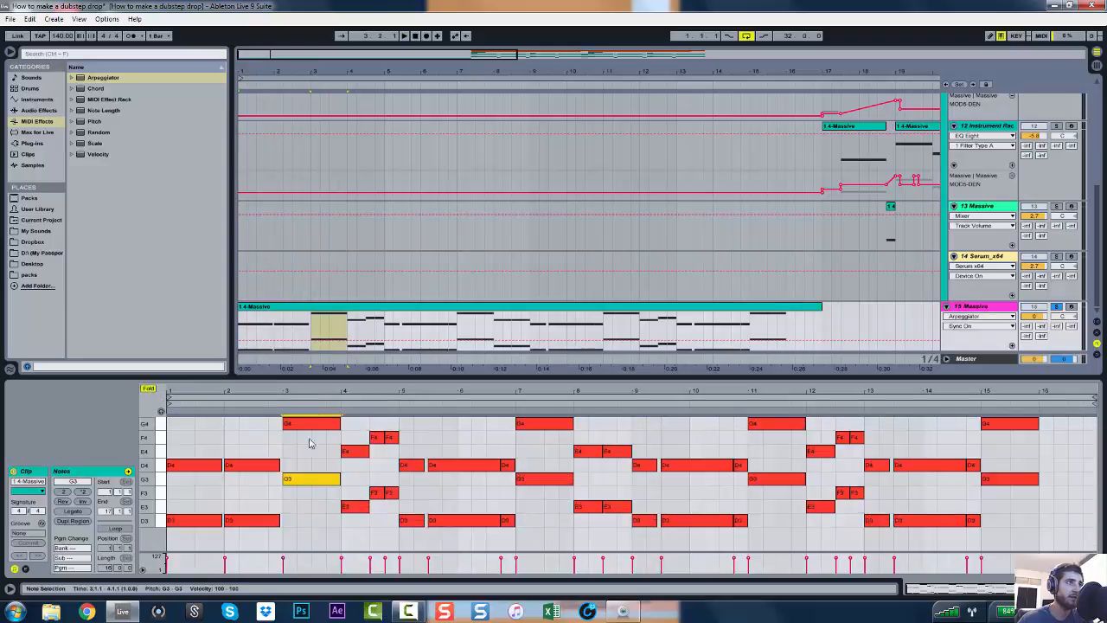
left_click(337, 424, "shift")
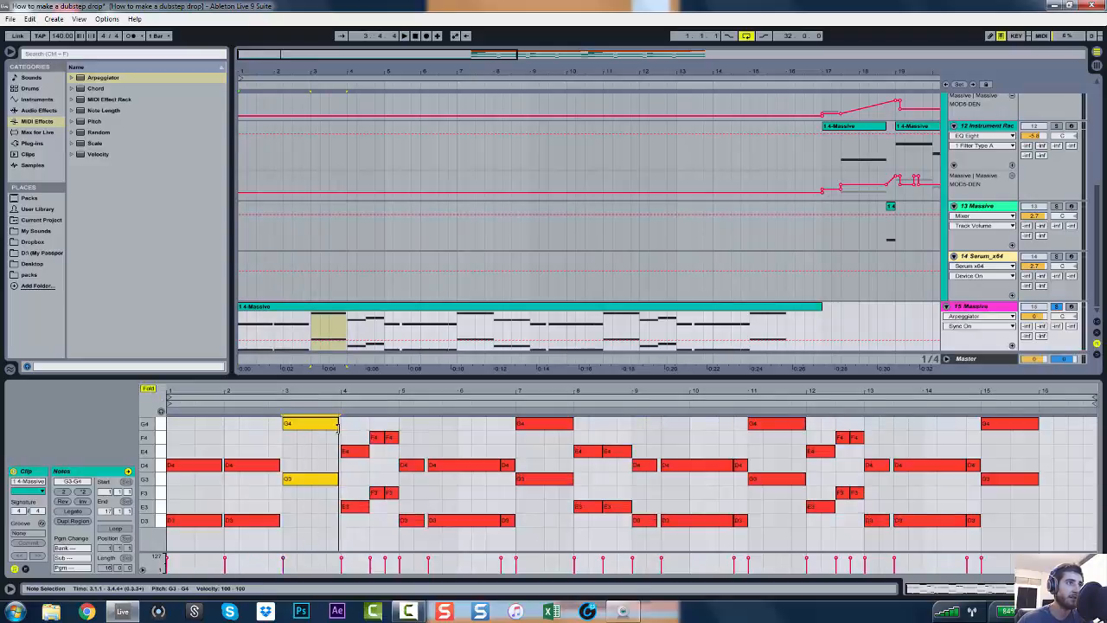
key("space")
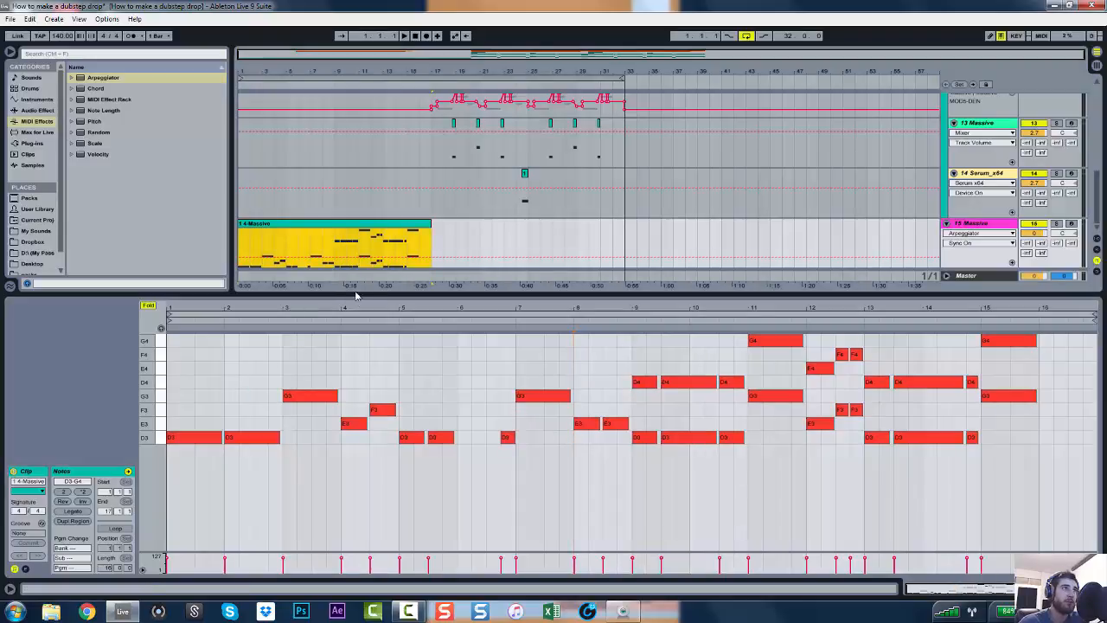
Hide the clip's note editor and play the arrangement from bar 1 to hear the bass part against the drums
key("ctrl+alt+l")
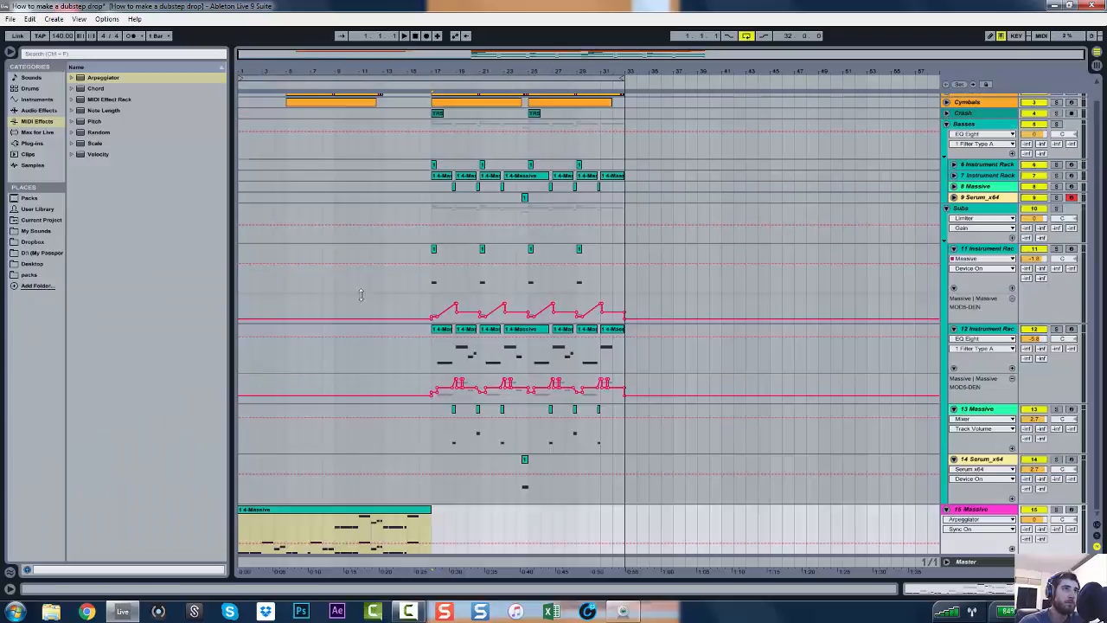
scroll(363, 362, "up", 1)
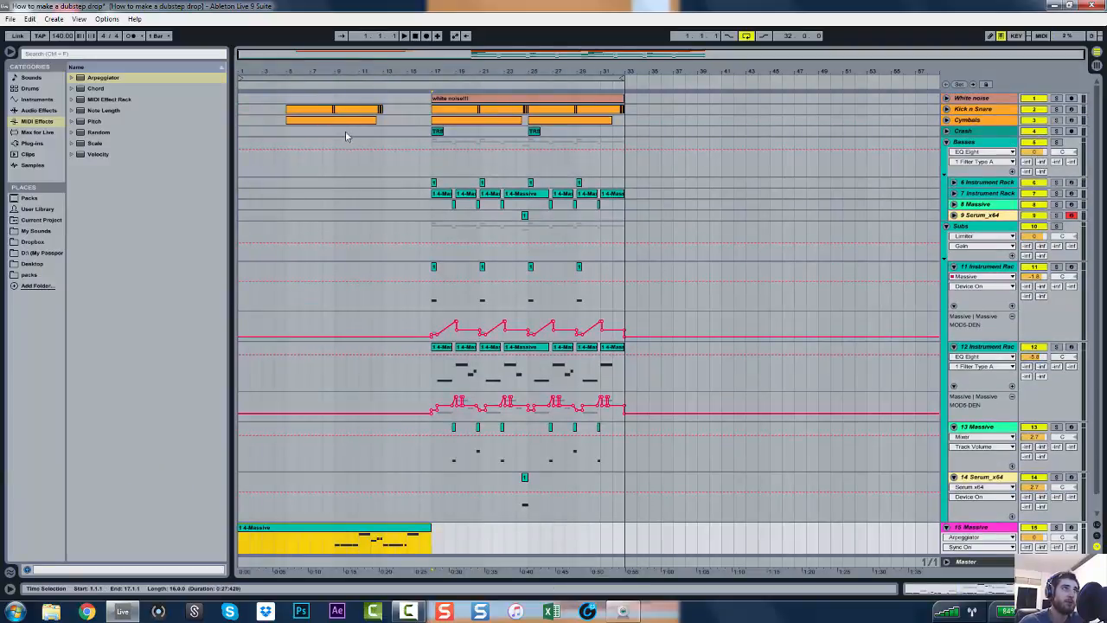
left_click(239, 107)
key("space")
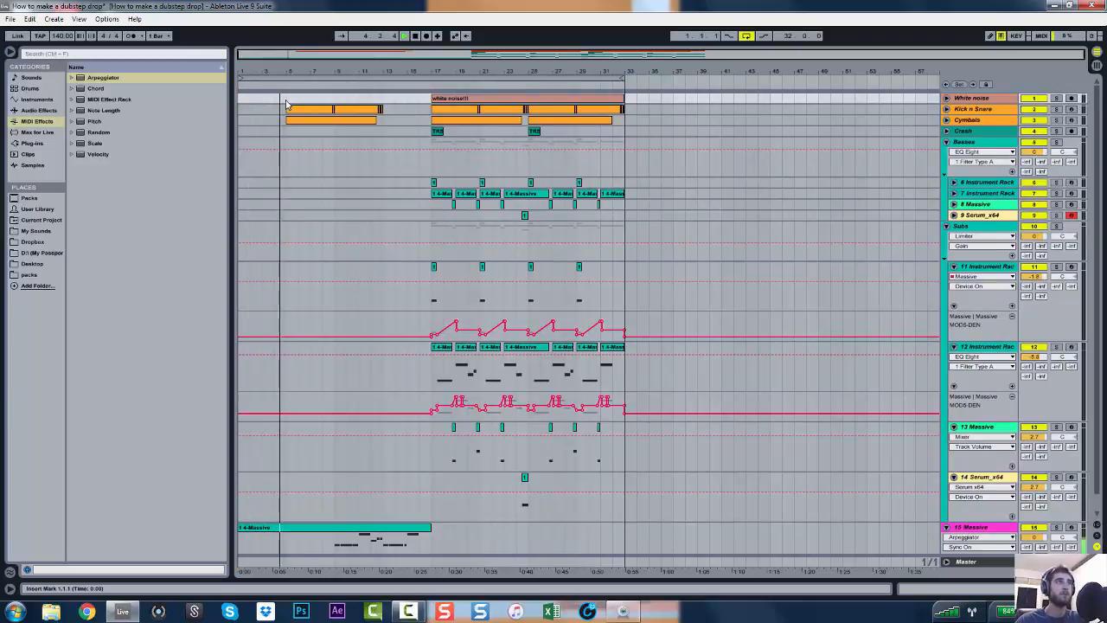
left_click(351, 193)
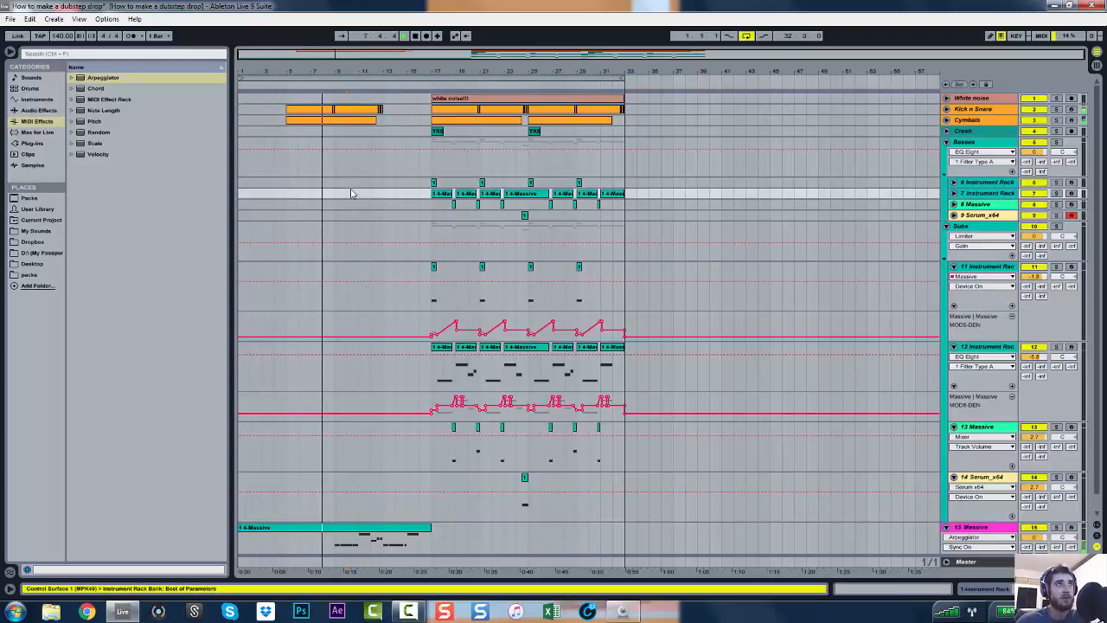
scroll(351, 192, "down", 1)
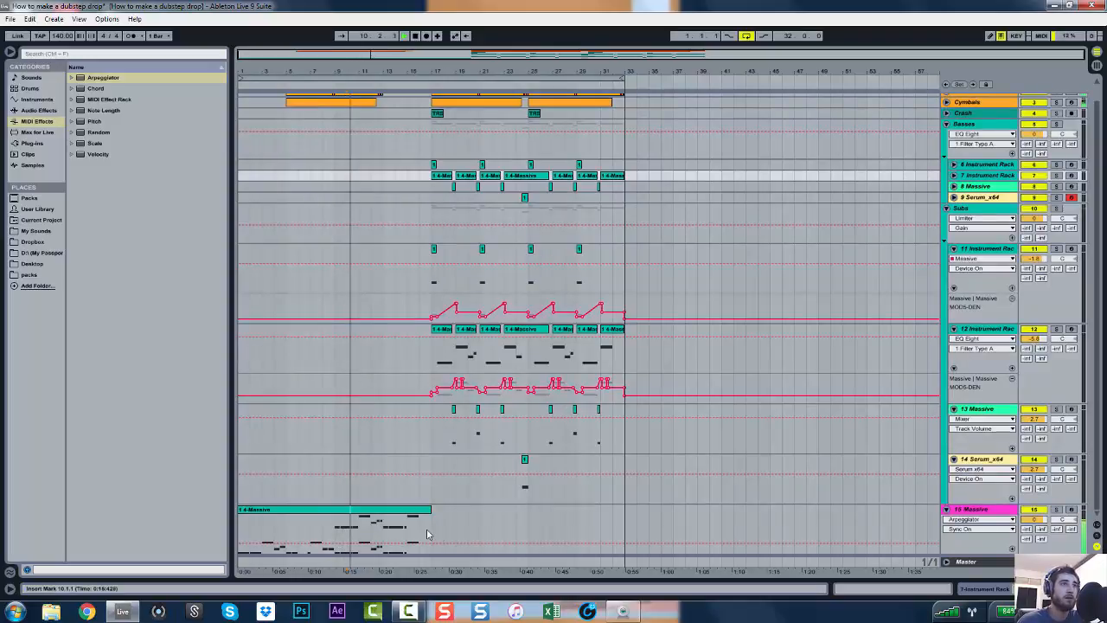
left_click(349, 532)
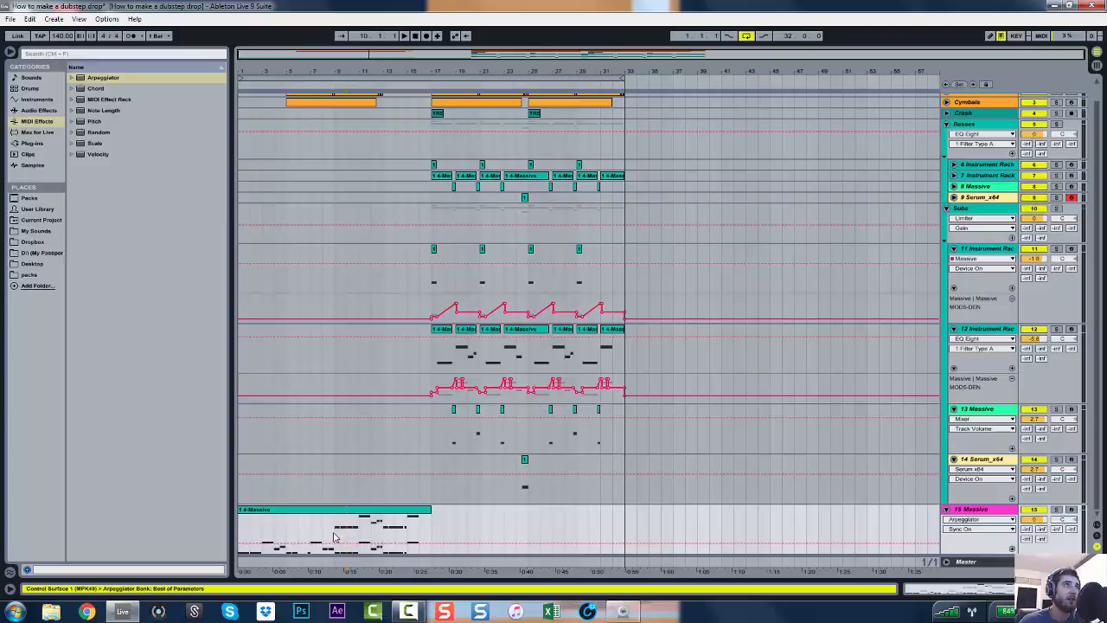
Deactivate the upper-octave D4 to G4 notes from bar 9 to bar 15 of the 15 Massive clip and close the note editor
double_click(374, 514)
left_click_drag(627, 342, 829, 383)
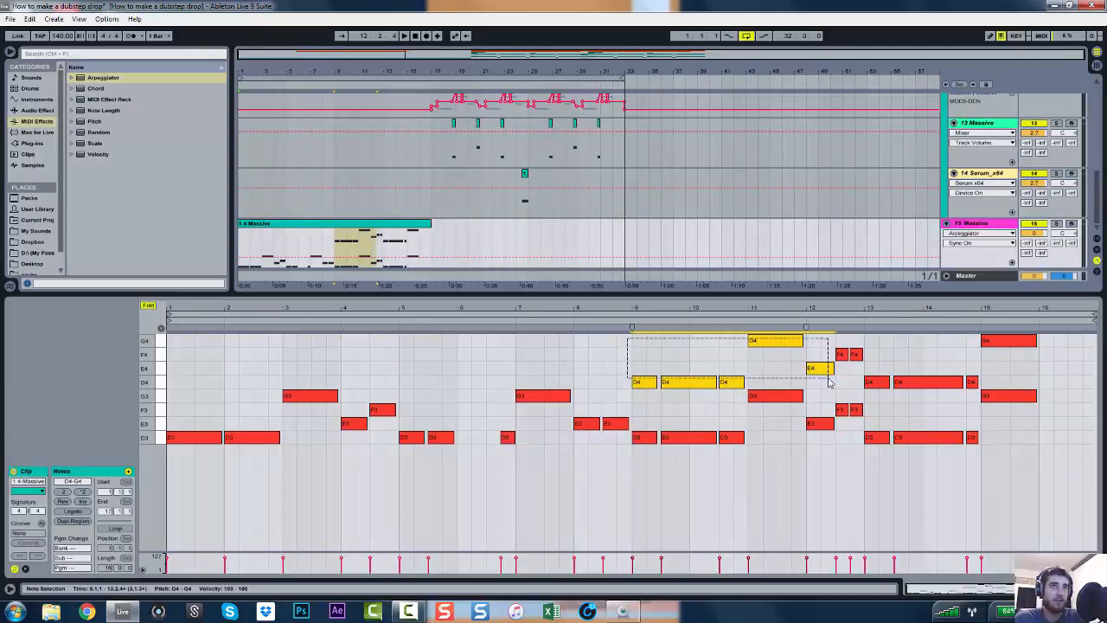
left_click_drag(839, 345, 977, 395)
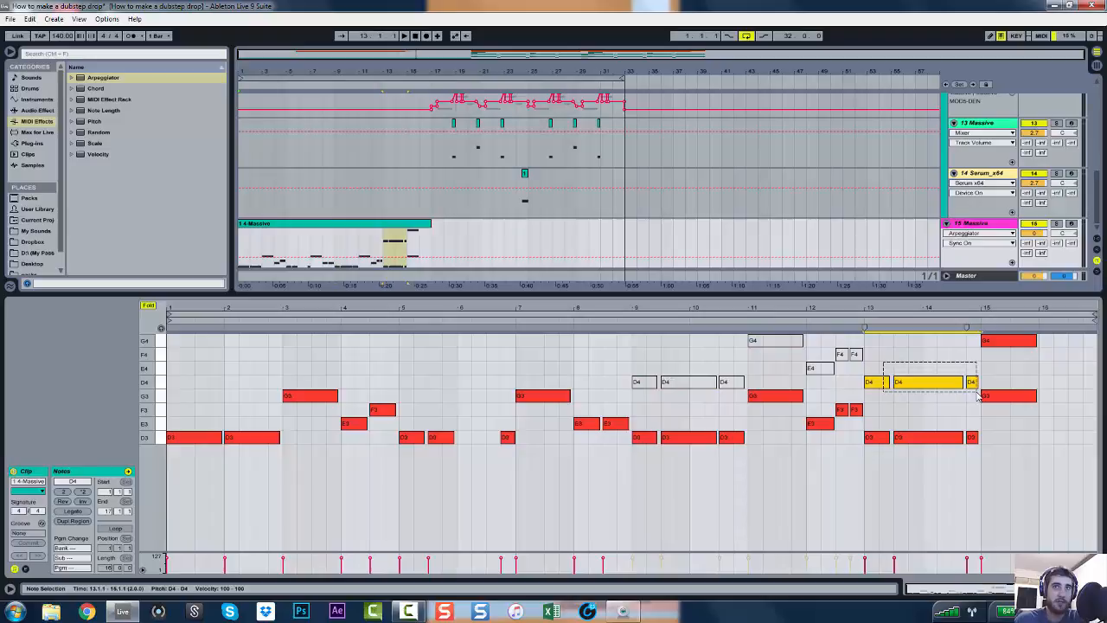
key("0")
left_click(994, 341)
key("ctrl+alt+l")
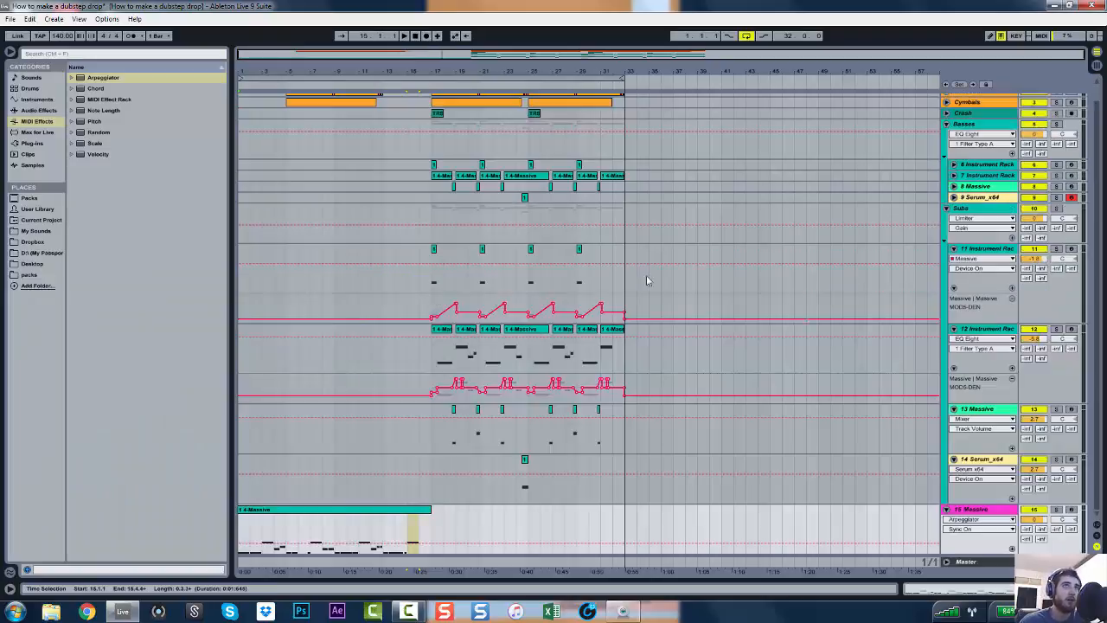
Copy bars 9 to 16 of the 15 Massive clip to bar 33, reactivate the copy's D4 to G4 notes and play it
left_click_drag(627, 519, 735, 525)
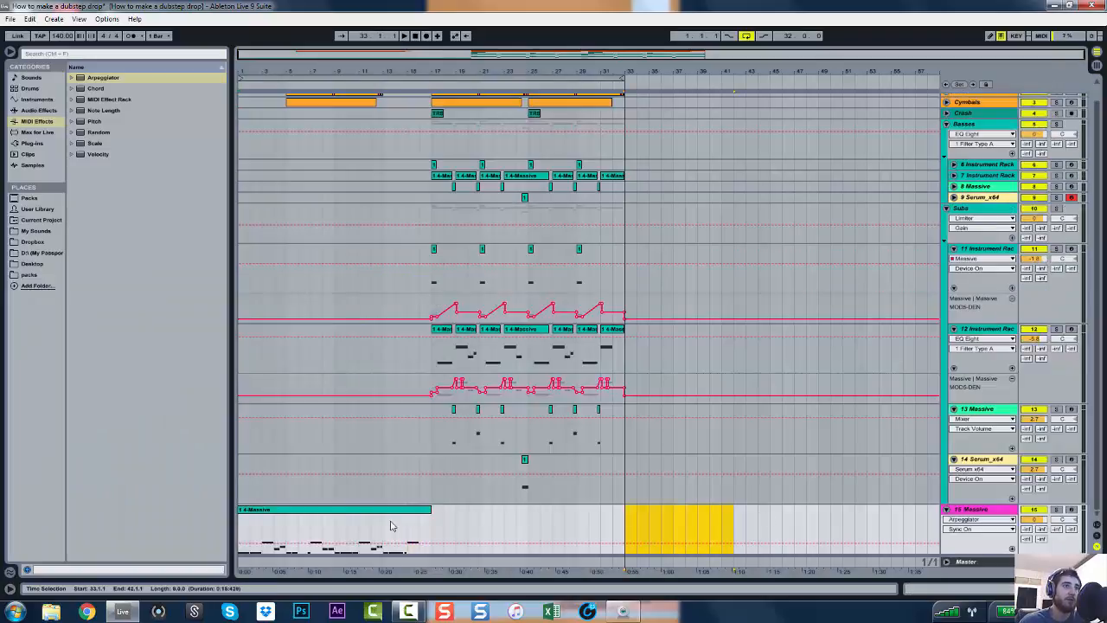
left_click_drag(430, 523, 648, 527)
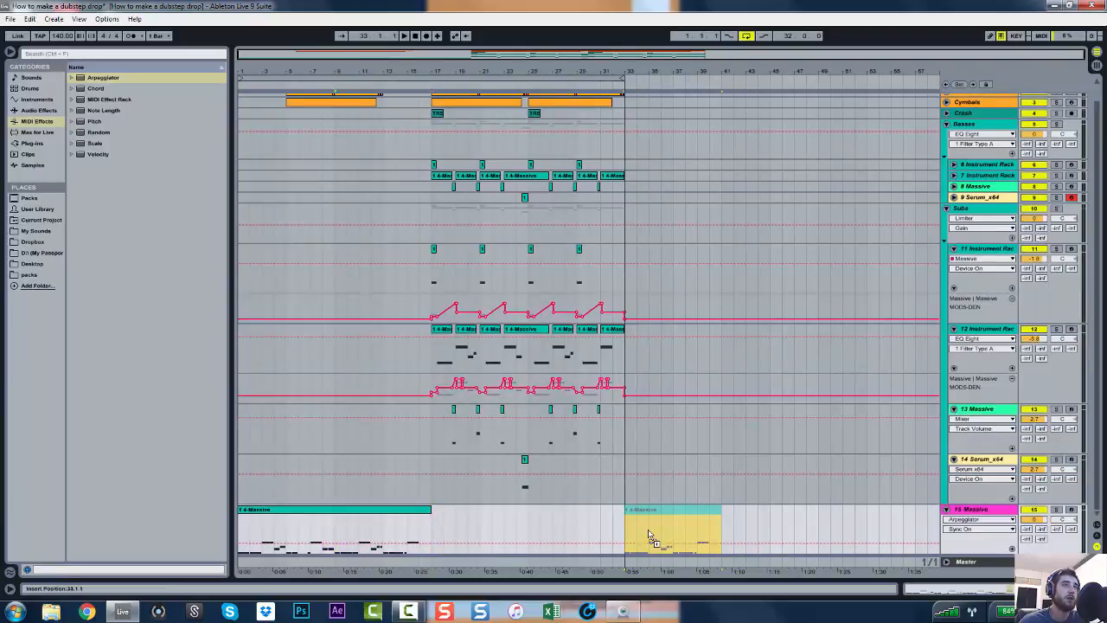
double_click(653, 521)
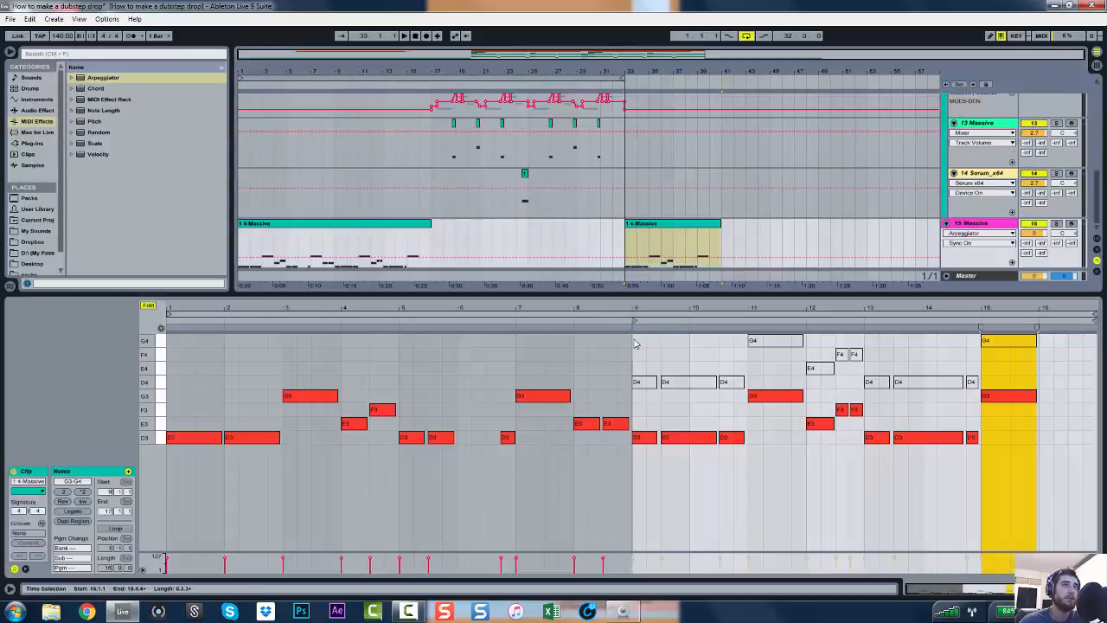
left_click_drag(635, 344, 1008, 387)
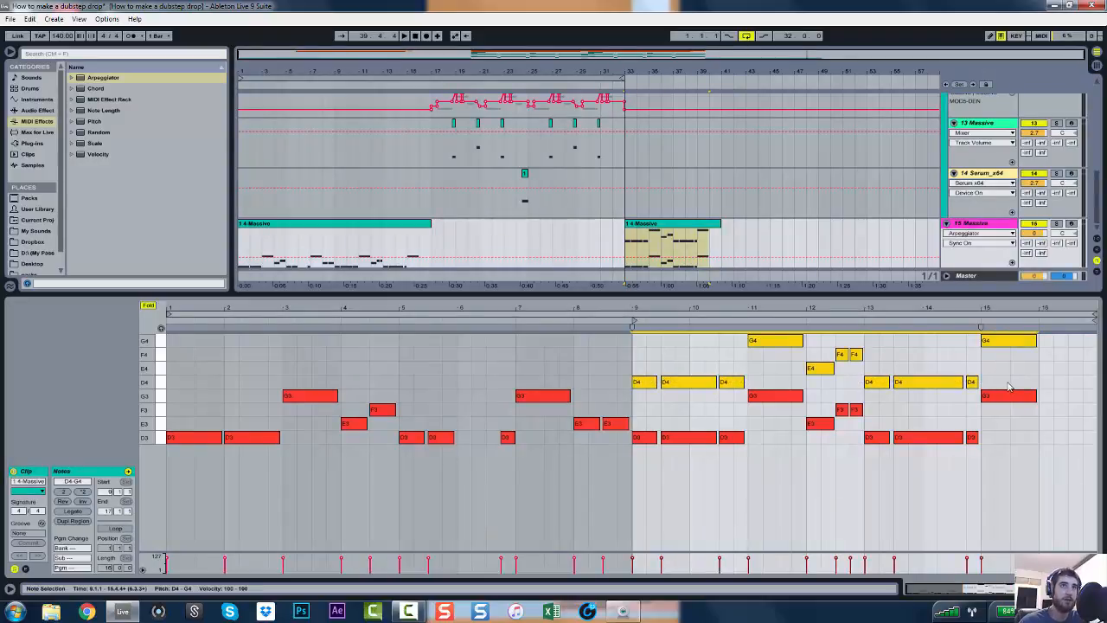
key("space")
left_click_drag(805, 294, 820, 352)
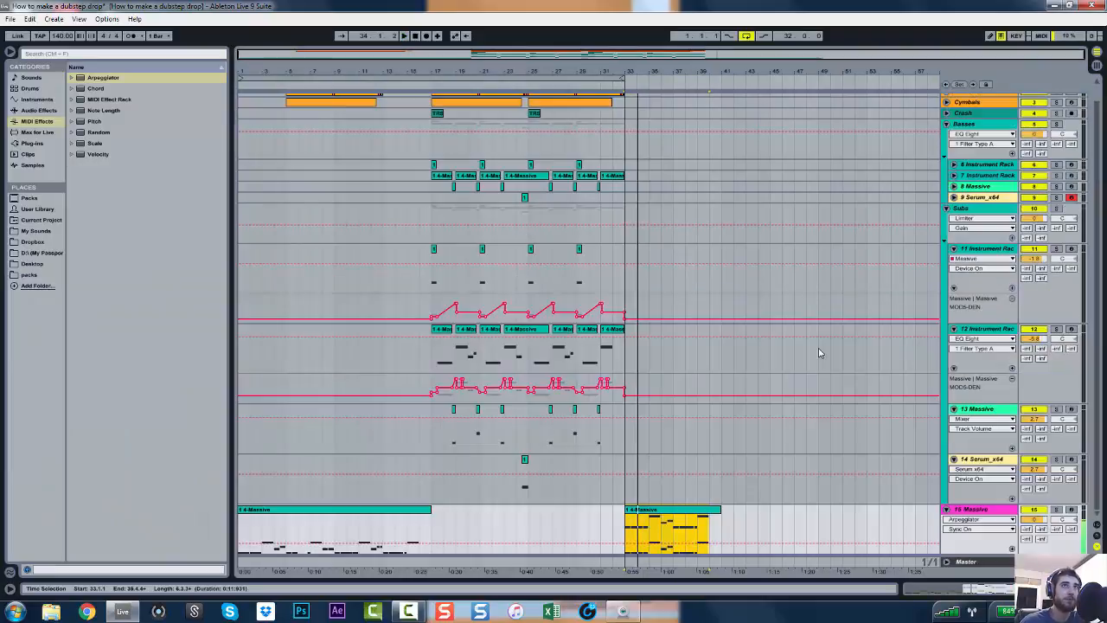
Duplicate the Kick n Snare and Cymbals section from bars 25 to 32 at bar 33, play it and remove the duplicates
scroll(820, 352, "up", 1)
left_click_drag(623, 121, 522, 113)
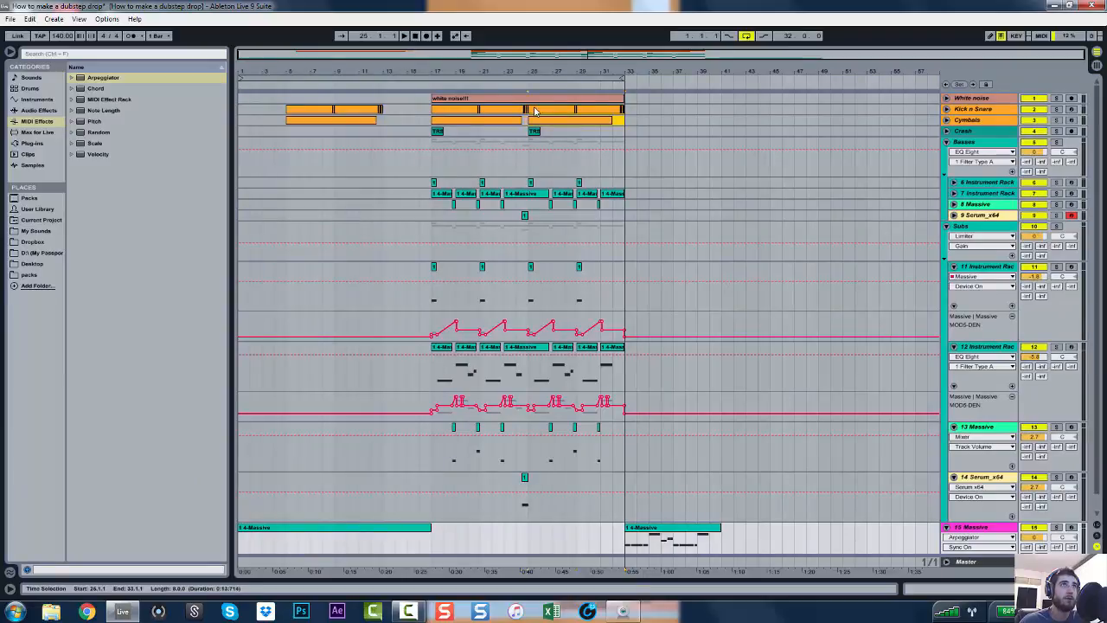
key("ctrl+d")
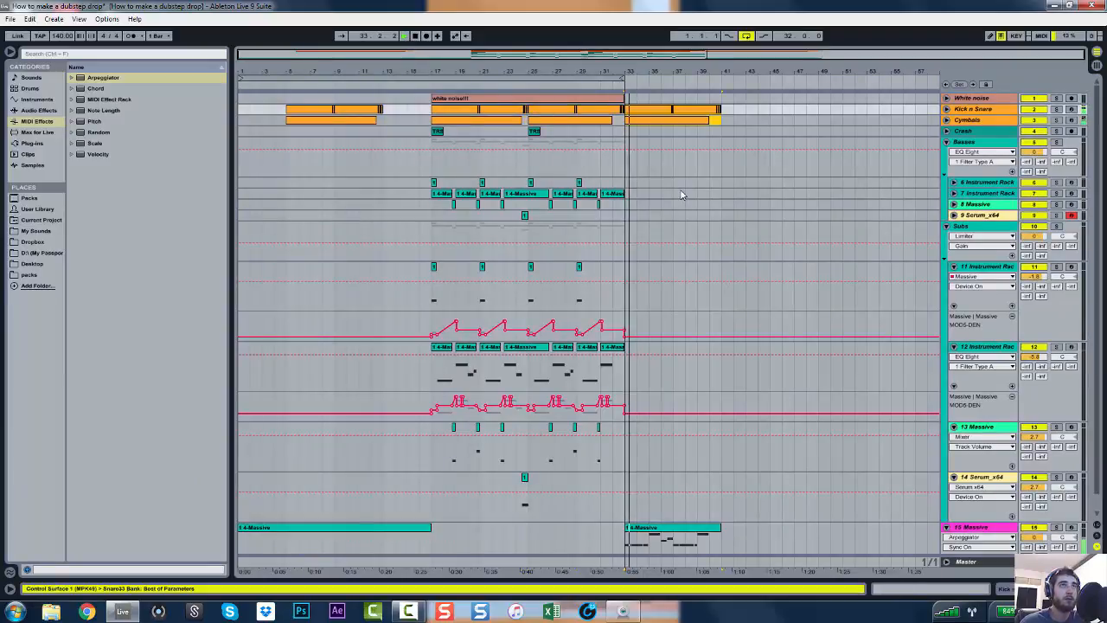
scroll(675, 189, "down", 1)
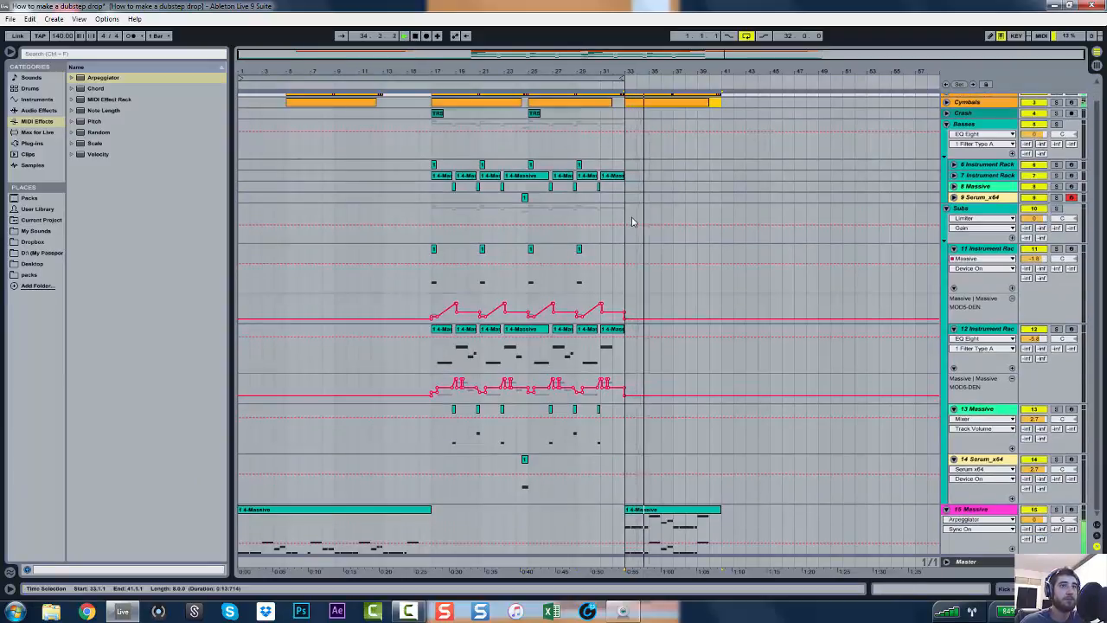
scroll(632, 223, "up", 1)
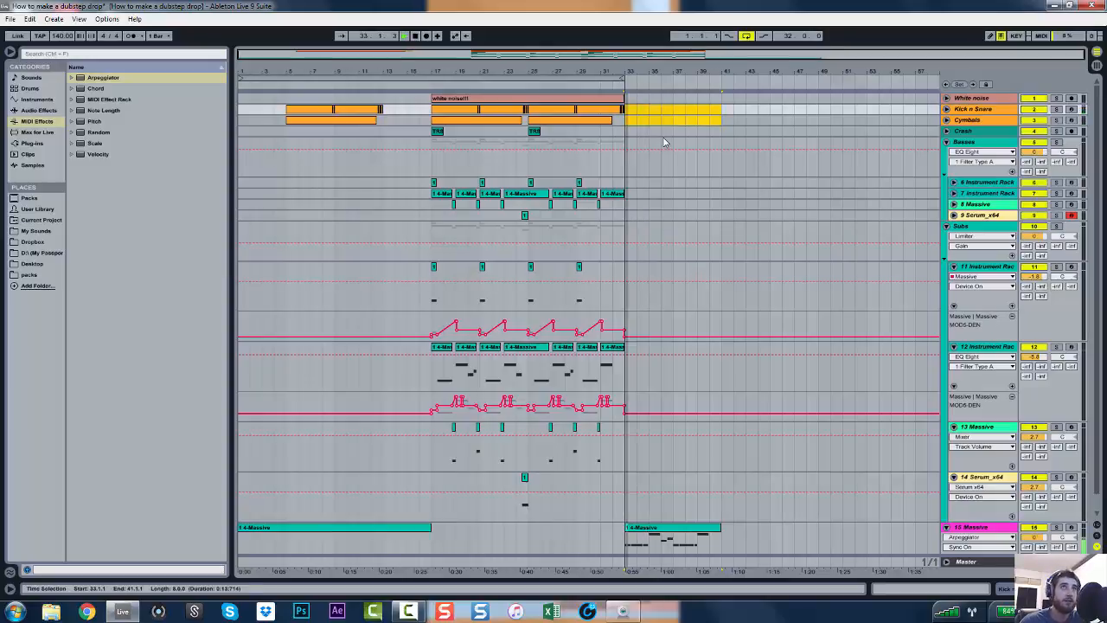
scroll(663, 144, "down", 1)
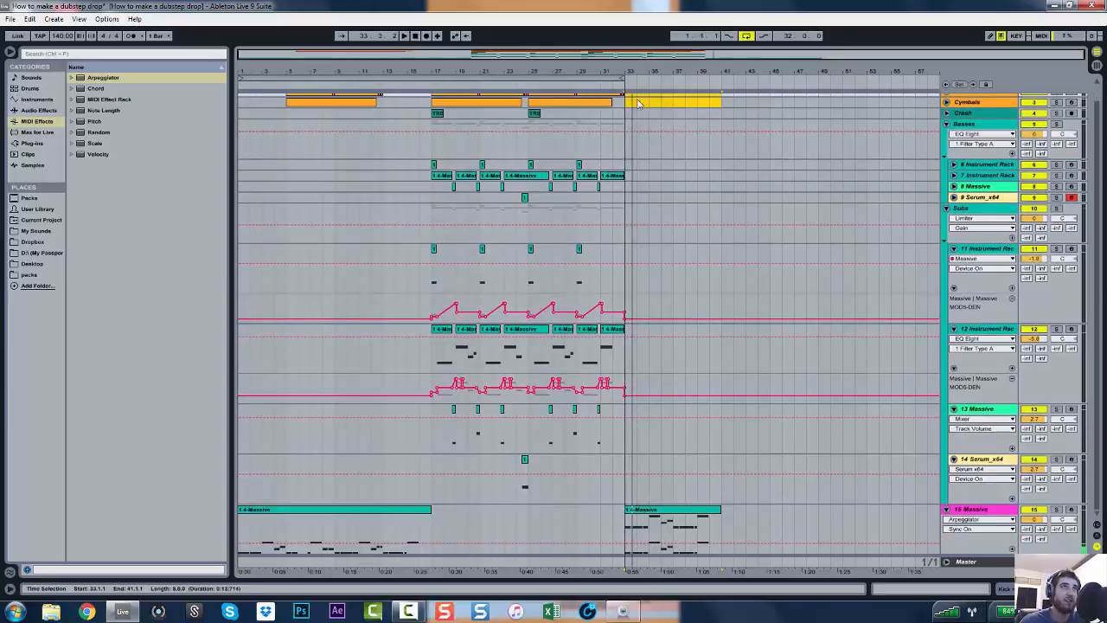
scroll(398, 159, "up", 1)
scroll(325, 137, "down", 1)
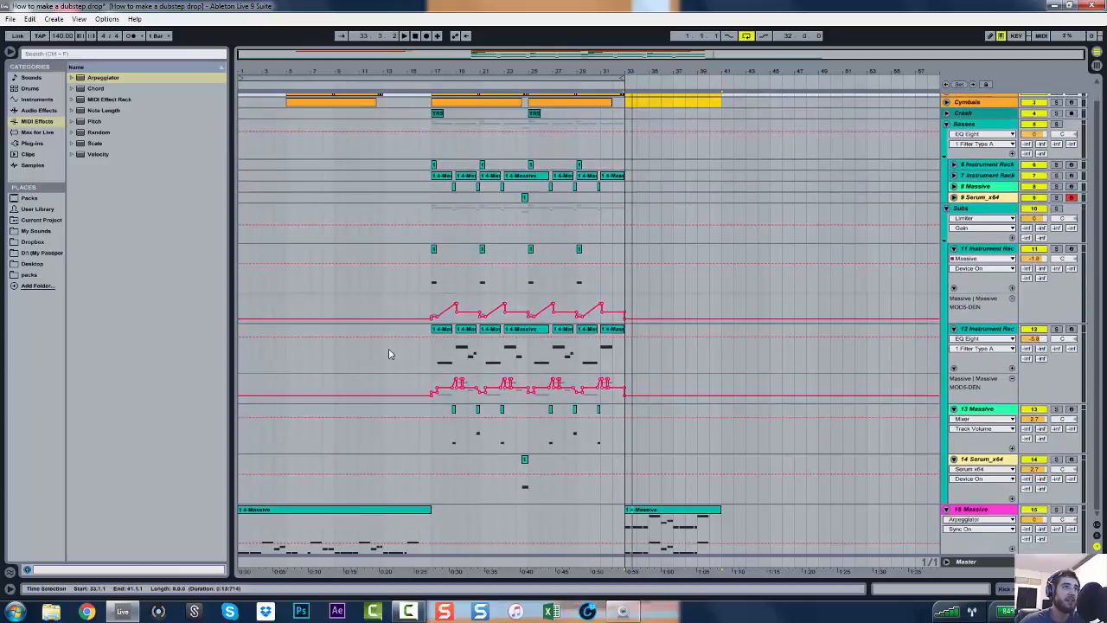
Play the bass part from bar 5, compare it with the drop, and set the 15 Massive track's volume to -3.0 dB
left_click(378, 516)
scroll(264, 226, "up", 1)
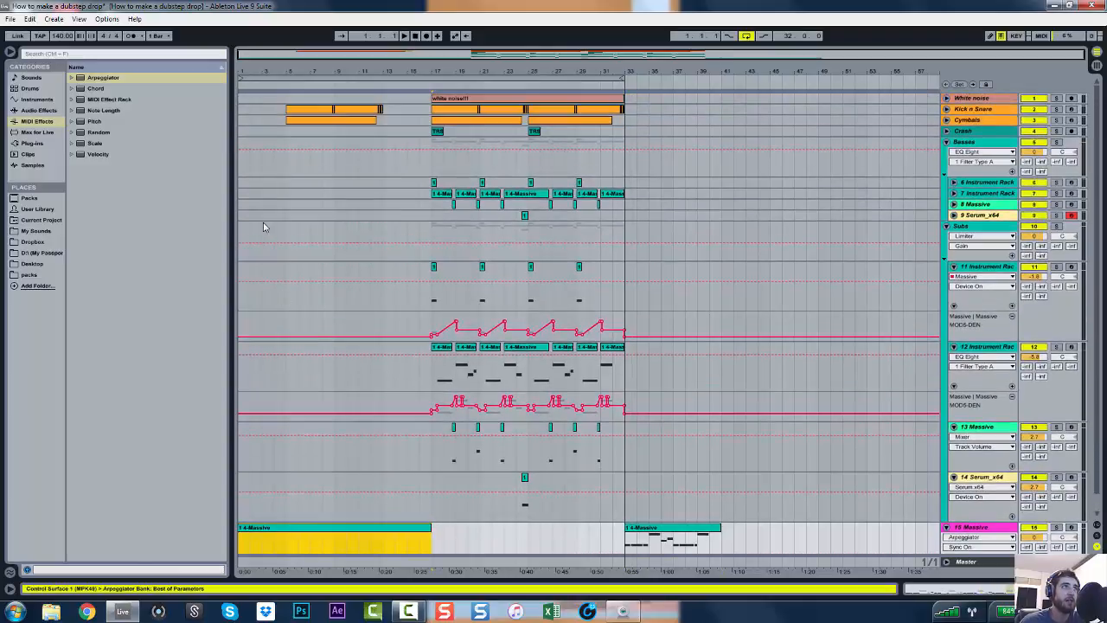
left_click(288, 172)
scroll(357, 213, "down", 1)
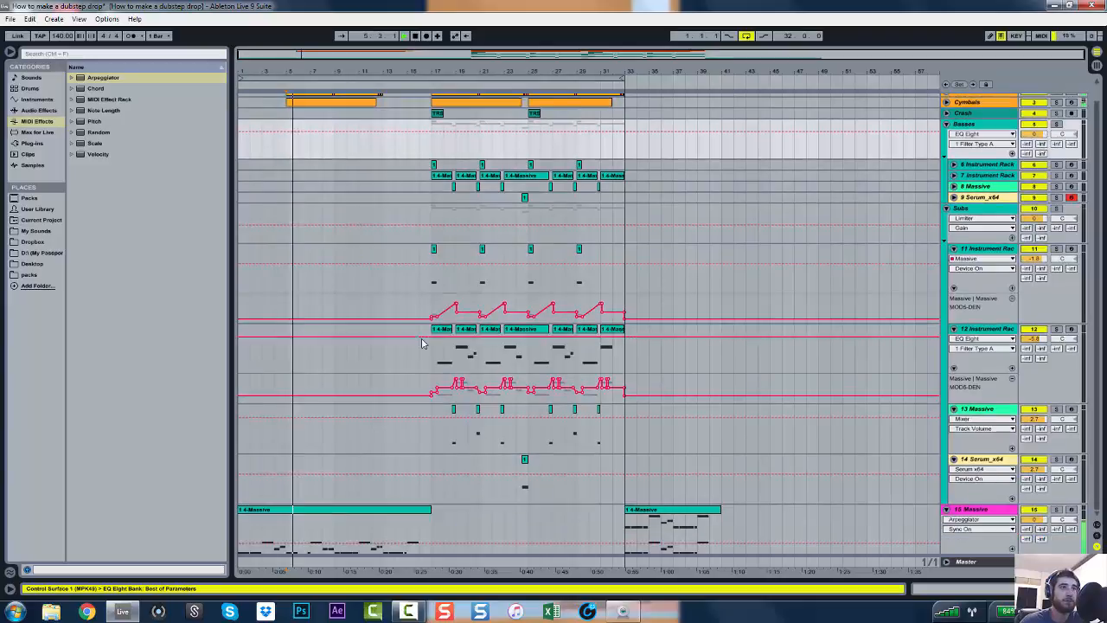
left_click(1032, 521)
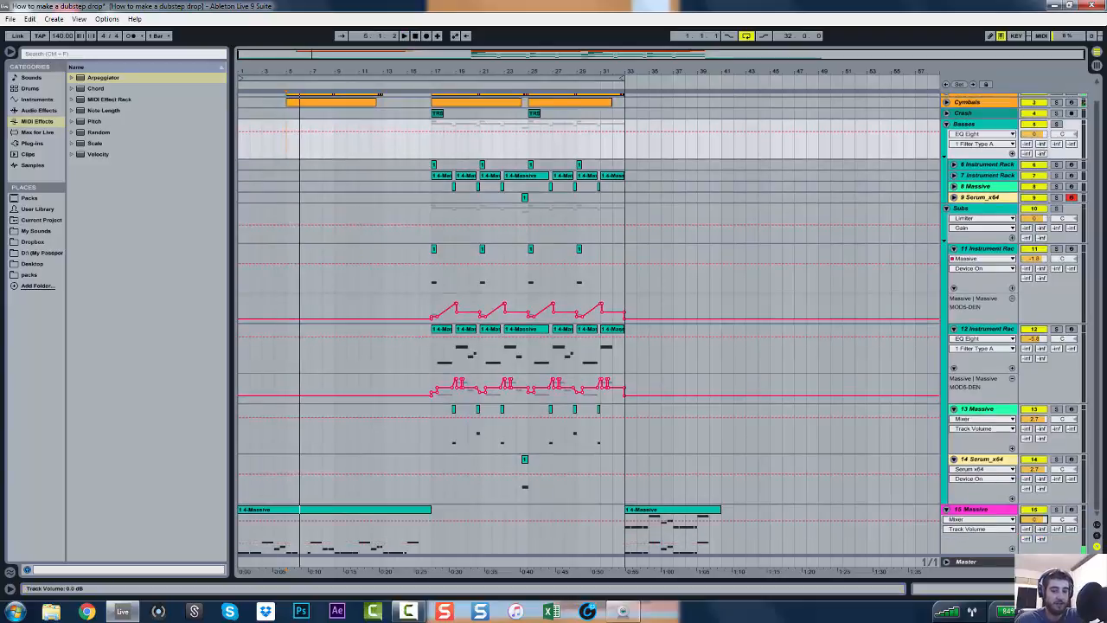
left_click(426, 370)
key("space")
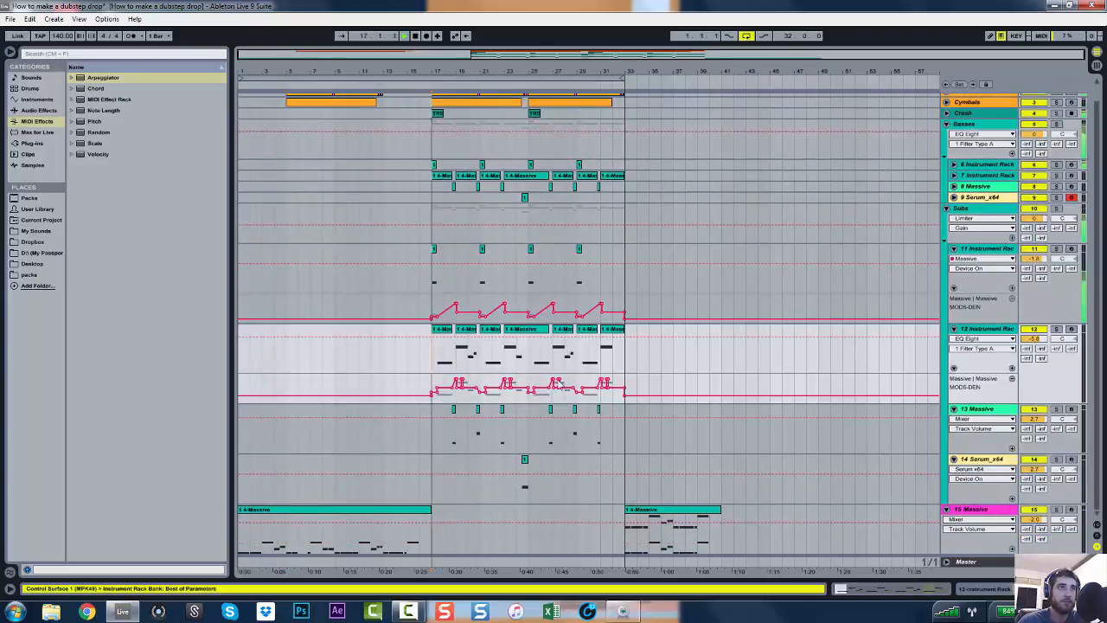
left_click(389, 552)
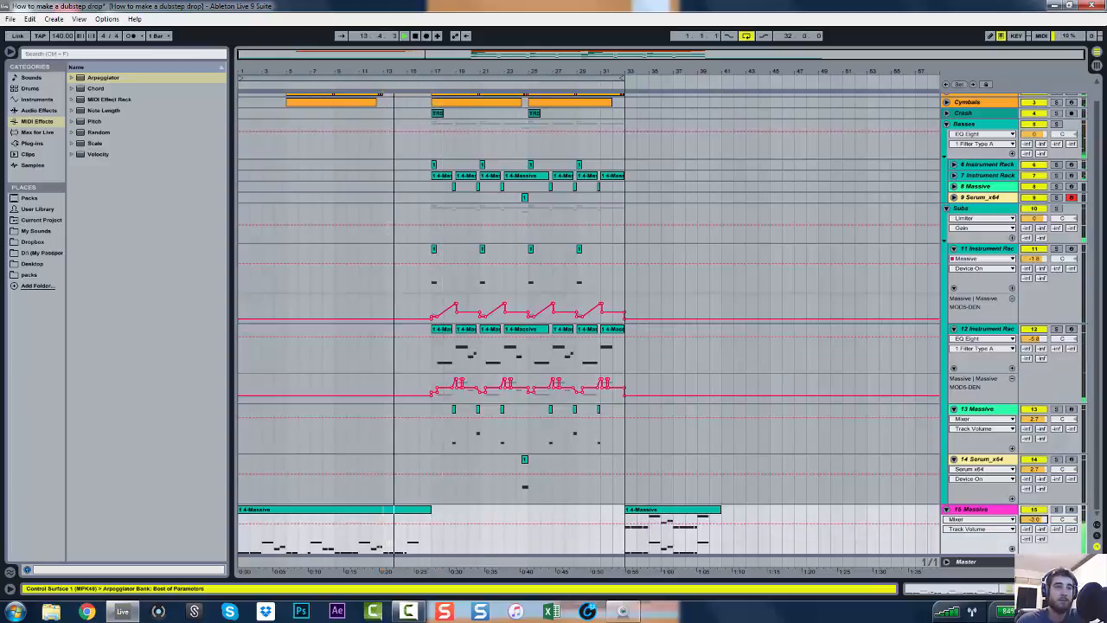
key("space")
Add an EQ Eight after Massive on the 15 Massive track, cut the lows below about 158 Hz, and play the result
double_click(963, 511)
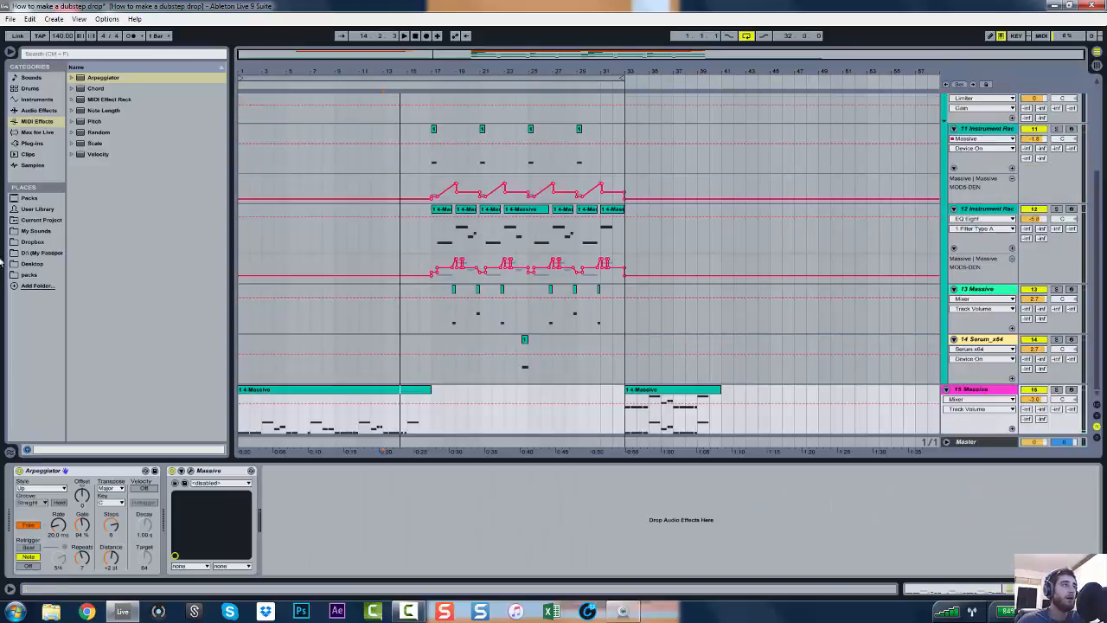
left_click(38, 111)
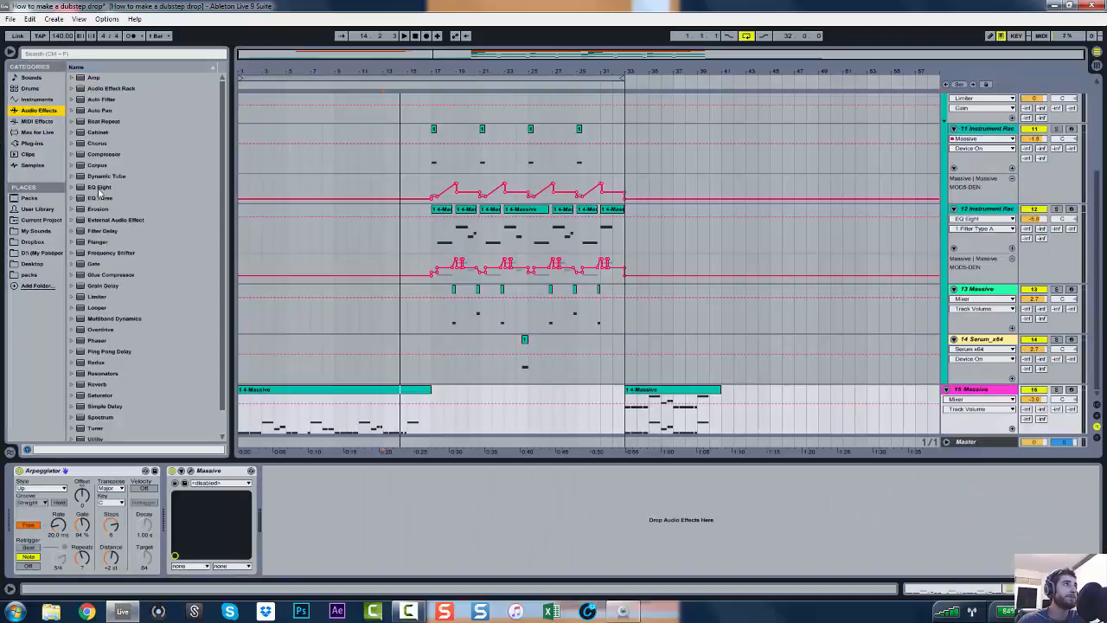
left_click_drag(101, 191, 119, 214)
left_click_drag(279, 448, 347, 521)
key("space")
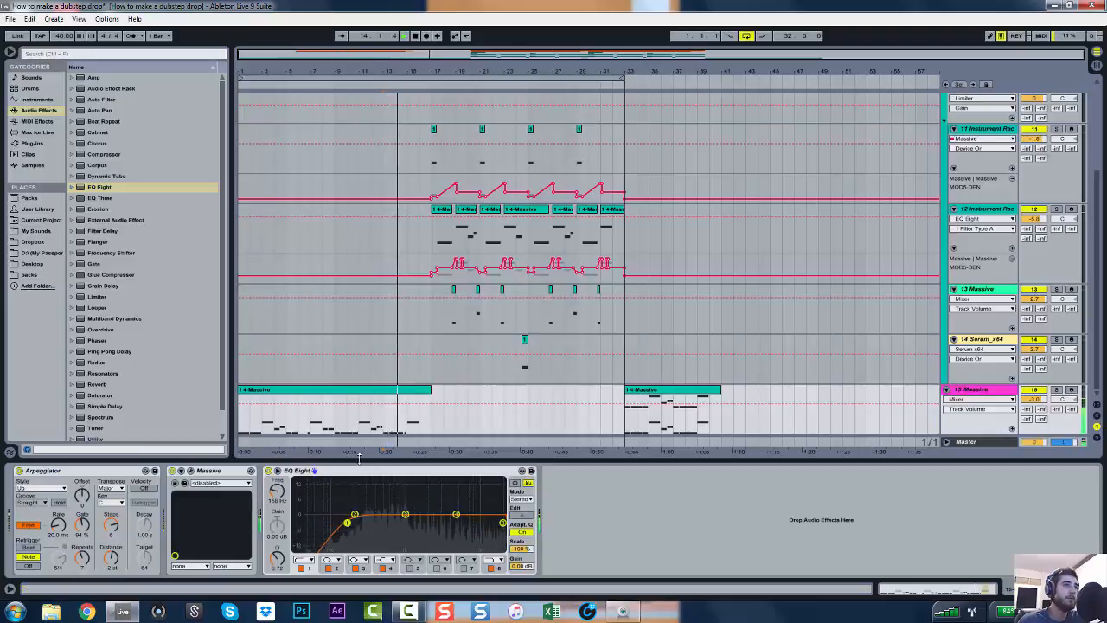
left_click_drag(362, 461, 367, 579)
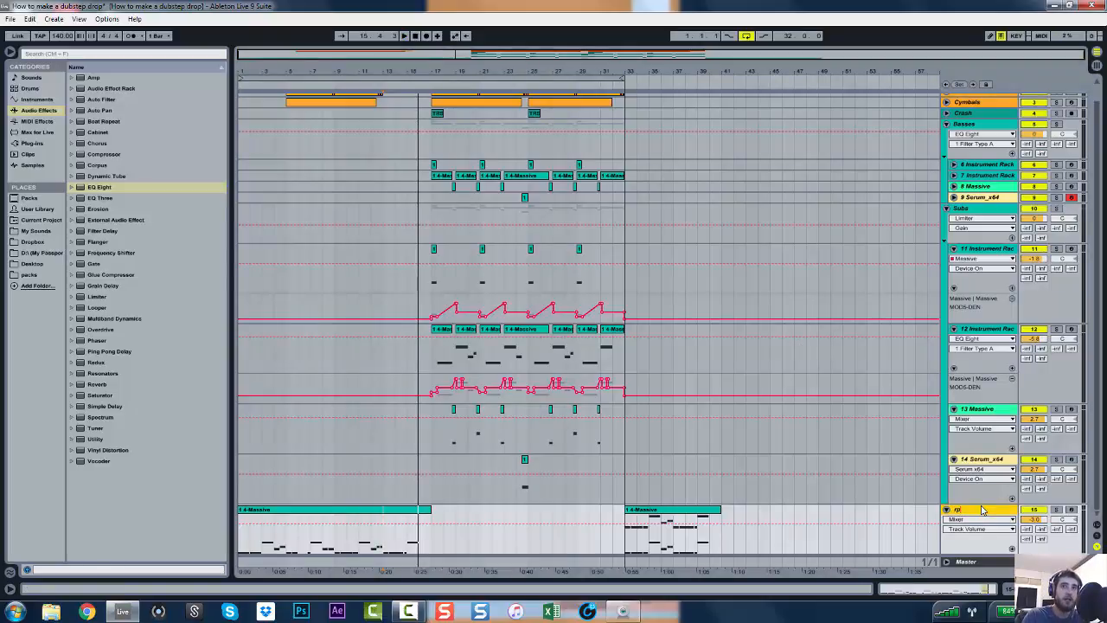
Rename the 15 Massive track as Arp
key("ctrl+t")
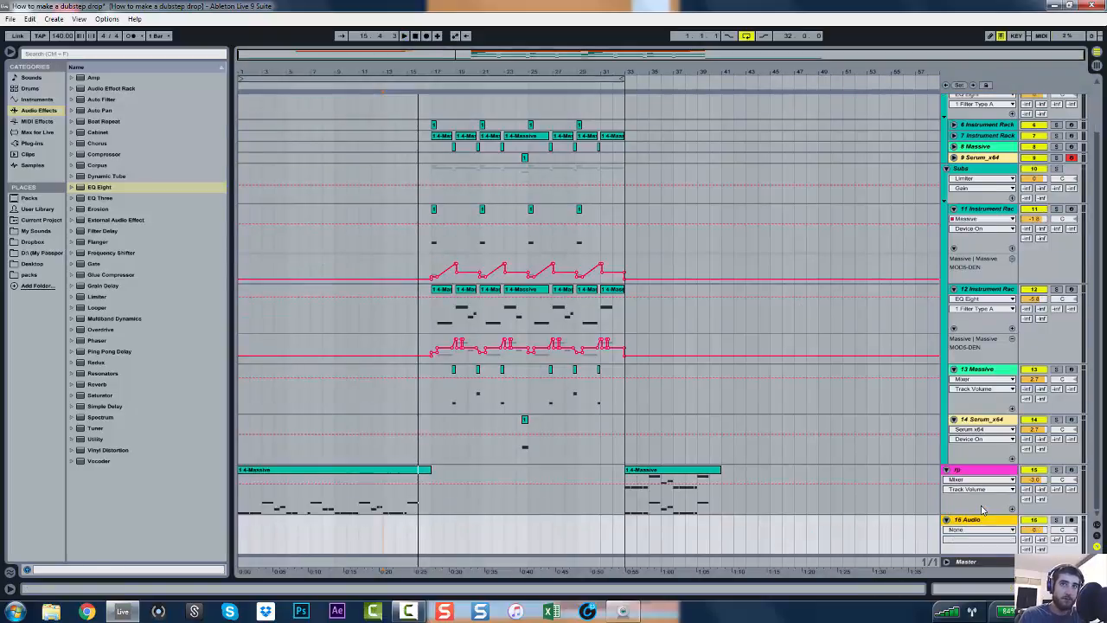
key("ctrl+z")
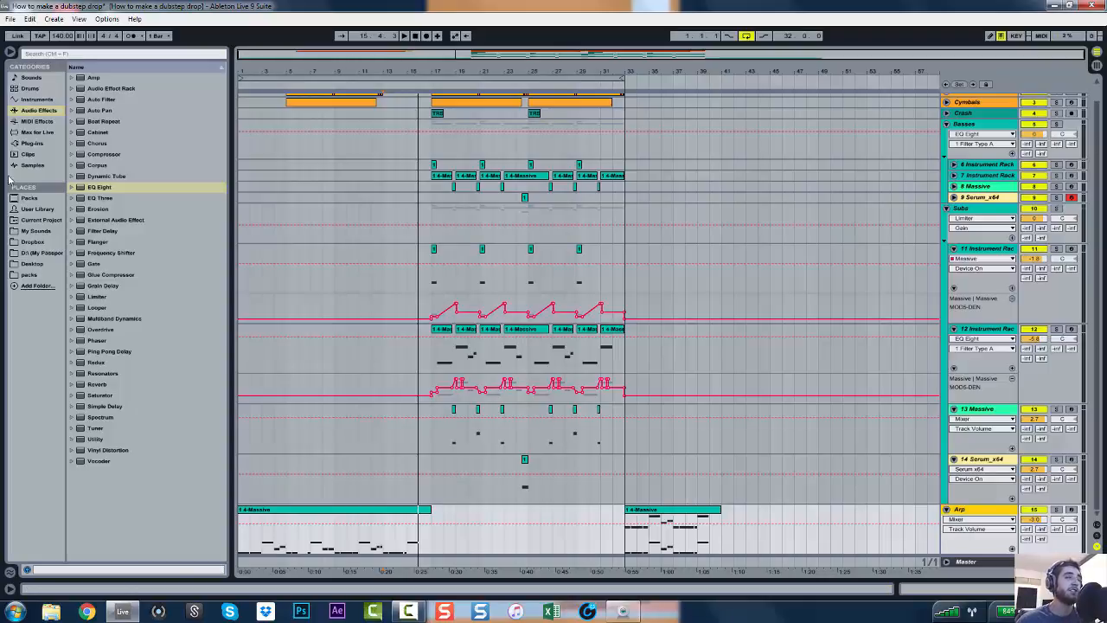
Review the looped arrangement and the Arp clip at bar 33, and play the drop from bar 17
scroll(407, 98, "up", 1)
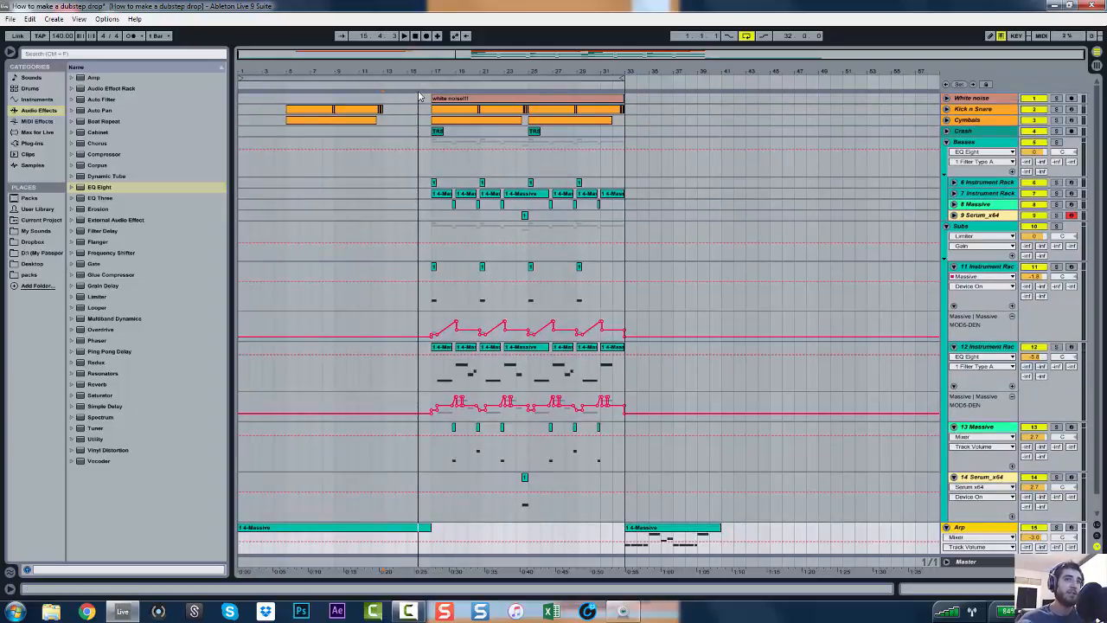
left_click(434, 166)
left_click(361, 77)
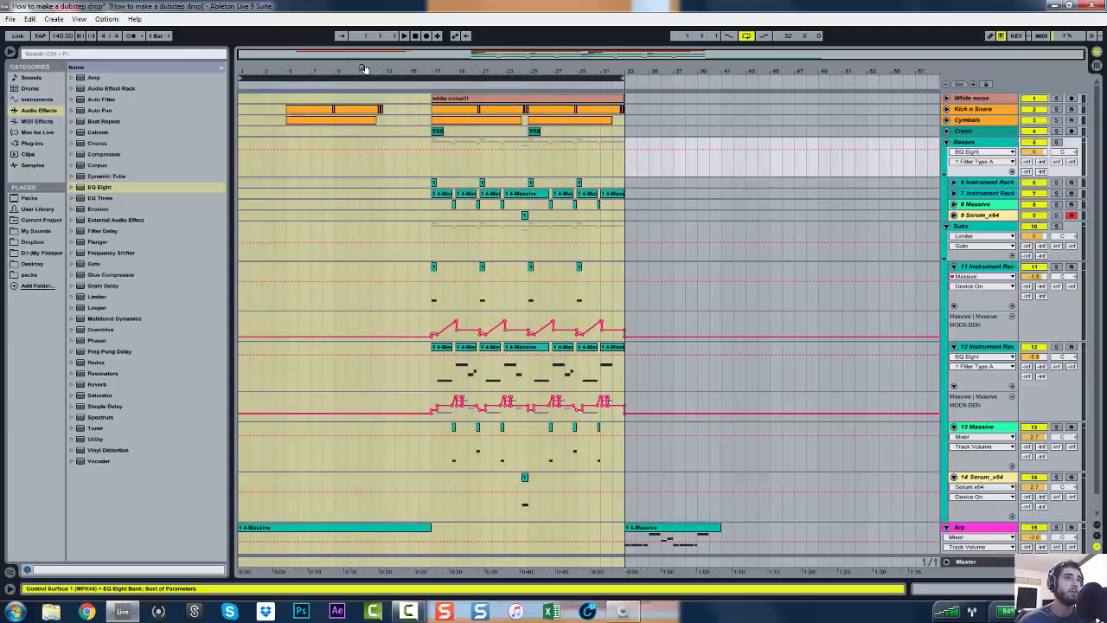
double_click(366, 71)
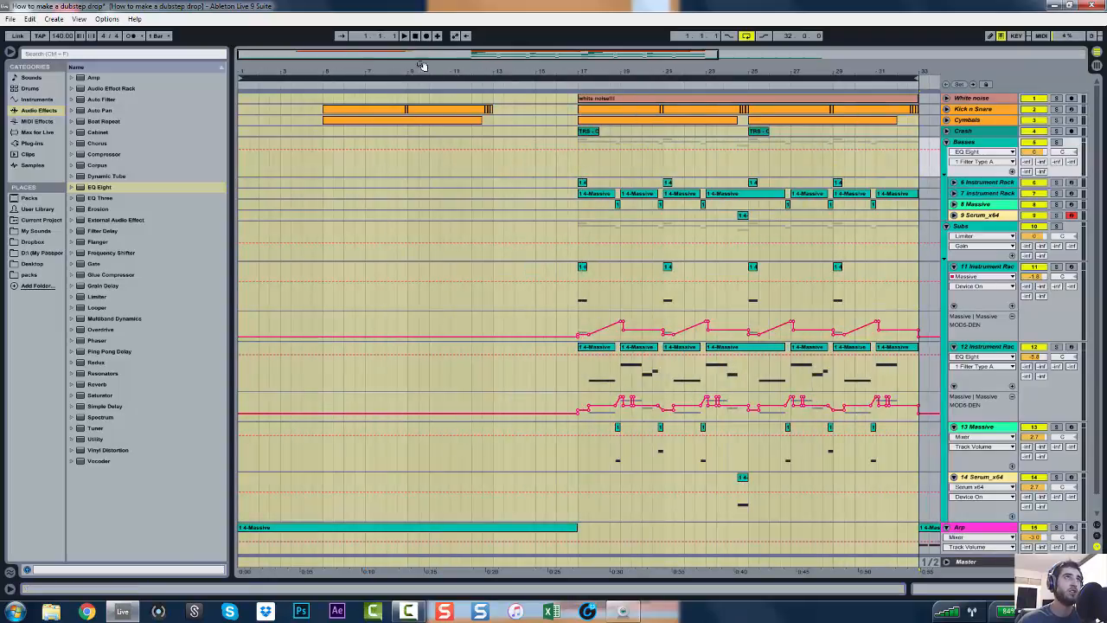
left_click_drag(423, 66, 366, 55)
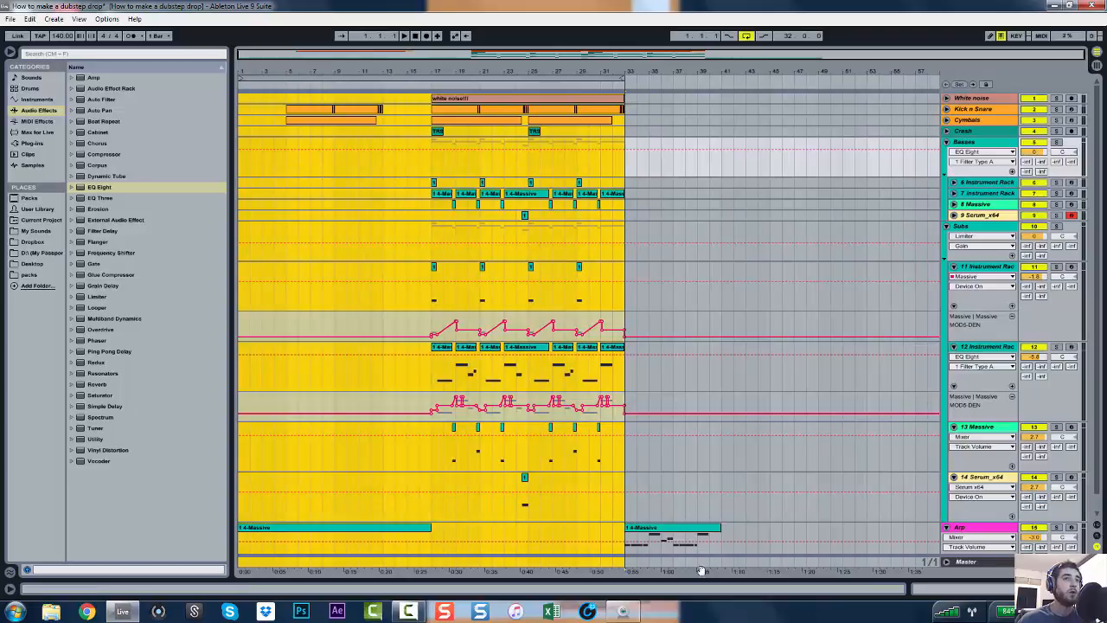
left_click(685, 529)
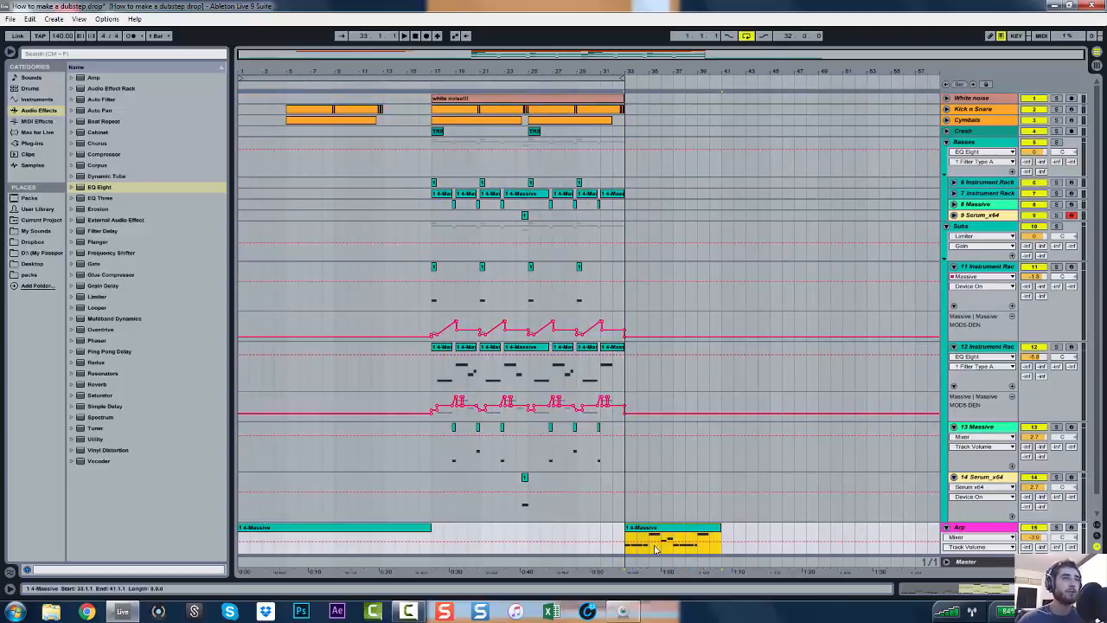
left_click(437, 365)
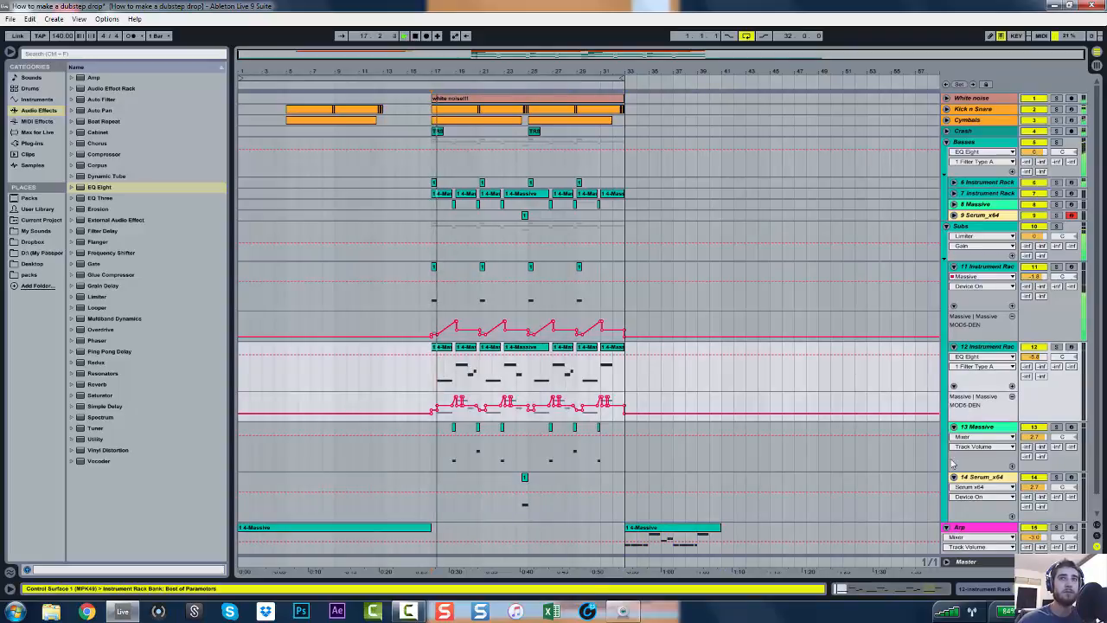
Play the Arp clip from bar 1 and fold tracks 11 to 14, the Arp track, and the Subs and Basses groups
left_click(954, 426)
key("space")
left_click(257, 488)
key("space")
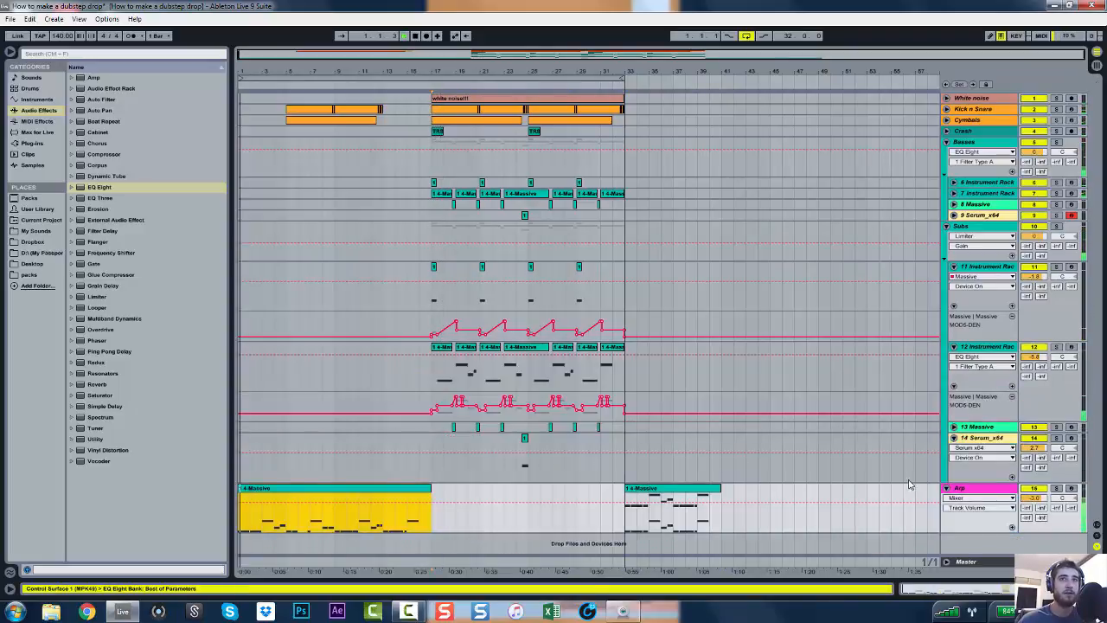
left_click(946, 489)
left_click(953, 438)
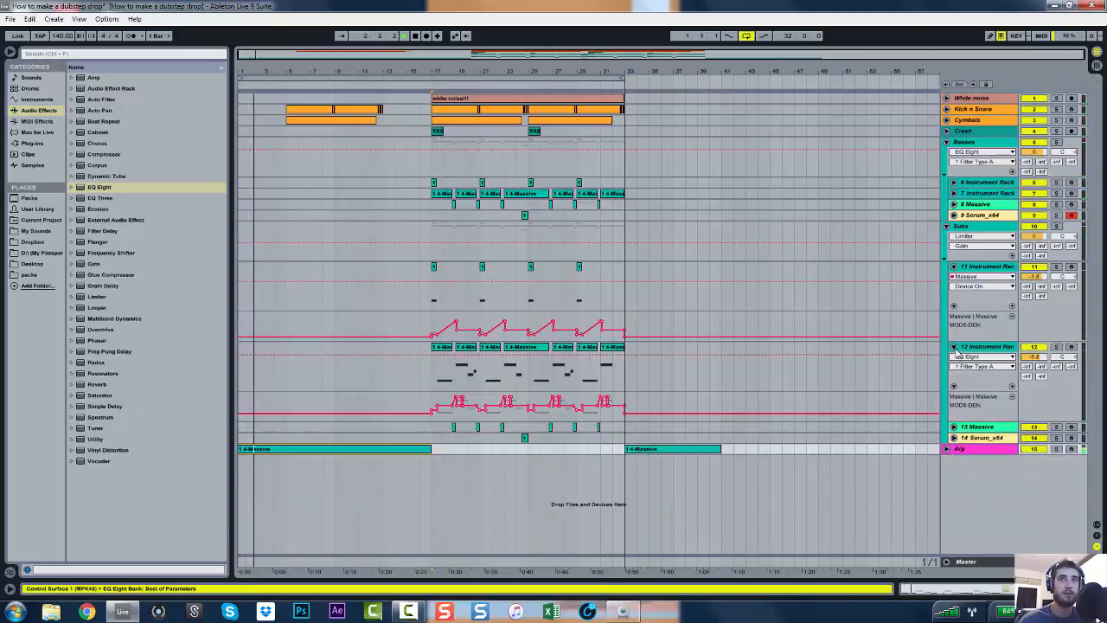
left_click(953, 346)
left_click(954, 267)
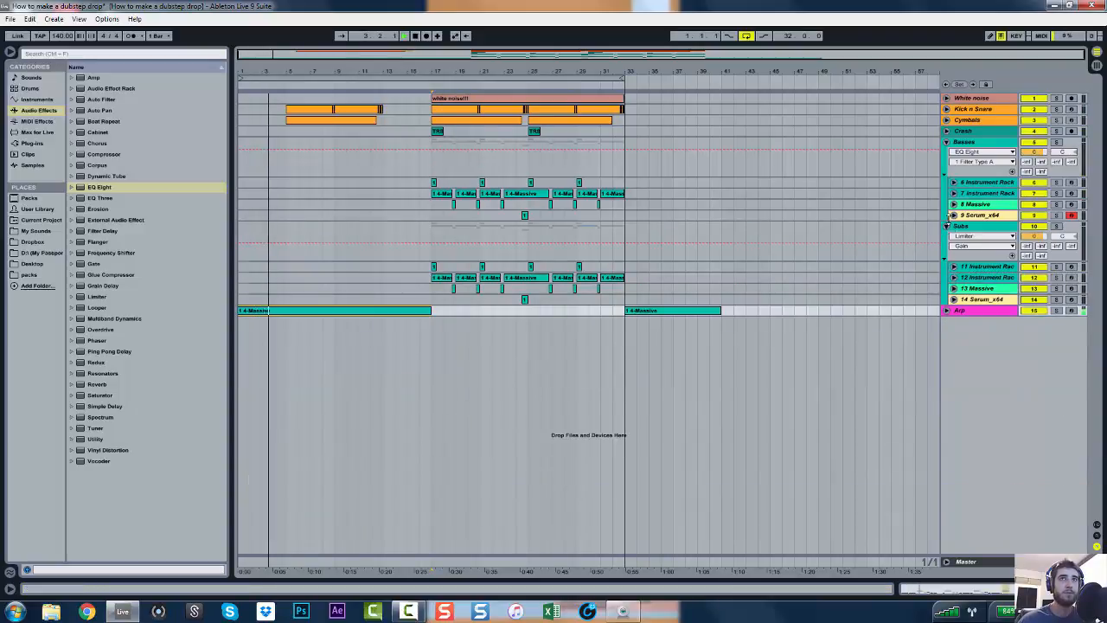
left_click(946, 226)
left_click(946, 141)
key("space")
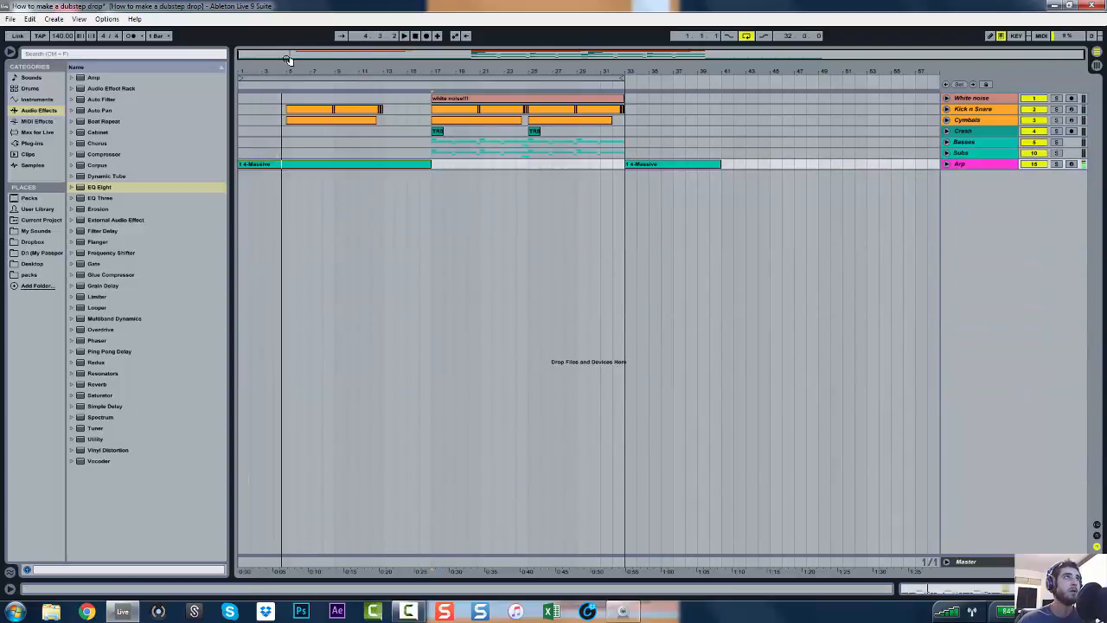
Unfold the Arp track, add an Auto Filter after its EQ Eight, and set the filter frequency to 19.9 kHz
left_click_drag(288, 58, 288, 71)
left_click(947, 165)
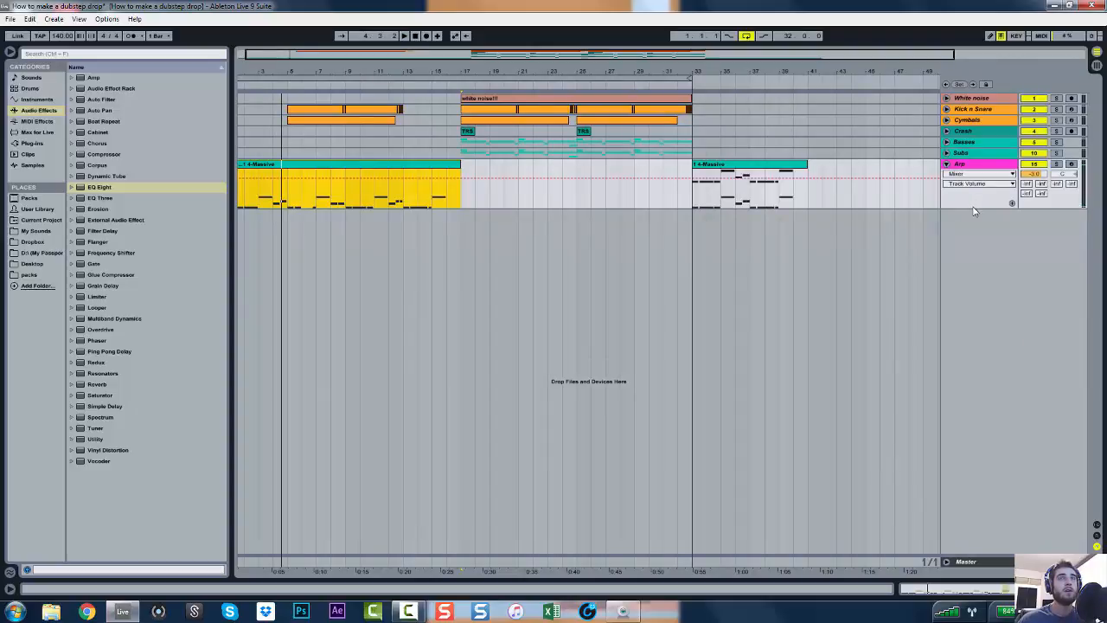
double_click(967, 164)
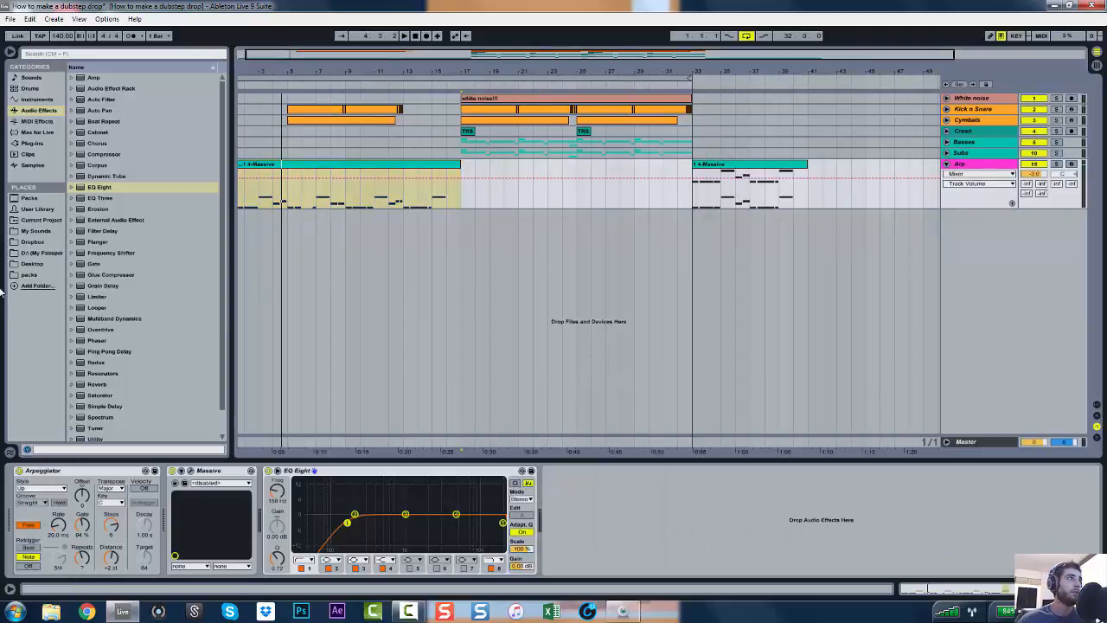
left_click(107, 100)
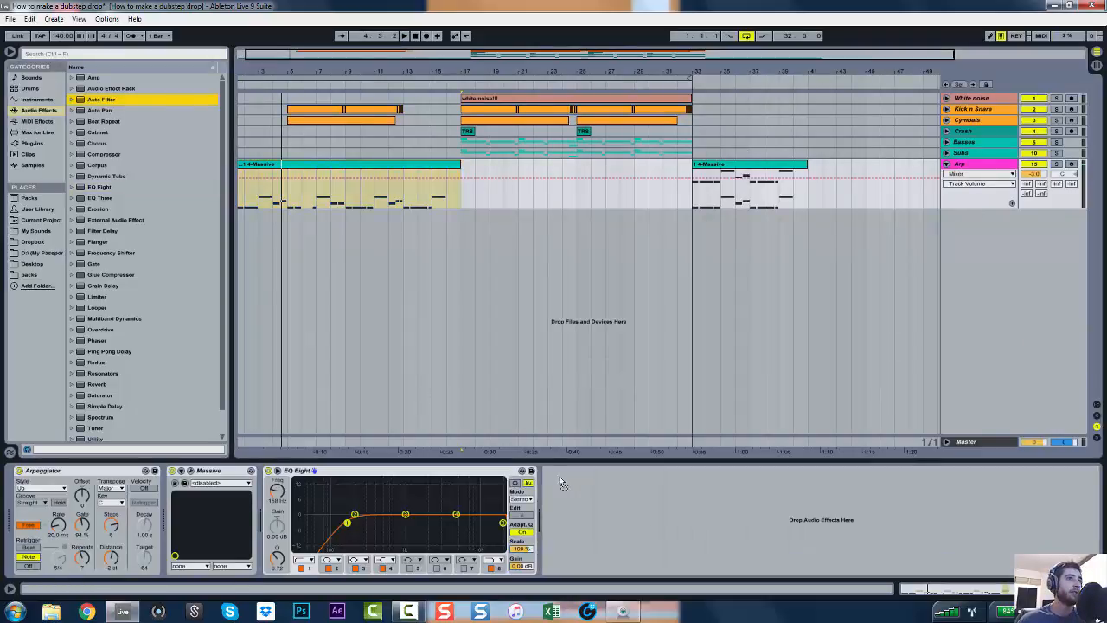
left_click_drag(560, 481, 609, 513)
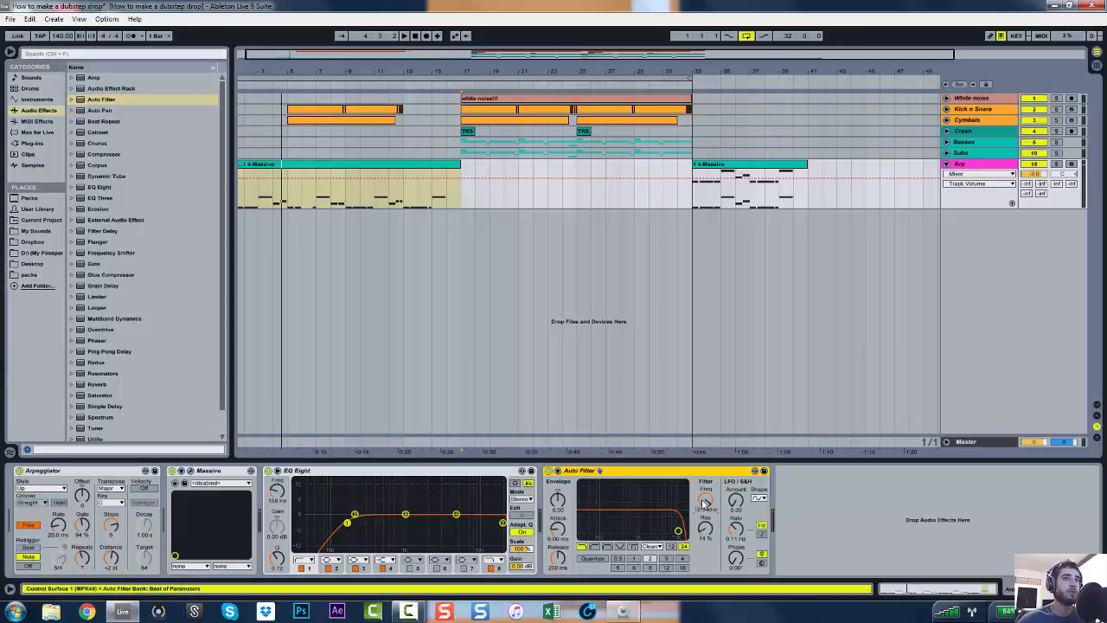
left_click_drag(704, 501, 705, 471)
Automate the Arp's Auto Filter frequency to rise from about 558 Hz at bar 1 to 19.9 kHz at bar 5
left_click(242, 194)
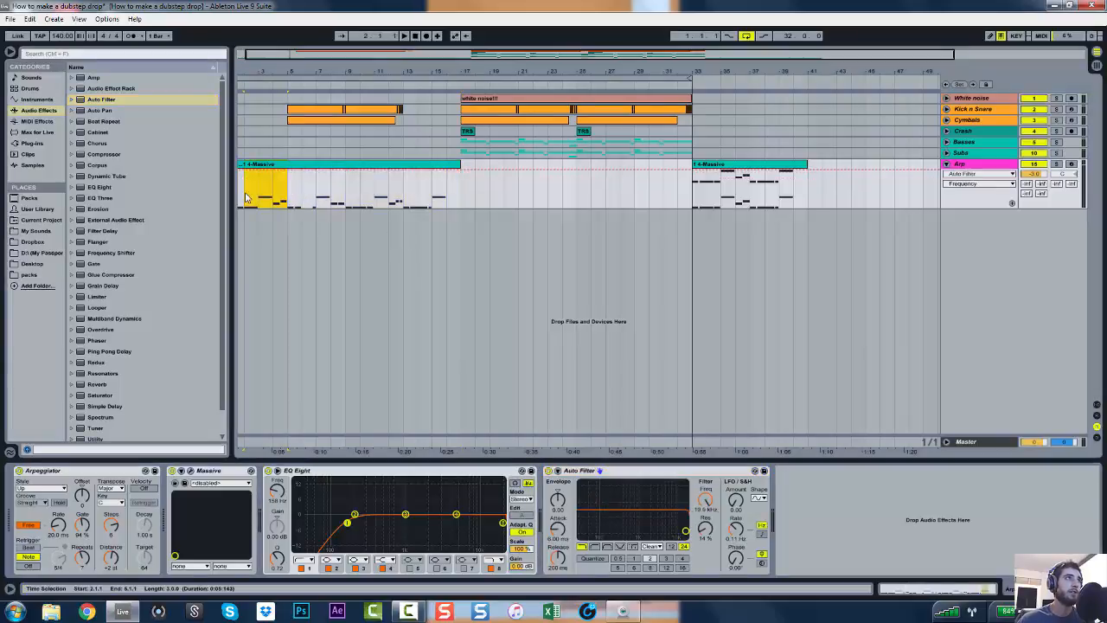
left_click_drag(292, 198, 203, 195)
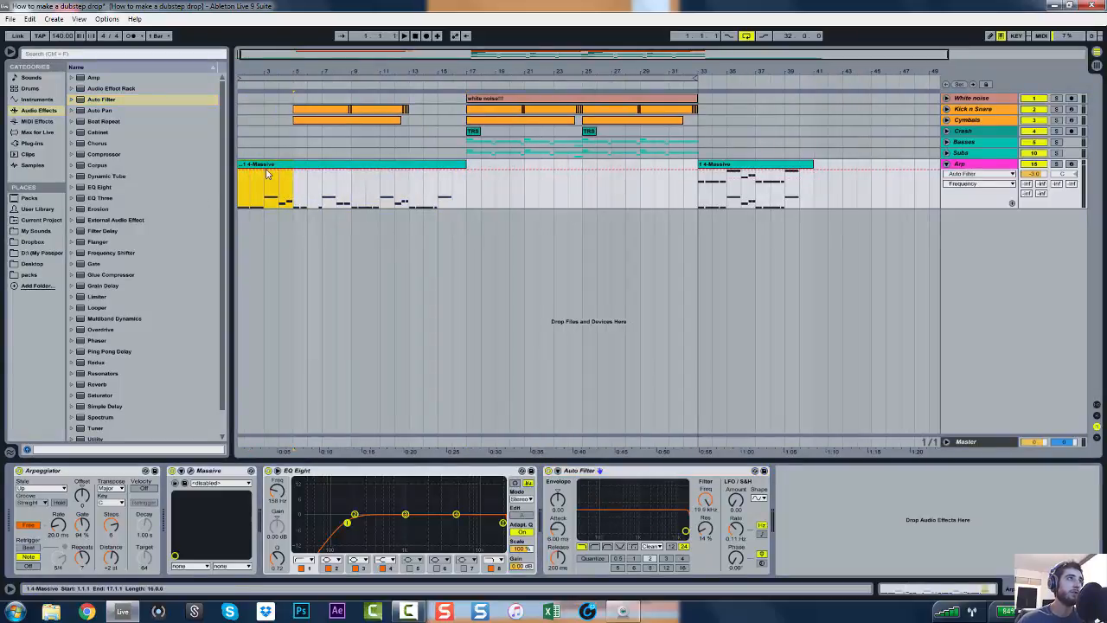
left_click_drag(267, 171, 267, 186)
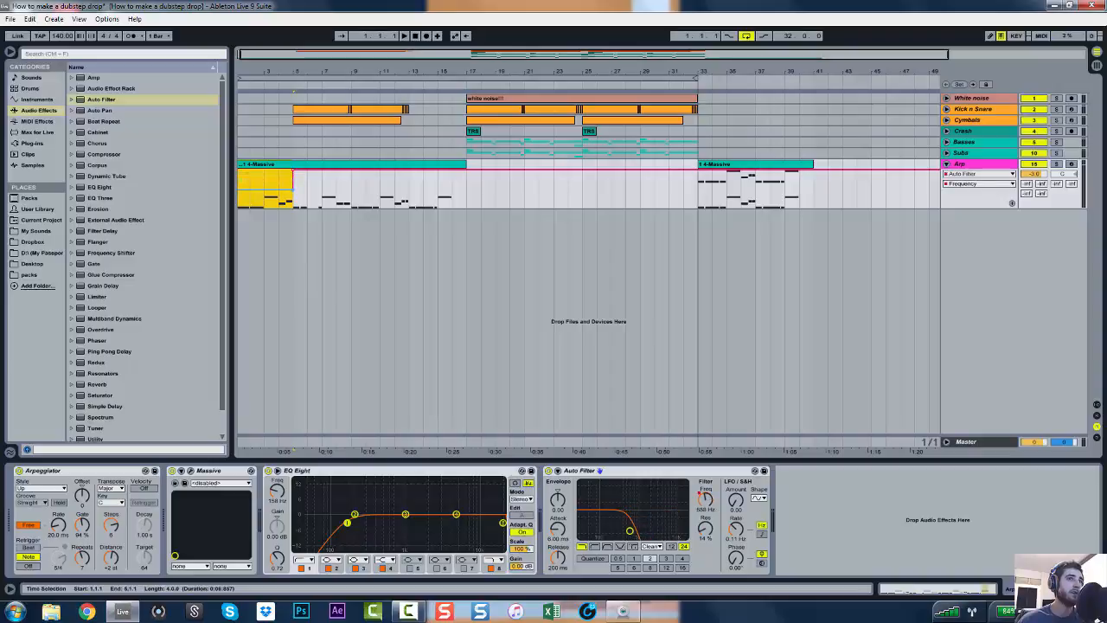
left_click(296, 197)
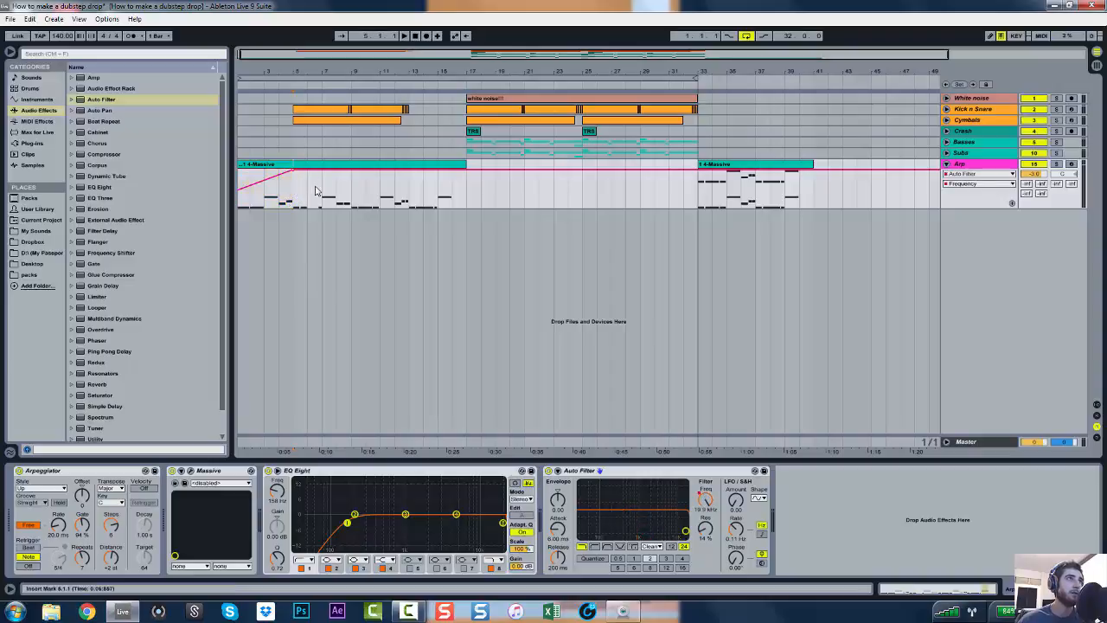
Play the Arp clip from bar 1 to hear the filter sweep, with the view fitted to the loop region
left_click(286, 165)
key("space")
left_click(286, 78)
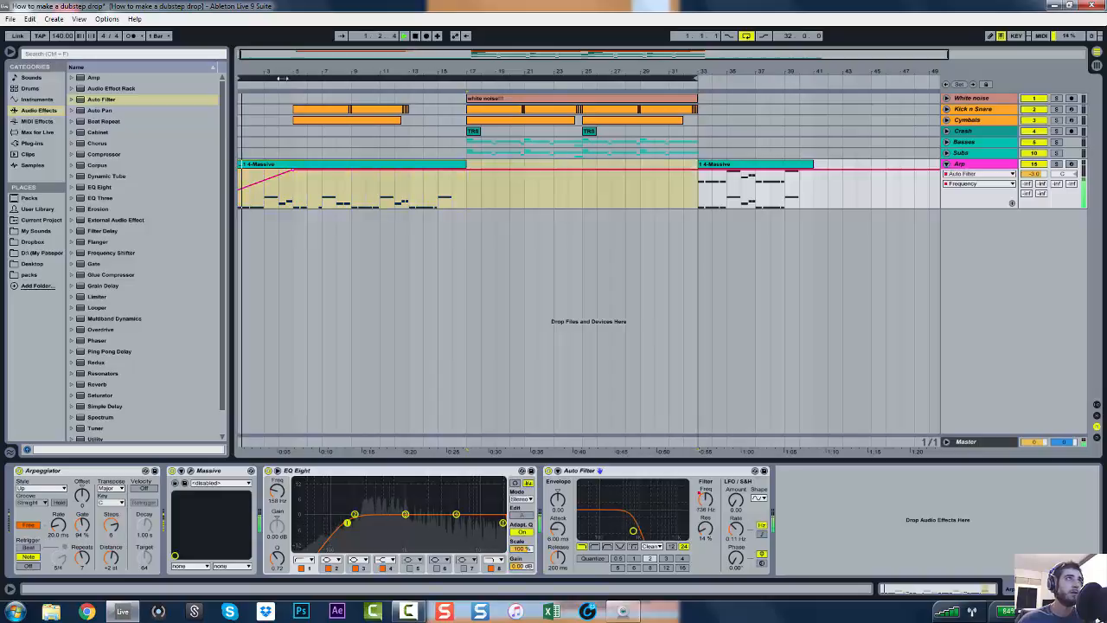
key("z")
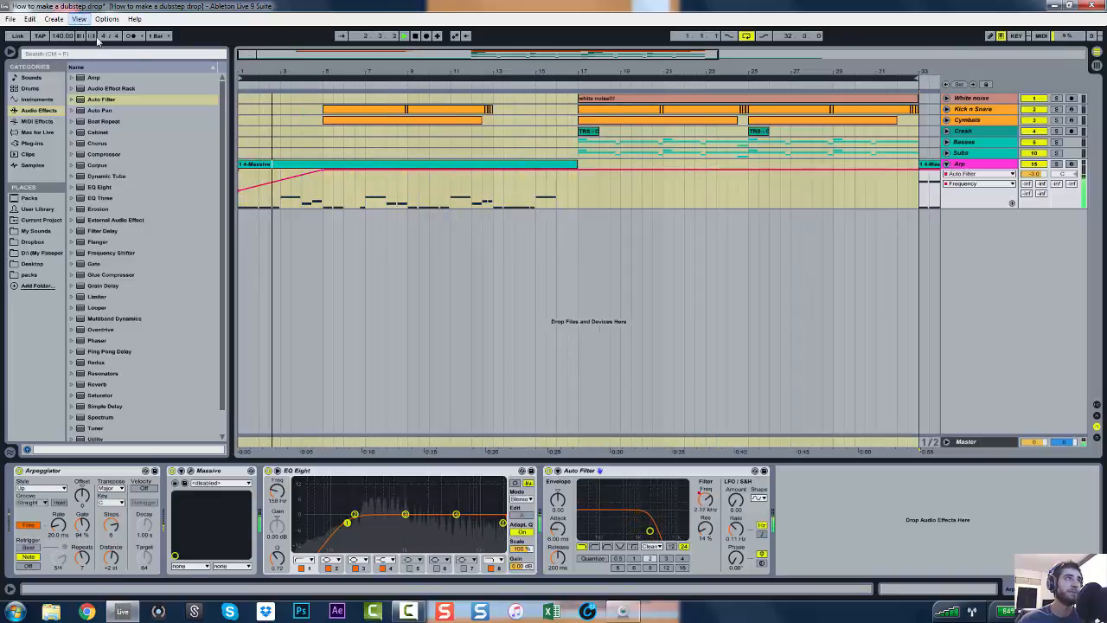
left_click(322, 209)
Copy the Arp clip from bars 1 to 16 onto a new MIDI track below and open the copy's notes
left_click(337, 166)
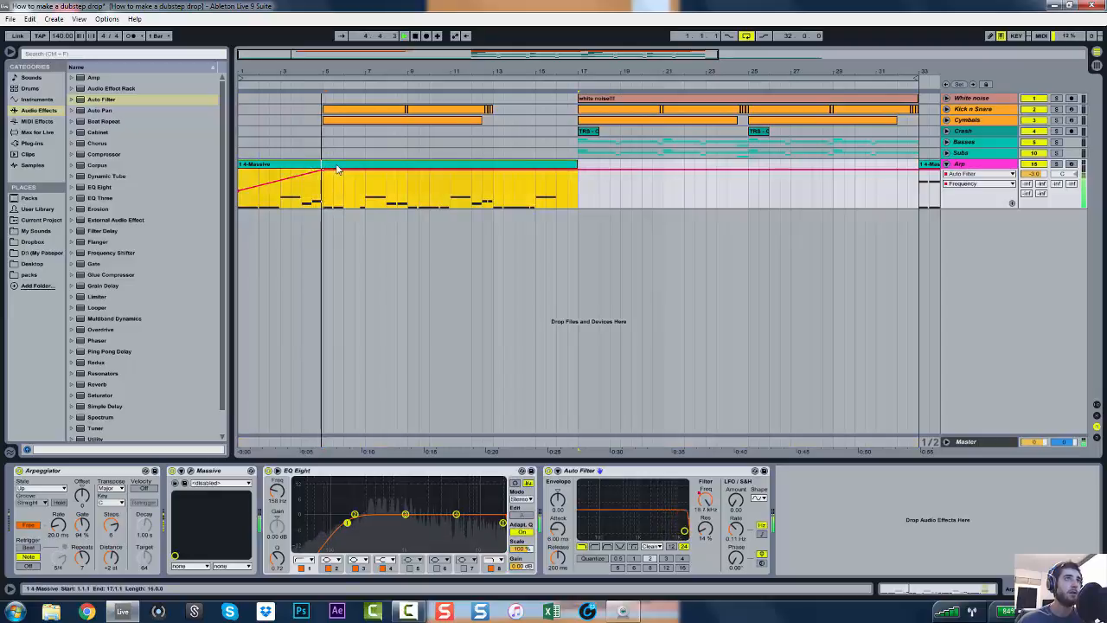
left_click(344, 216)
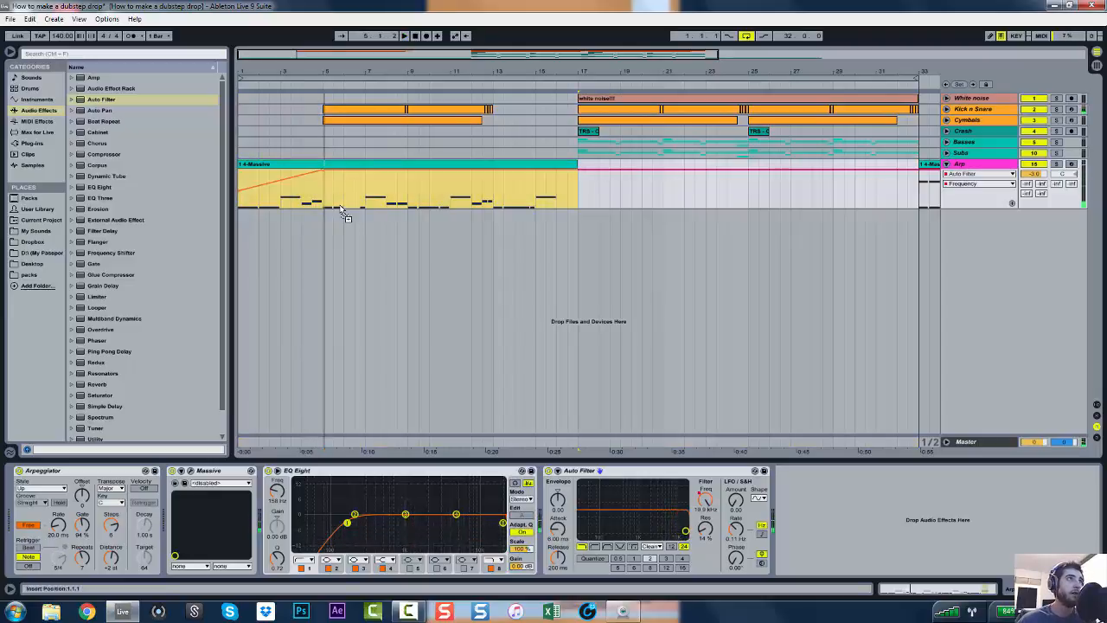
left_click(973, 166)
left_click_drag(544, 174, 420, 217)
double_click(421, 217)
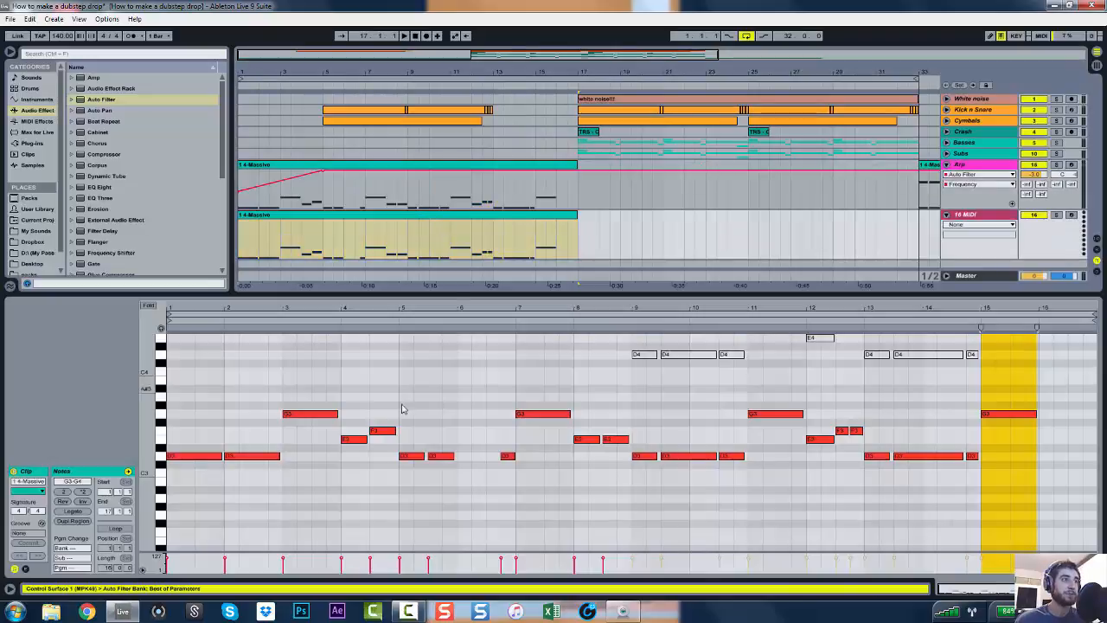
left_click(333, 494)
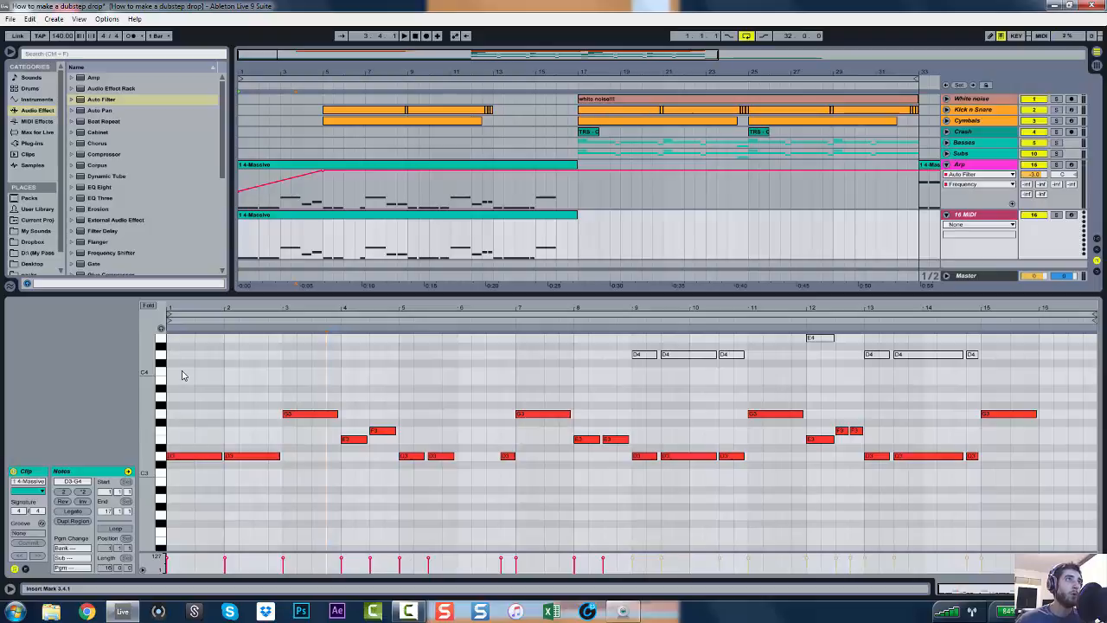
Look over the copied clip's notes and load Sylenth1 onto the new MIDI track as its instrument
scroll(193, 410, "up", 5)
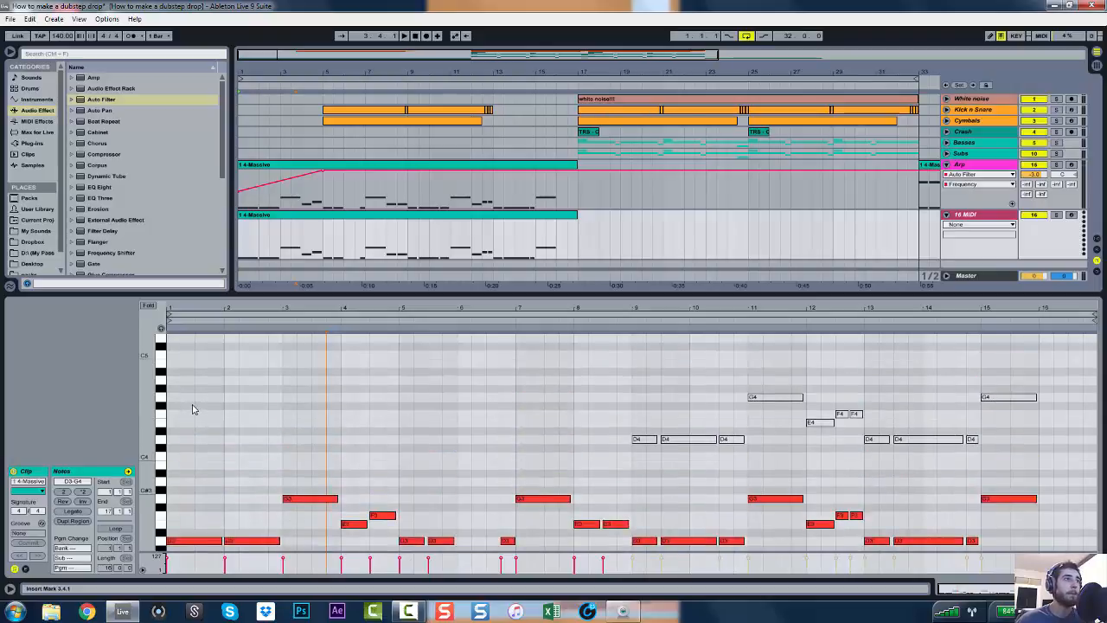
scroll(192, 410, "down", 4)
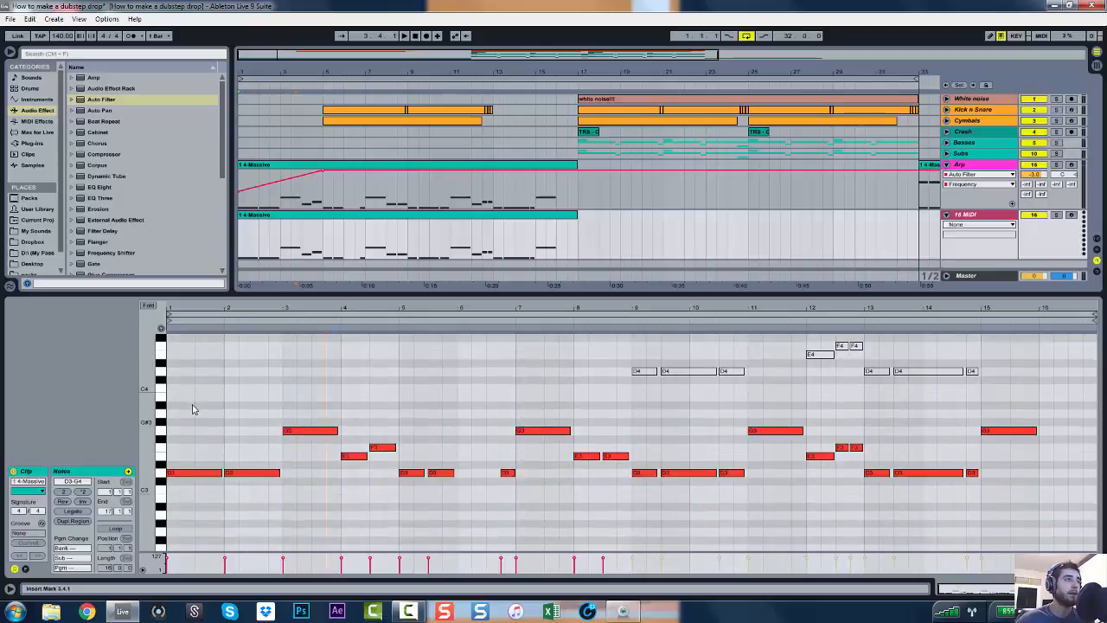
left_click(264, 216)
double_click(961, 214)
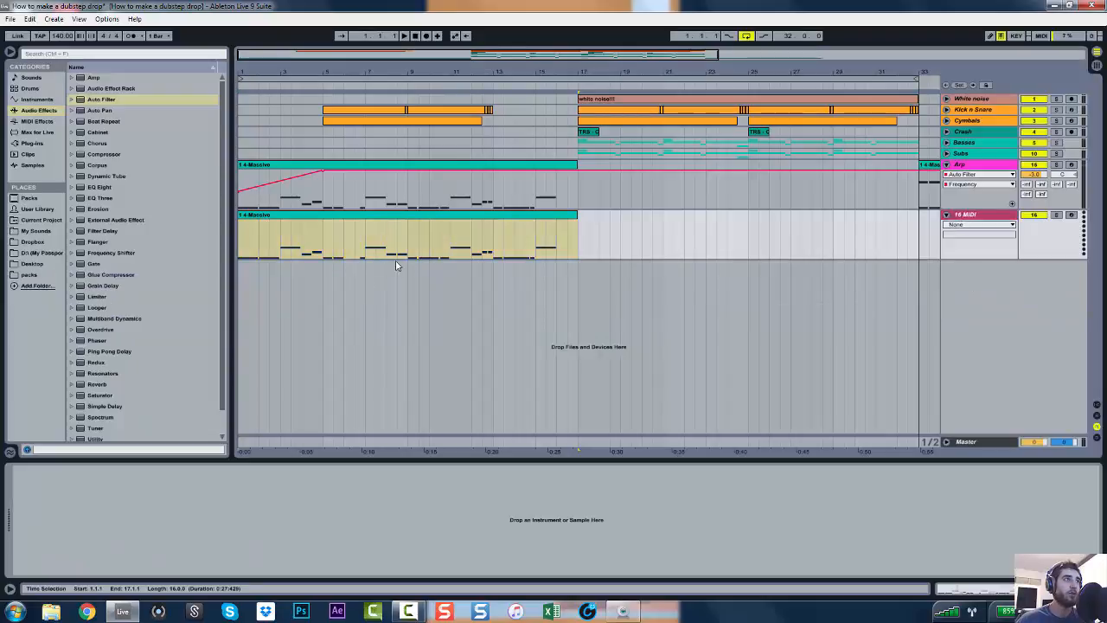
left_click(963, 217)
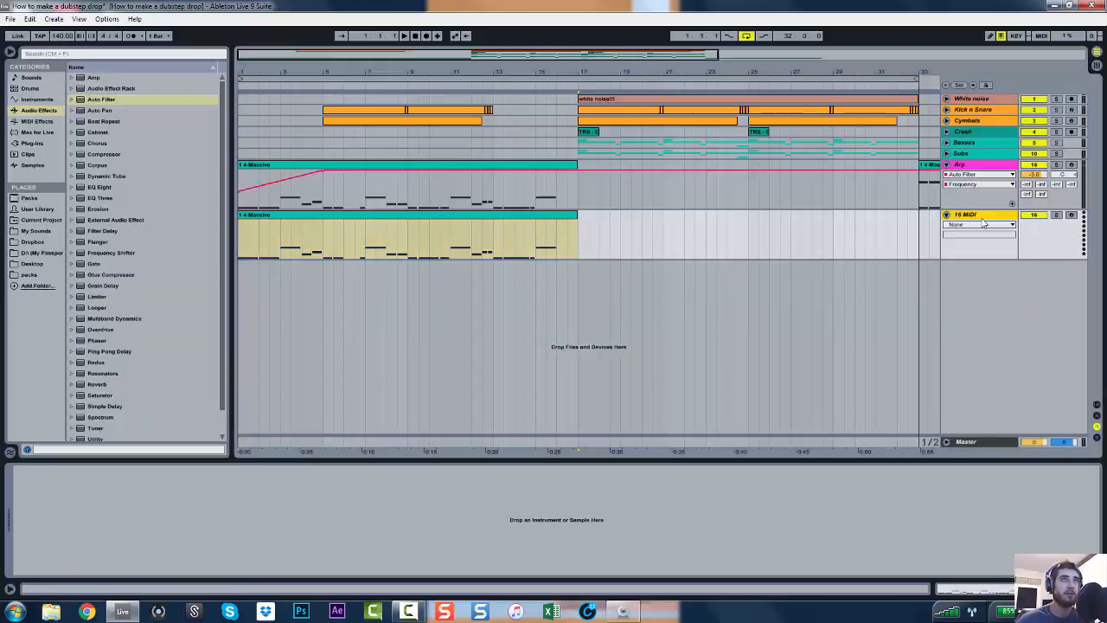
left_click(33, 144)
scroll(108, 221, "down", 2)
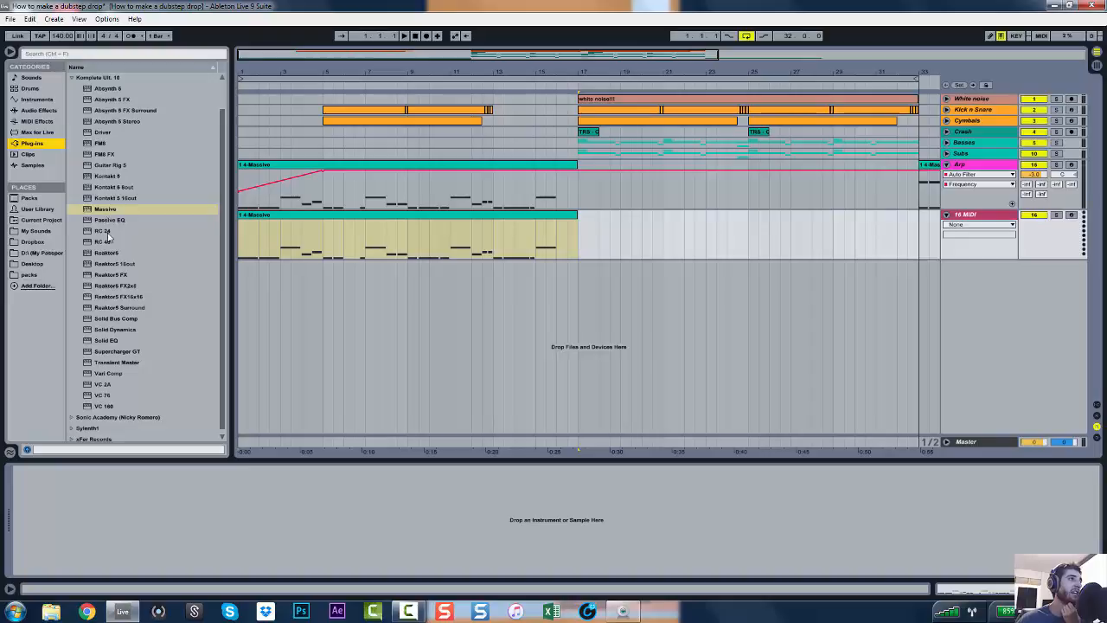
scroll(109, 238, "down", 1)
left_click(74, 424)
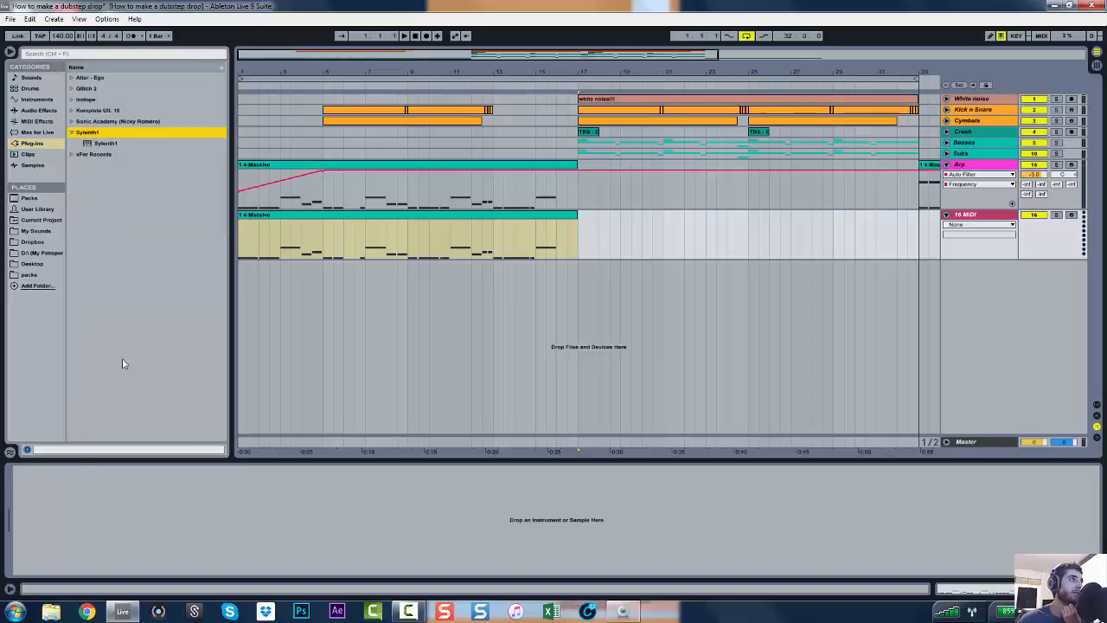
left_click(100, 142)
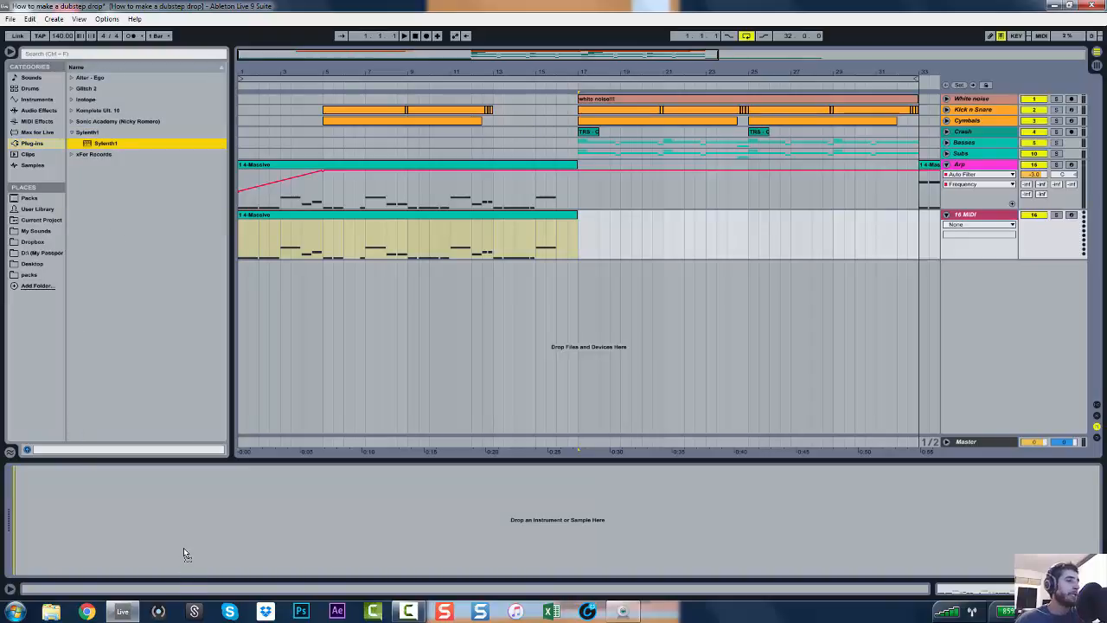
left_click_drag(183, 552, 190, 547)
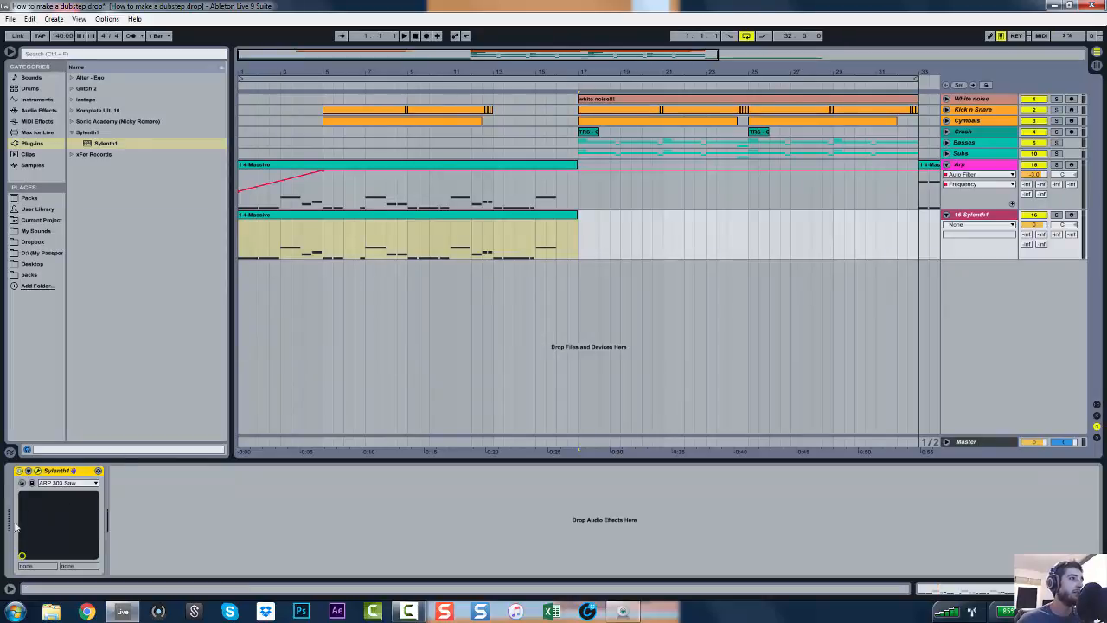
Open the Sylenth1 interface and load the preset 101: PD ChillPad
left_click(37, 472)
left_click(298, 149)
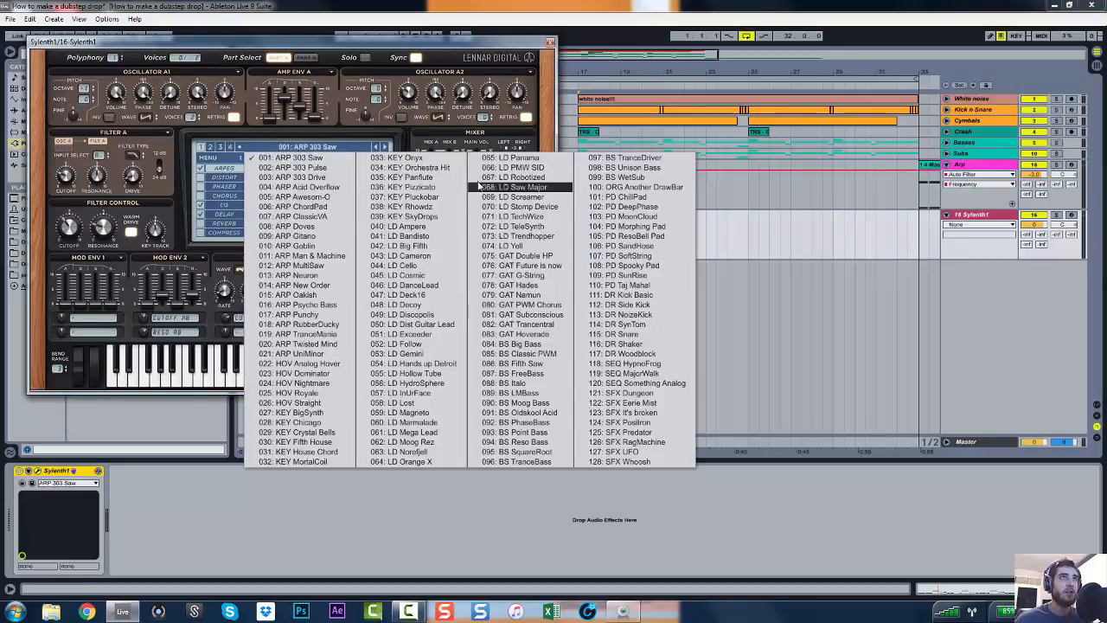
left_click(608, 200)
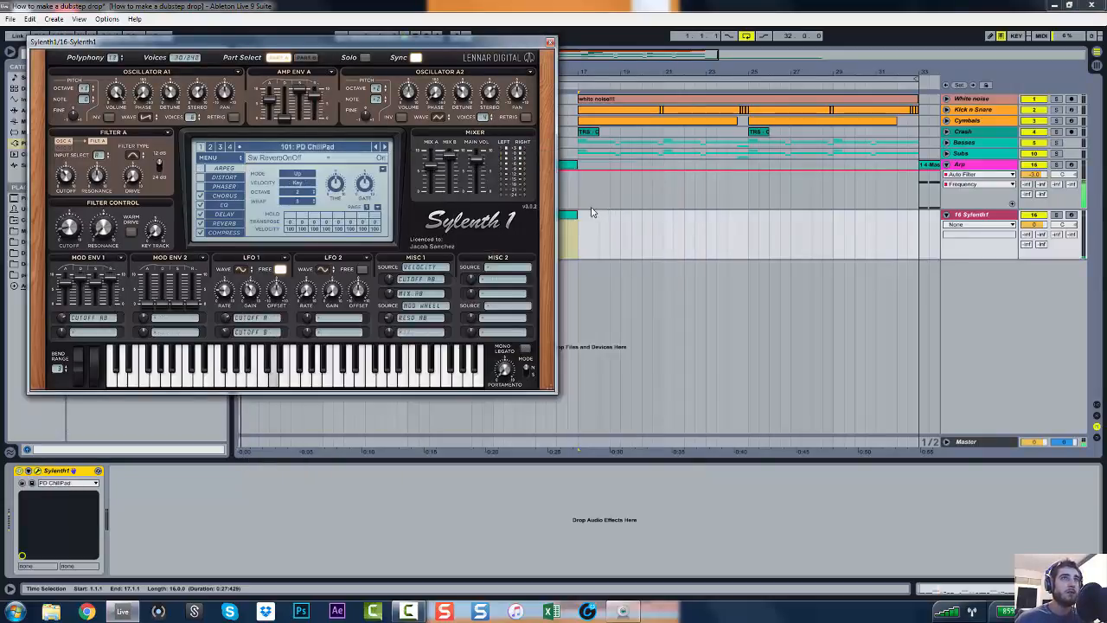
Solo the Sylenth1 track, audition the PD DeepPhase and PD MoonCloud presets, and end the solo
left_click(1055, 216)
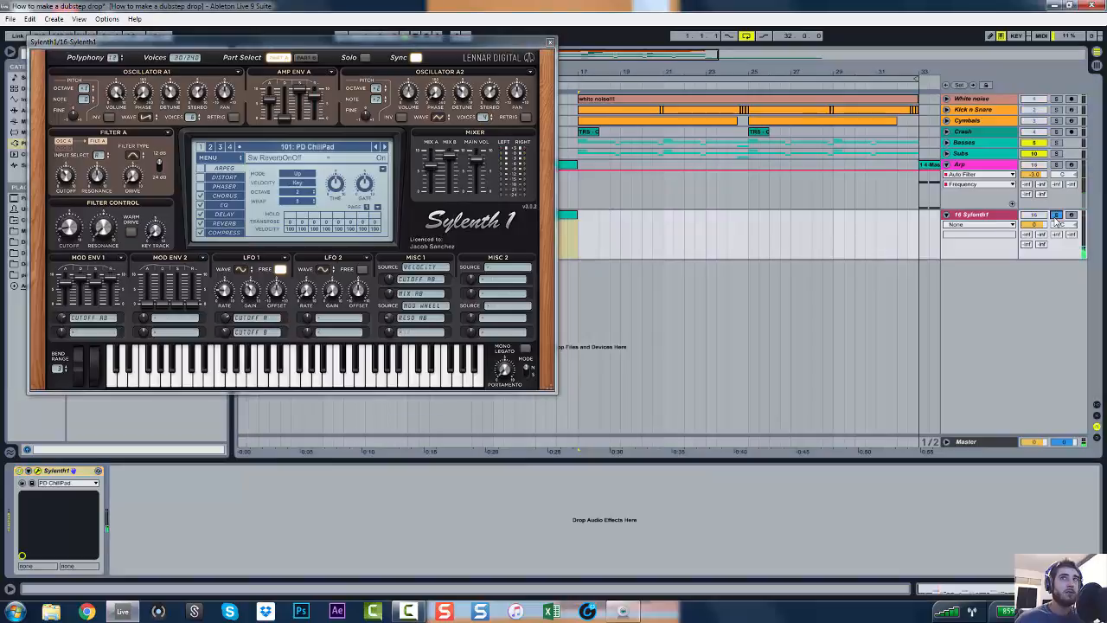
left_click(385, 148)
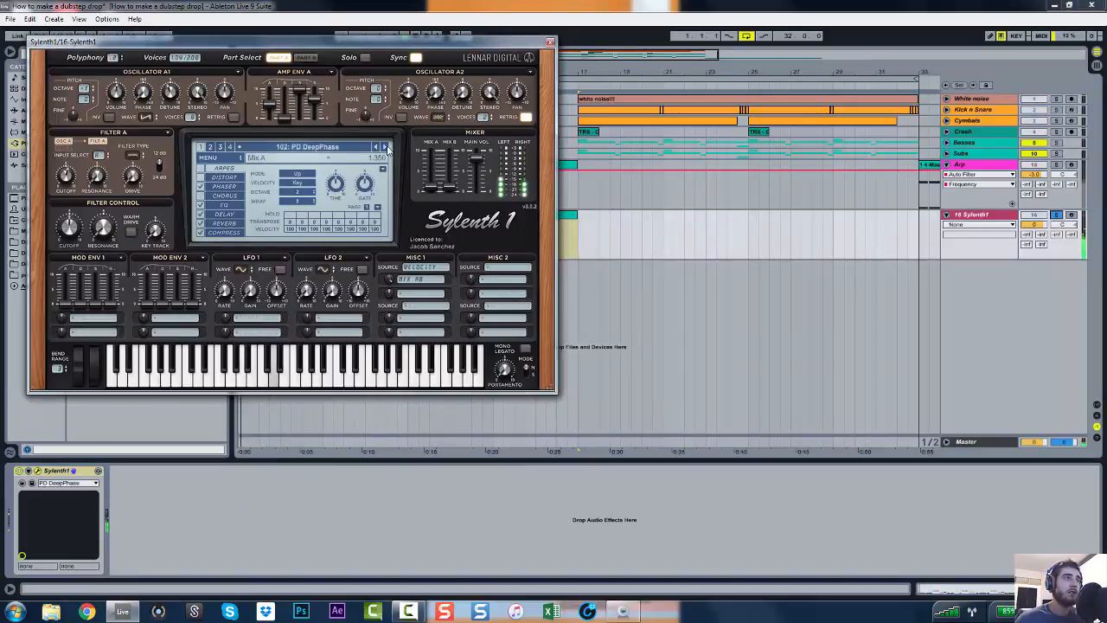
left_click(386, 148)
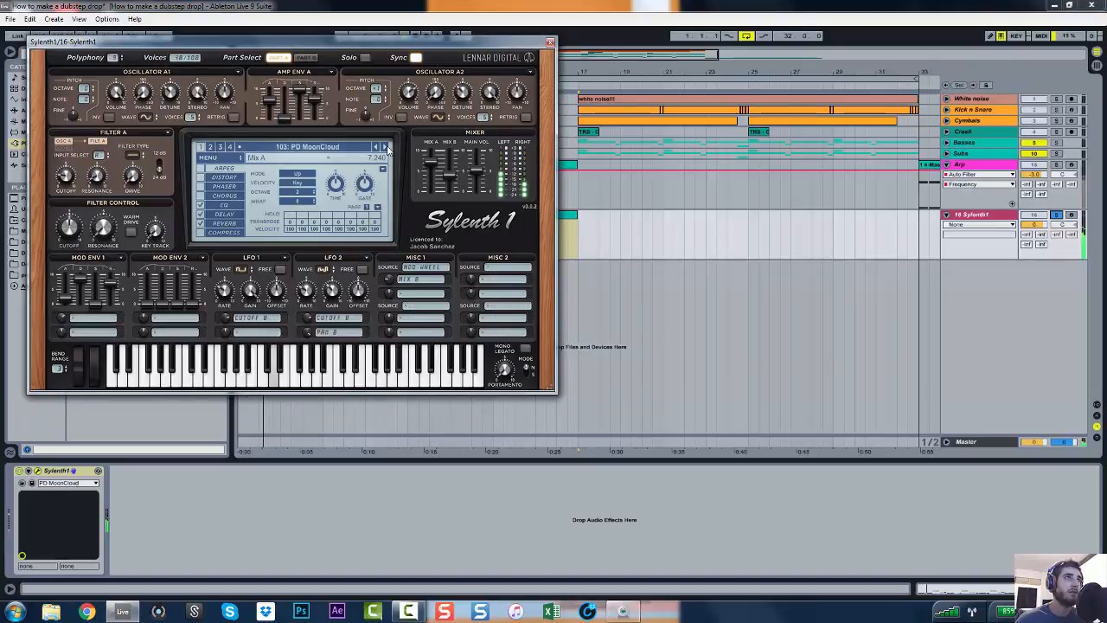
left_click(1065, 216)
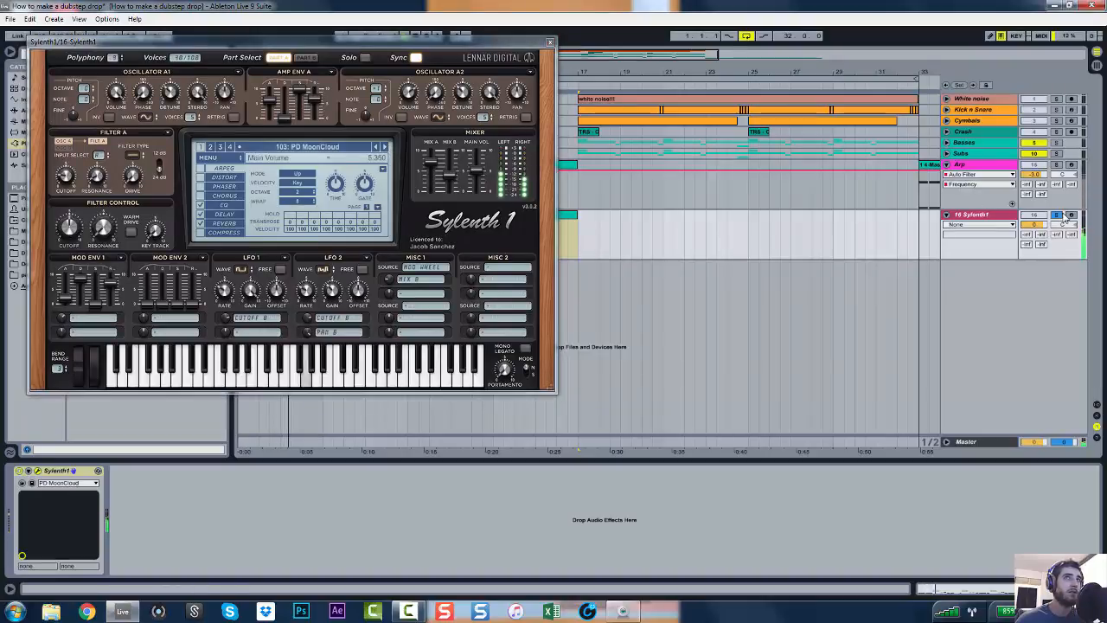
left_click(1066, 216)
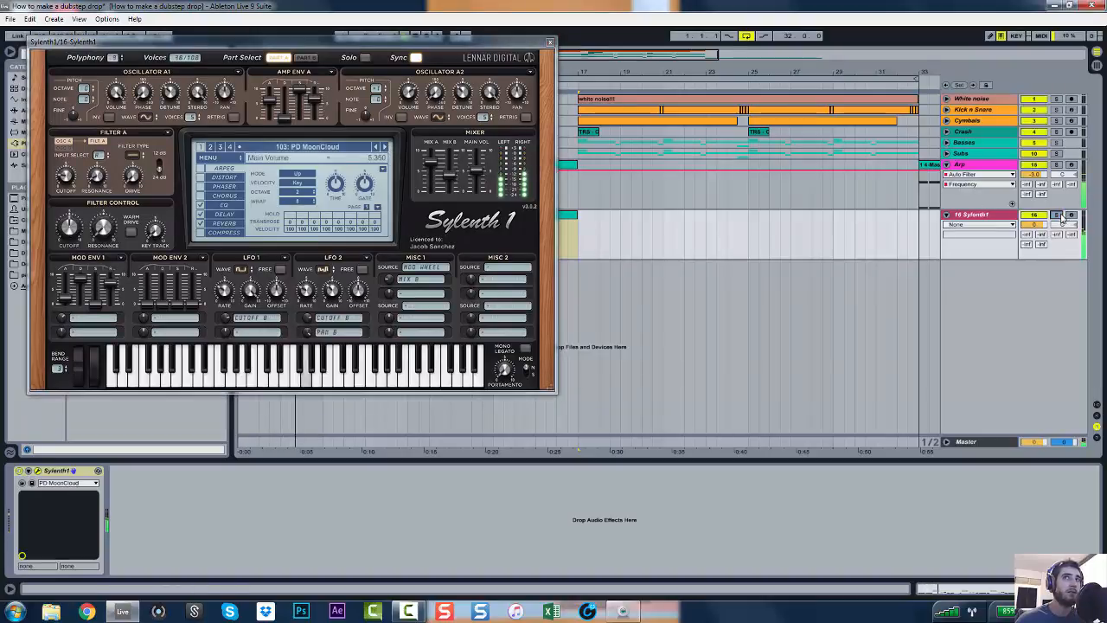
Lower the Sylenth1 track's volume slightly and return the synth to the PD ChillPad preset
left_click(550, 43)
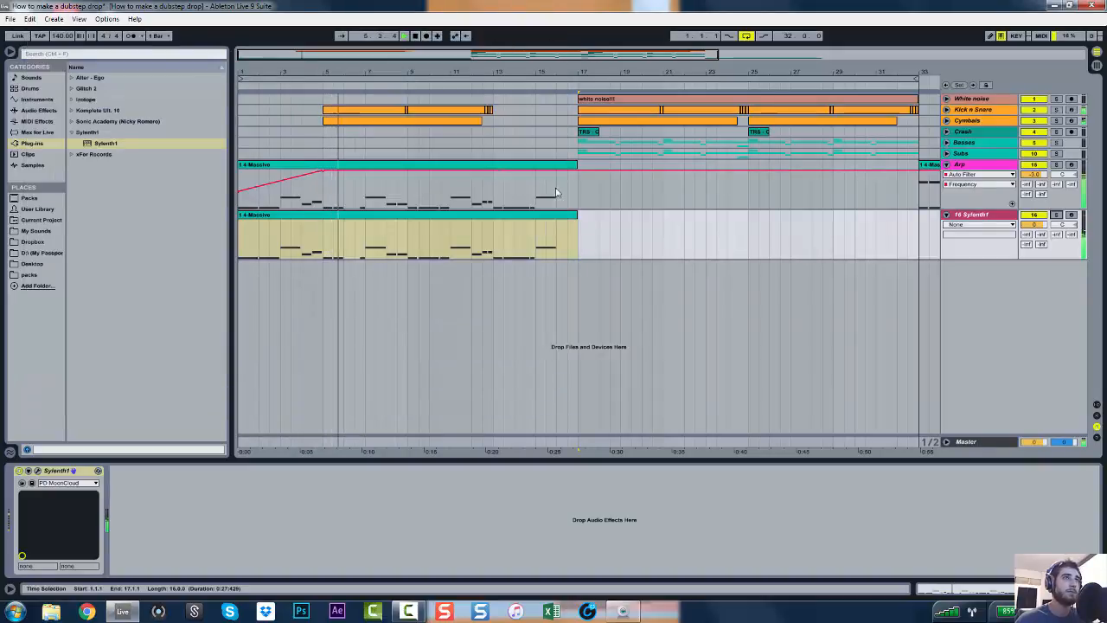
left_click(984, 216)
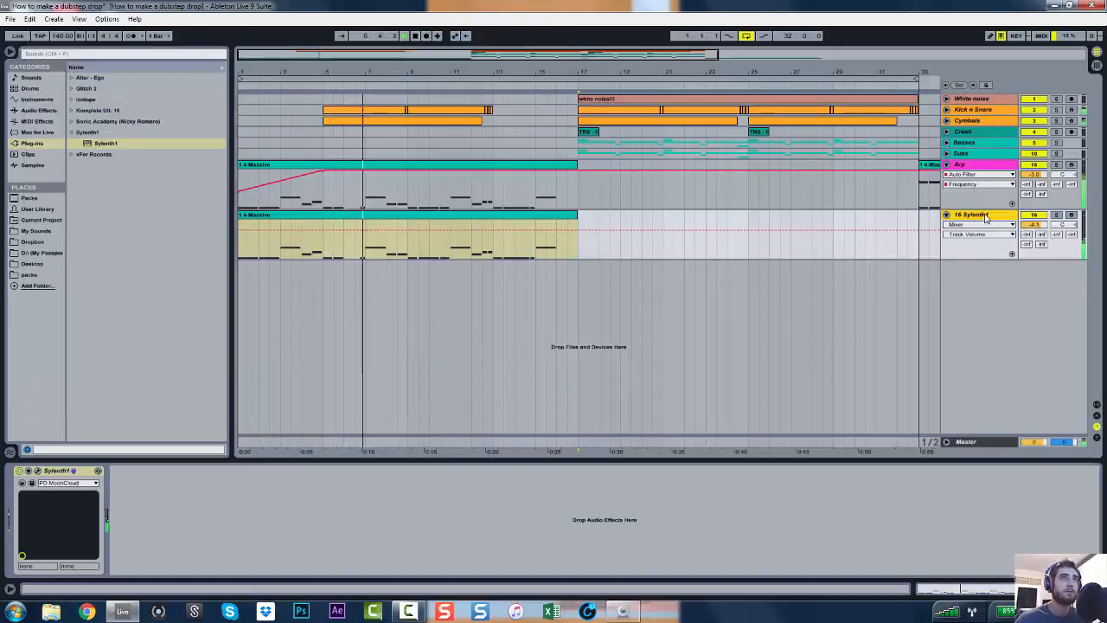
left_click(40, 472)
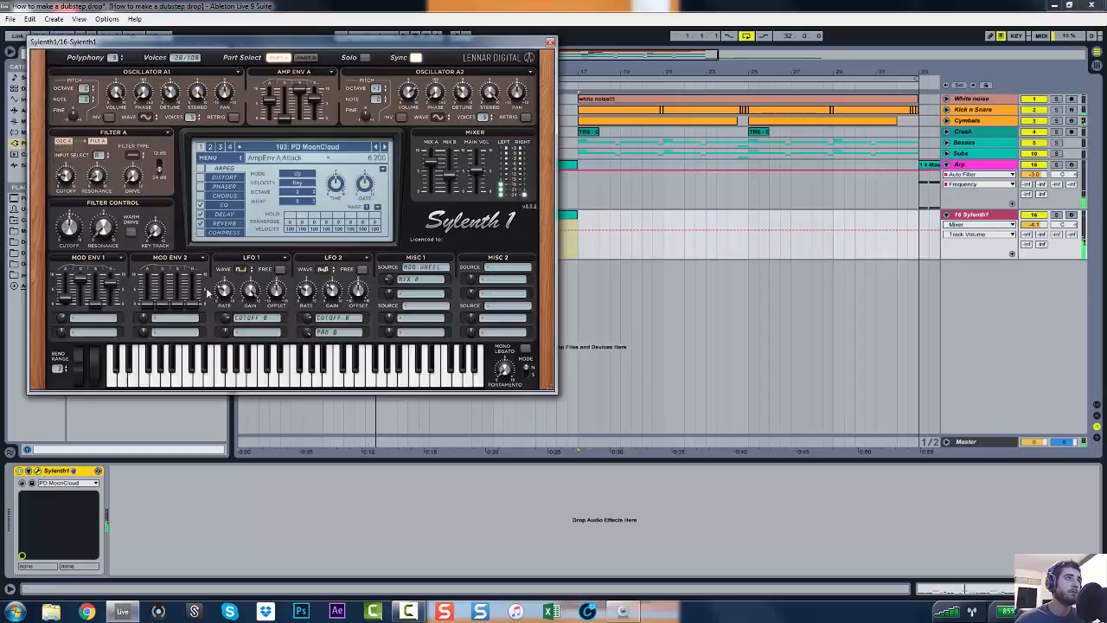
left_click(376, 148)
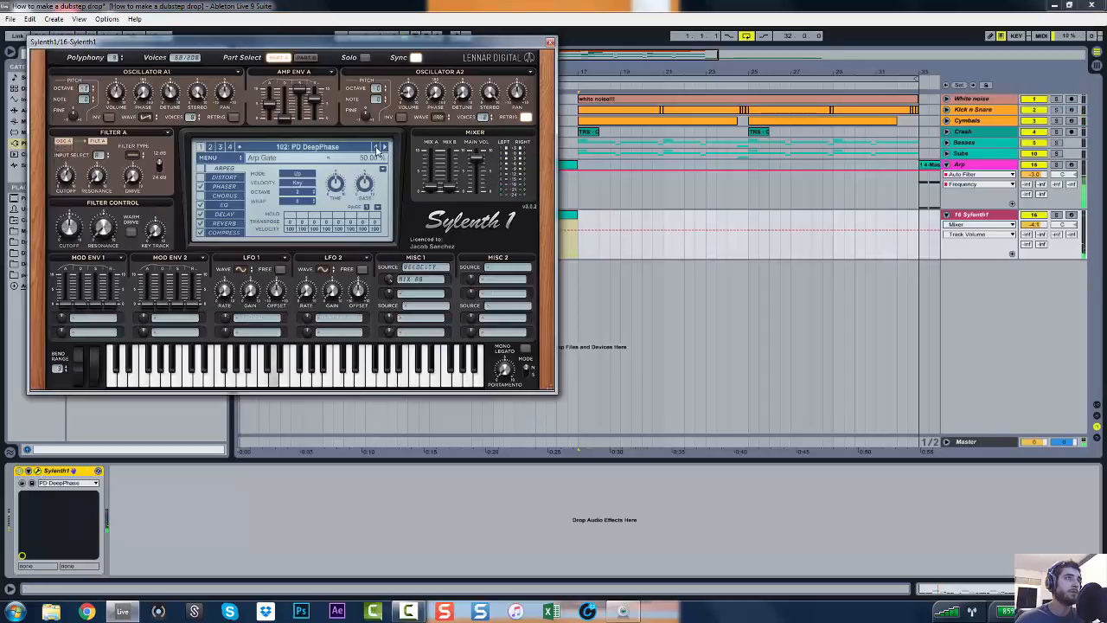
left_click(383, 148)
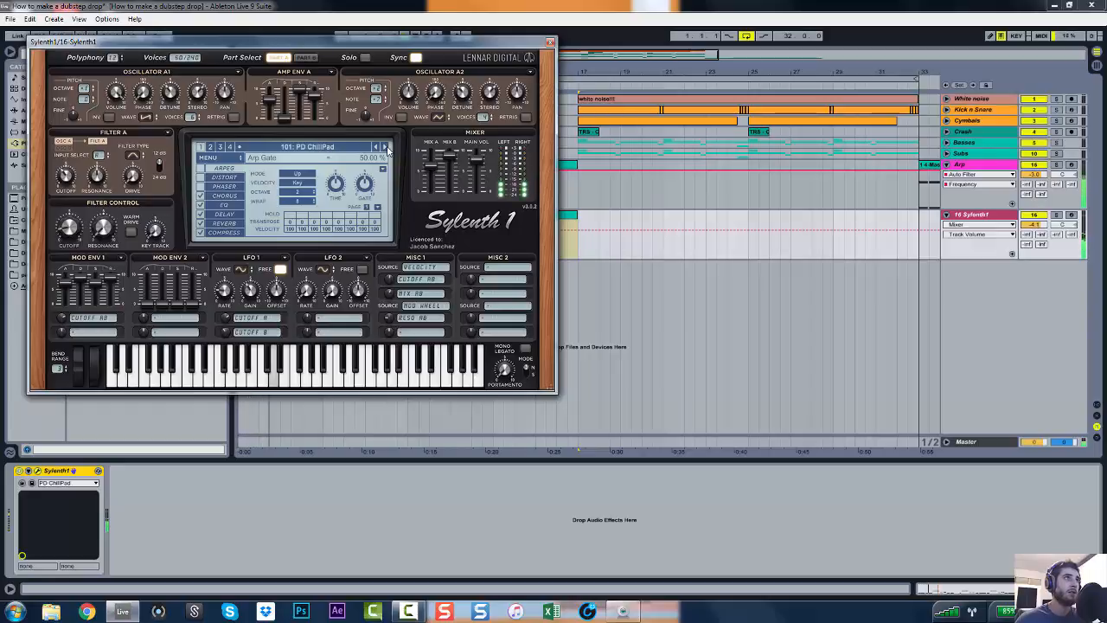
left_click(550, 42)
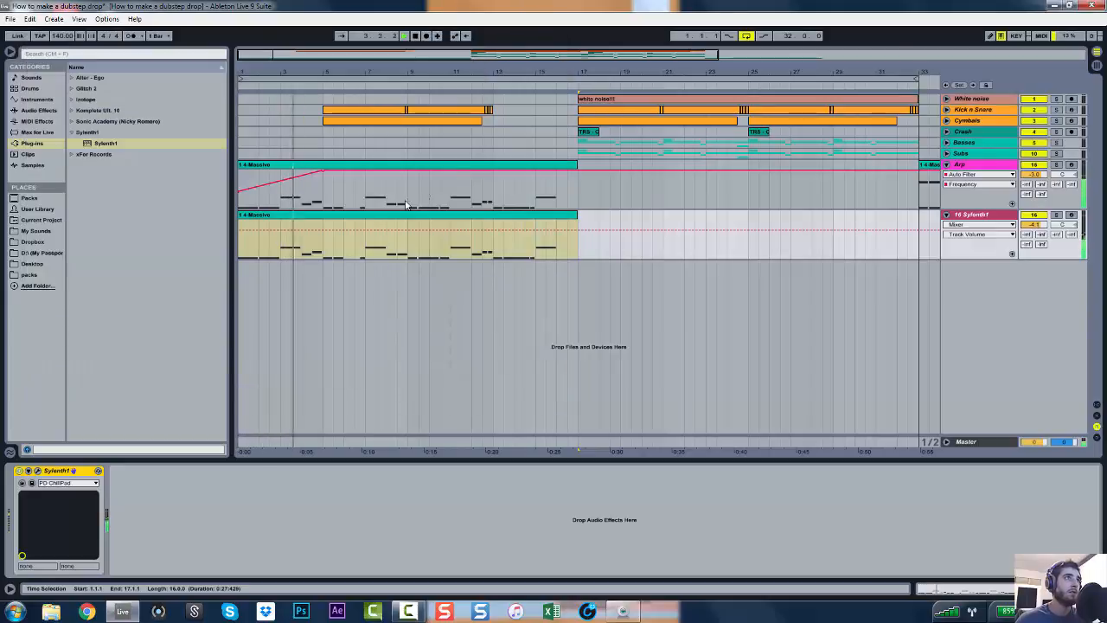
Copy all of the Sylenth1 clip's D3 to G3 notes one octave up and play the result
double_click(363, 217)
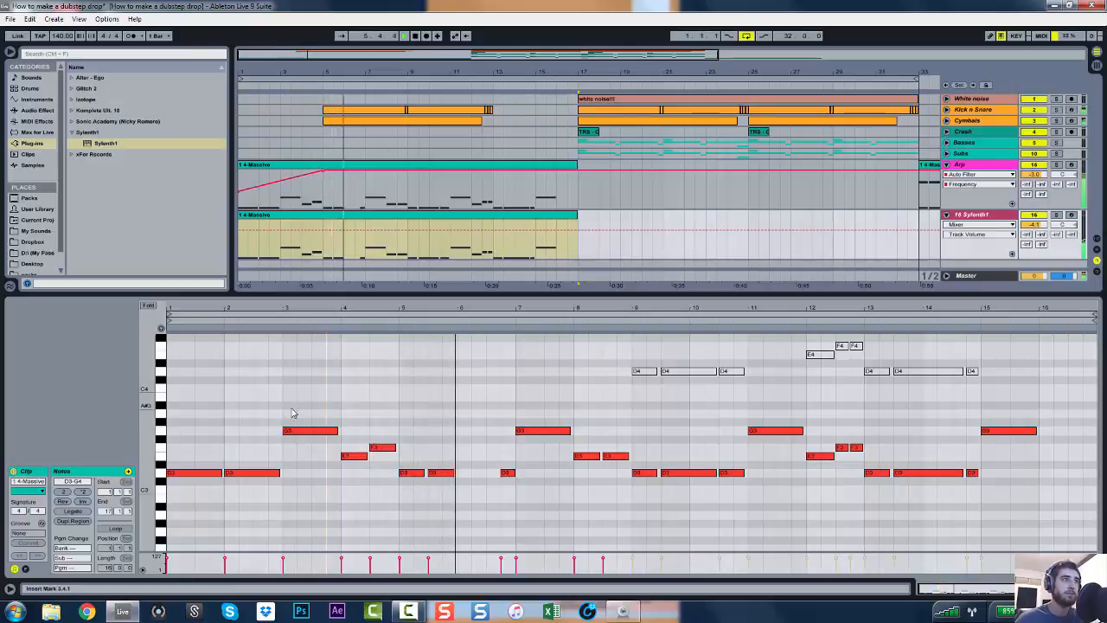
key("space")
left_click_drag(188, 416, 1013, 515)
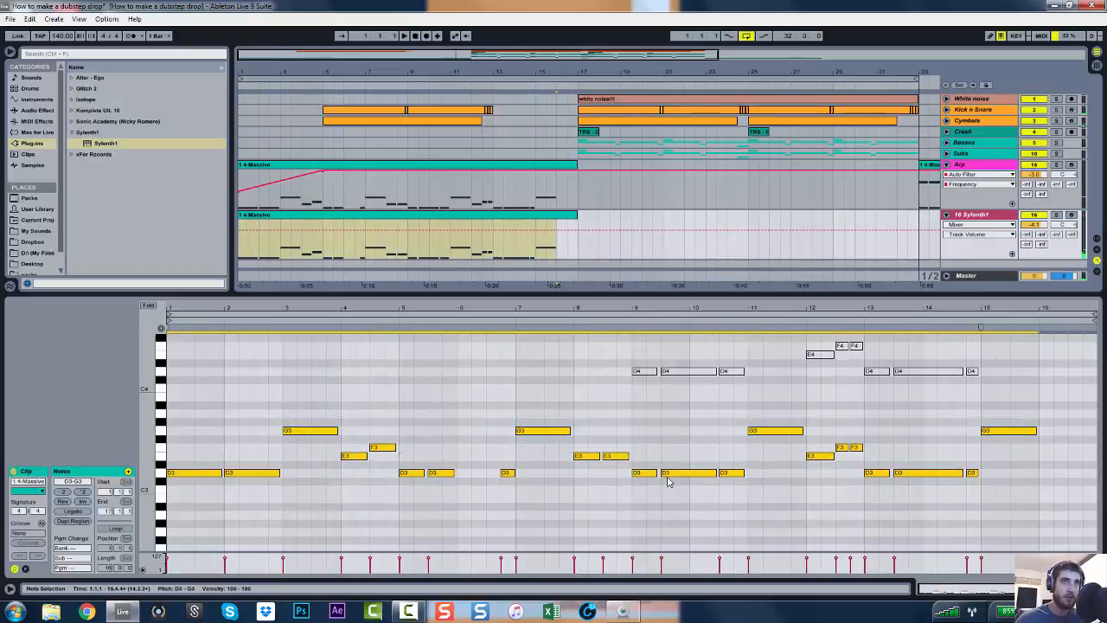
left_click_drag(208, 474, 181, 371)
key("space")
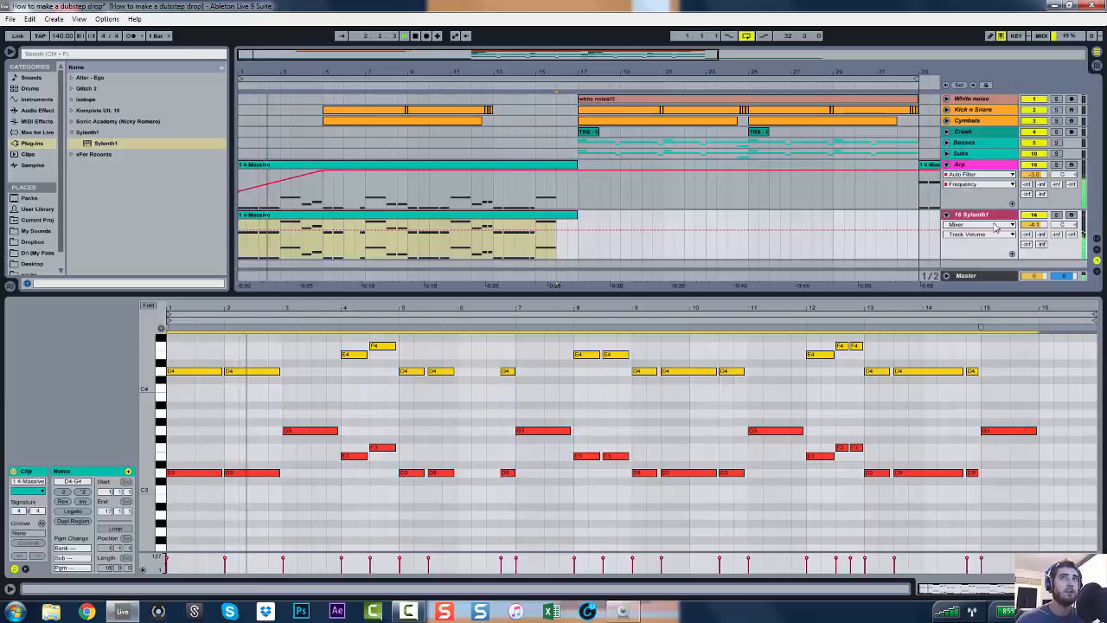
With the Sylenth1 track soloed, copy the D4, E4 and F4 notes three semitones down, starting on B3, leaving out the G4 notes
left_click(234, 420)
key("space")
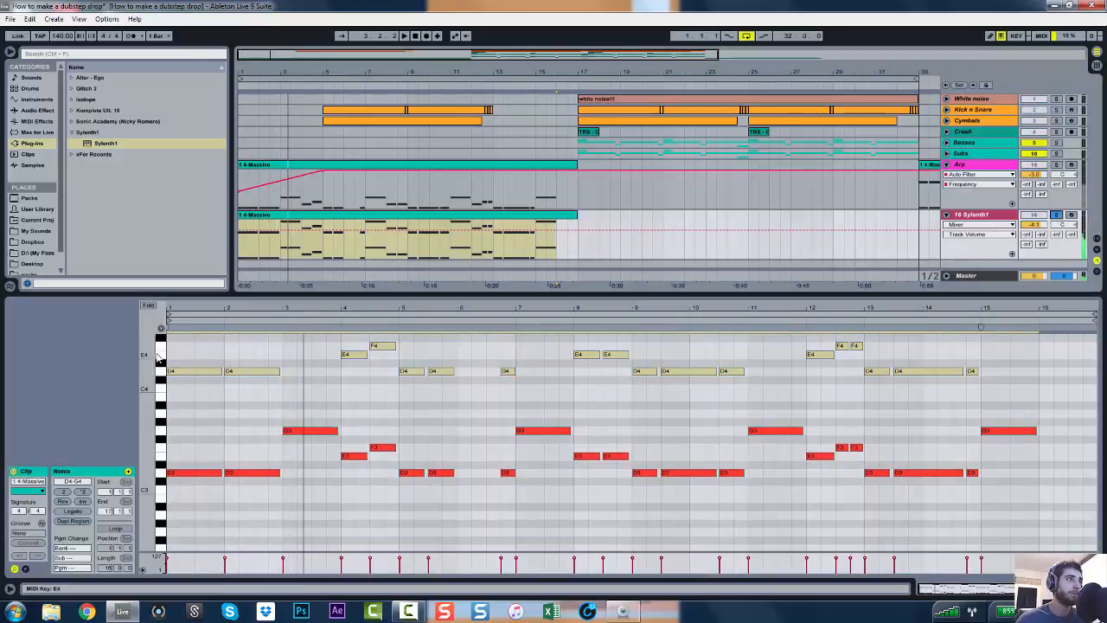
left_click_drag(162, 346, 173, 403)
key("Up")
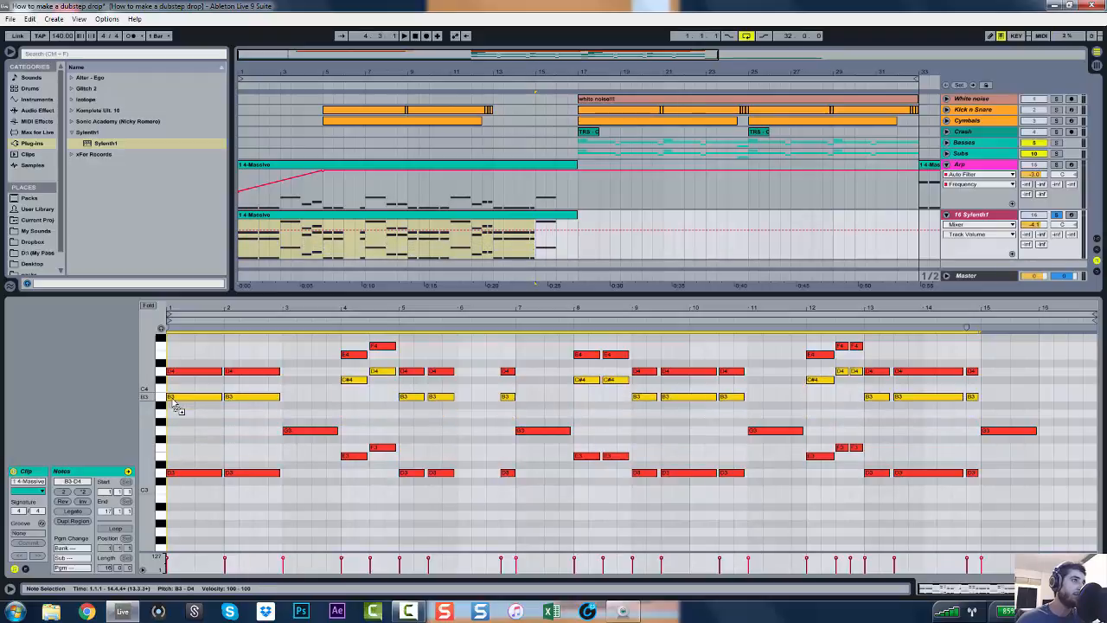
key("space")
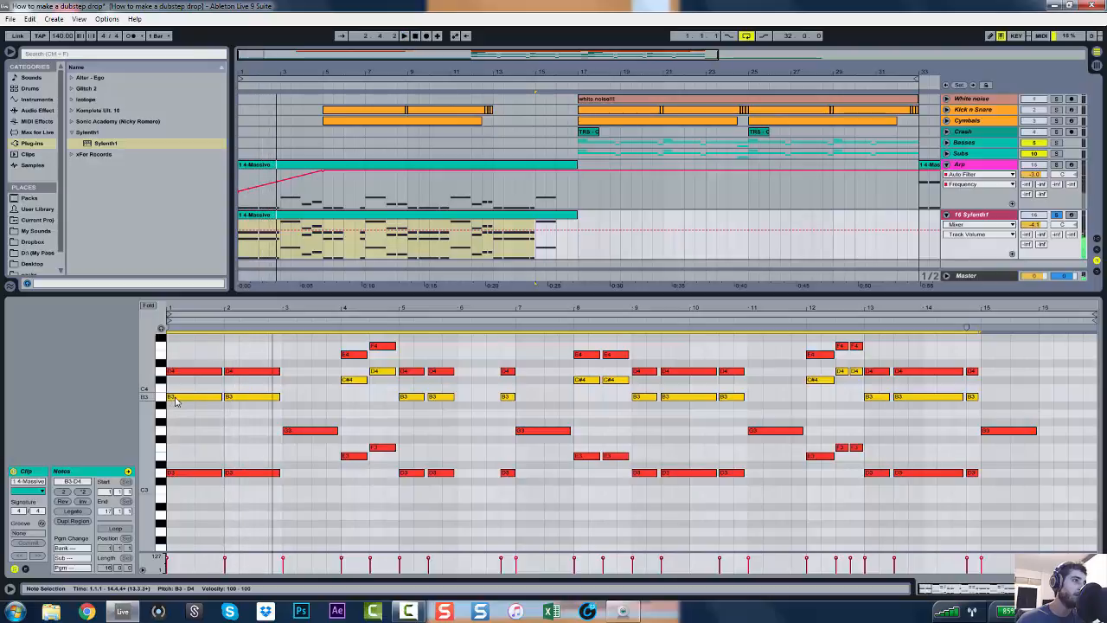
Shift the copied middle notes down so they start on A3, and hear them with the other tracks unmuted from solo
left_click_drag(174, 400, 177, 435)
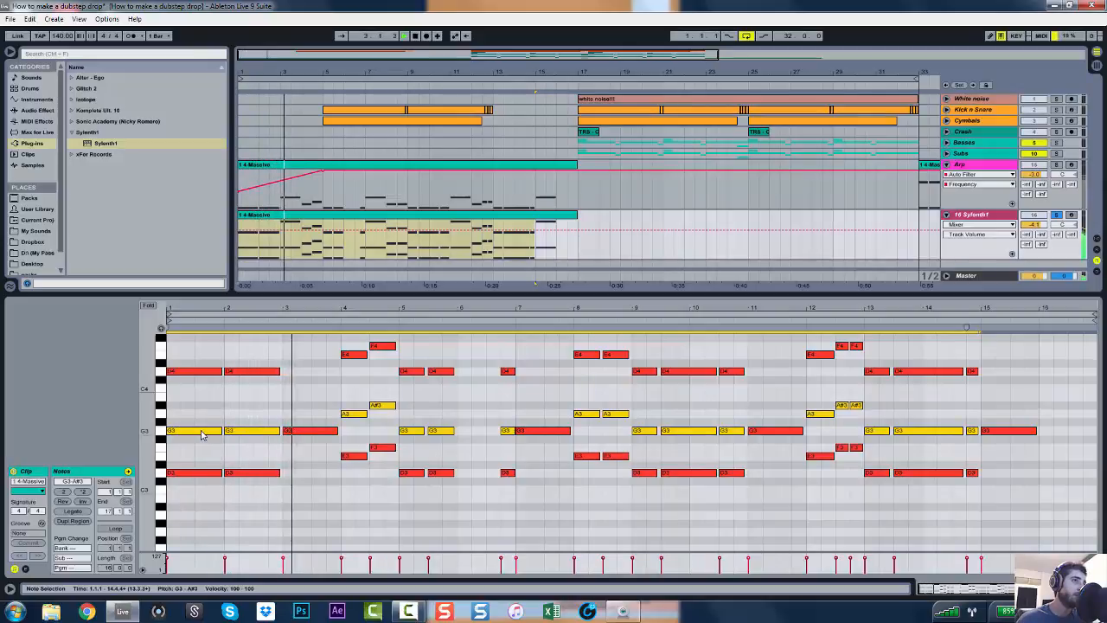
left_click_drag(201, 434, 205, 422)
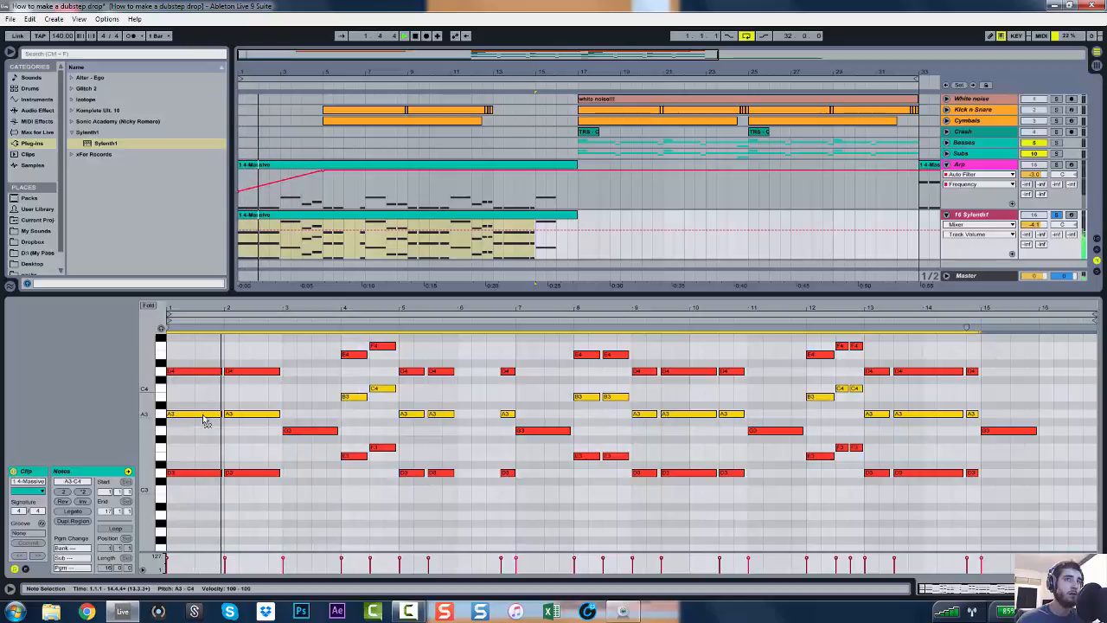
left_click(1058, 216)
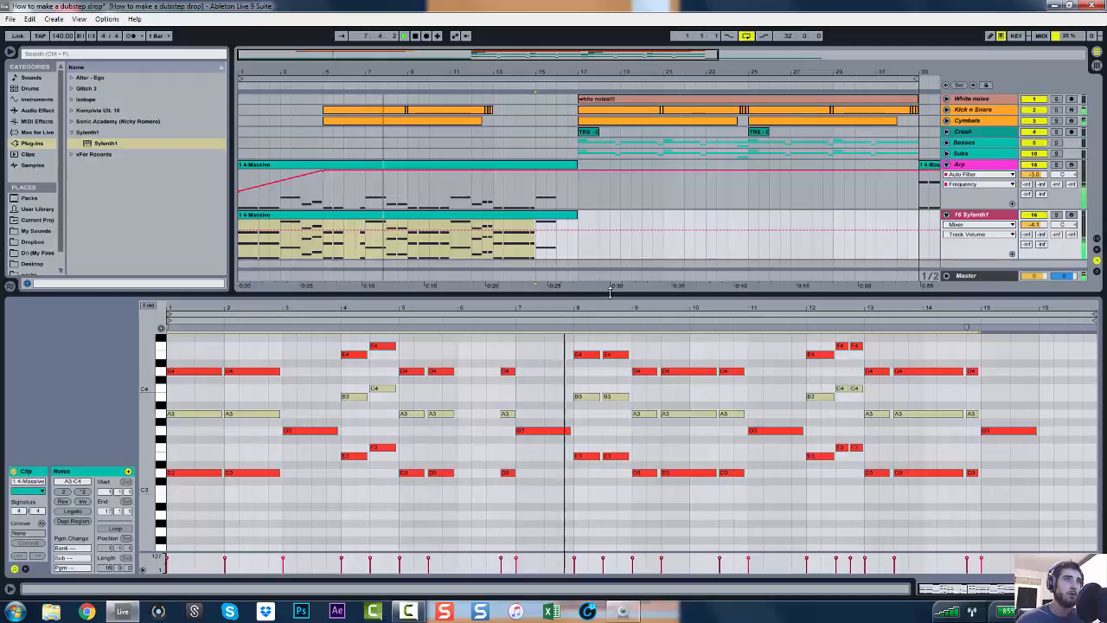
key("space")
Copy the G4 note at bar 7 down to D4 and play the chords from bar 1
left_click(546, 388)
scroll(546, 388, "up", 3)
scroll(546, 389, "down", 6)
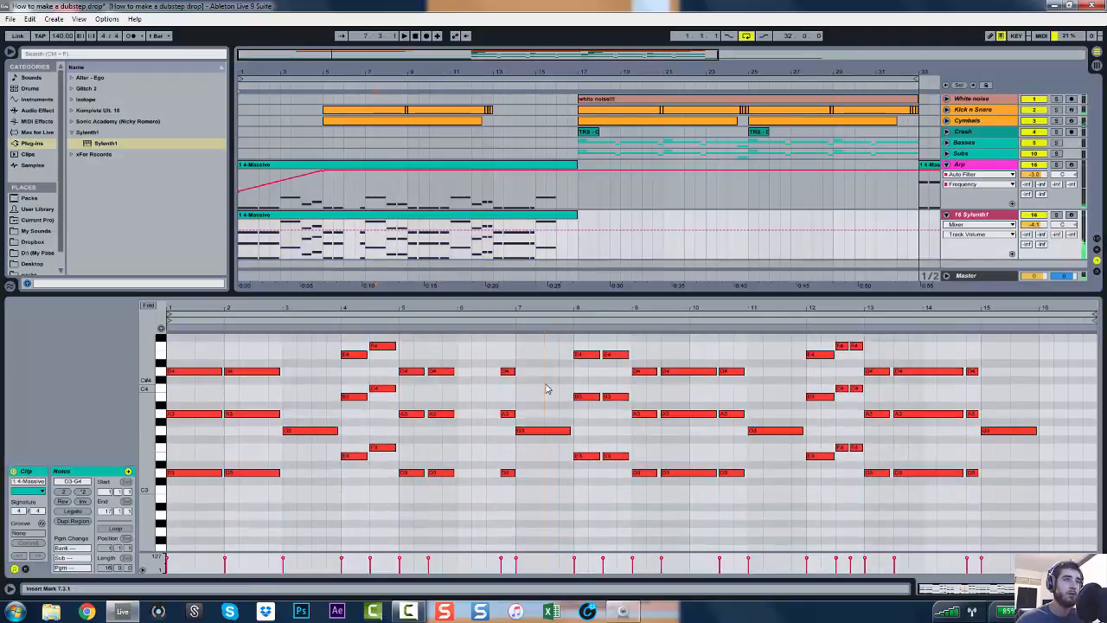
scroll(546, 388, "up", 5)
left_click(546, 396)
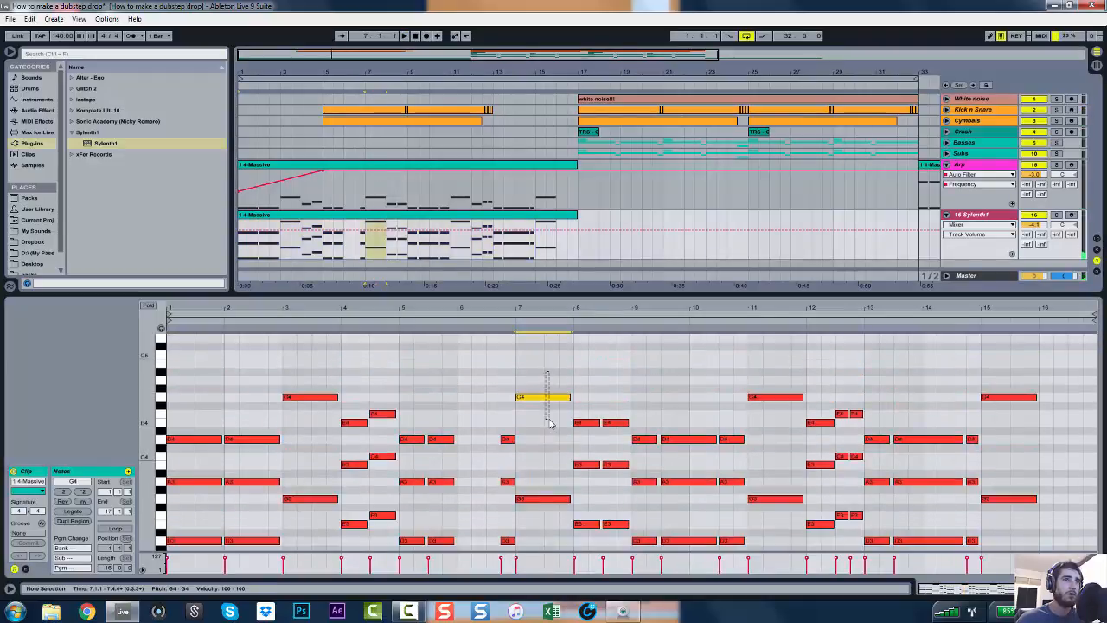
scroll(544, 391, "down", 4)
scroll(543, 394, "up", 2)
left_click_drag(541, 366, 546, 430)
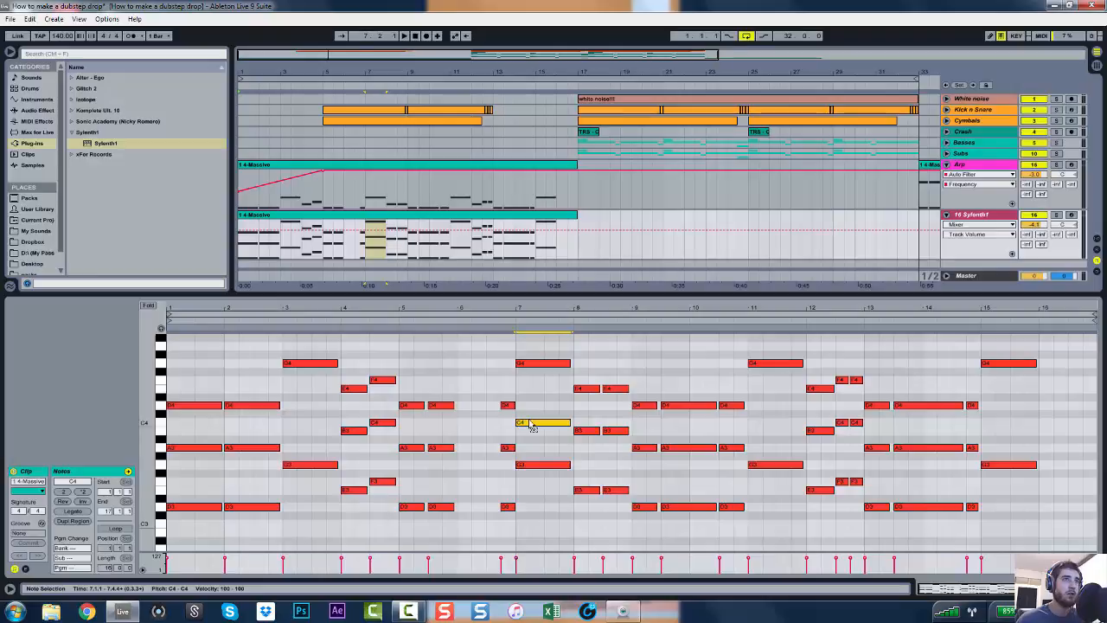
left_click_drag(531, 426, 533, 413)
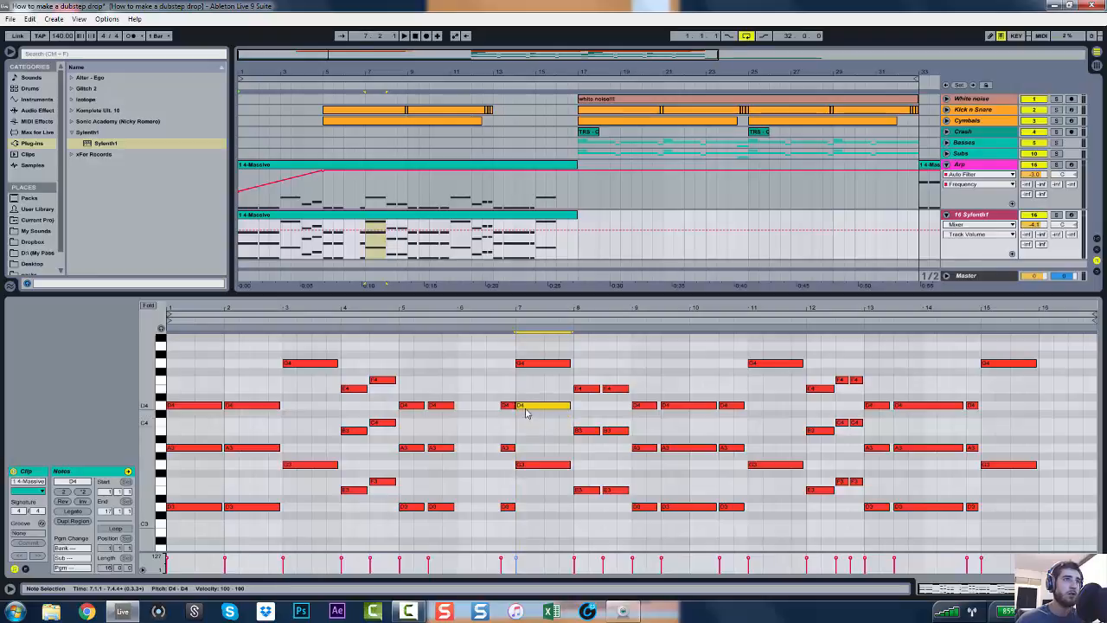
left_click(502, 378)
key("space")
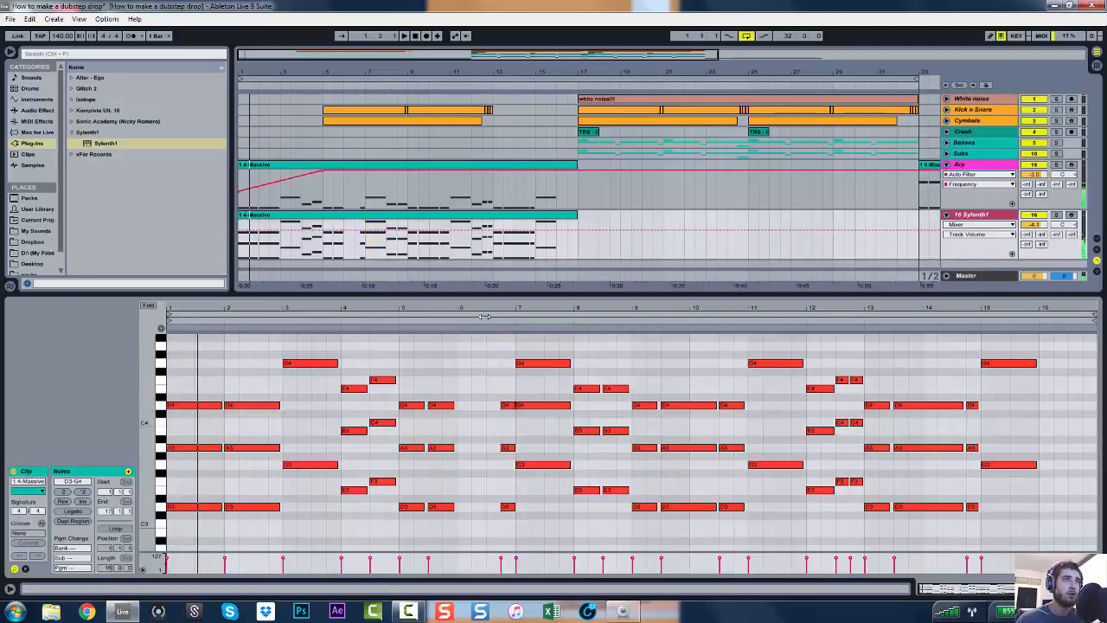
Copy the G4 note at bar 11 down to D4 and the one at bar 15 down to C4, and play from bar 1
left_click(484, 317)
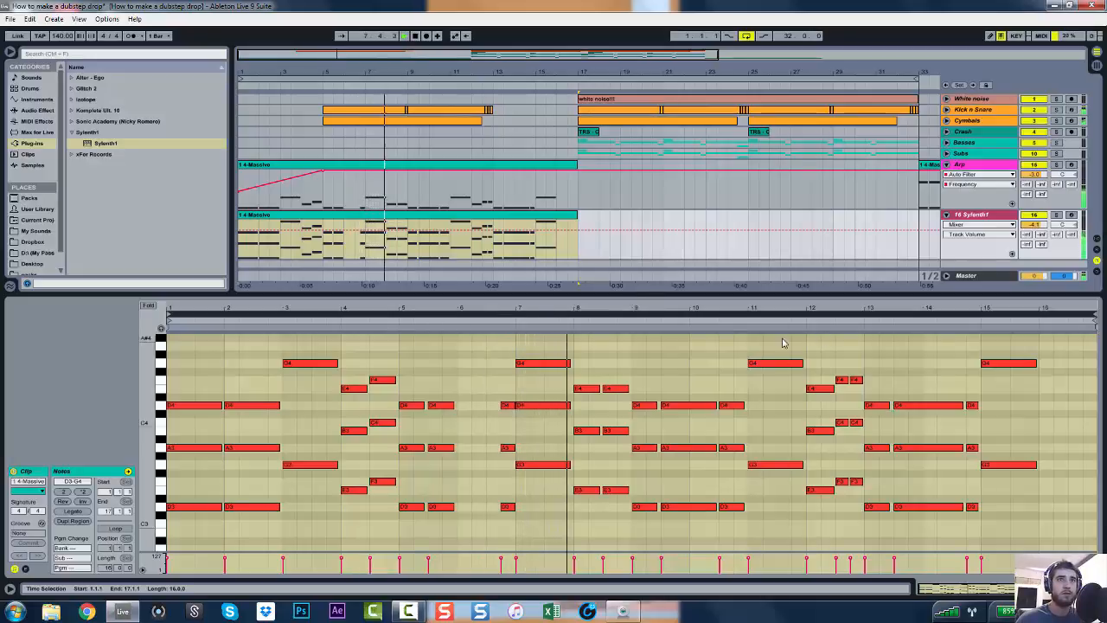
left_click(774, 363)
left_click_drag(766, 364, 770, 417)
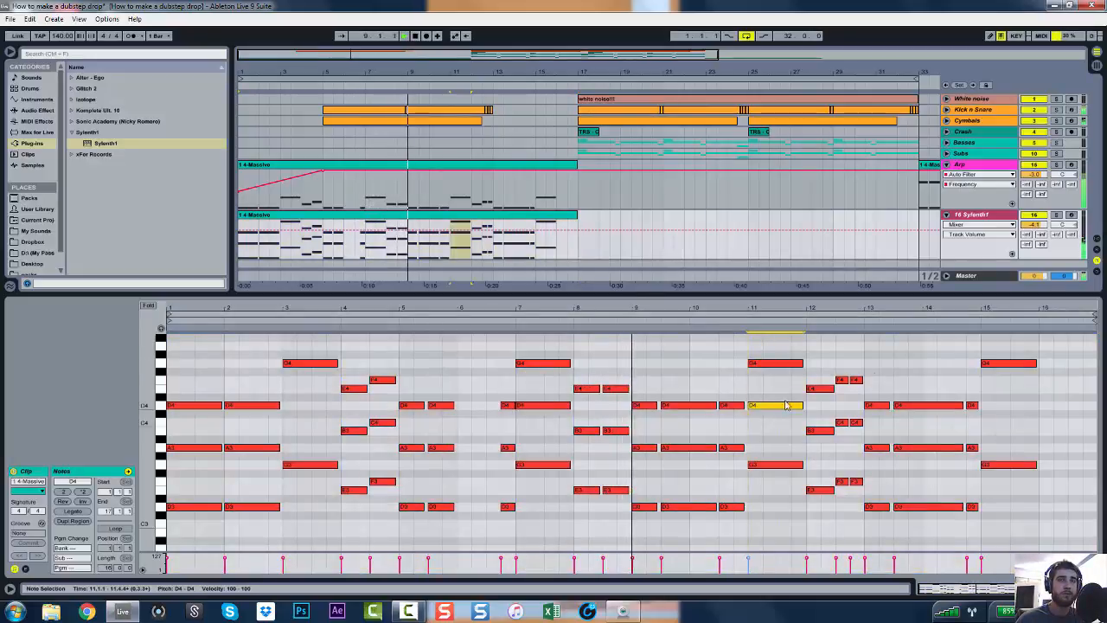
left_click(1012, 364)
left_click_drag(1012, 364, 1007, 413)
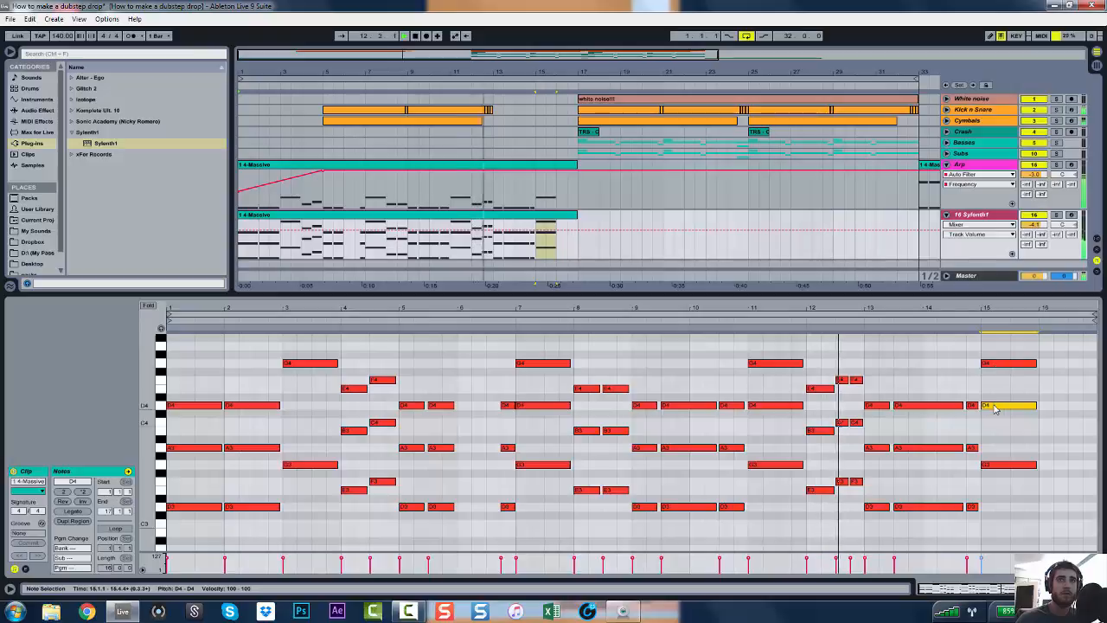
left_click_drag(995, 408, 997, 425)
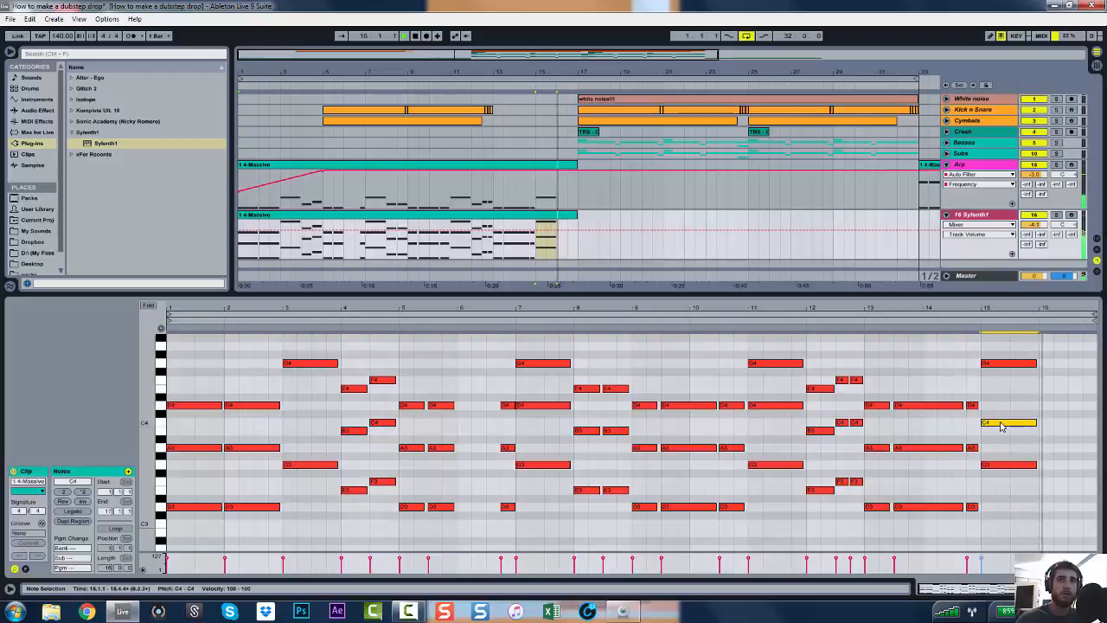
left_click(510, 221)
key("space")
key("space")
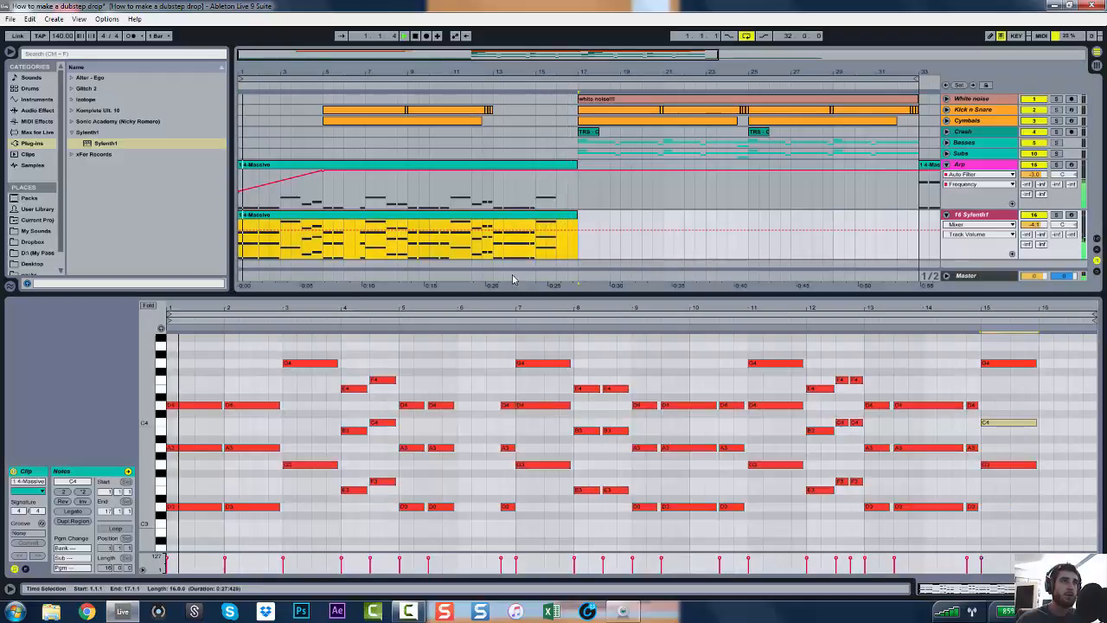
left_click(517, 295)
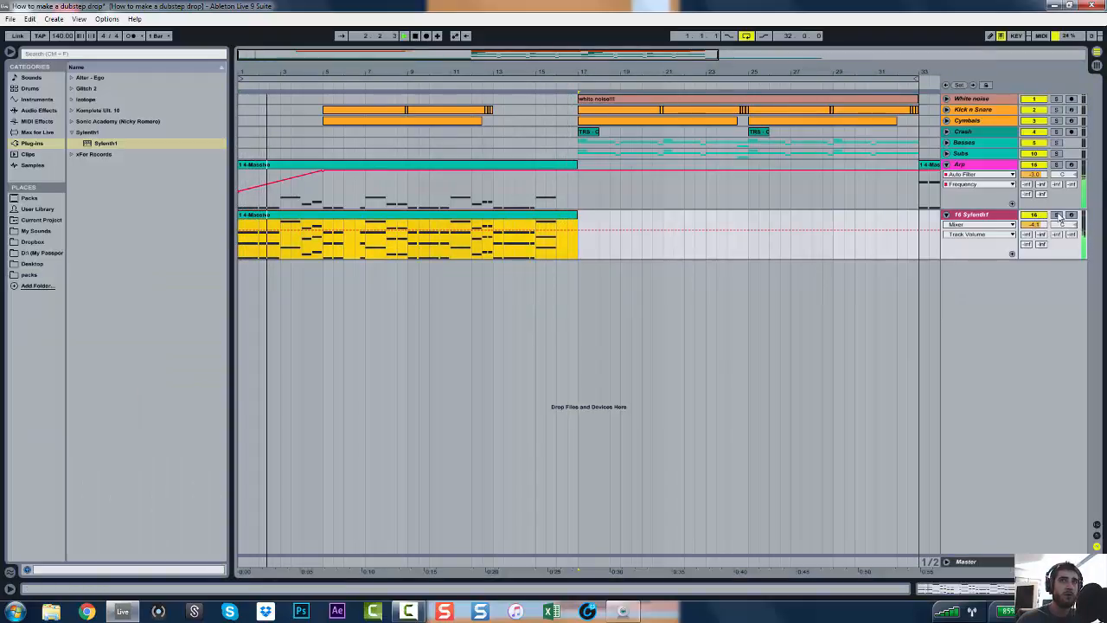
With the Sylenth1 track soloed, shift all of the clip's C4 to G4 notes two octaves down and play the result
double_click(420, 216)
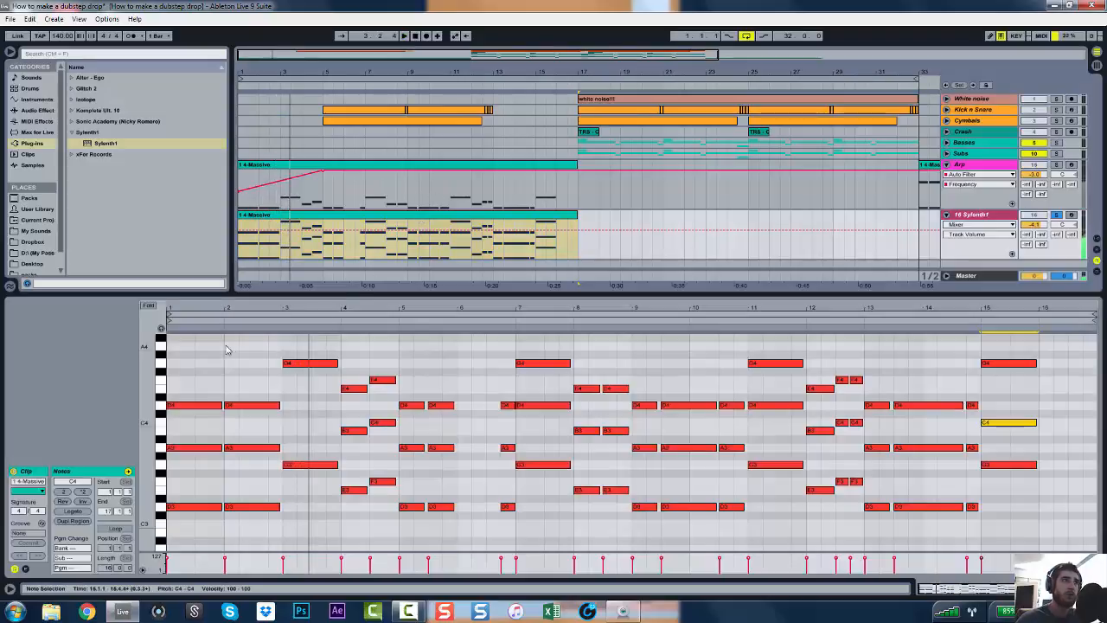
left_click(163, 408)
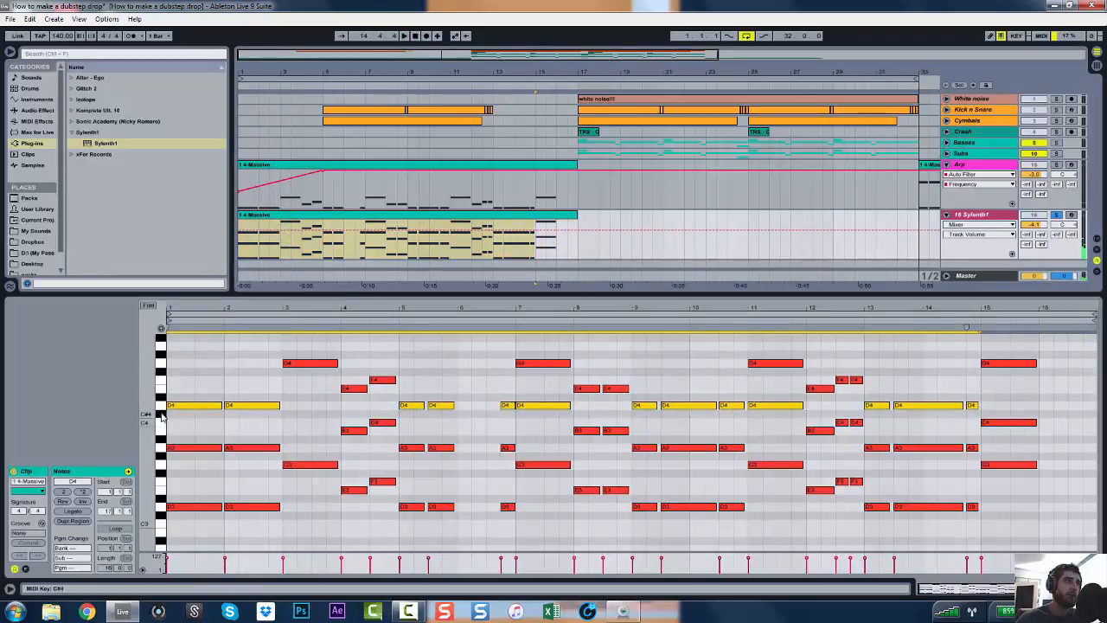
left_click_drag(160, 424, 165, 346)
key("shift+Down")
key("shift+Down")
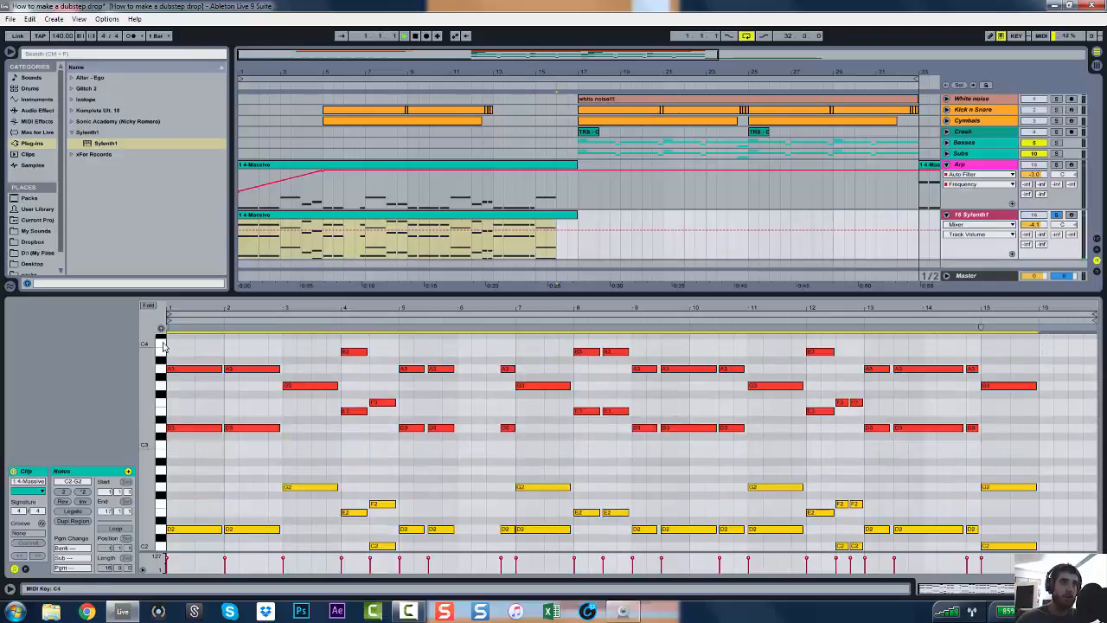
key("space")
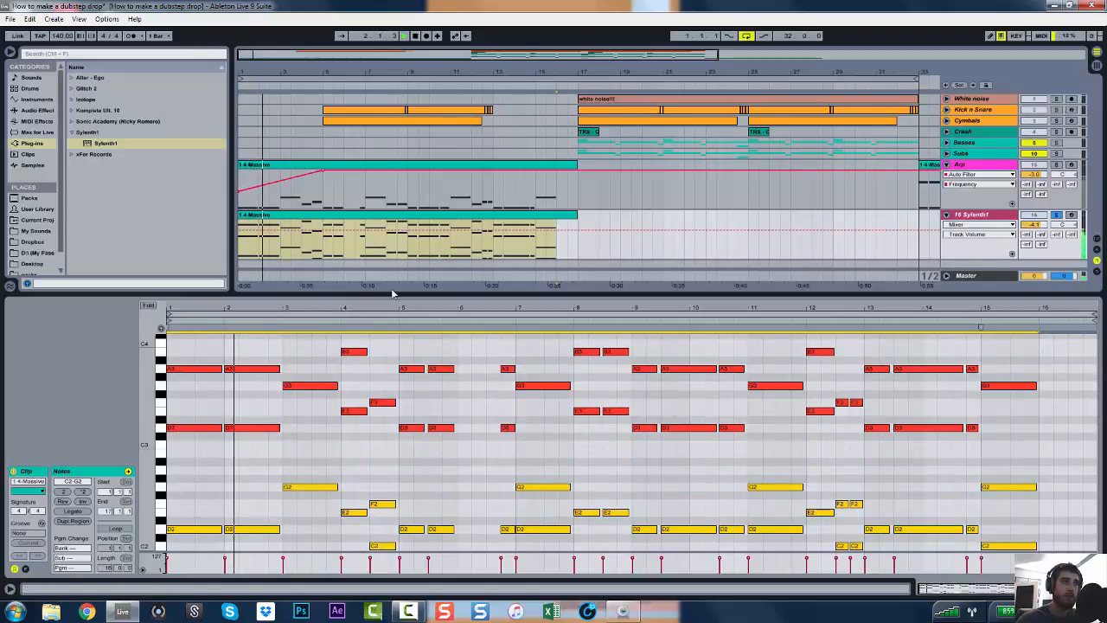
Lower the Sylenth1 track's volume to -5.9 dB with solo turned off, and add an EQ Eight after the synth
left_click_drag(1033, 224, 1034, 227)
left_click(1056, 214)
double_click(977, 214)
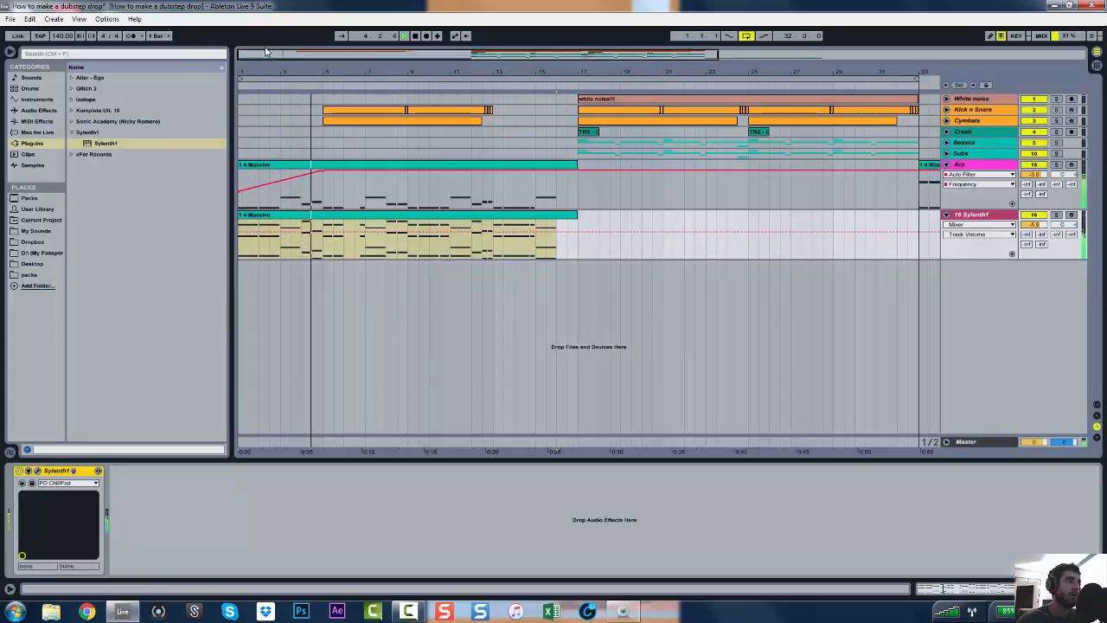
left_click(38, 110)
left_click(99, 187)
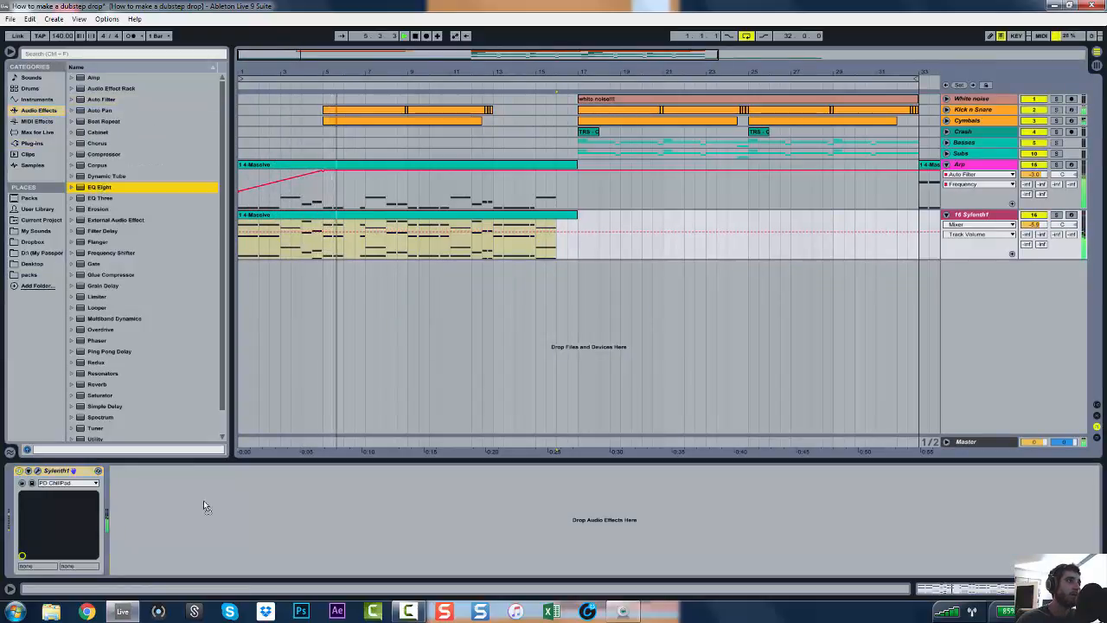
left_click_drag(205, 506, 218, 504)
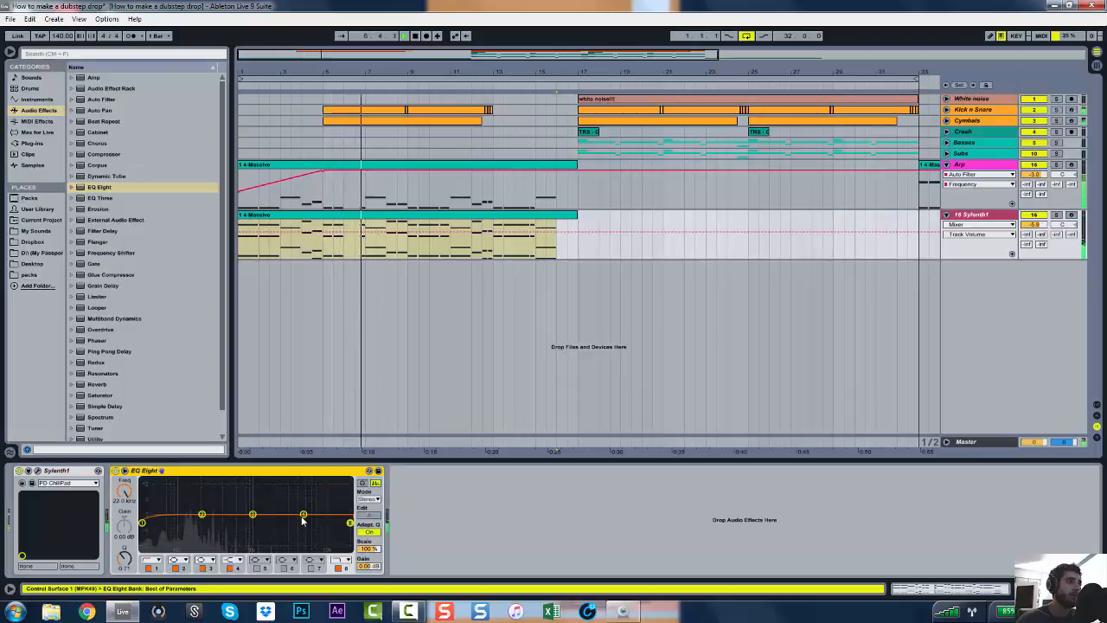
Shape the pad's EQ Eight with a low cut at 129 Hz, an -8.51 dB high shelf at 915 Hz and a high cut at 3.47 kHz
left_click_drag(304, 515, 249, 533)
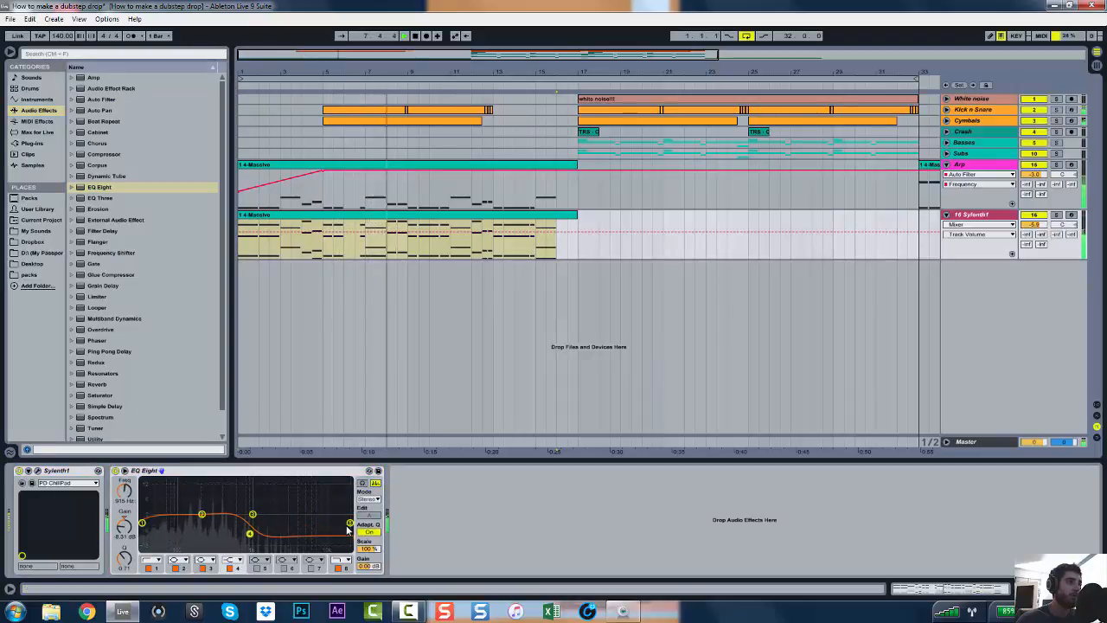
left_click_drag(348, 525, 292, 536)
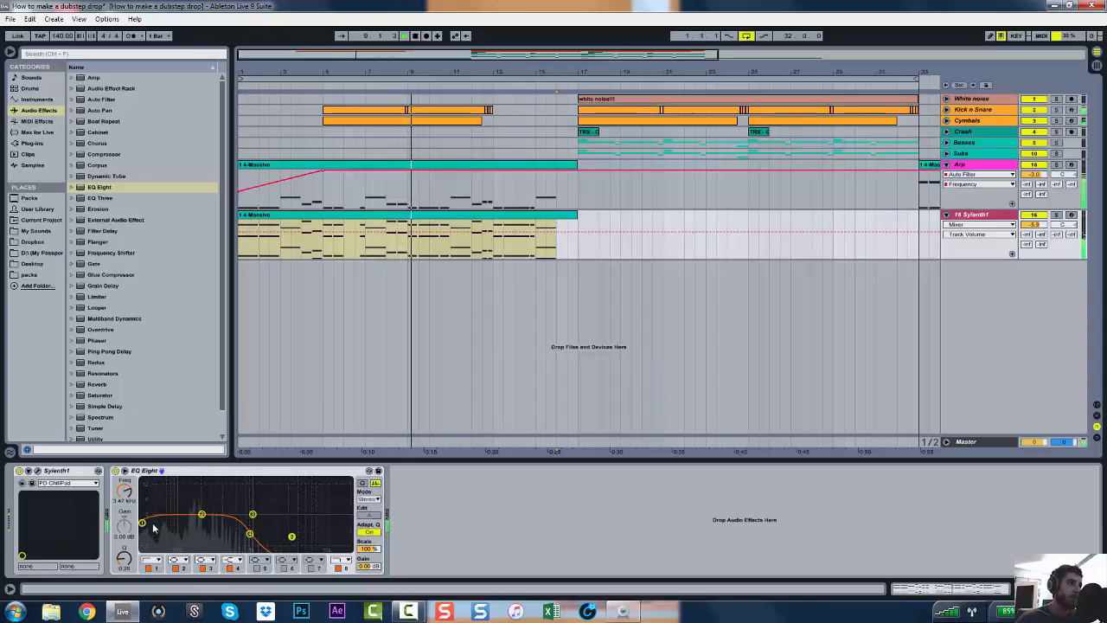
left_click_drag(142, 522, 186, 520)
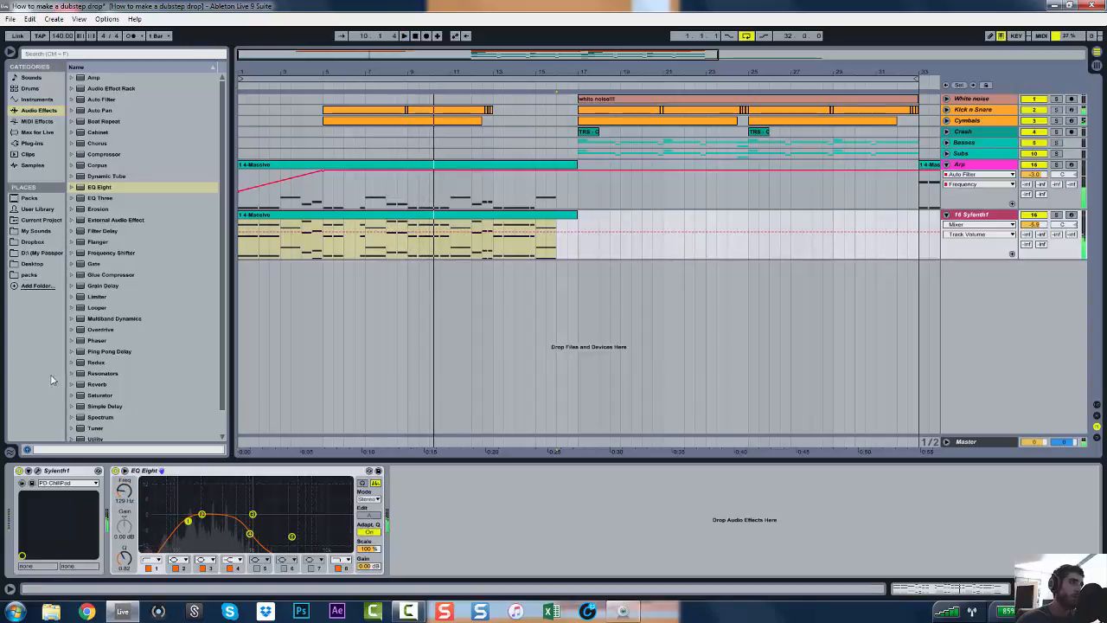
Add a Reverb after the EQ Eight on the Sylenth1 track and play the track soloed
left_click(78, 385)
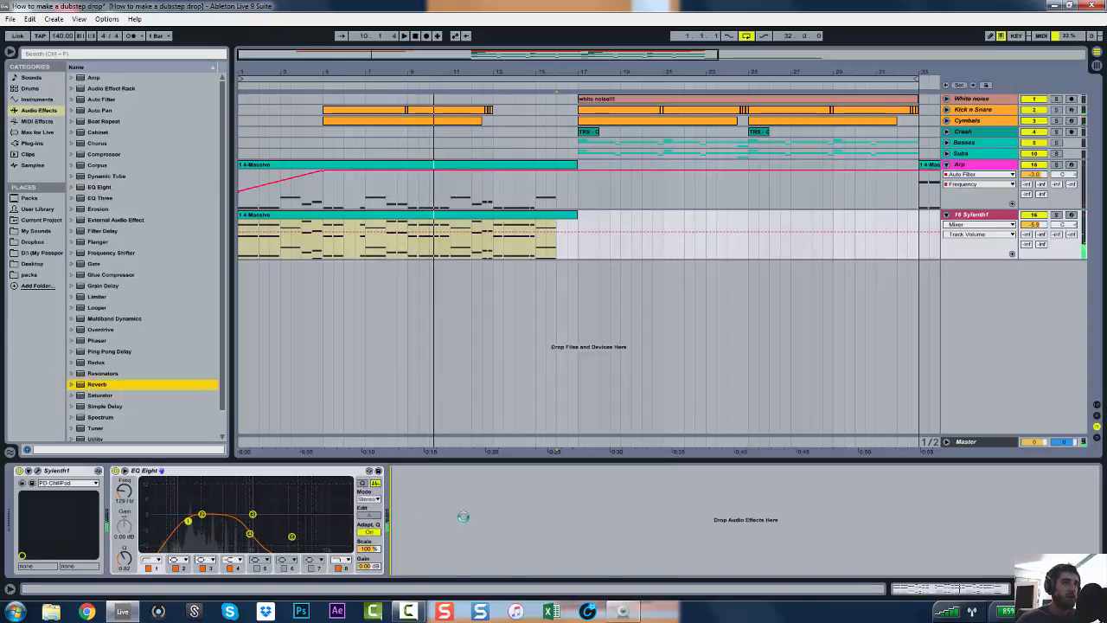
left_click_drag(463, 516, 467, 517)
key("space")
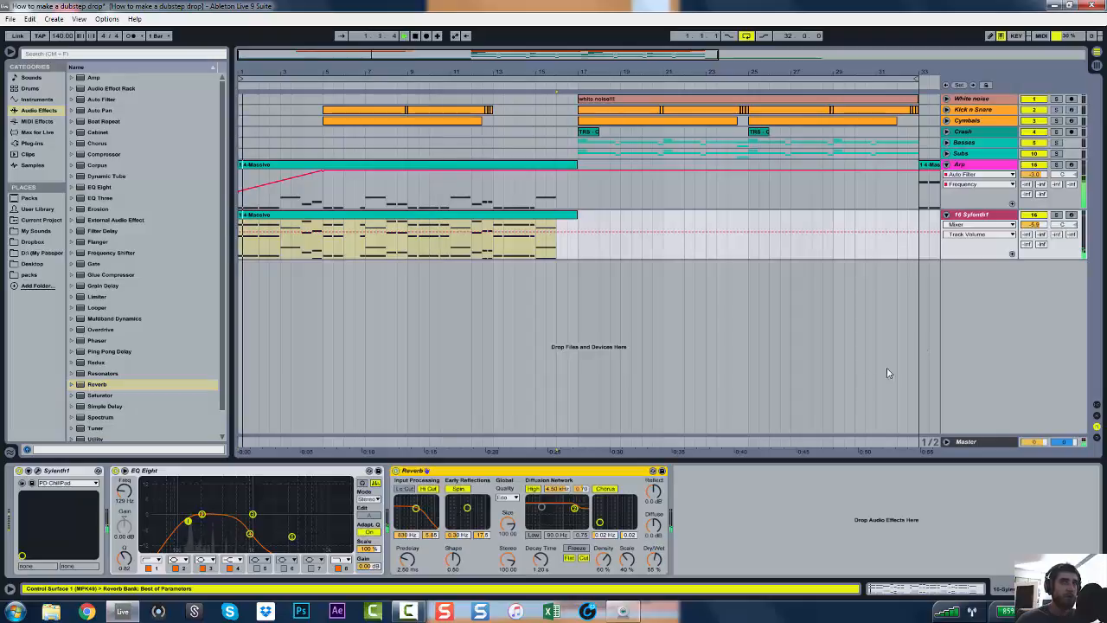
left_click(1056, 215)
Turn off the reverb's input Hi Cut and Chorus, and set Dry/Wet to 33% and Decay Time to 2.84 s
left_click(428, 489)
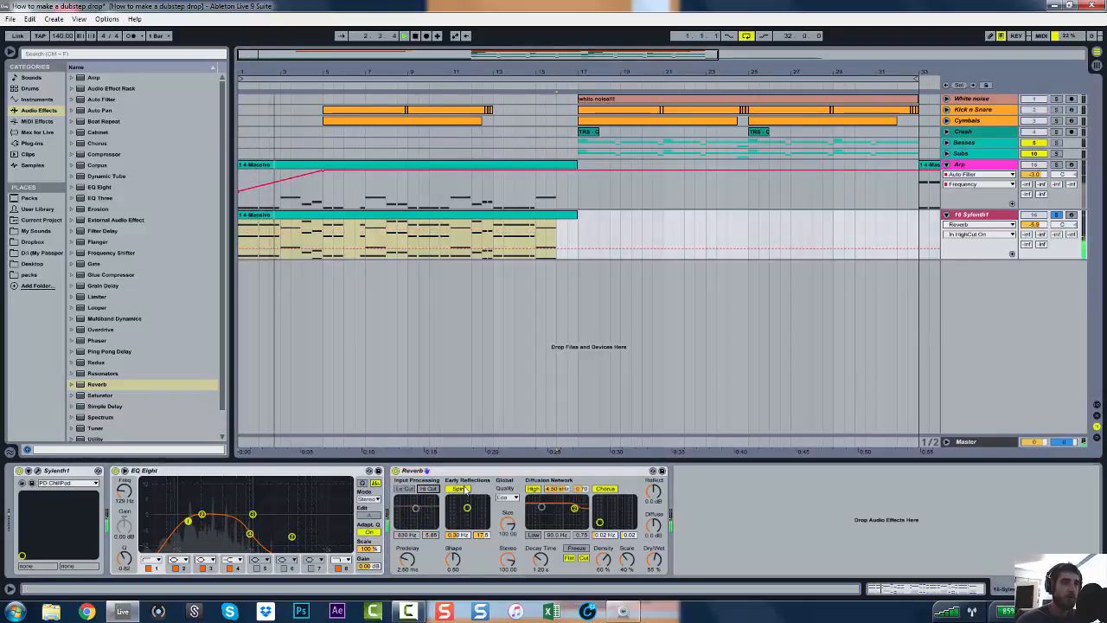
left_click(609, 491)
left_click_drag(655, 560, 655, 578)
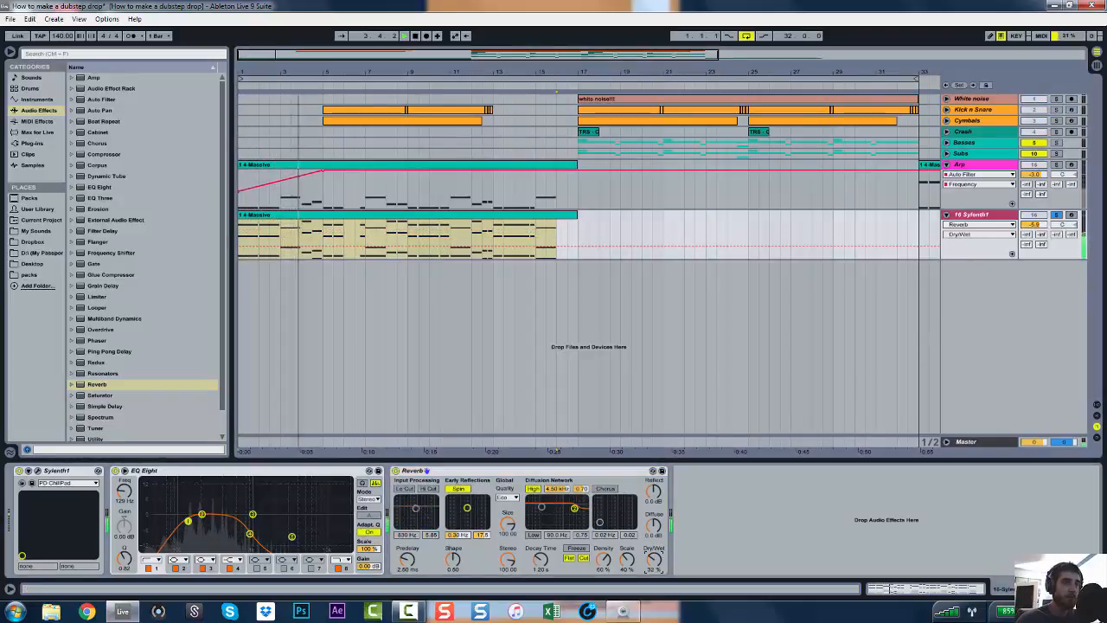
left_click_drag(541, 560, 541, 544)
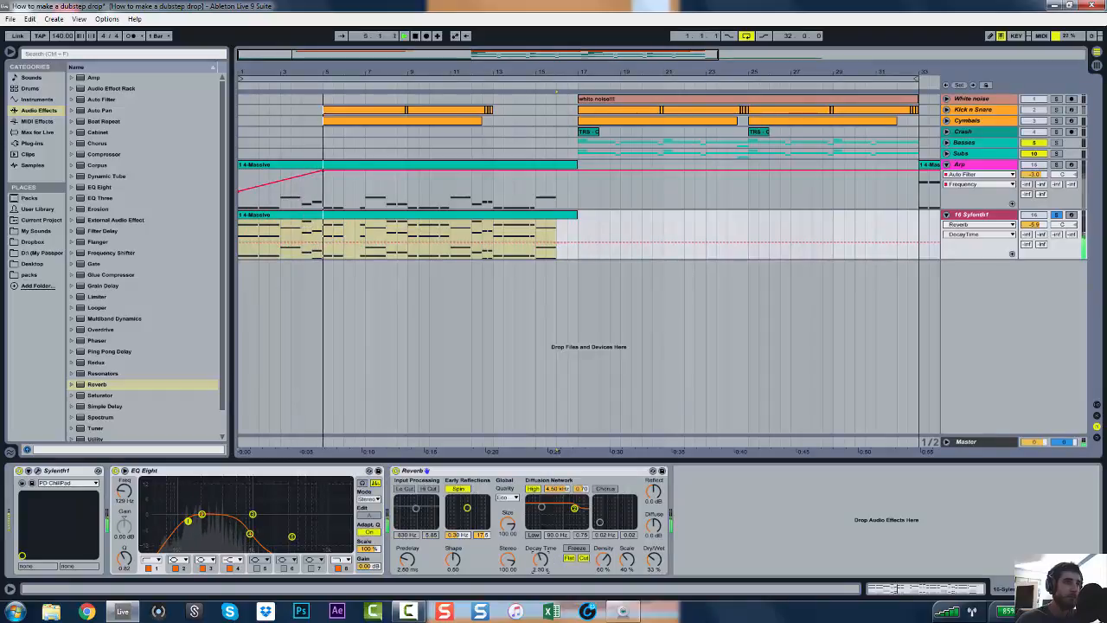
Lower the attack and decay of Mod Env 1 in the Sylenth1 pad patch and close the plug-in window
left_click(36, 471)
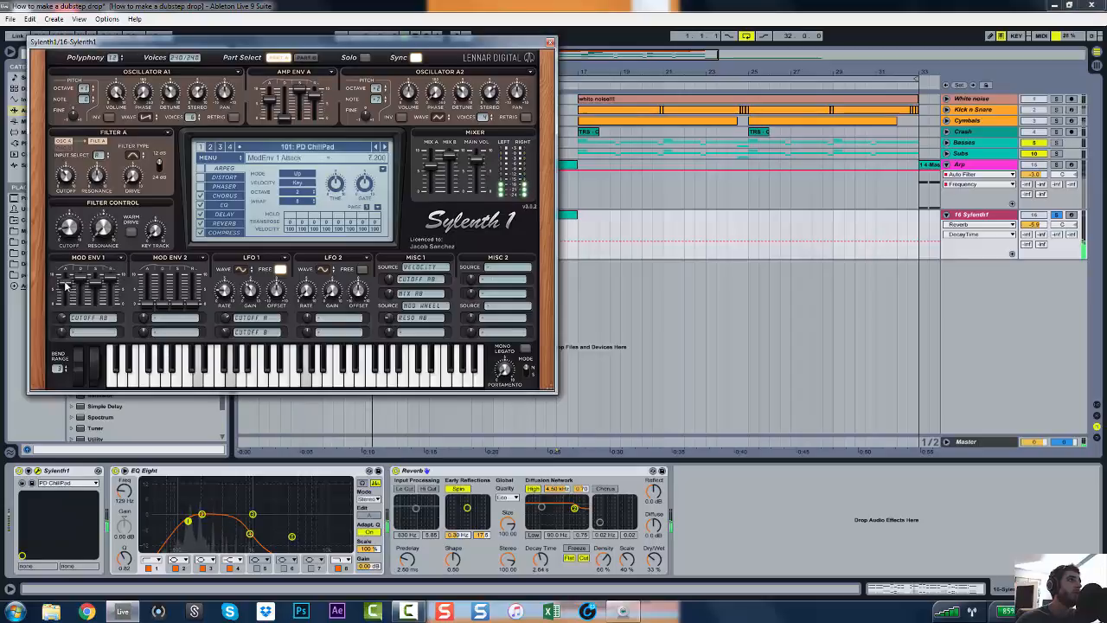
left_click_drag(65, 285, 65, 318)
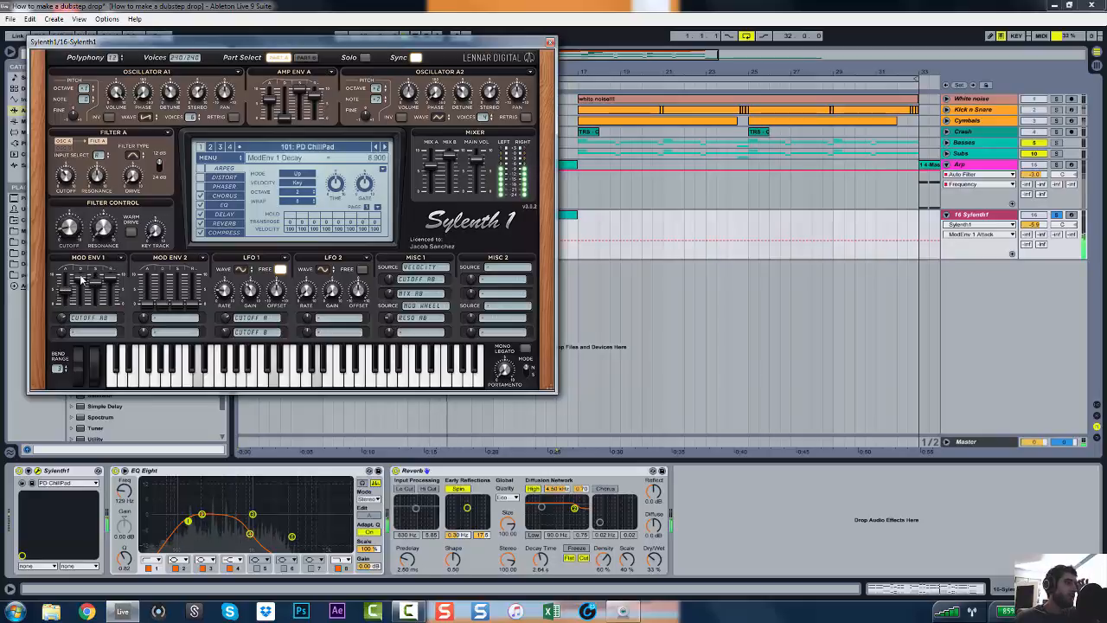
left_click_drag(82, 279, 86, 297)
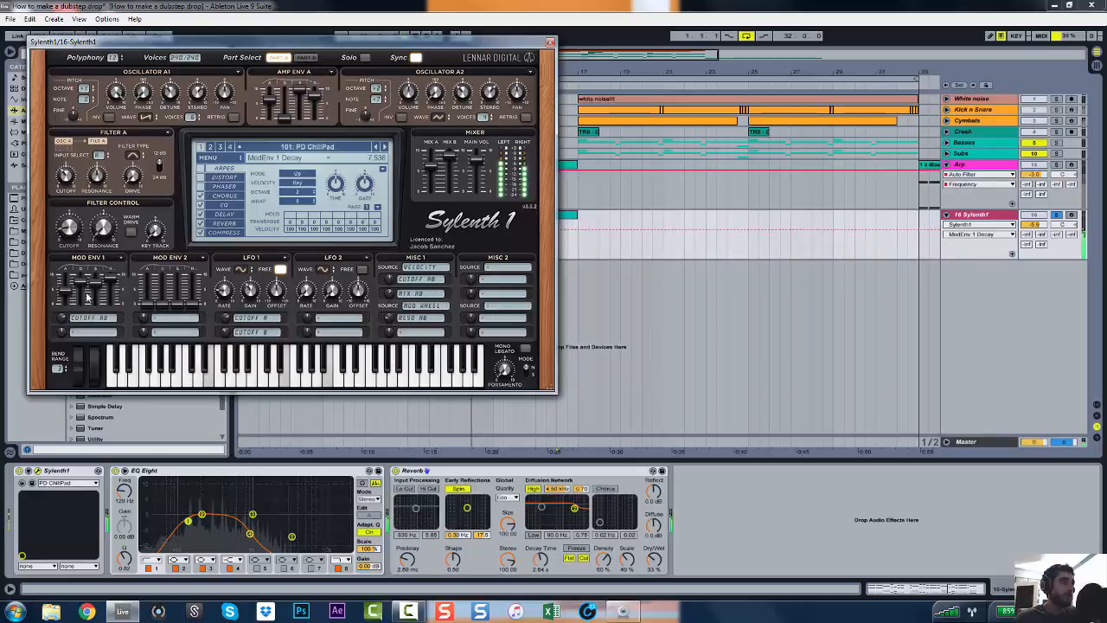
left_click_drag(87, 294, 68, 318)
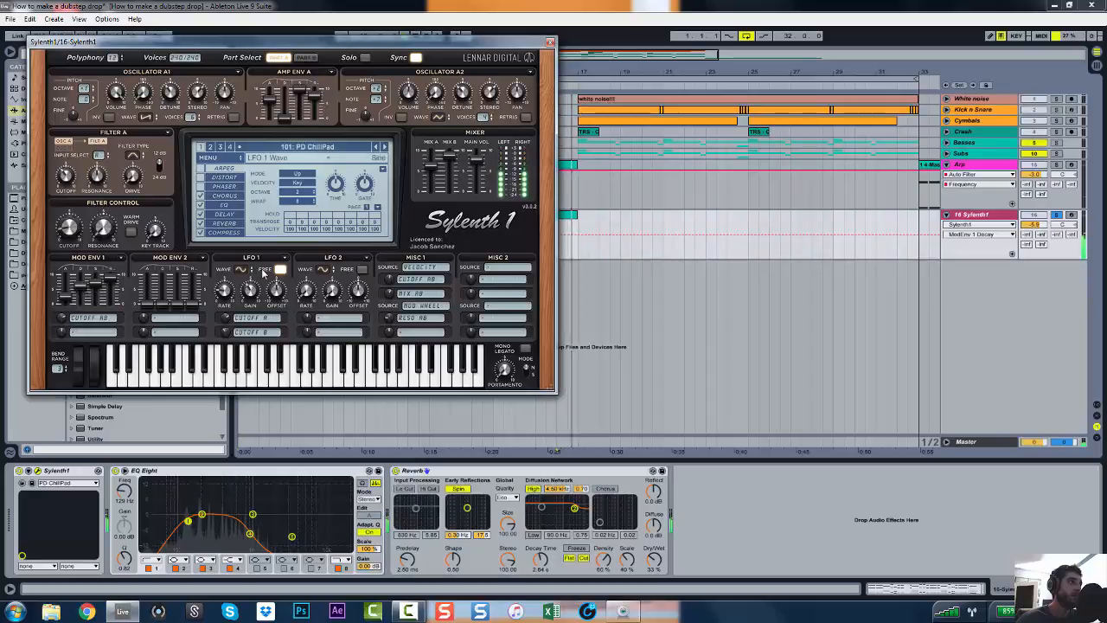
left_click(549, 44)
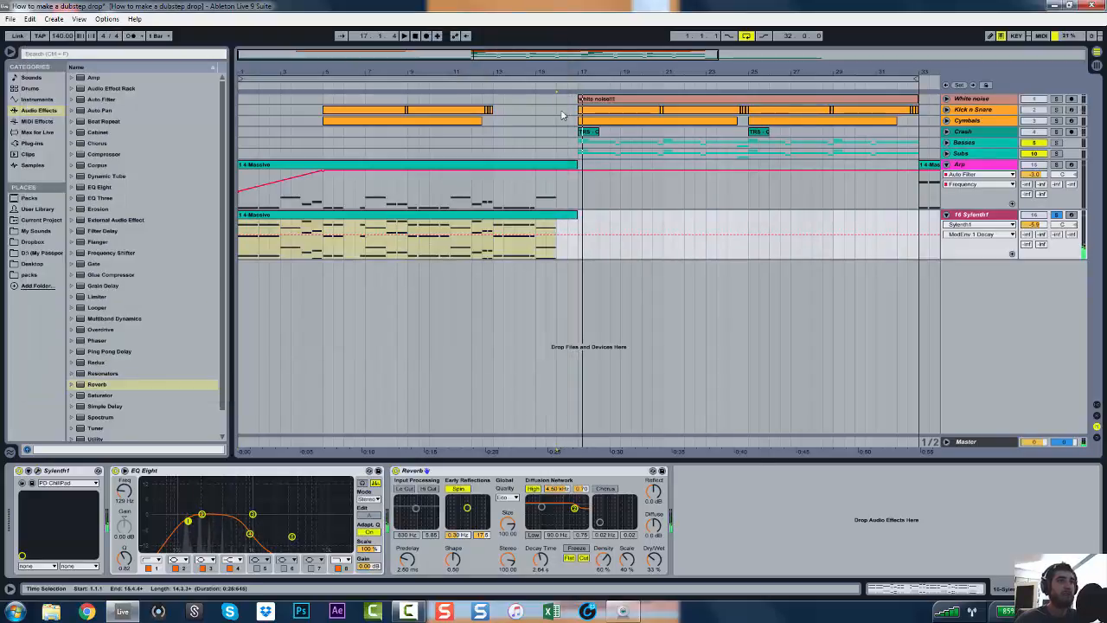
Unsolo the Sylenth1 track and group it with the Arp track in a group named Synths
left_click(1056, 215)
key("space")
left_click(553, 215)
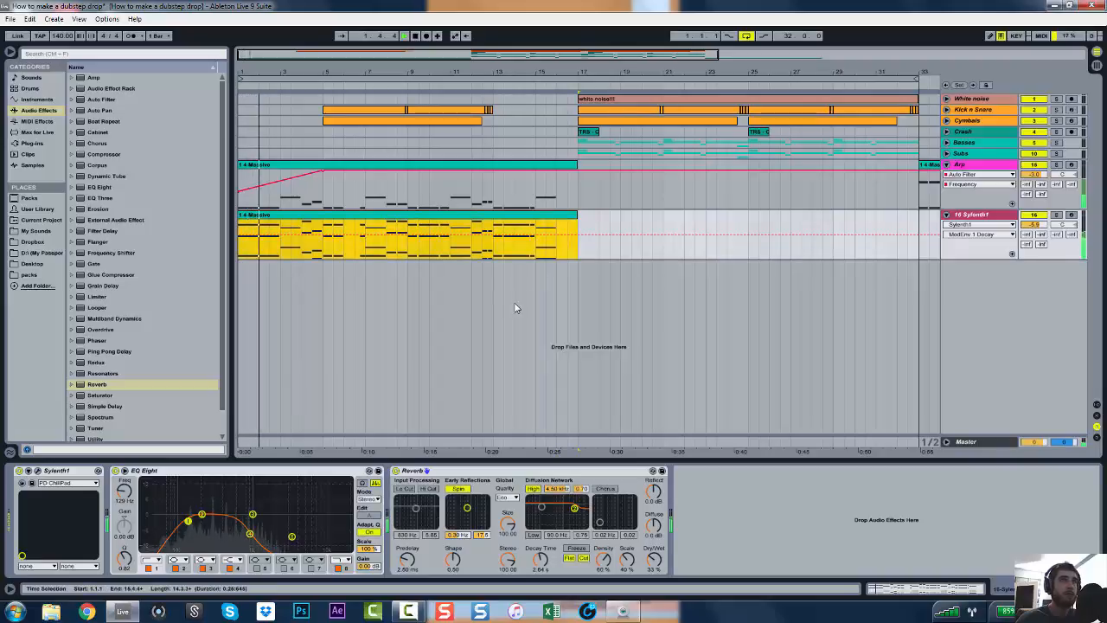
left_click(973, 165)
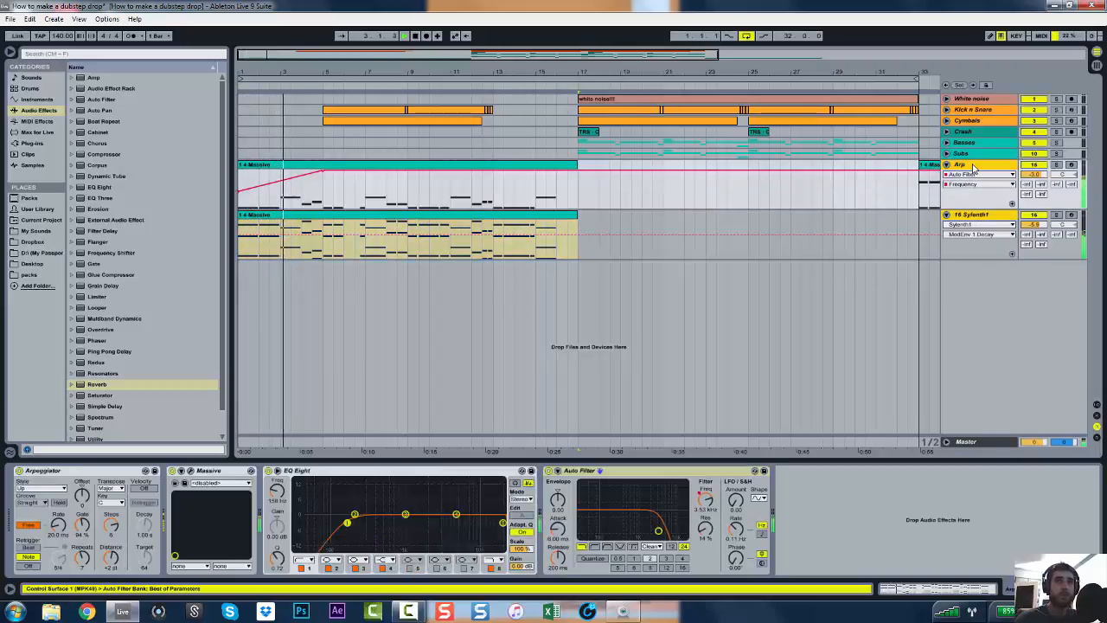
key("ctrl+g")
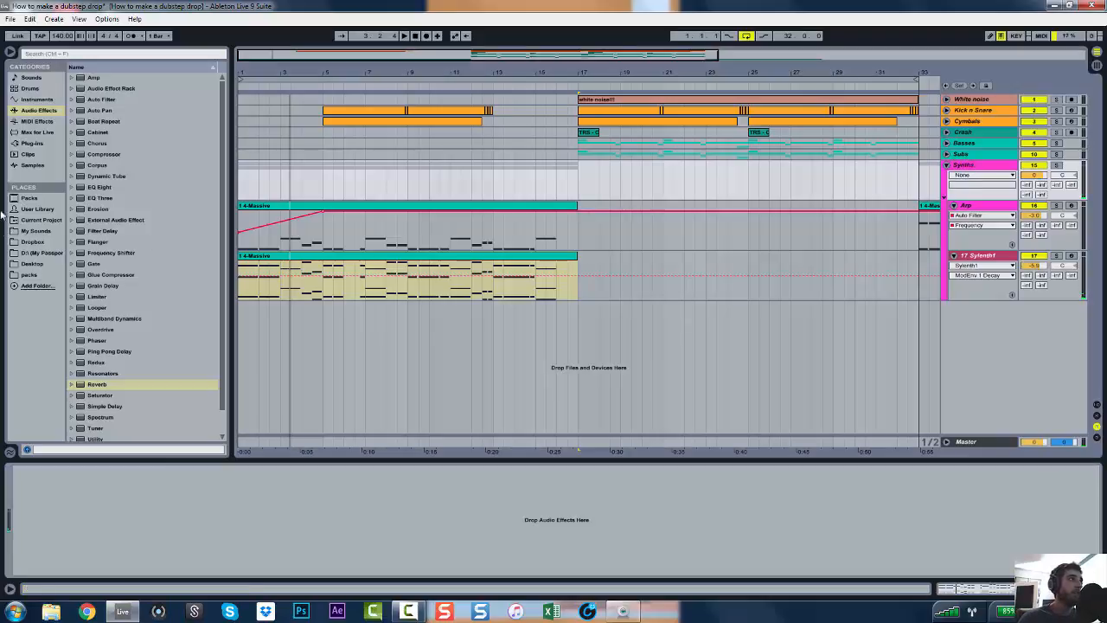
Add a Compressor to the Synths group, reveal its sidechain settings and turn off Makeup
left_click(97, 156)
left_click_drag(96, 162, 104, 460)
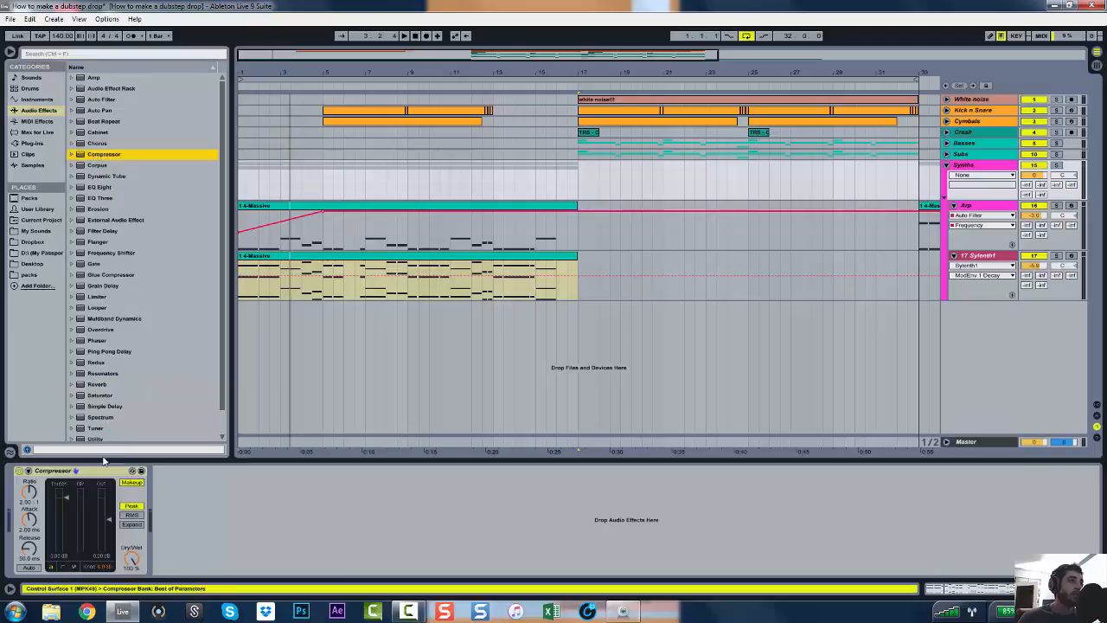
left_click(29, 471)
left_click(223, 483)
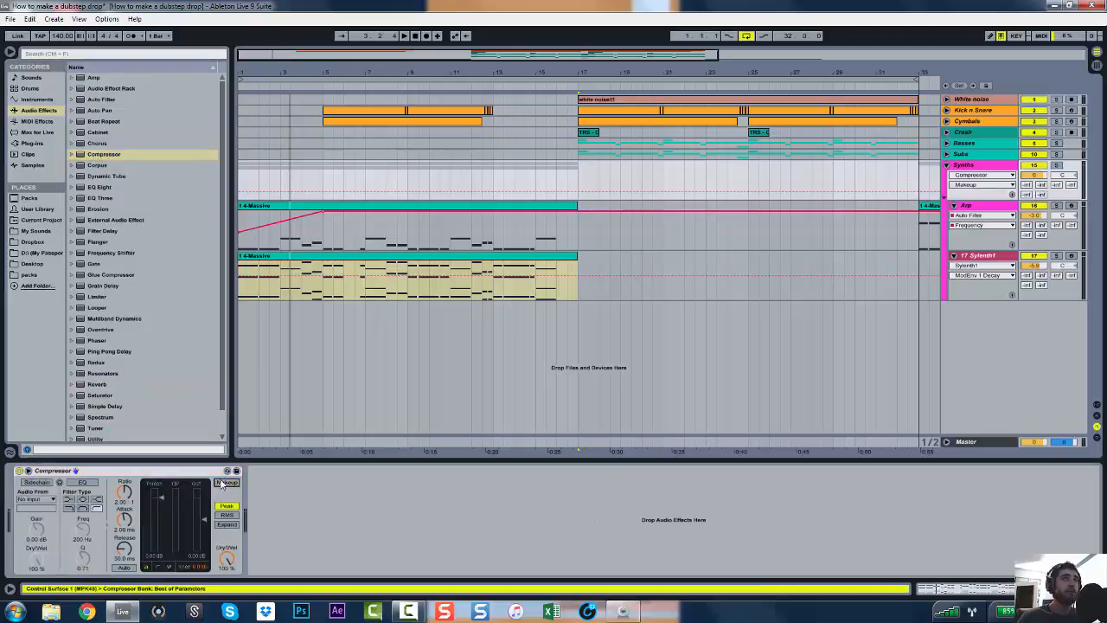
Sidechain the Synths compressor to Kick n Snare, with a 0.01 ms attack and a threshold of about -7 dB
left_click(33, 484)
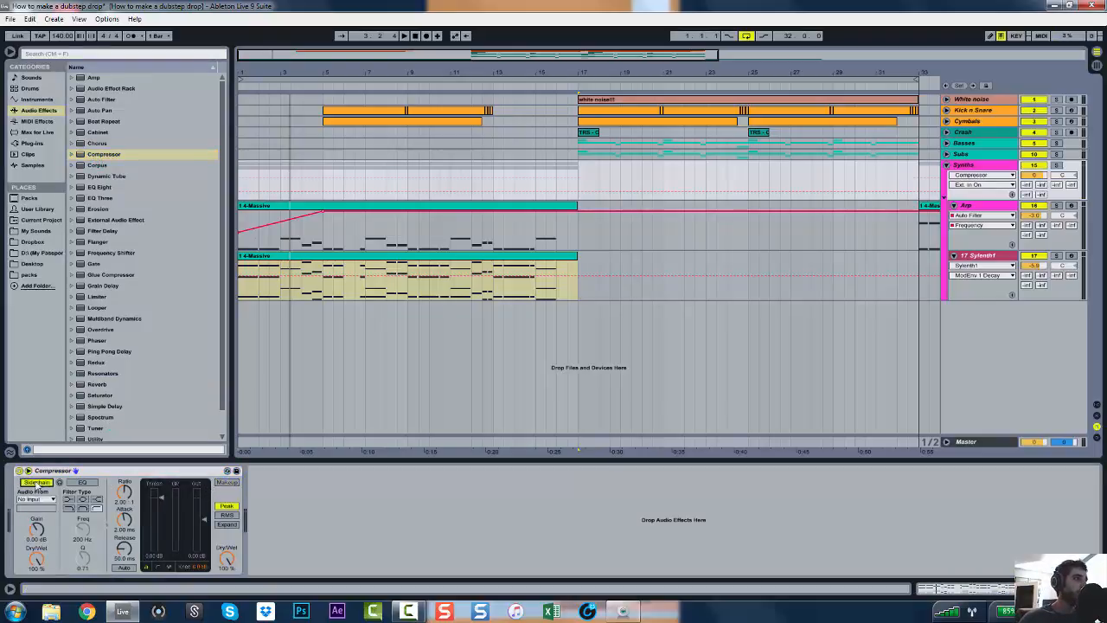
left_click(36, 499)
left_click(38, 293)
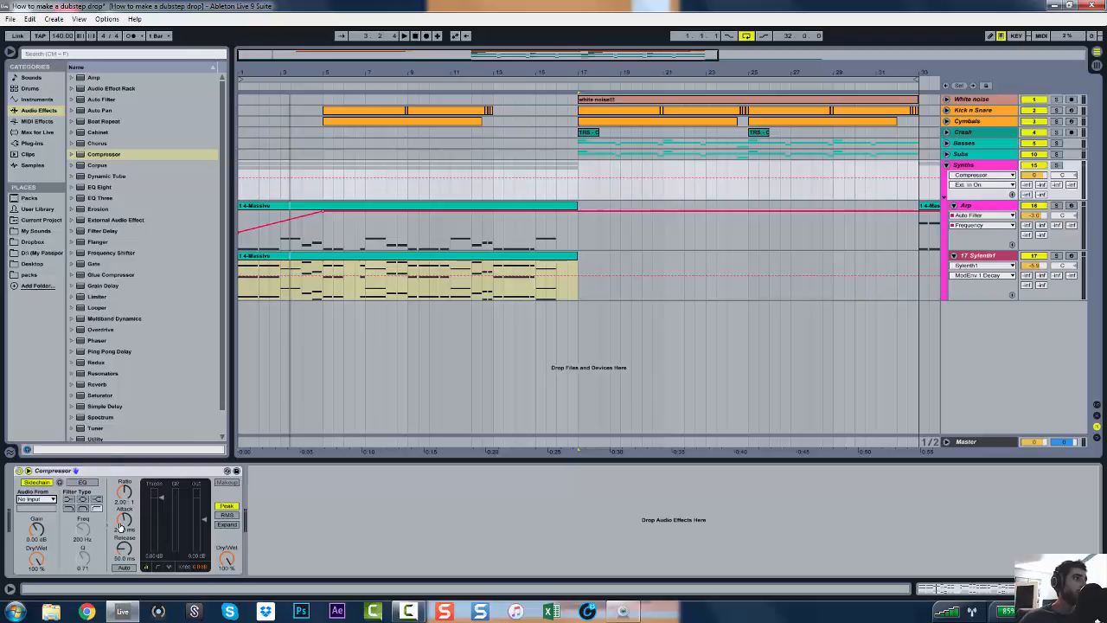
key("space")
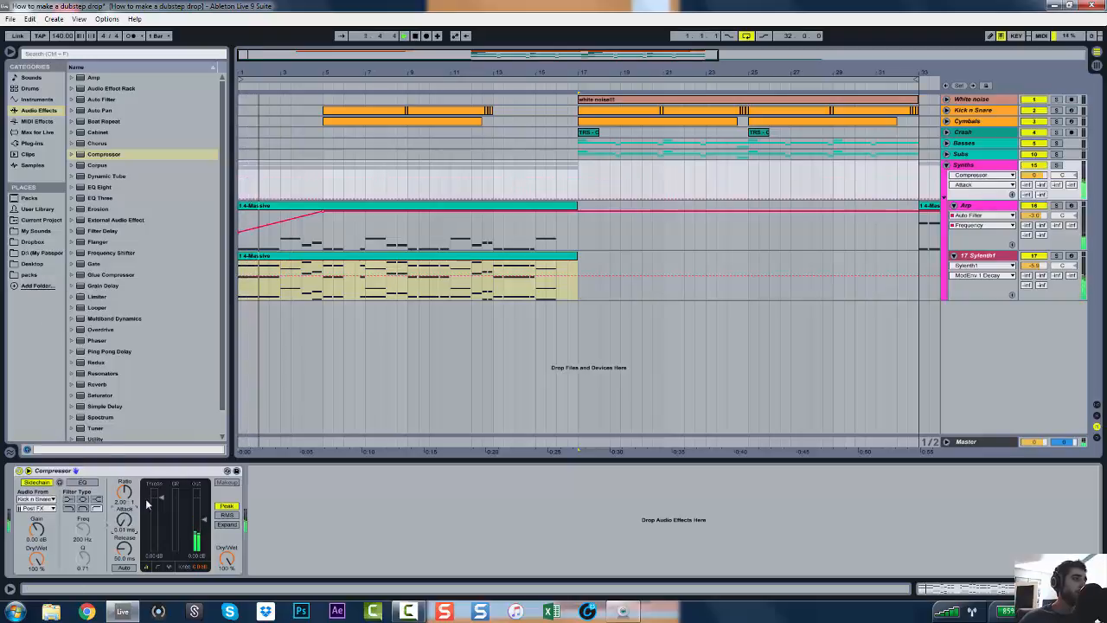
left_click_drag(161, 498, 162, 509)
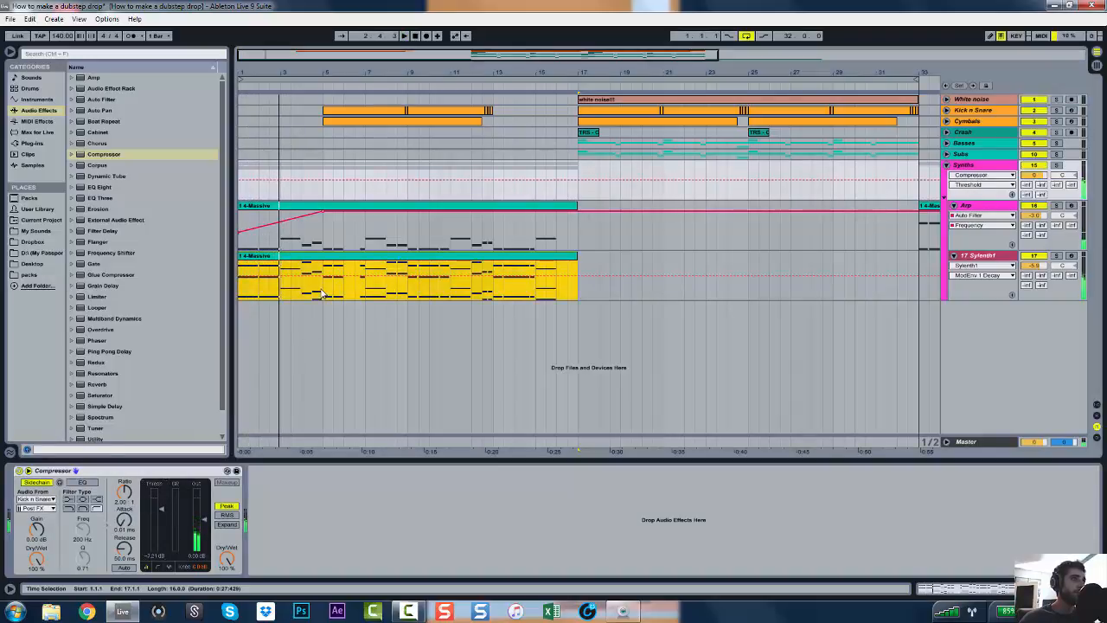
Lower the release of the Synths group's Compressor to 17.5 ms and raise its ratio slightly during playback
left_click(322, 295)
left_click(978, 257)
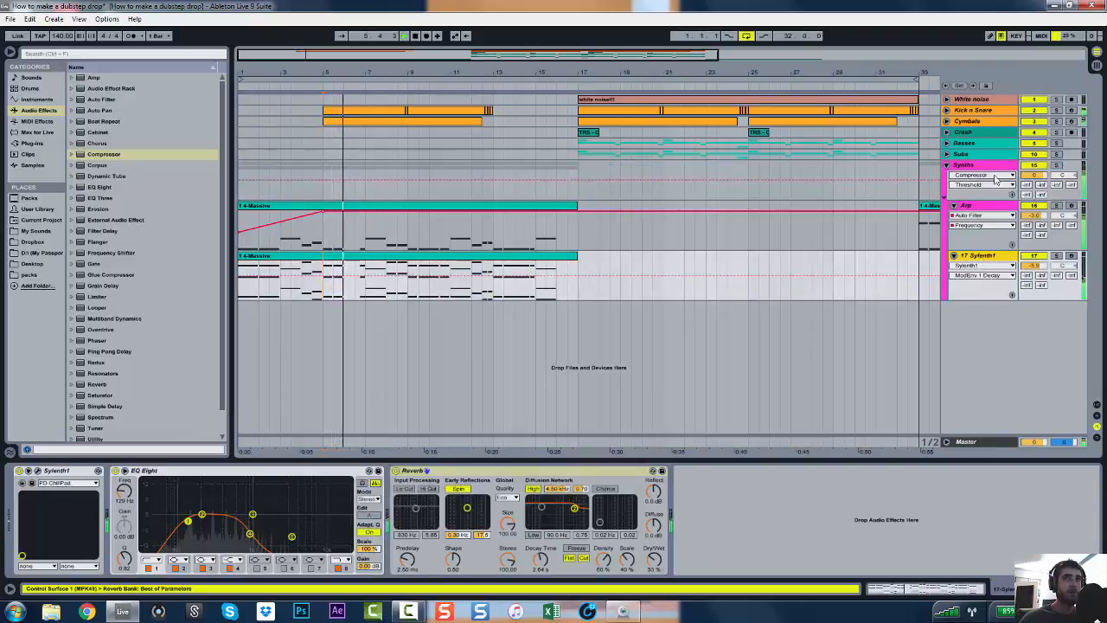
left_click(994, 166)
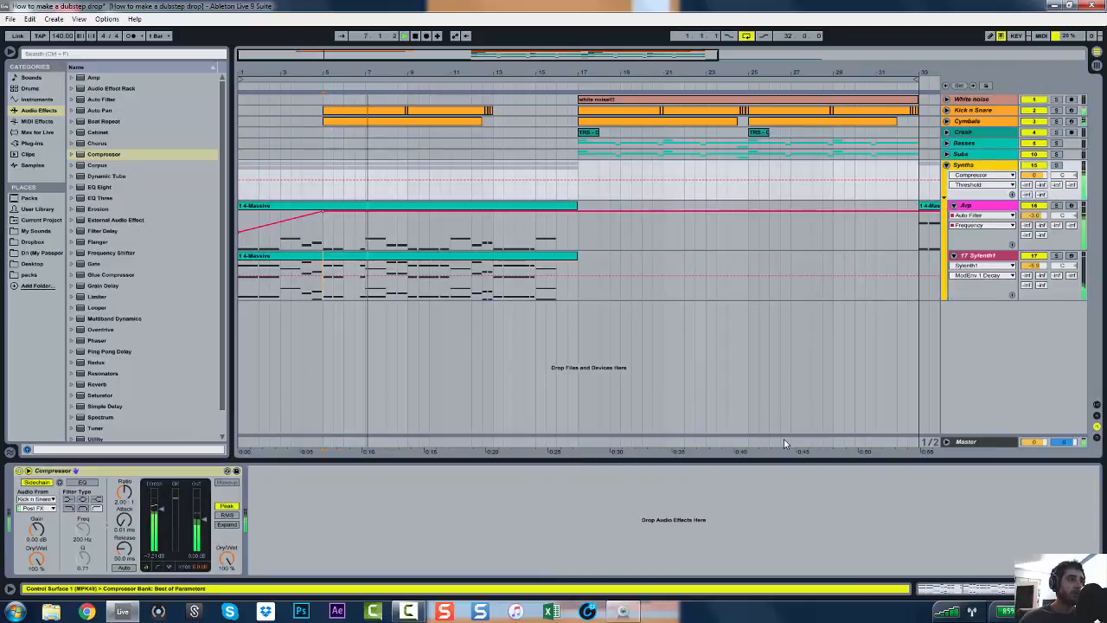
left_click_drag(124, 549, 124, 564)
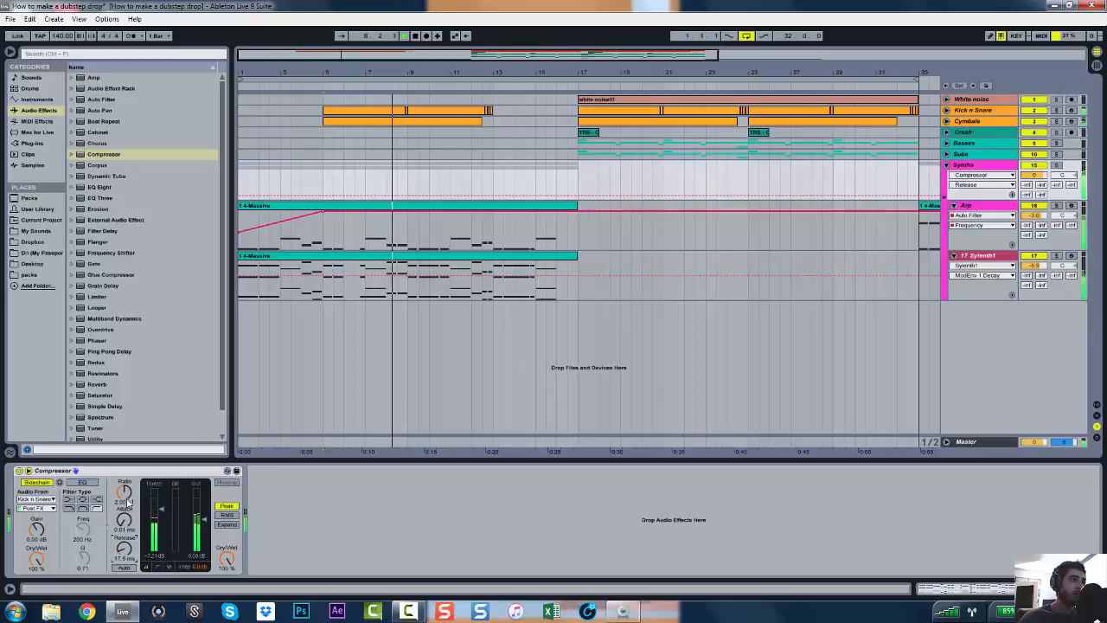
left_click_drag(124, 492, 125, 484)
left_click(370, 459)
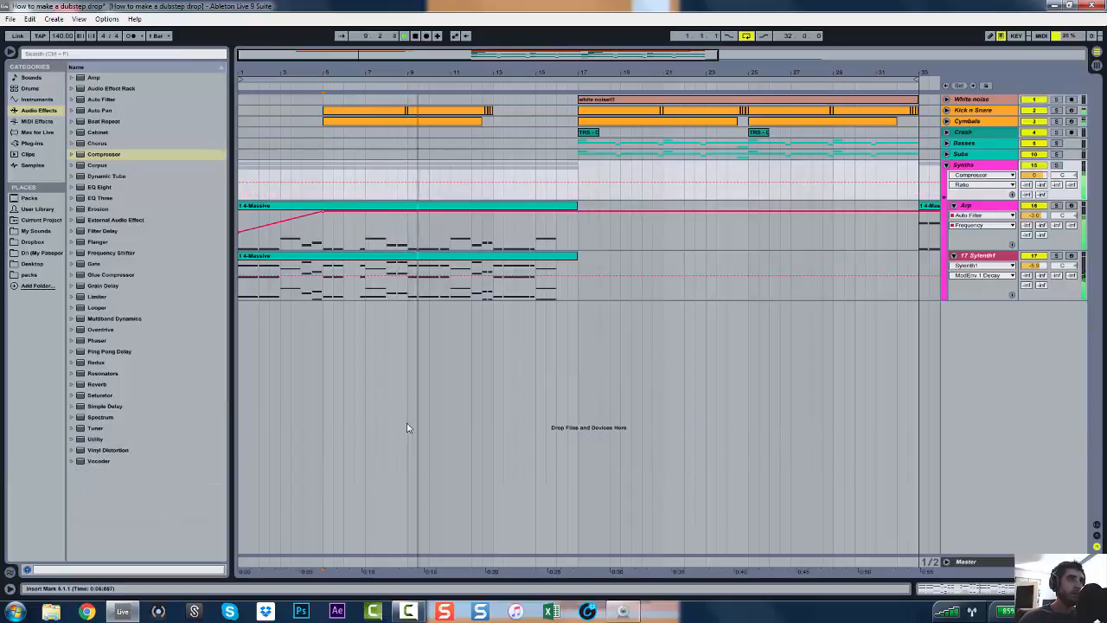
Unfold the Subs group and insert a new MIDI track below its Serum_x64 track
left_click_drag(420, 63, 566, 74)
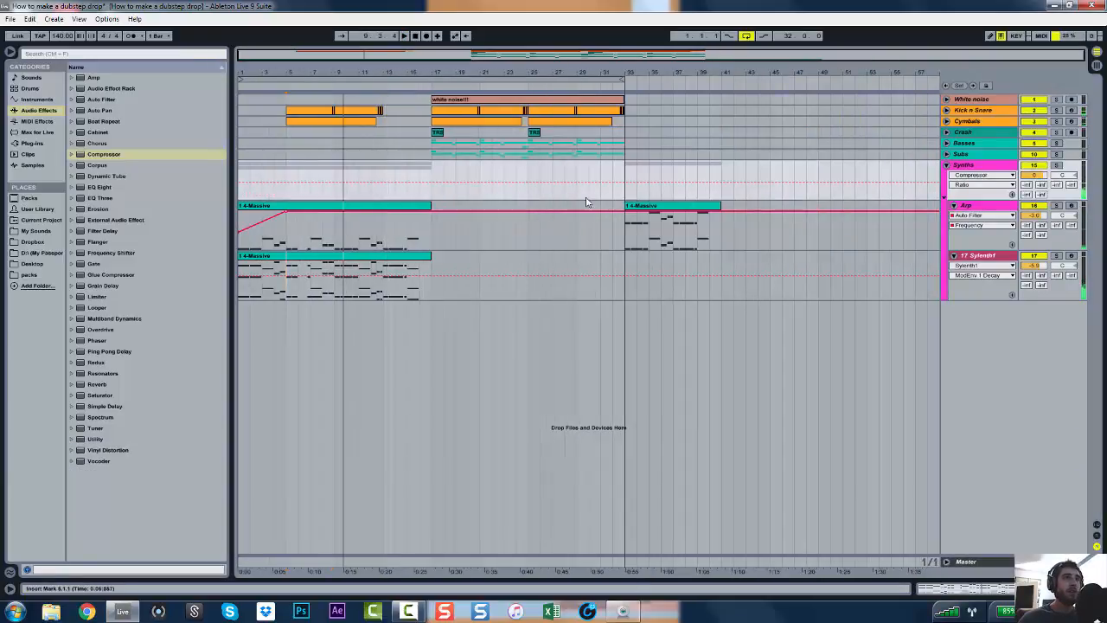
left_click(946, 155)
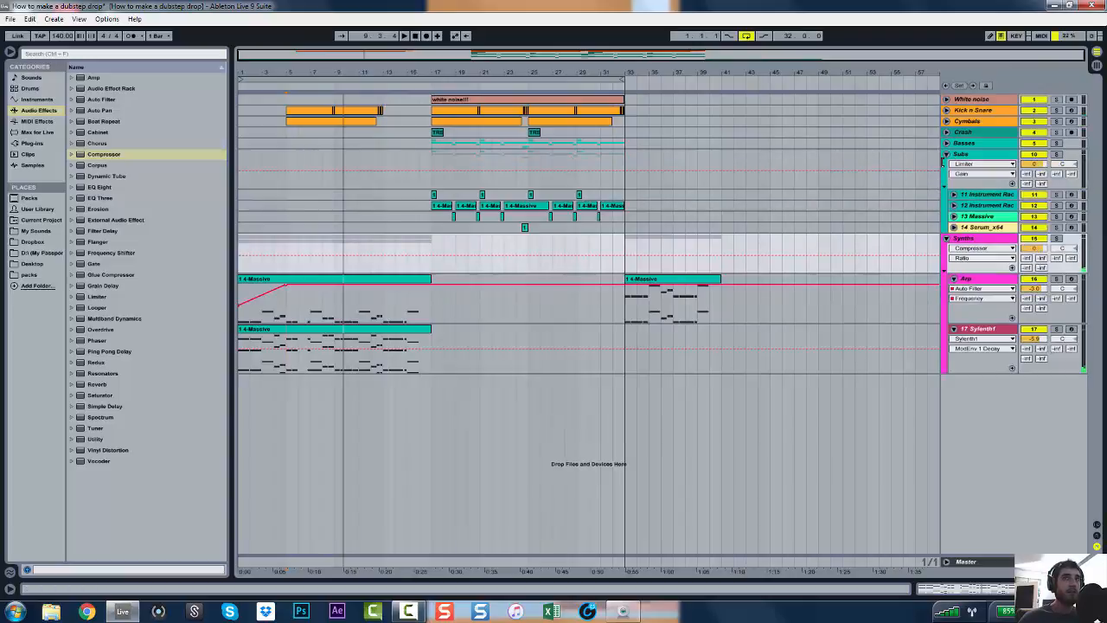
left_click(946, 155)
left_click(946, 155)
left_click(974, 228)
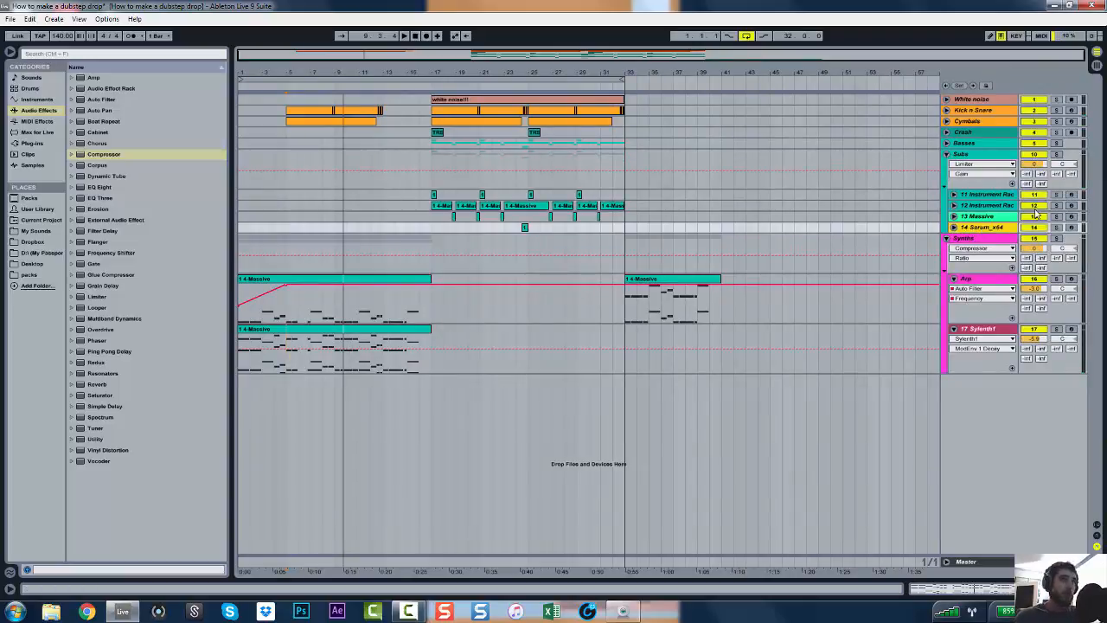
key("ctrl+shift+t")
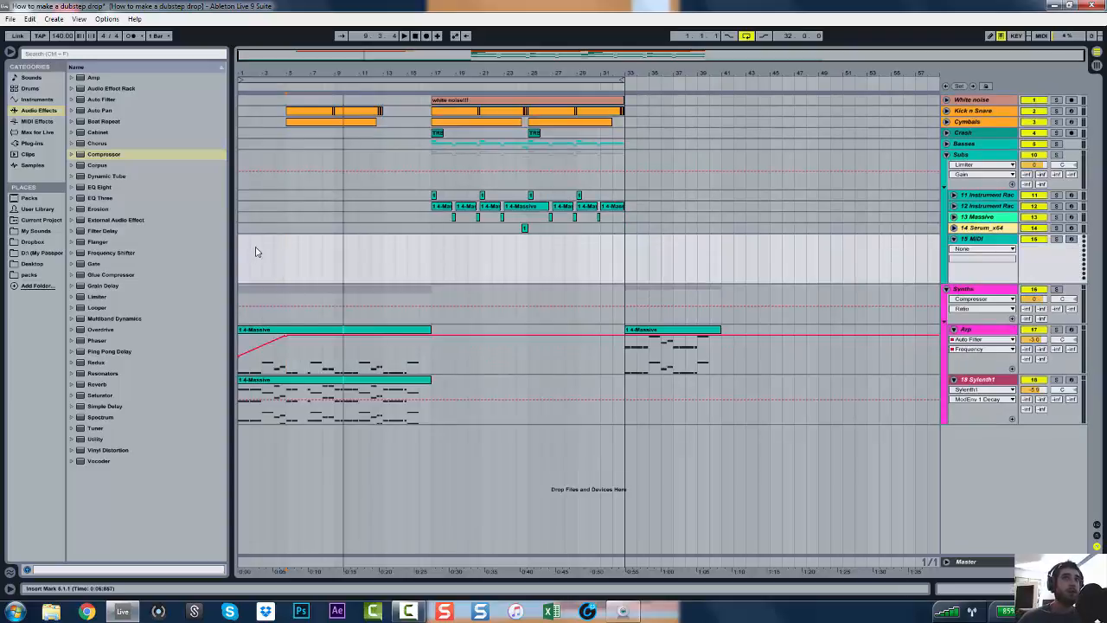
Search the Sounds library for "hip hop" and load Hip-Hop Sub Bass.adg onto the new MIDI track
left_click(64, 55)
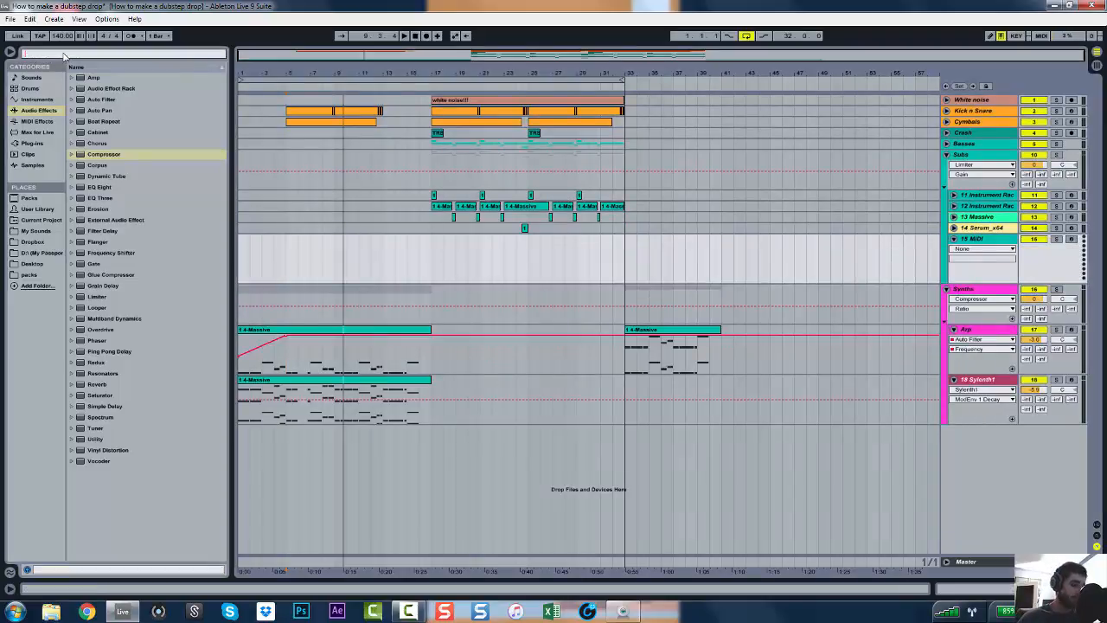
type("hip")
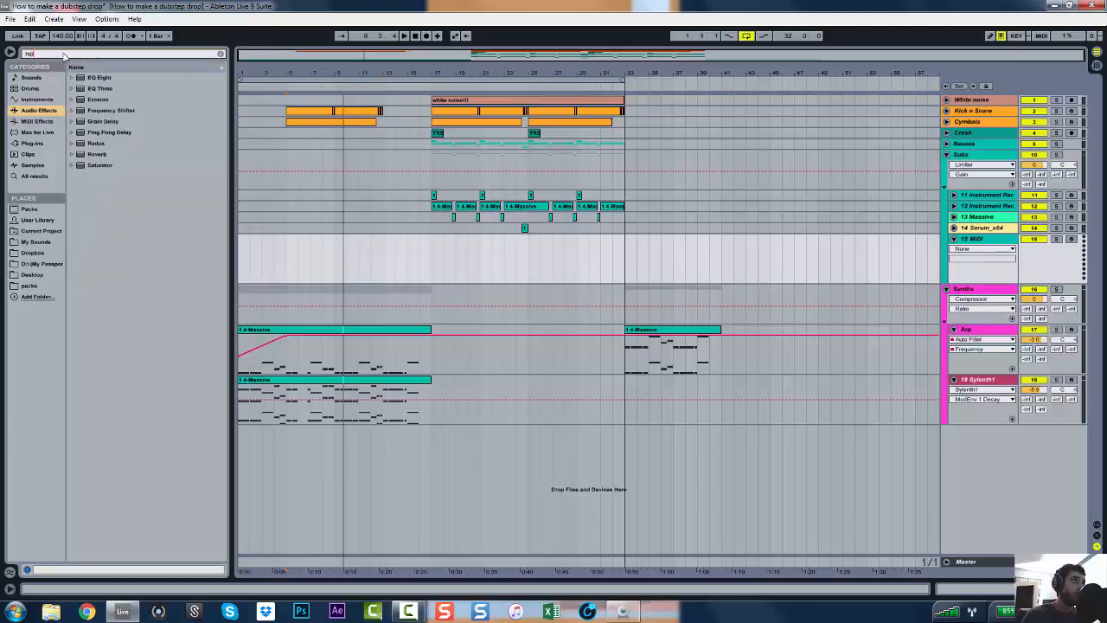
type(" hop")
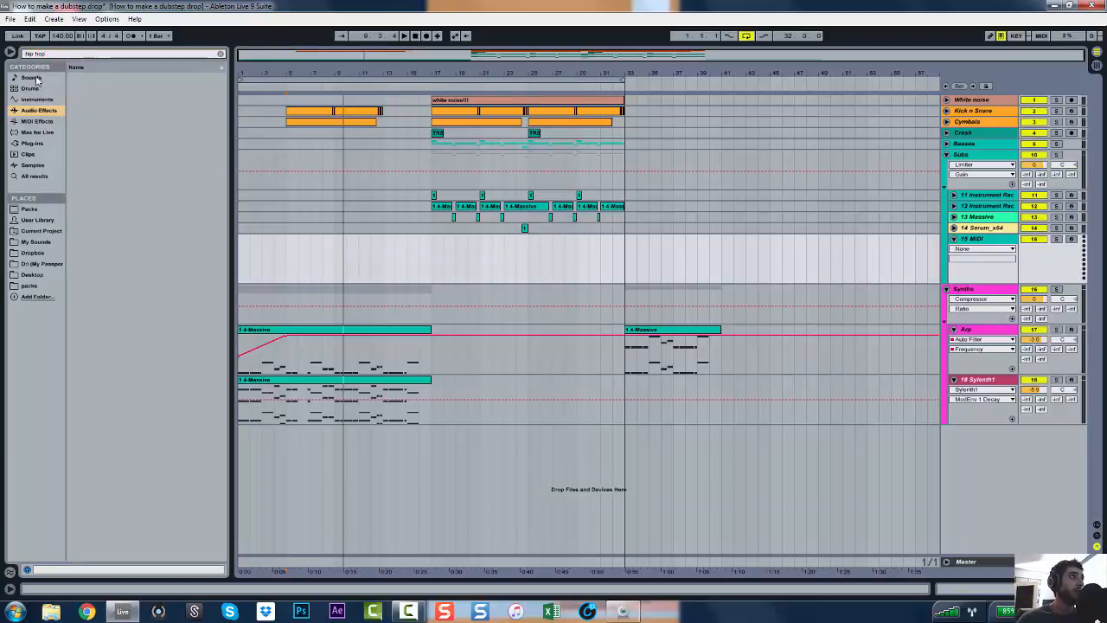
left_click(37, 79)
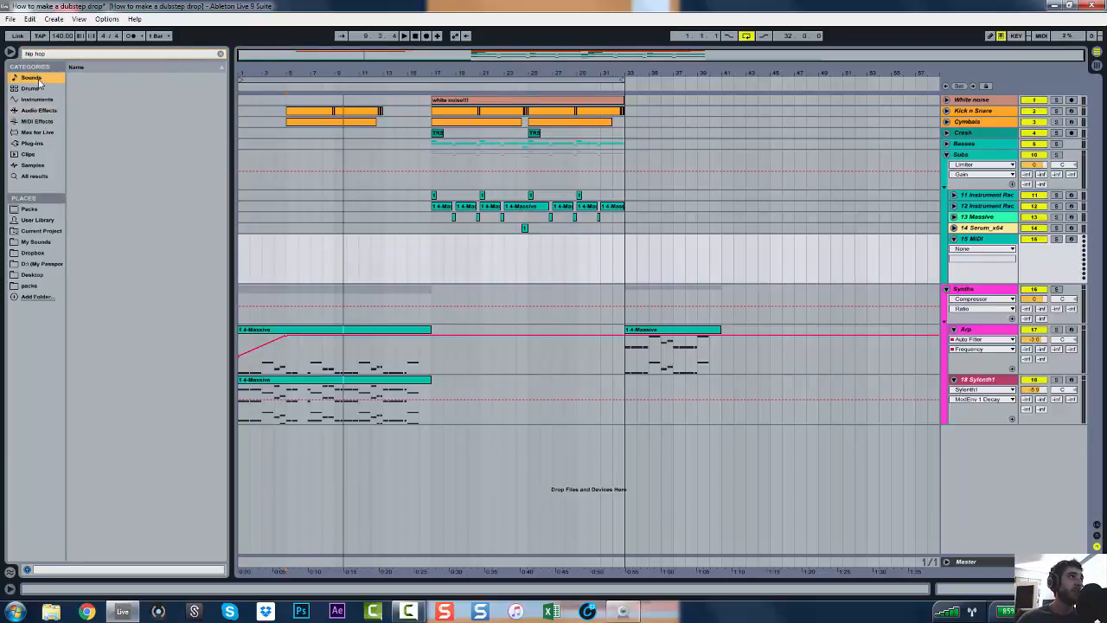
left_click(74, 78)
left_click(97, 90)
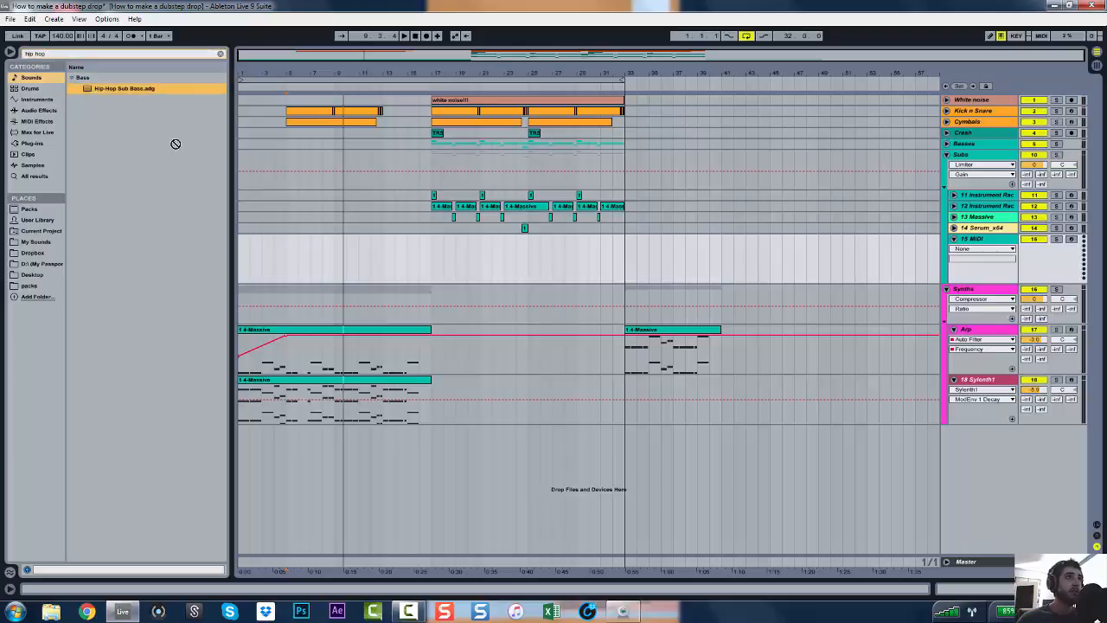
left_click_drag(424, 274, 424, 265)
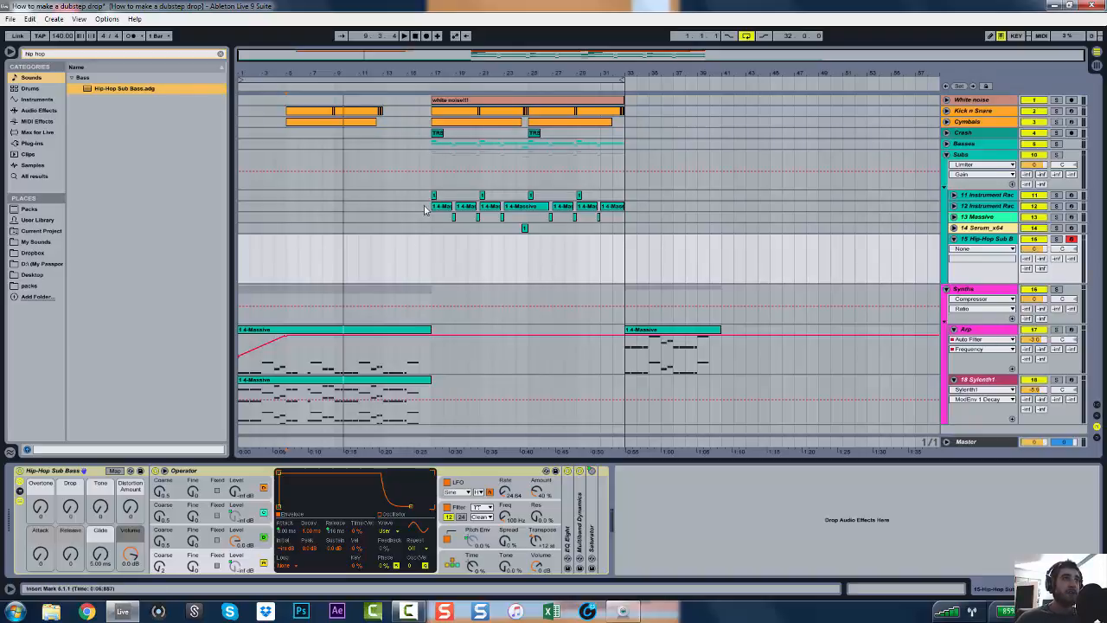
Copy the Arp track's intro clip to the Hip-Hop Sub Bass track and trim it to run from bar 5 to bar 13
left_click(373, 323)
left_click_drag(374, 329, 377, 237)
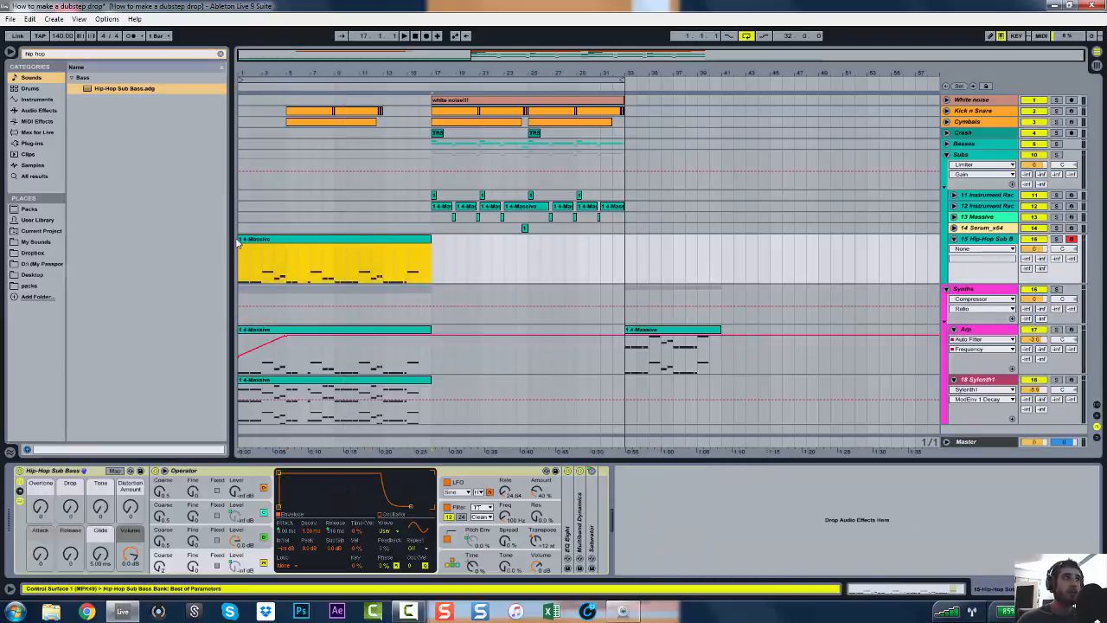
left_click_drag(239, 259, 286, 260)
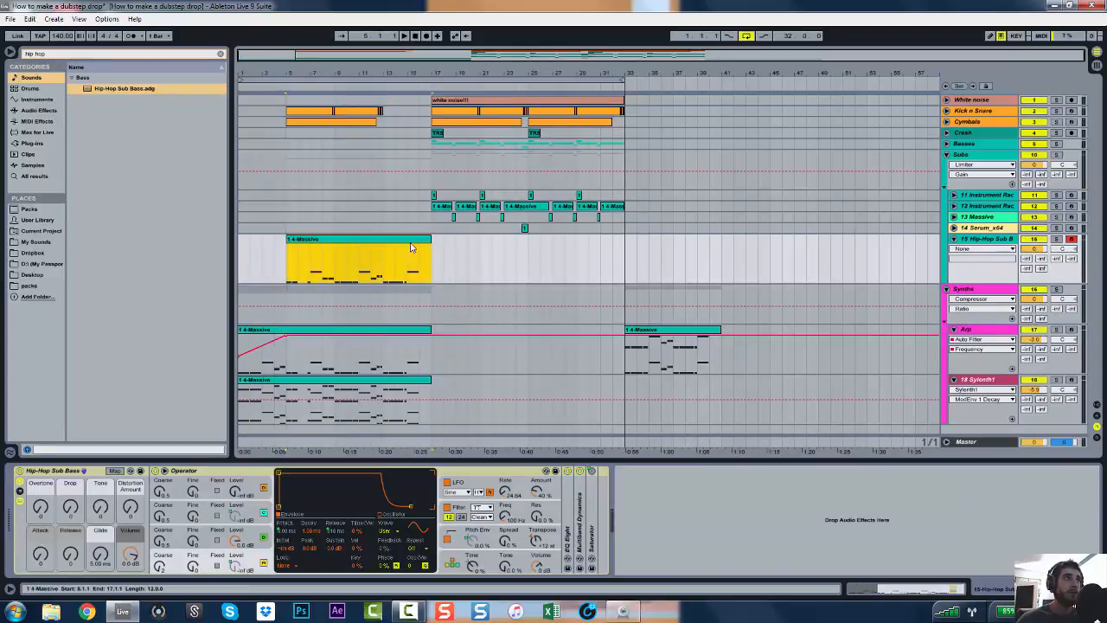
left_click_drag(425, 242, 381, 239)
key("ctrl+z")
Transpose all notes of the Hip-Hop Sub Bass clip down three octaves
double_click(363, 243)
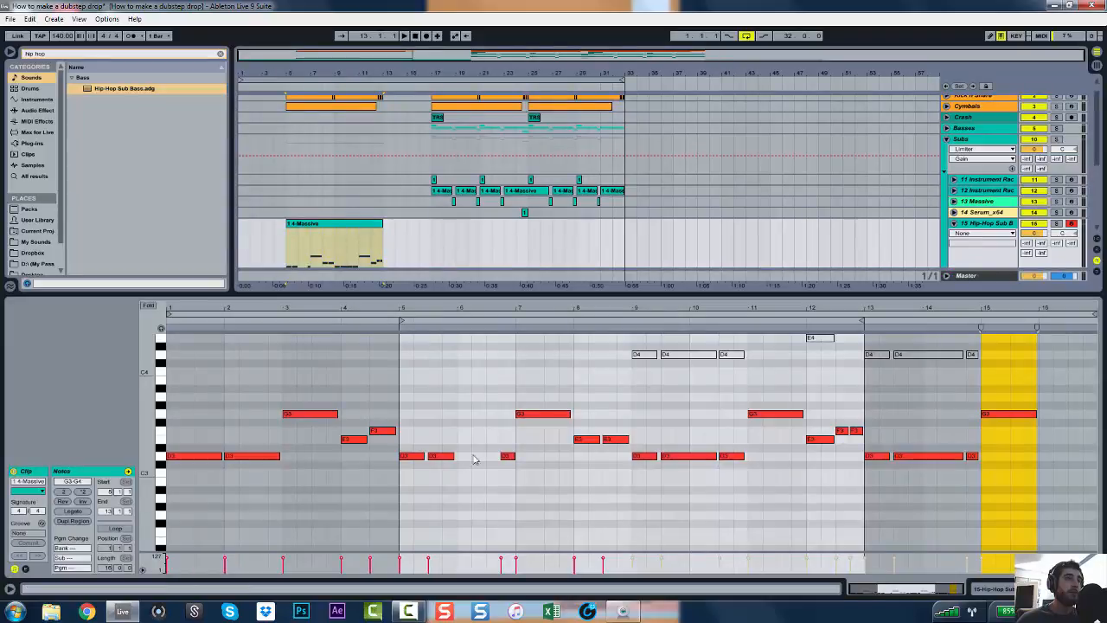
key("ctrl+a")
key("shift+Down")
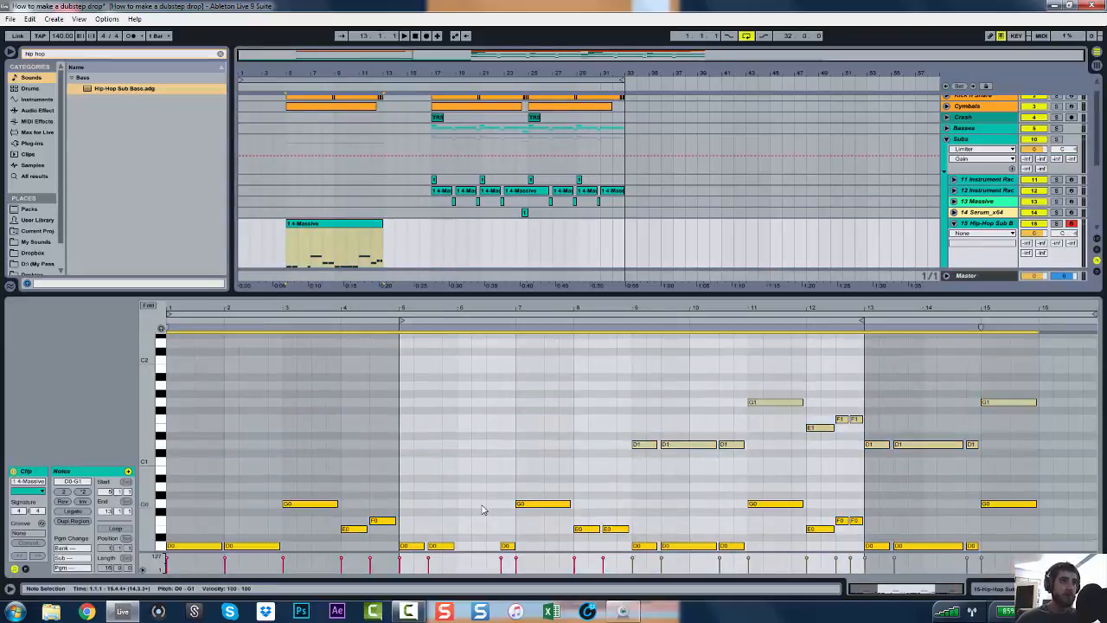
Audition the sub bass from bar 5, both soloed and with the full mix, and close the note editor
key("space")
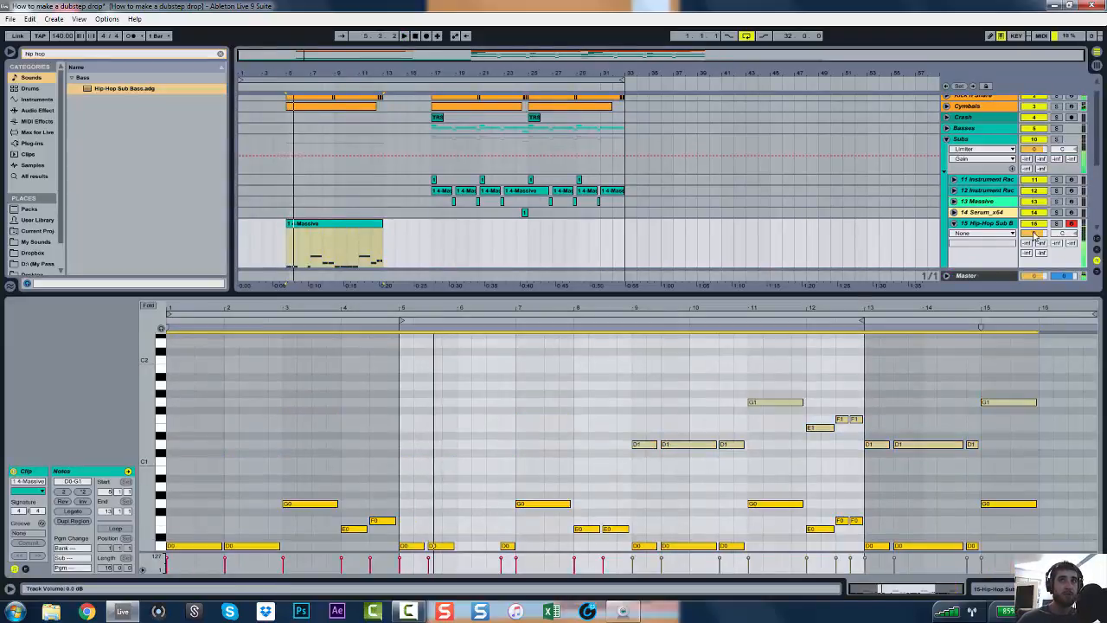
left_click(1056, 223)
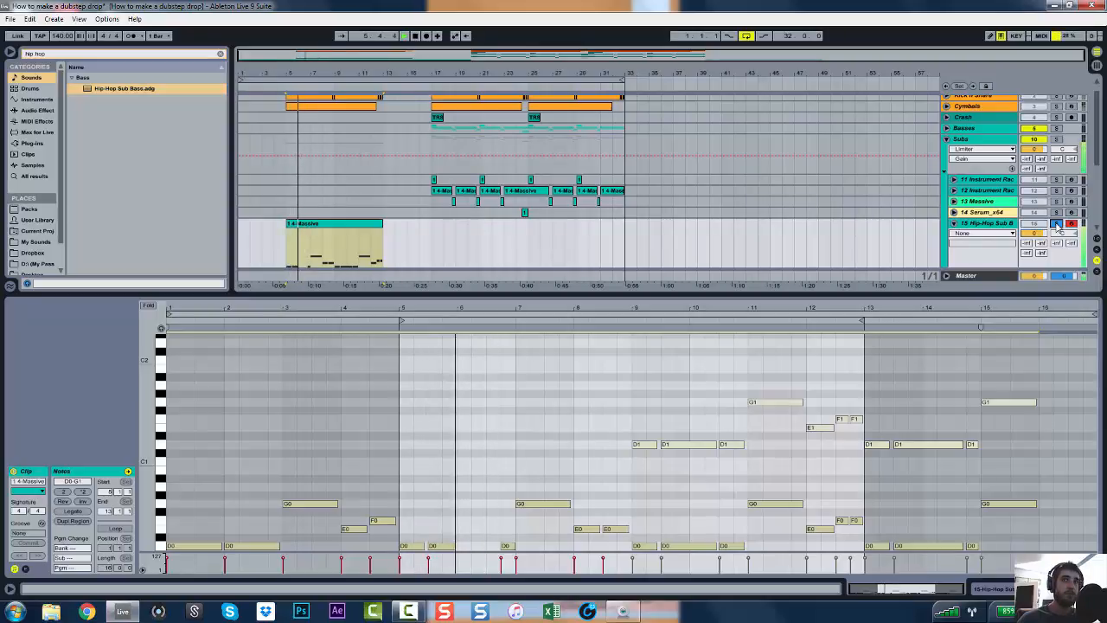
left_click(1056, 224)
key("space")
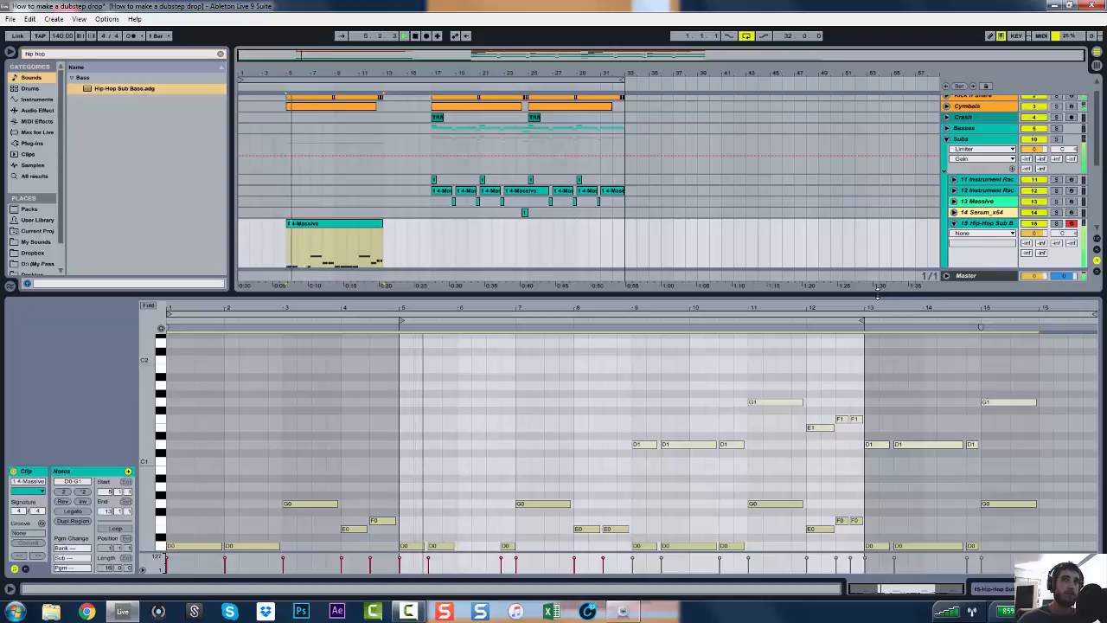
double_click(876, 295)
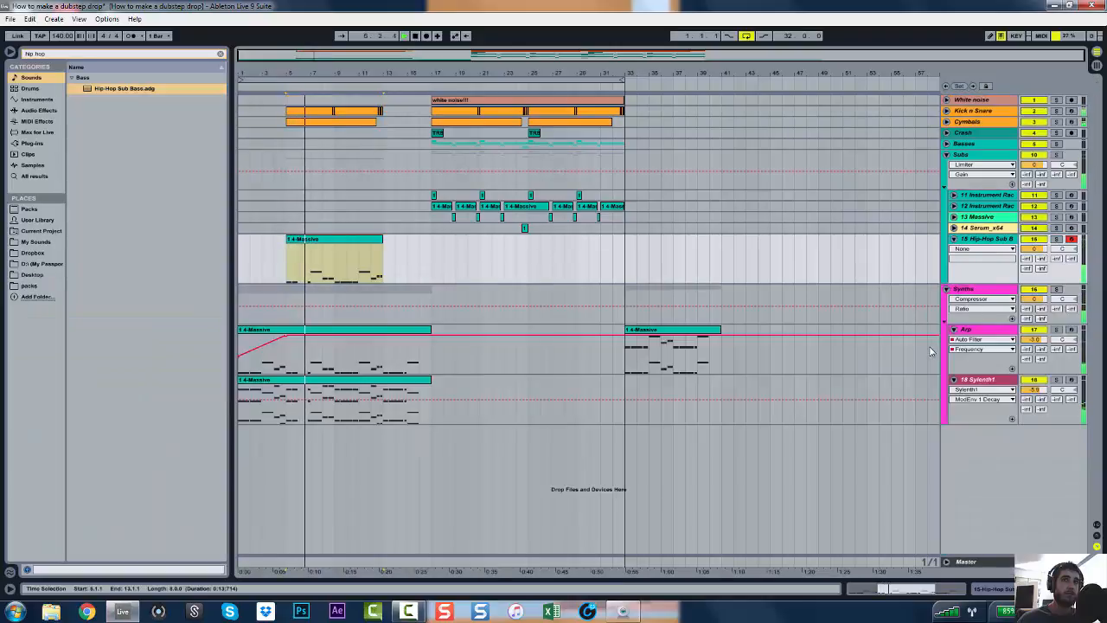
key("space")
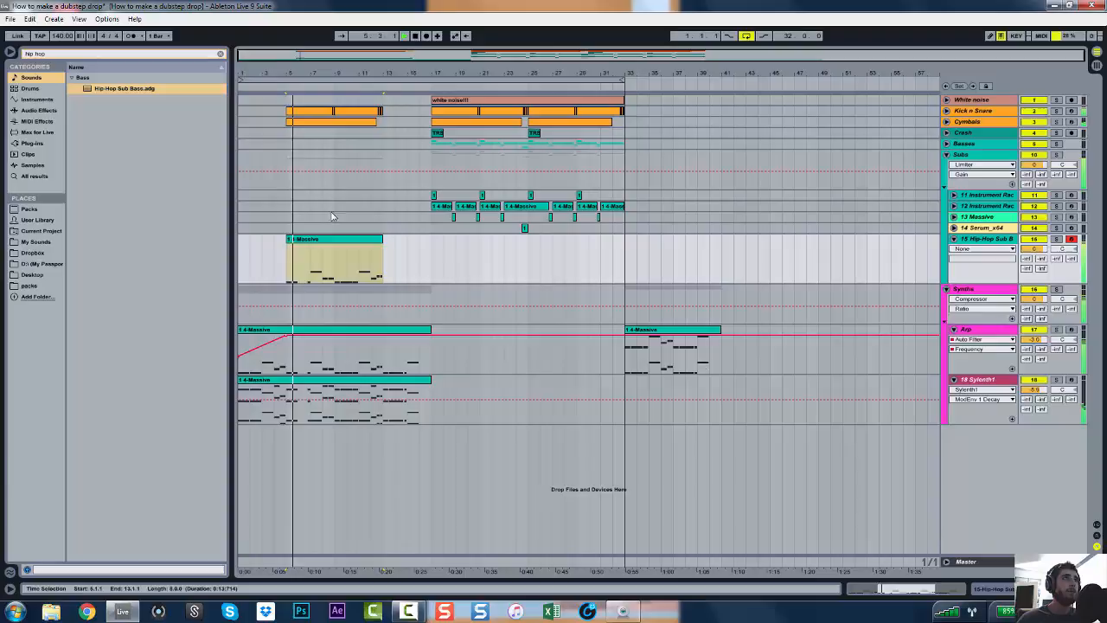
left_click(415, 36)
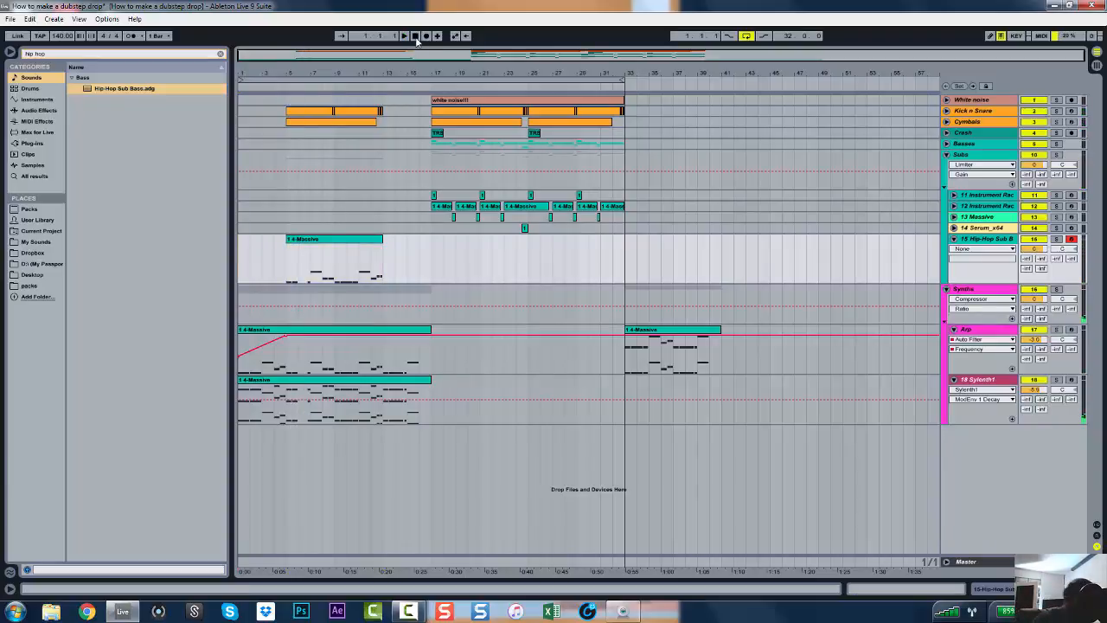
Play the arrangement from the sub bass clip's start and slightly reduce the Hip-Hop Sub Bass track's height
left_click(313, 242)
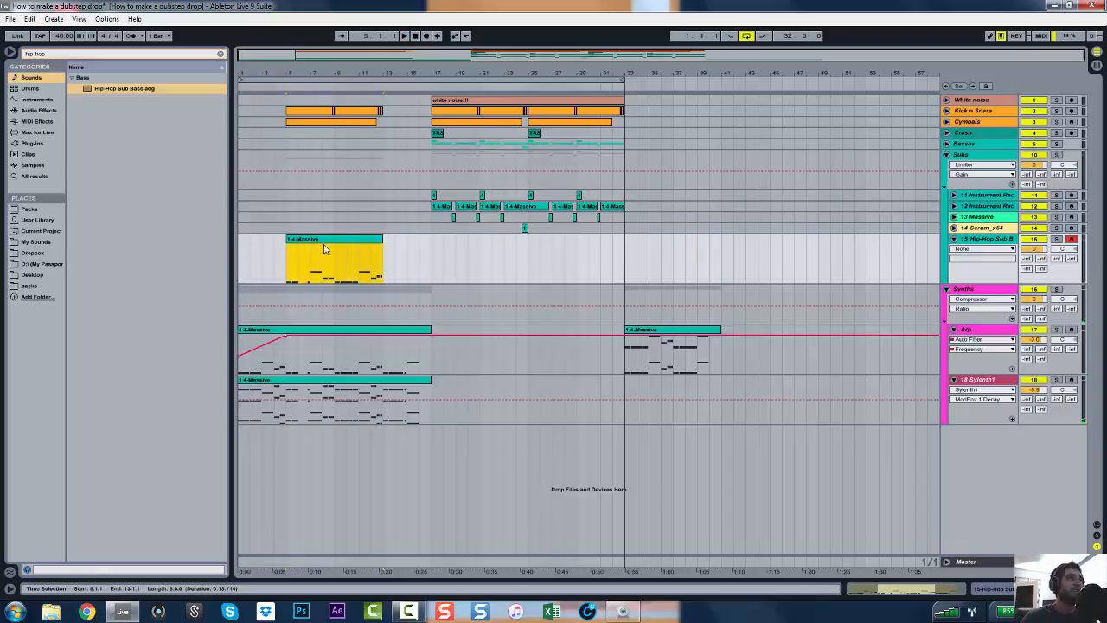
key("space")
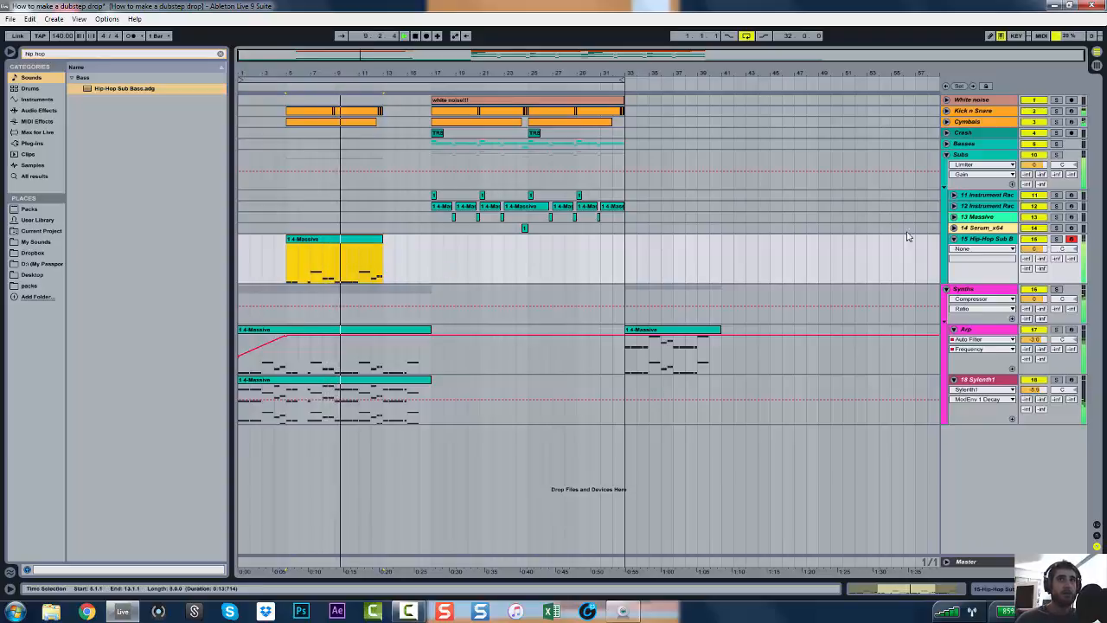
left_click_drag(980, 282, 982, 268)
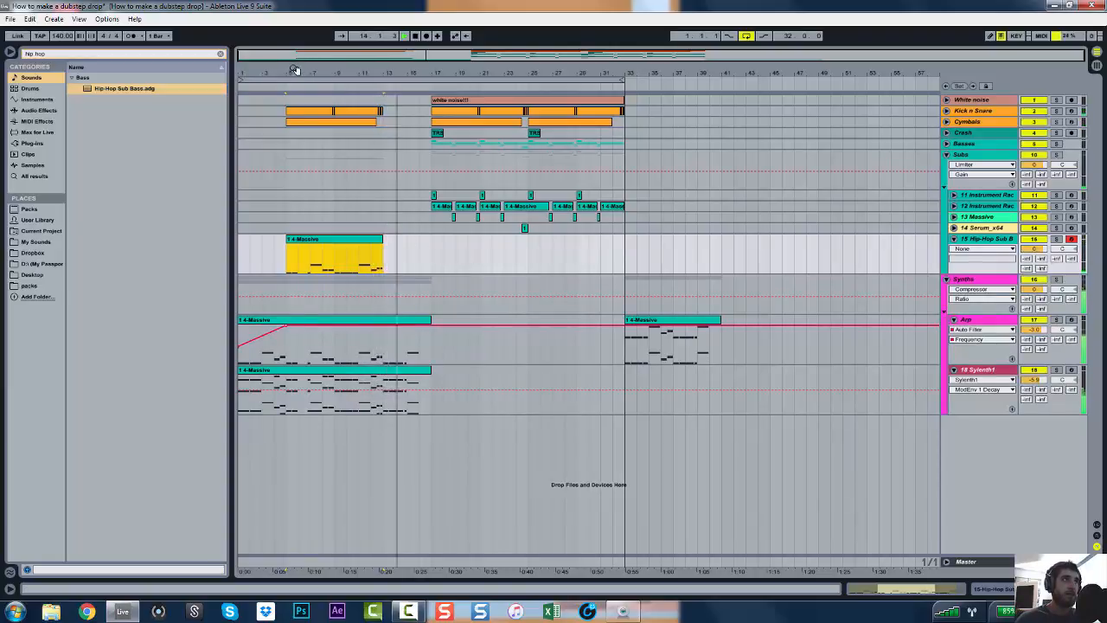
Shorten the G0 note at bar 7 of the sub bass clip to about half a bar and play the clip
left_click_drag(294, 69, 361, 202)
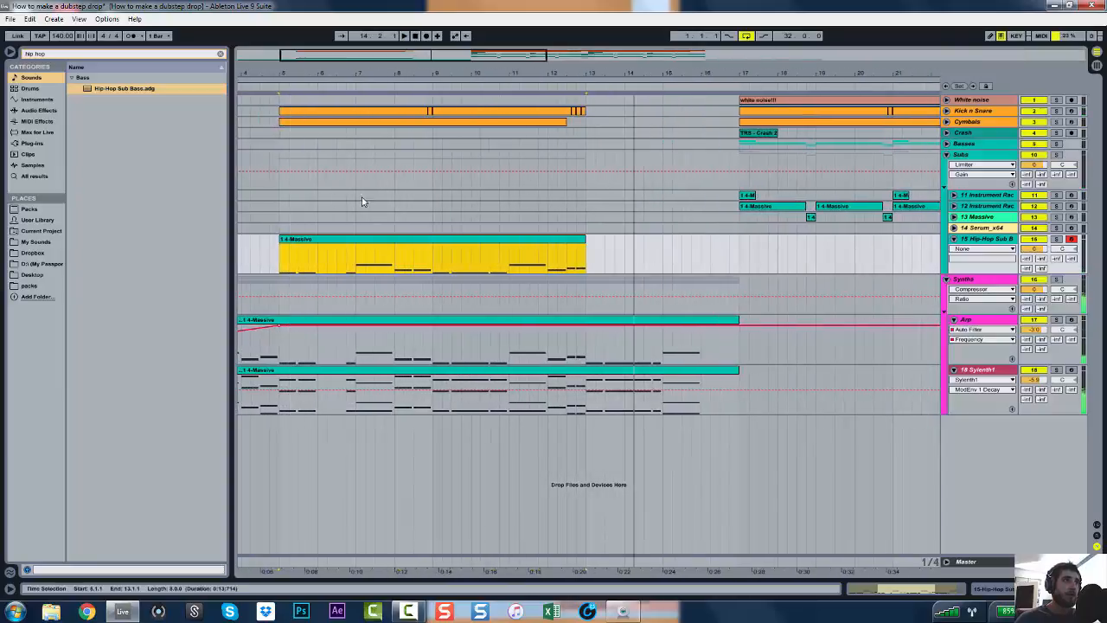
double_click(386, 245)
left_click(473, 528)
left_click(553, 504)
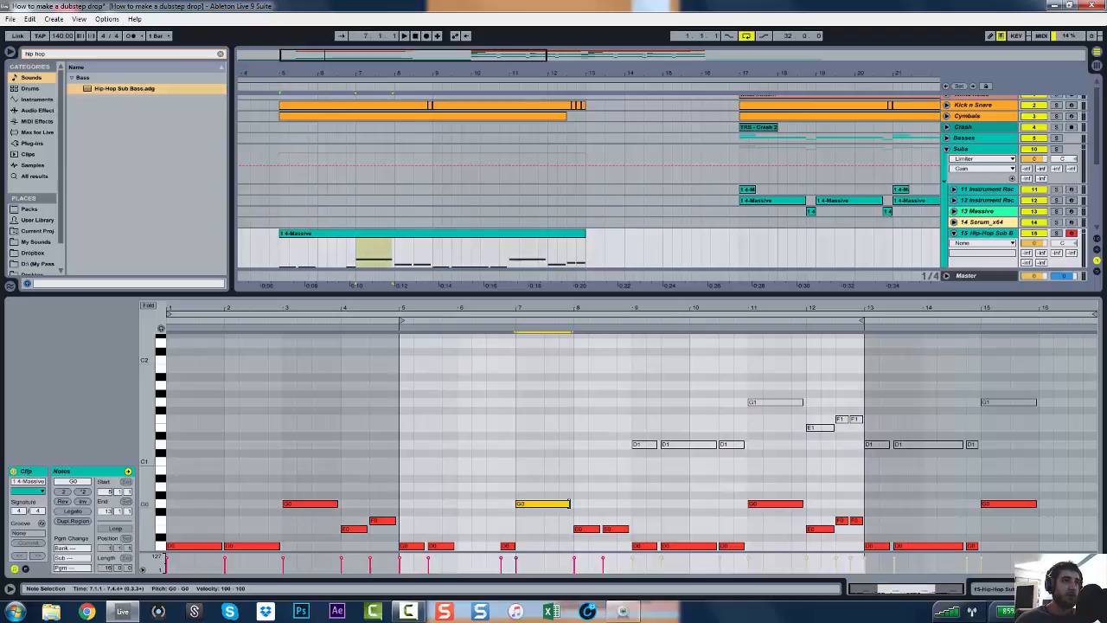
left_click_drag(568, 504, 547, 503)
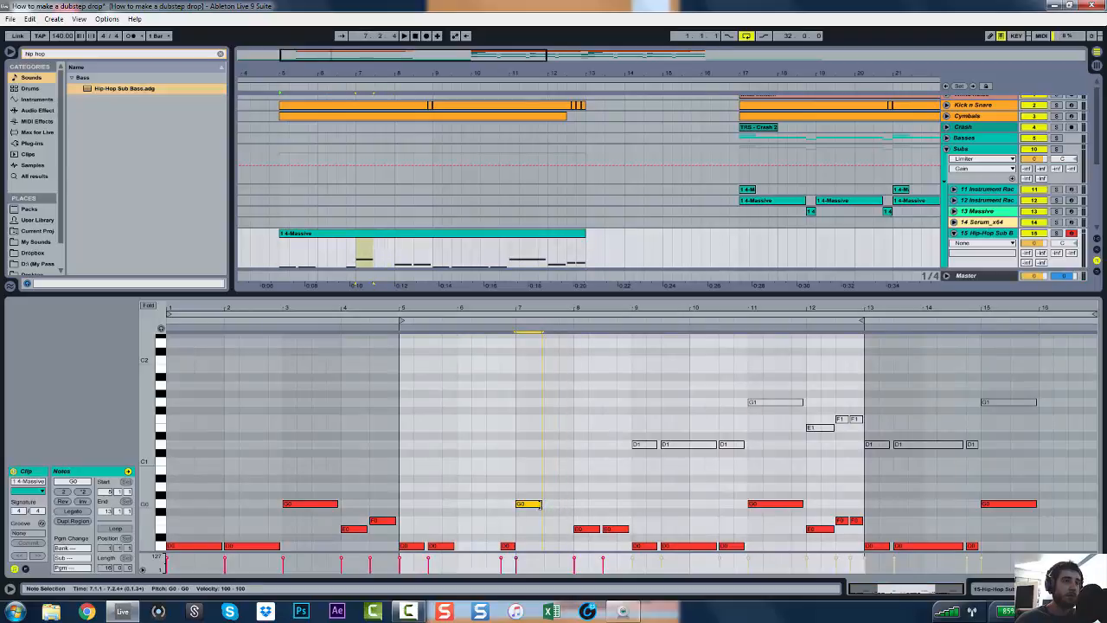
key("space")
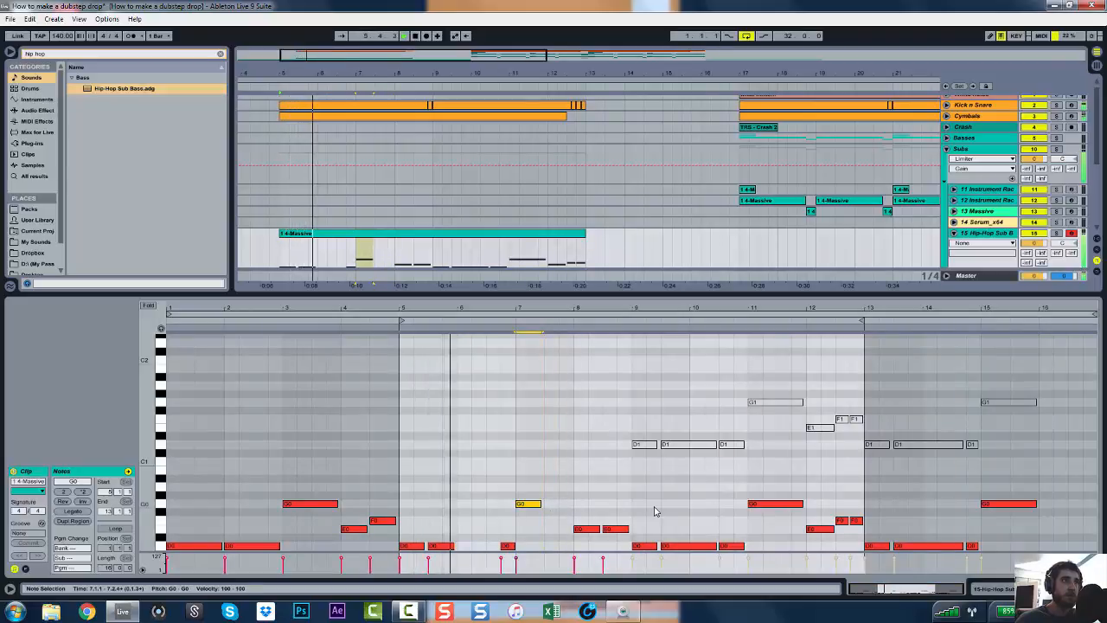
Shorten the long D0 note in bar 9 and the G0 note at bar 11 to about two beats, and fine-tune the bar 7 note's end to 7.3.1
left_click(683, 546)
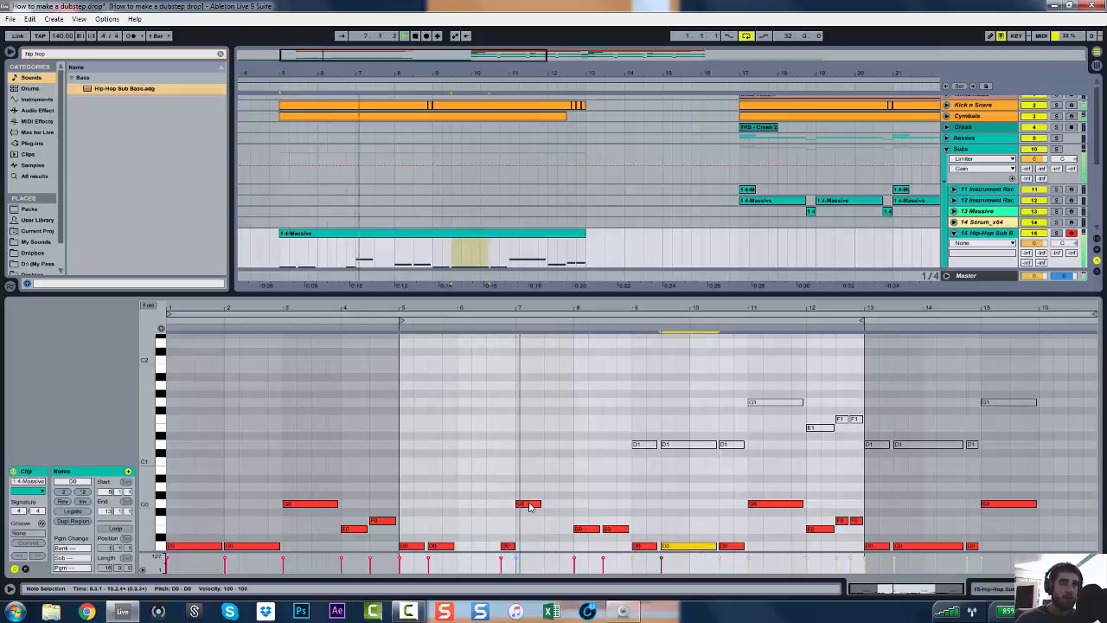
left_click_drag(530, 506, 674, 549)
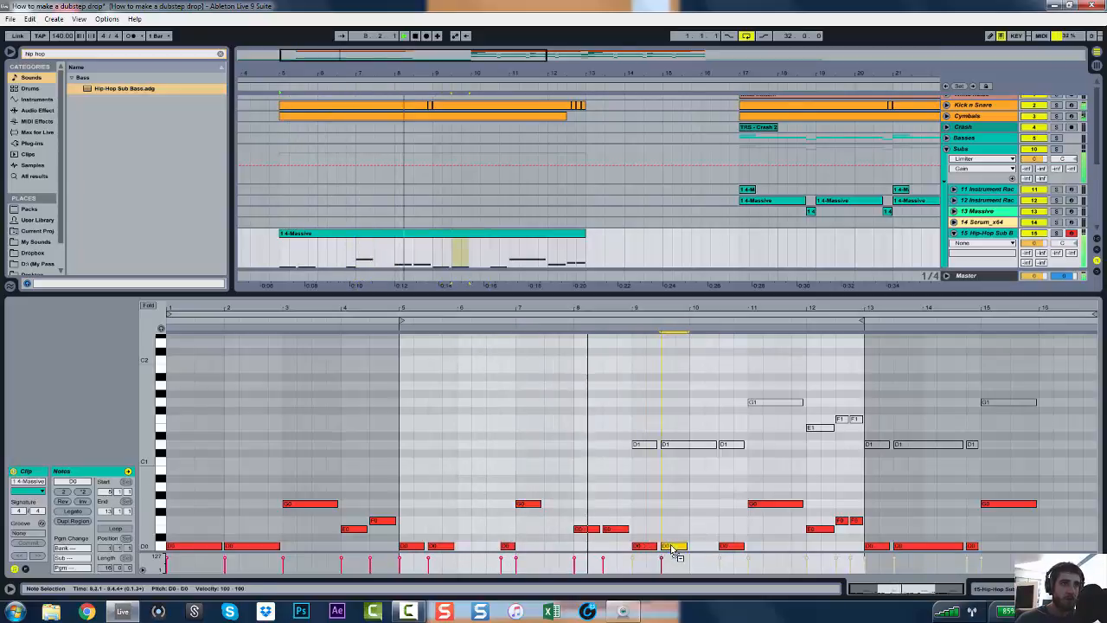
left_click(529, 504)
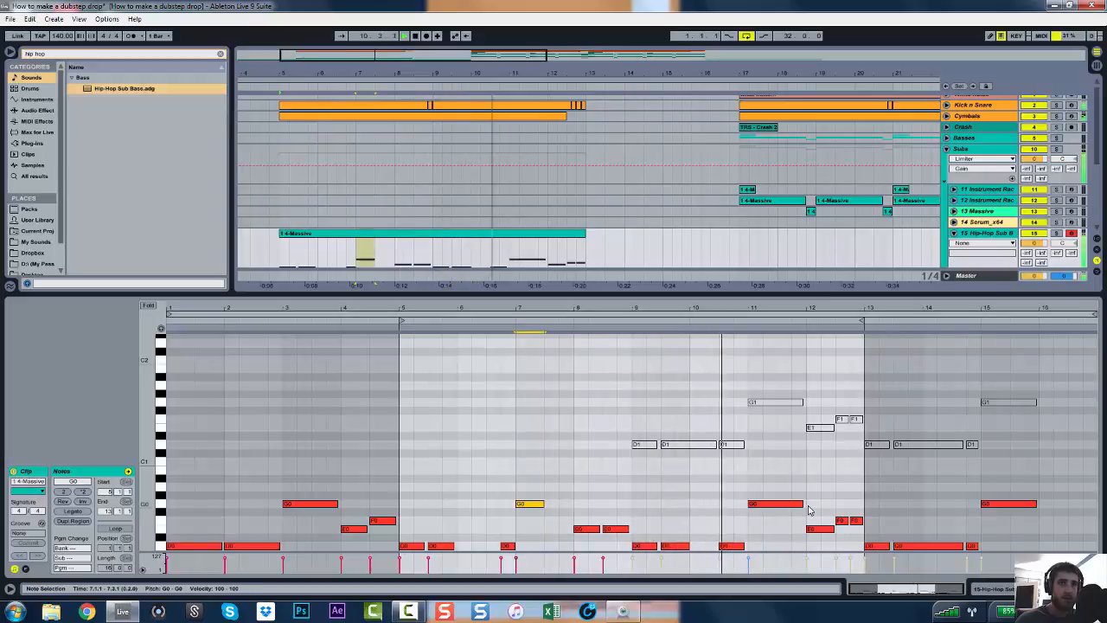
left_click_drag(801, 504, 776, 504)
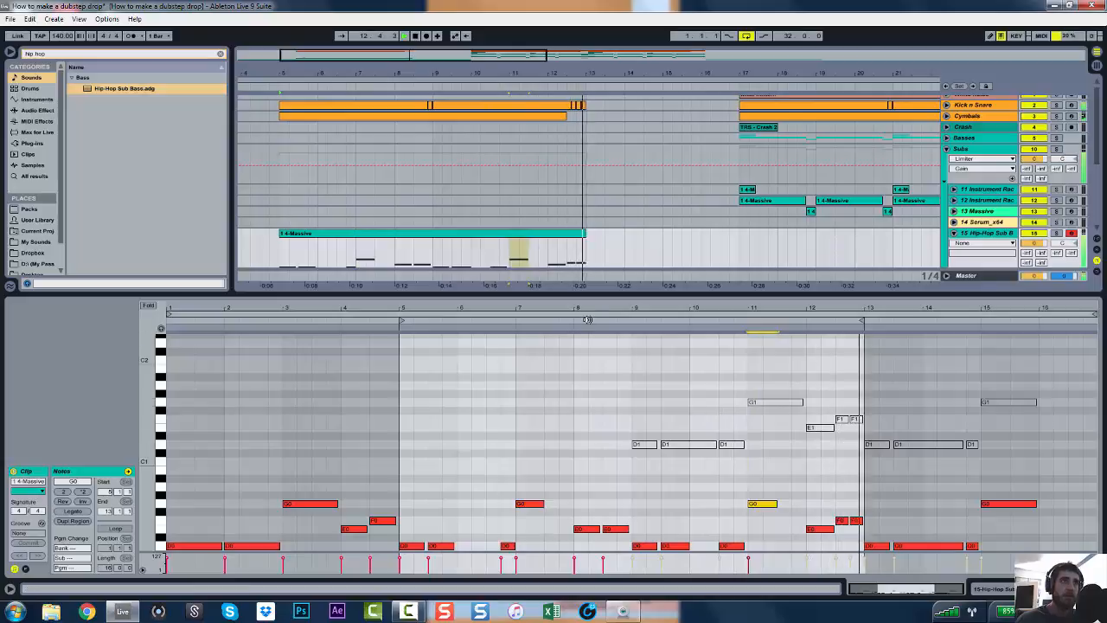
Close the note editor, stop playback, and fold the Hip-Hop Sub Bass, Arp and Sylenth1 tracks and the Synths and Subs groups
left_click(1097, 589)
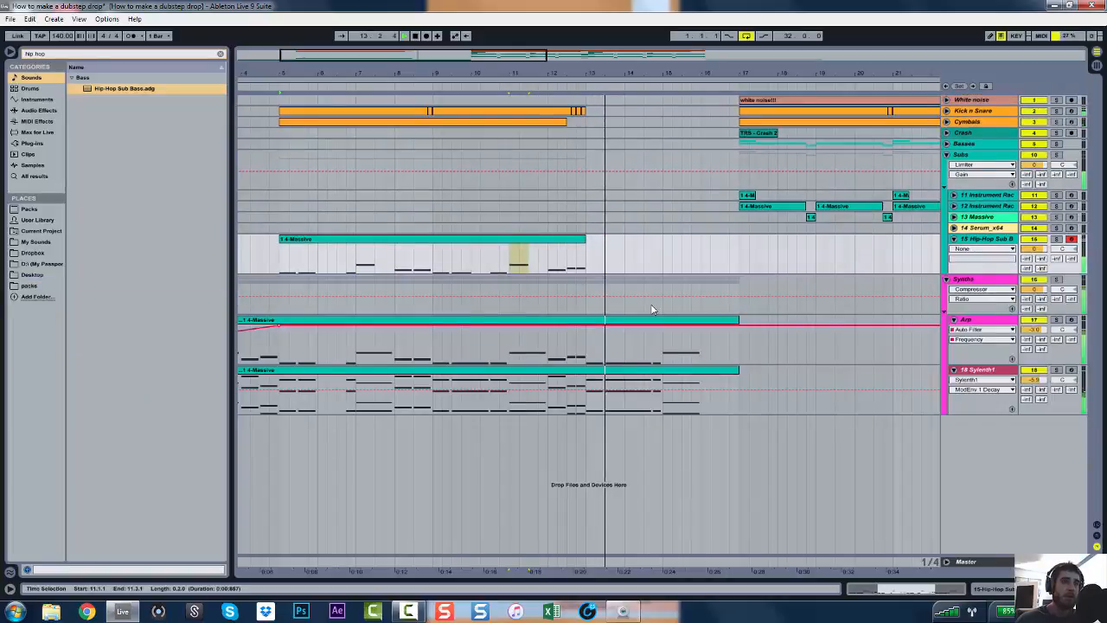
key("space")
left_click(471, 236)
left_click_drag(461, 58, 687, 60)
left_click_drag(335, 73, 345, 61)
left_click(954, 239)
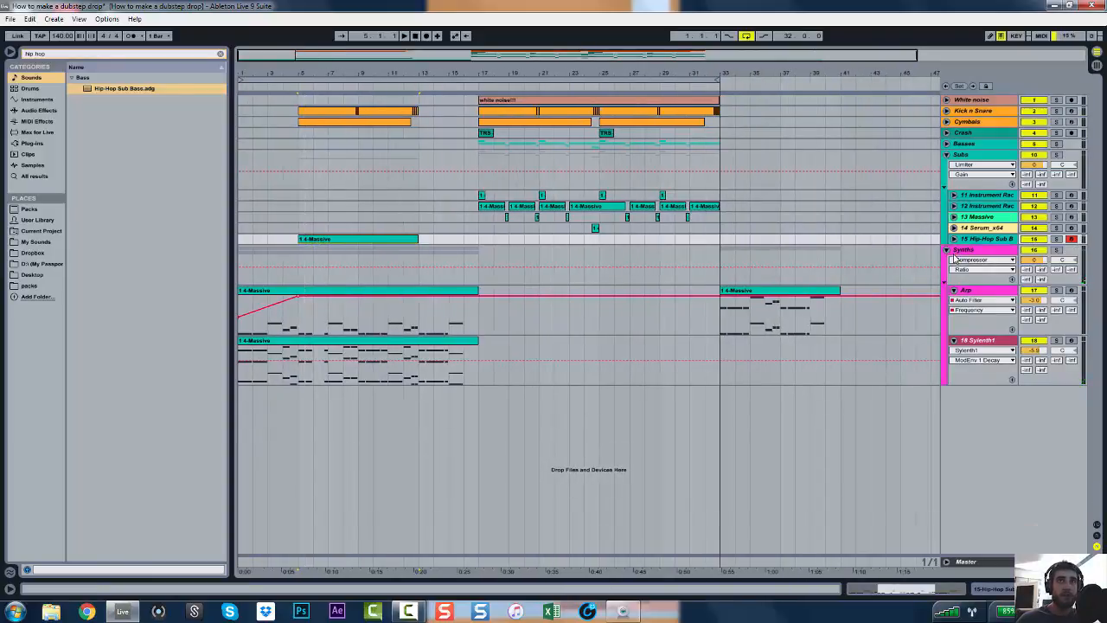
left_click(954, 290)
left_click(955, 301)
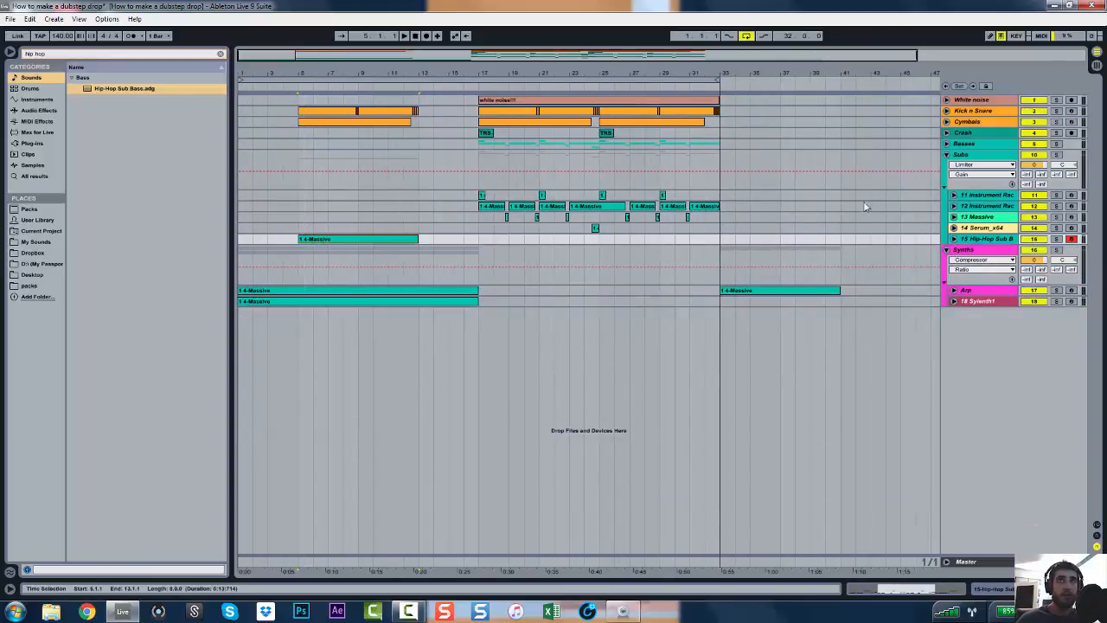
left_click(945, 249)
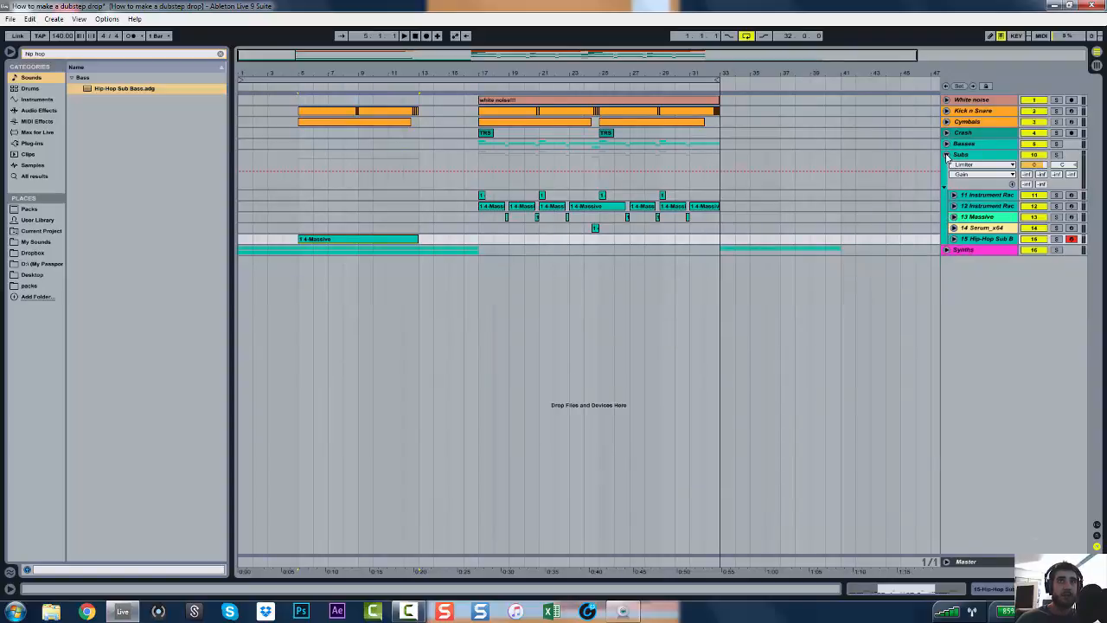
left_click(946, 155)
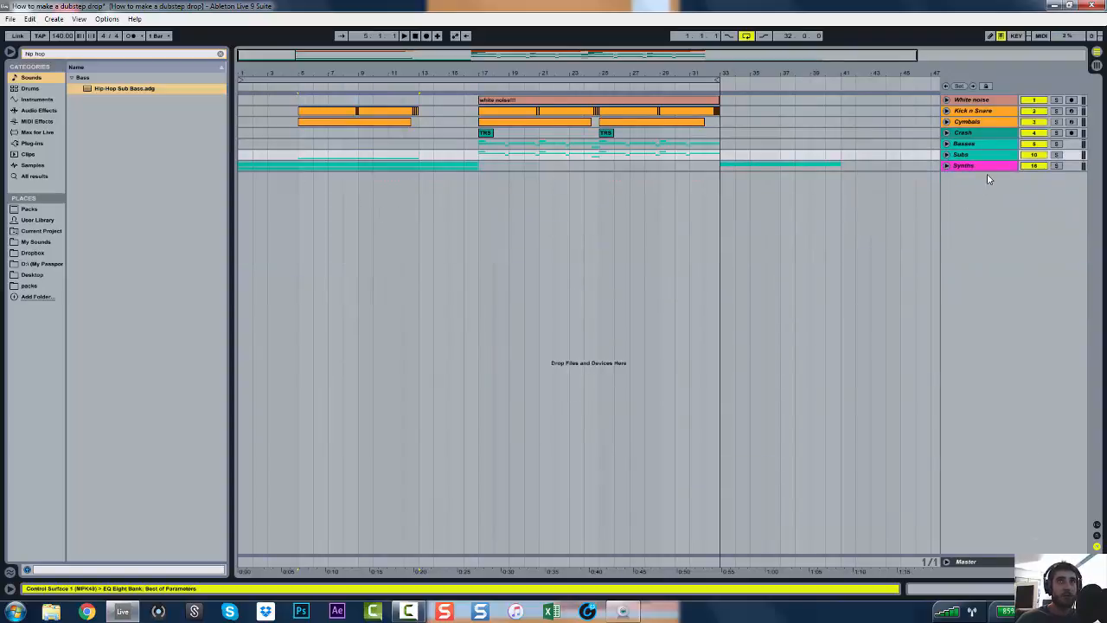
Add a new audio track below the Synths group and name it Reverse cym
left_click(991, 167)
key("ctrl+t")
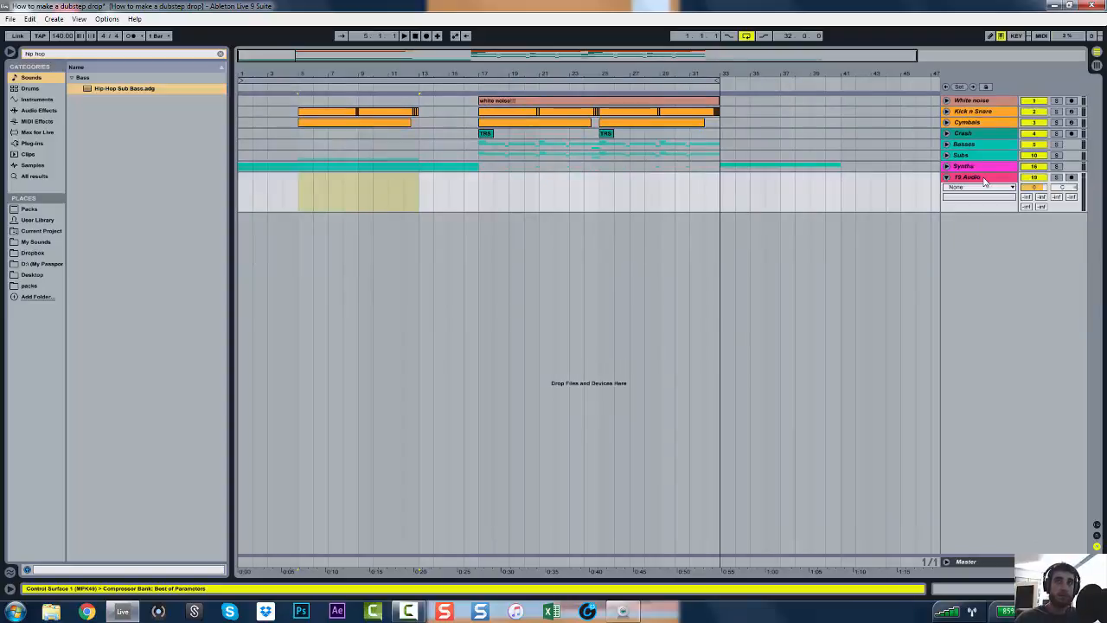
type("Cy")
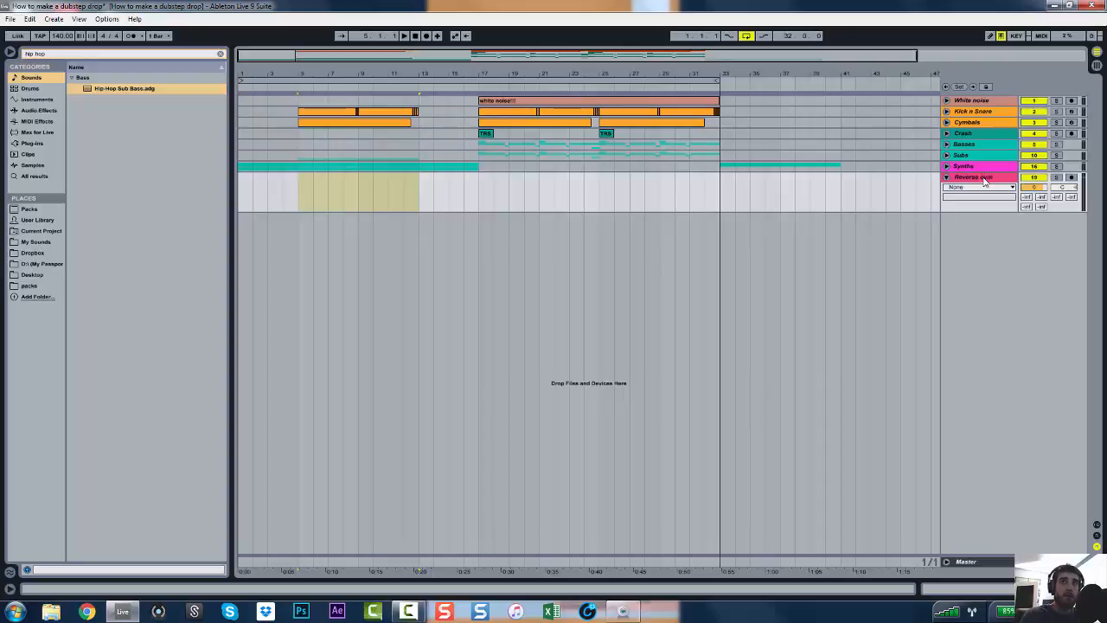
Search My Sounds for "reverse" and preview VEH2 Reverse Crash - 7.wav in the Cymbals folder of 9 Fxs > Reverse
left_click(219, 55)
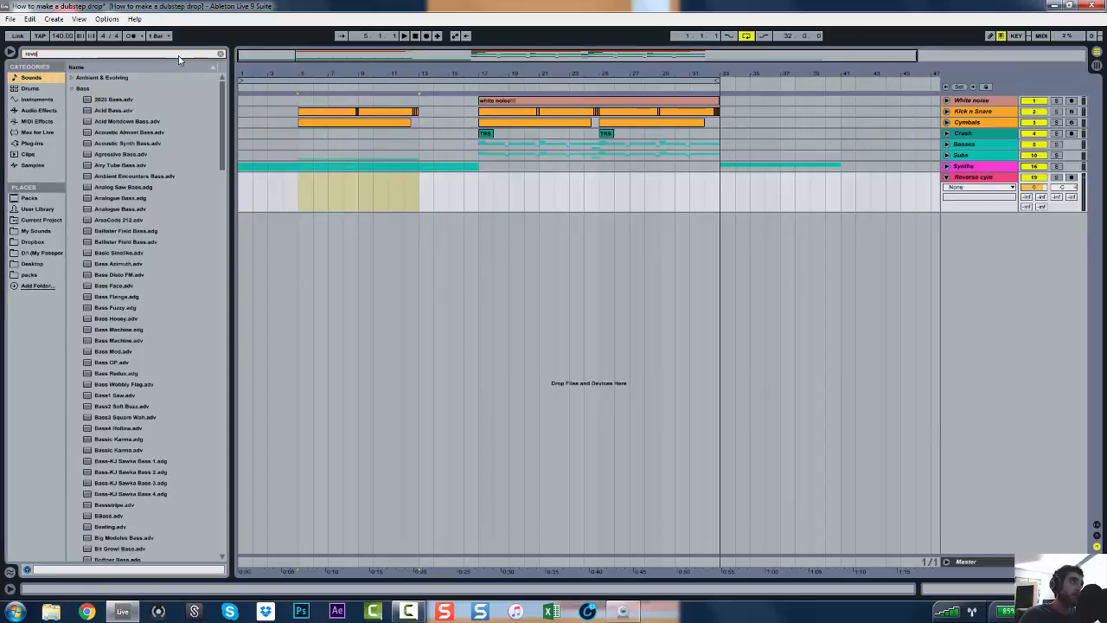
type("reverse")
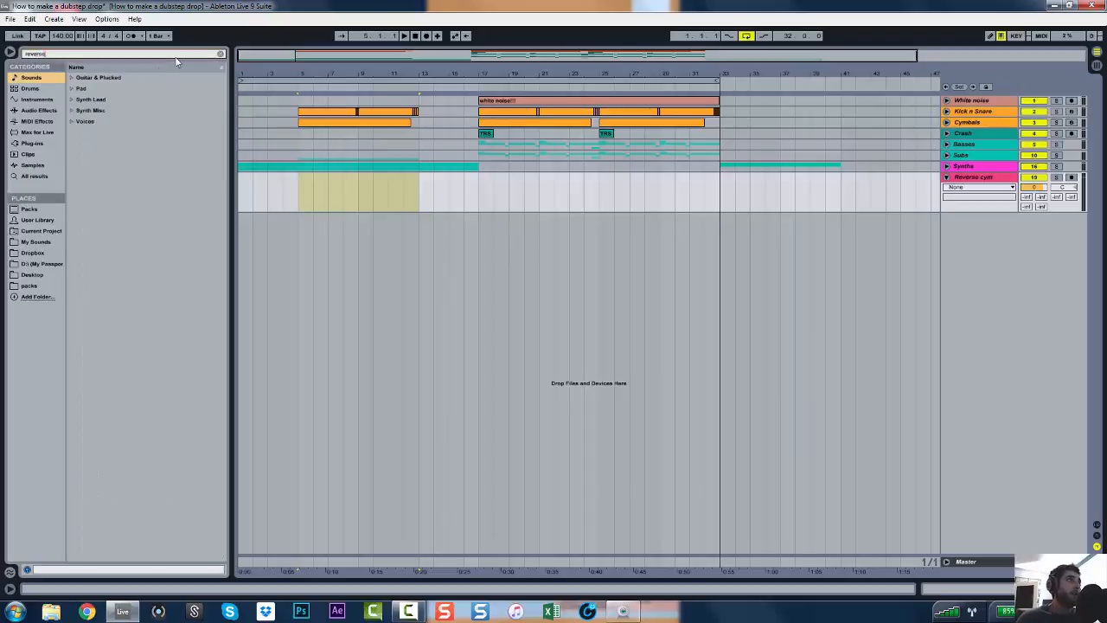
left_click(36, 243)
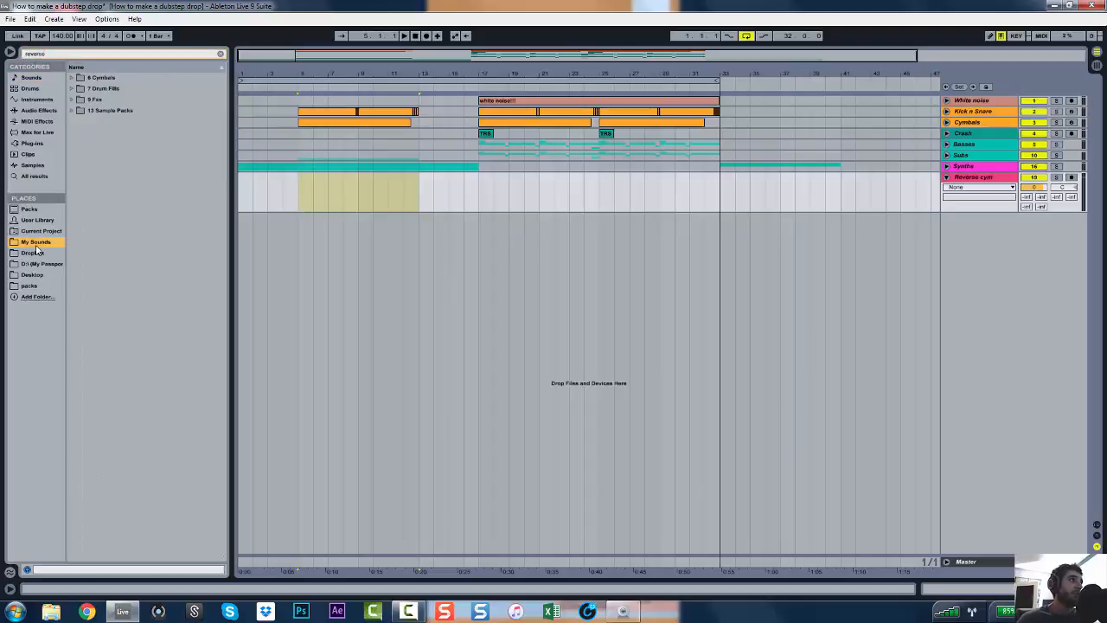
left_click(72, 101)
left_click(78, 134)
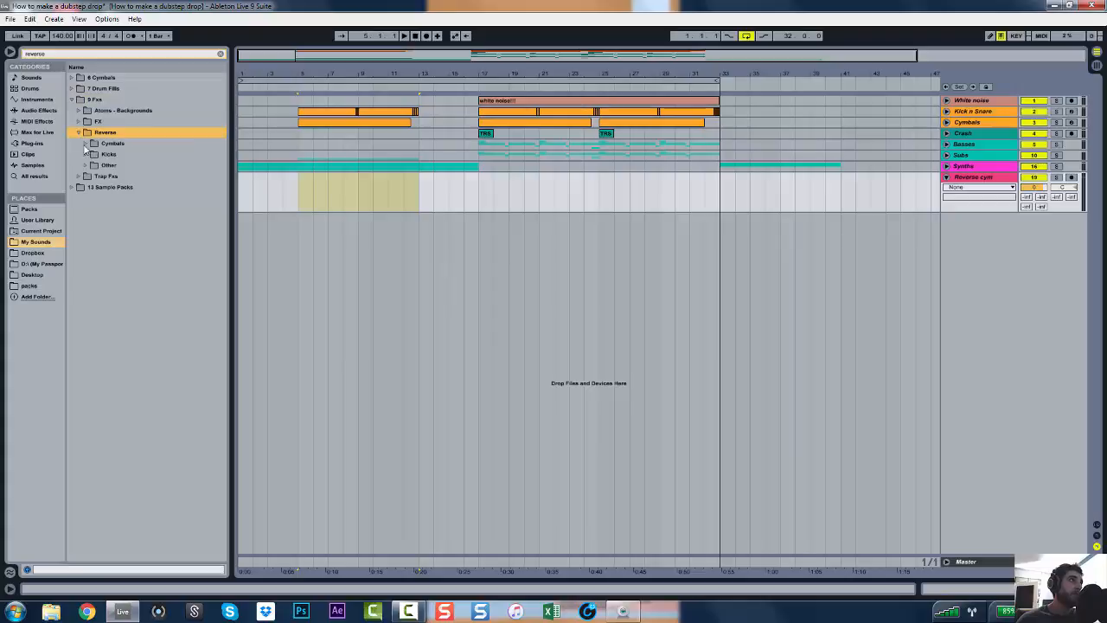
left_click(85, 145)
left_click(116, 199)
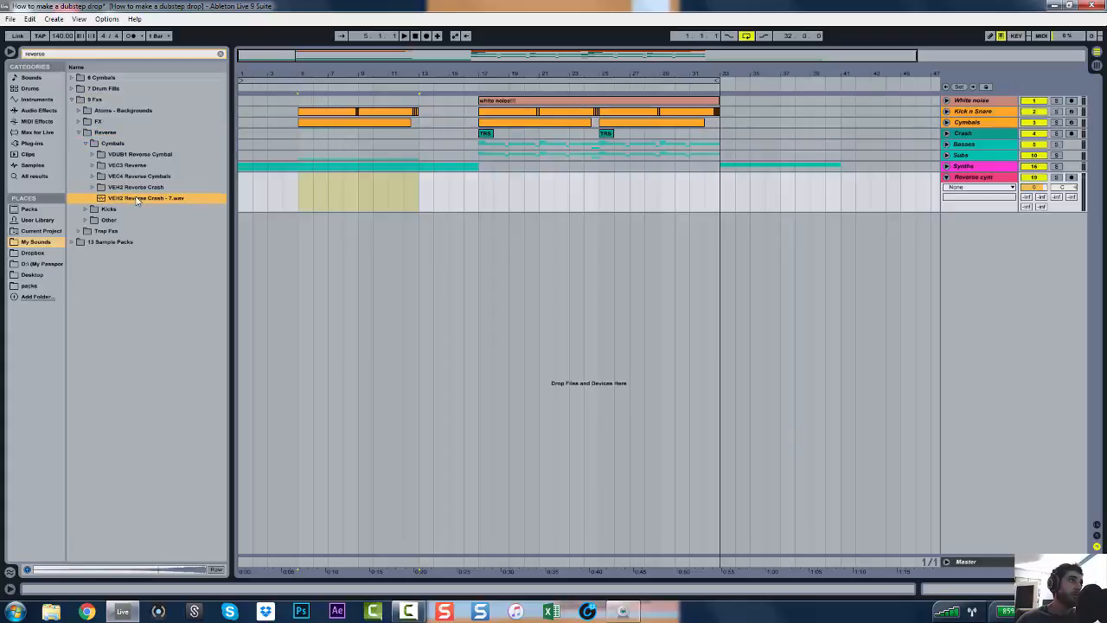
Place VEH2 Reverse Crash - 7.wav on the Reverse cym track from bar 3 to bar 5 and play it
left_click_drag(138, 201, 270, 192)
left_click_drag(260, 52, 266, 146)
key("space")
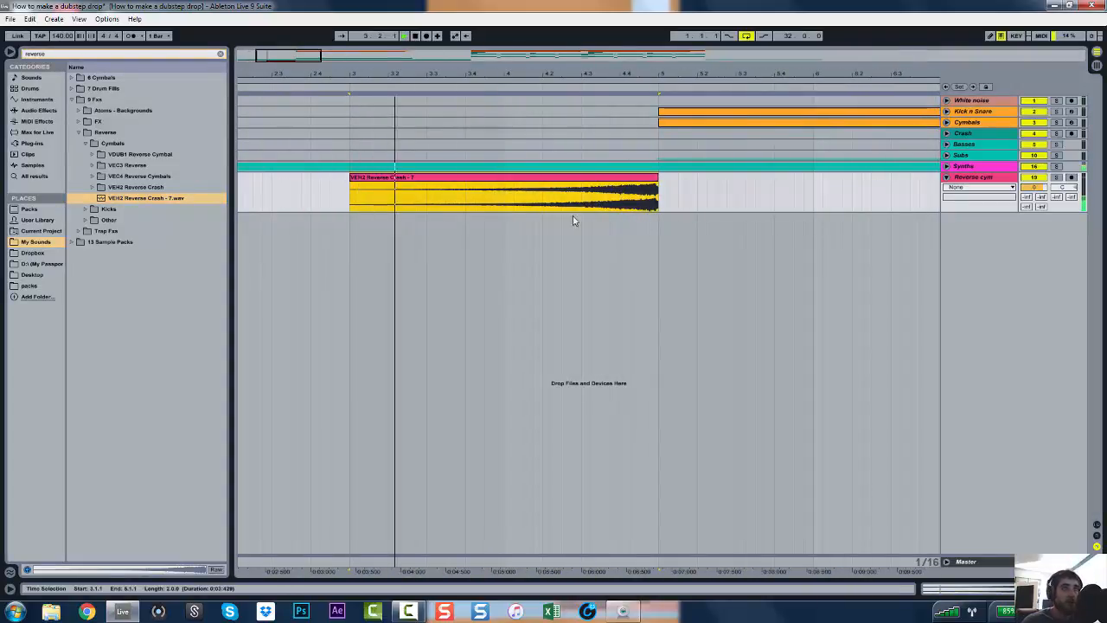
Lower the Reverse cym track's volume to -16.4 dB and play the crash with the arrangement
left_click_drag(1033, 187, 1033, 212)
key("space")
key("space")
left_click_drag(437, 74, 451, 35)
key("space")
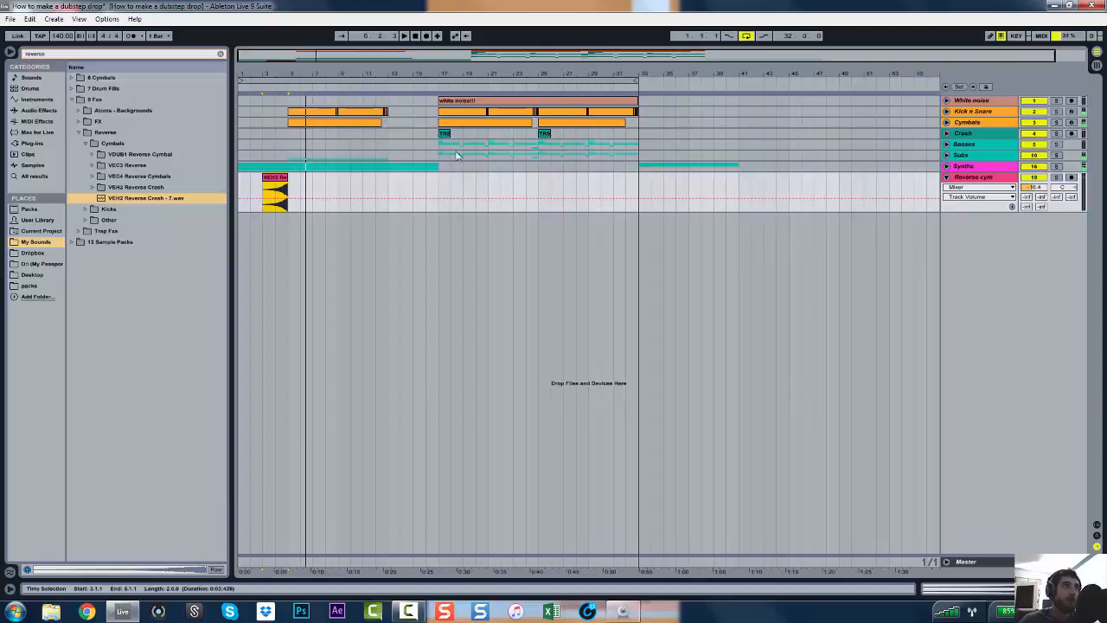
Duplicate the reverse crash clip to bar 5, reverse the copy's sample, and play the transition between both clips
key("ctrl+d")
double_click(305, 178)
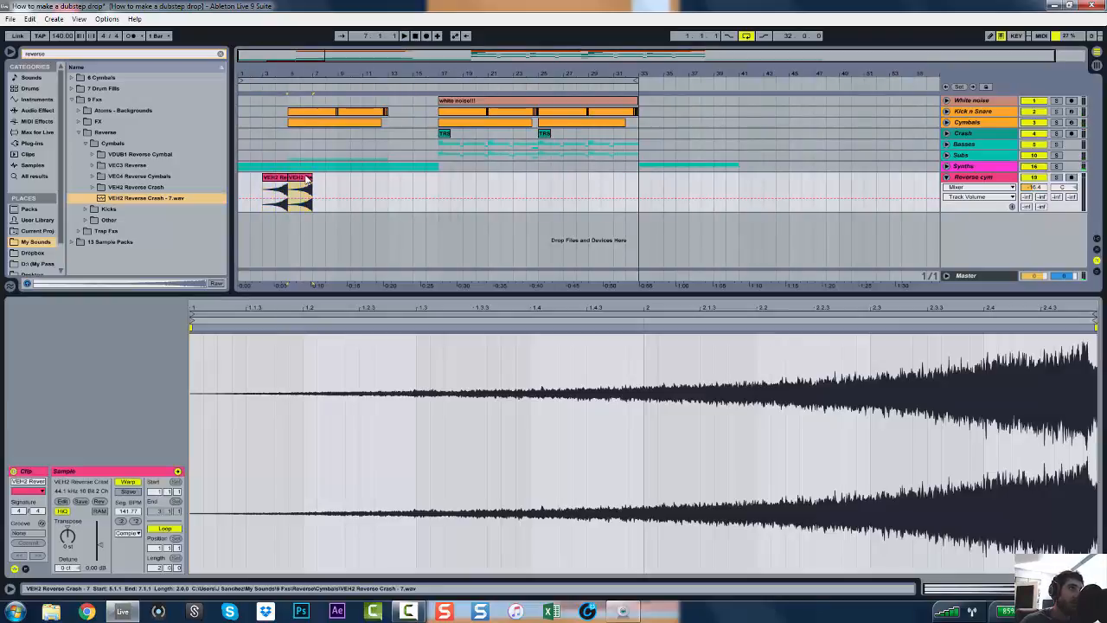
left_click(98, 502)
key("space")
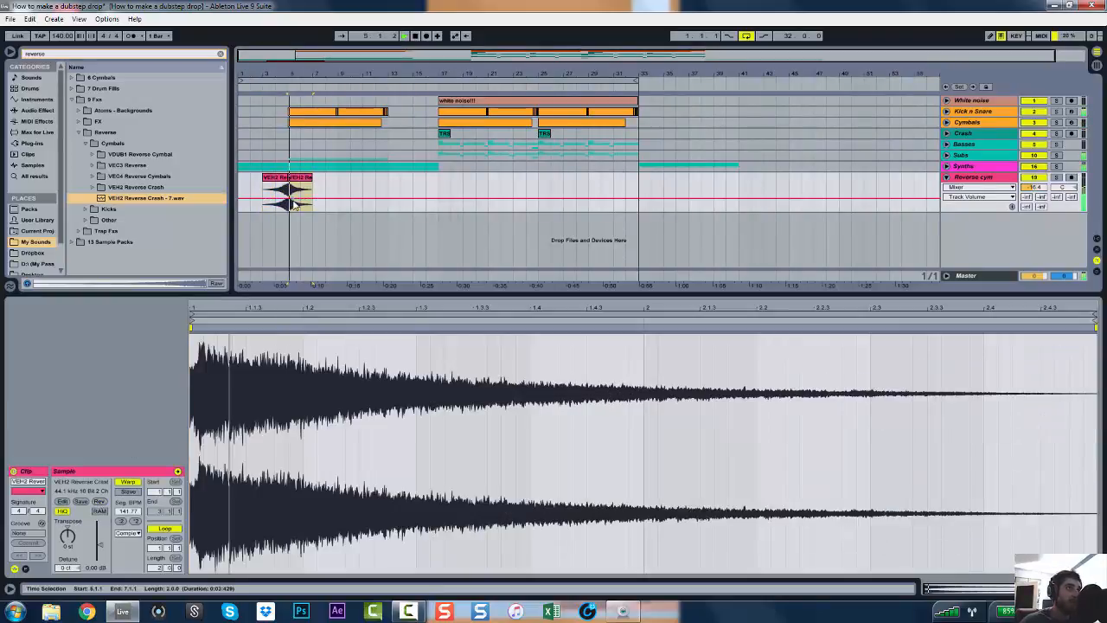
left_click(276, 192)
key("space")
key("space")
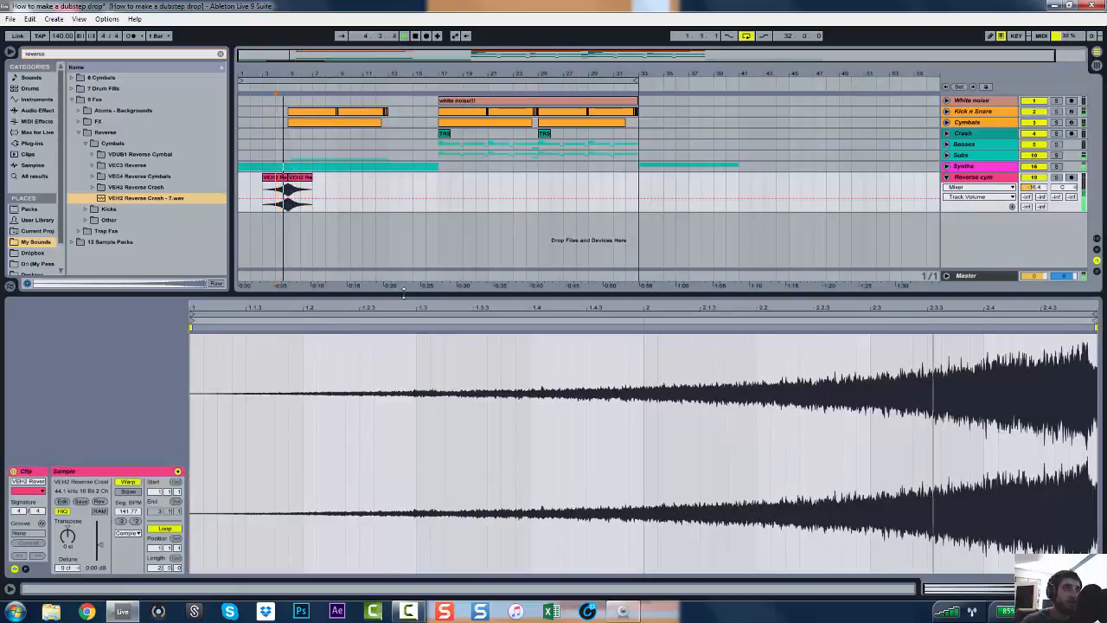
left_click(403, 293)
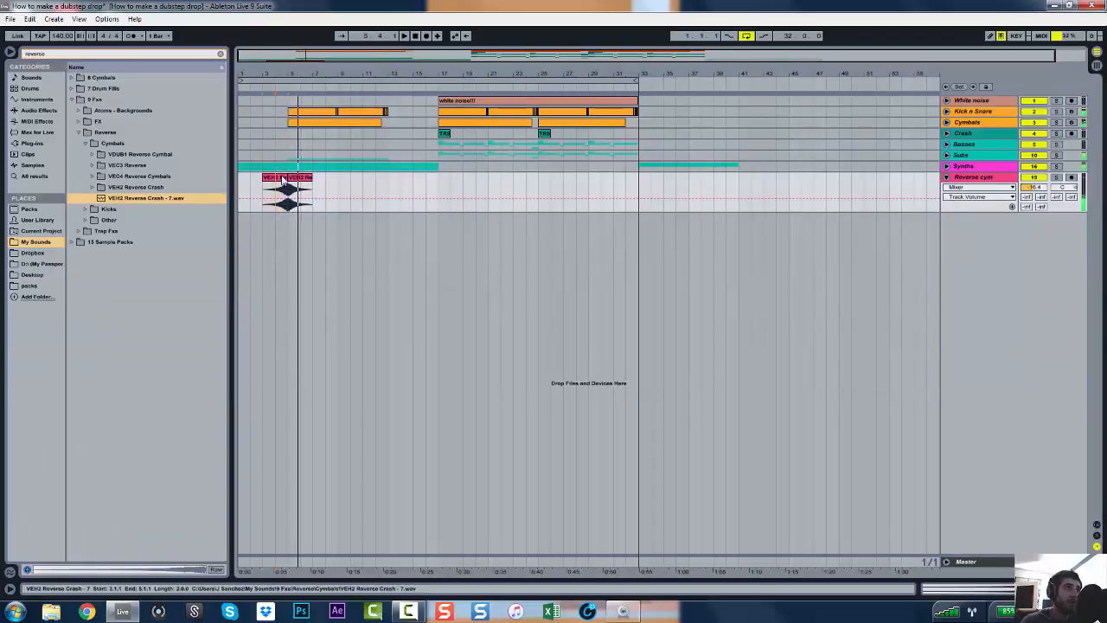
Lower the clip gain of the first crash at bar 3 to about -5 dB and play it
double_click(279, 177)
key("space")
left_click_drag(98, 543, 99, 551)
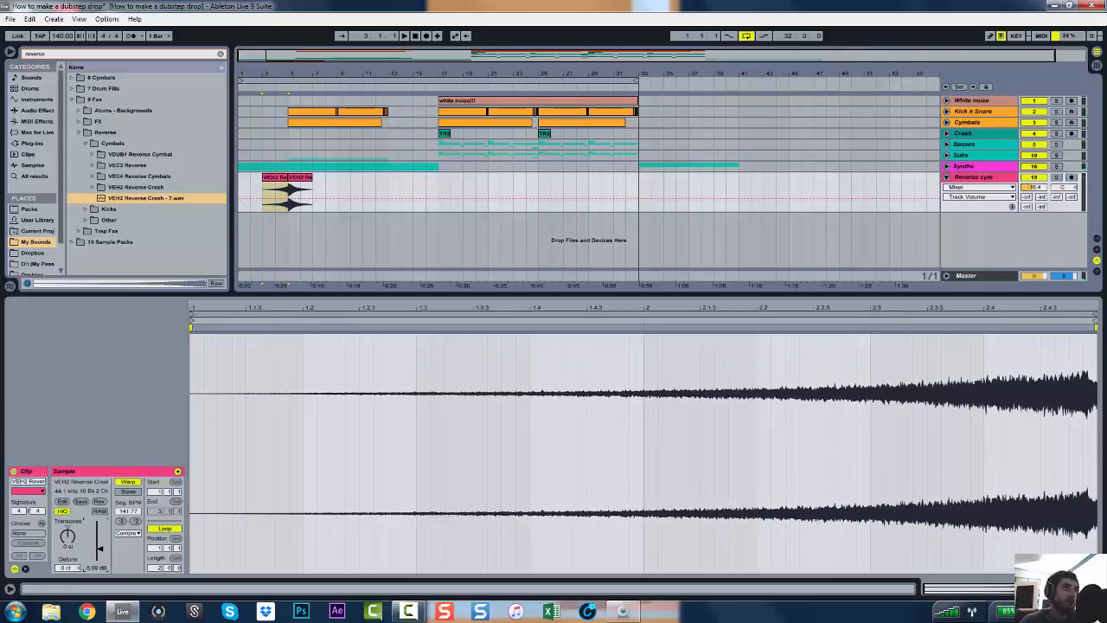
key("space")
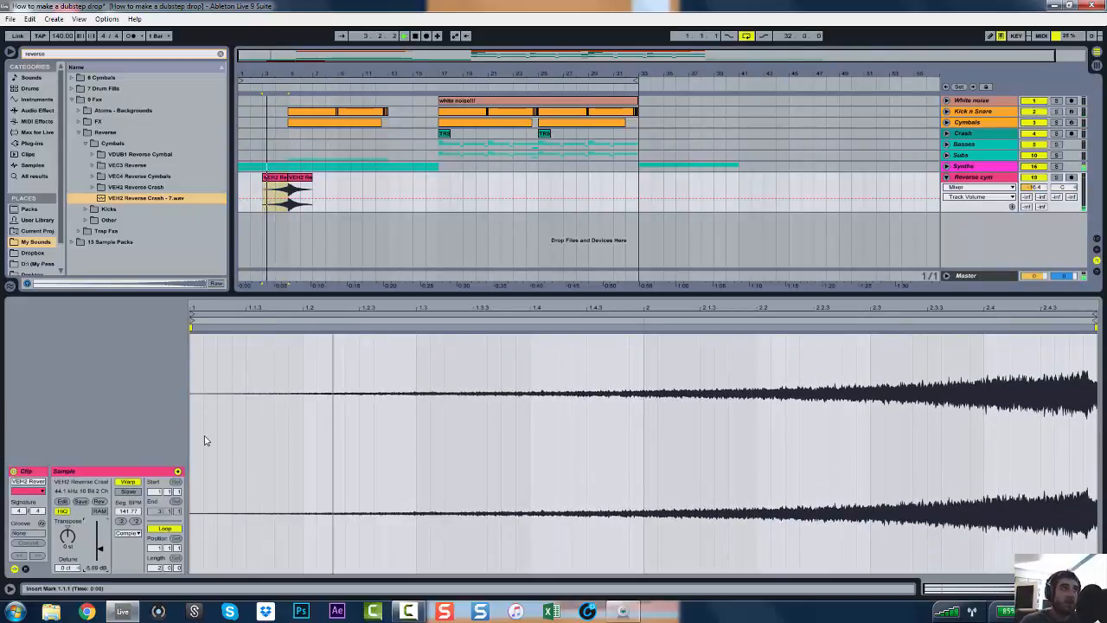
Close the sample editor and duplicate bars 5 to 9 of the Reverse cym track to repeat the crash at bar 9
left_click(334, 294)
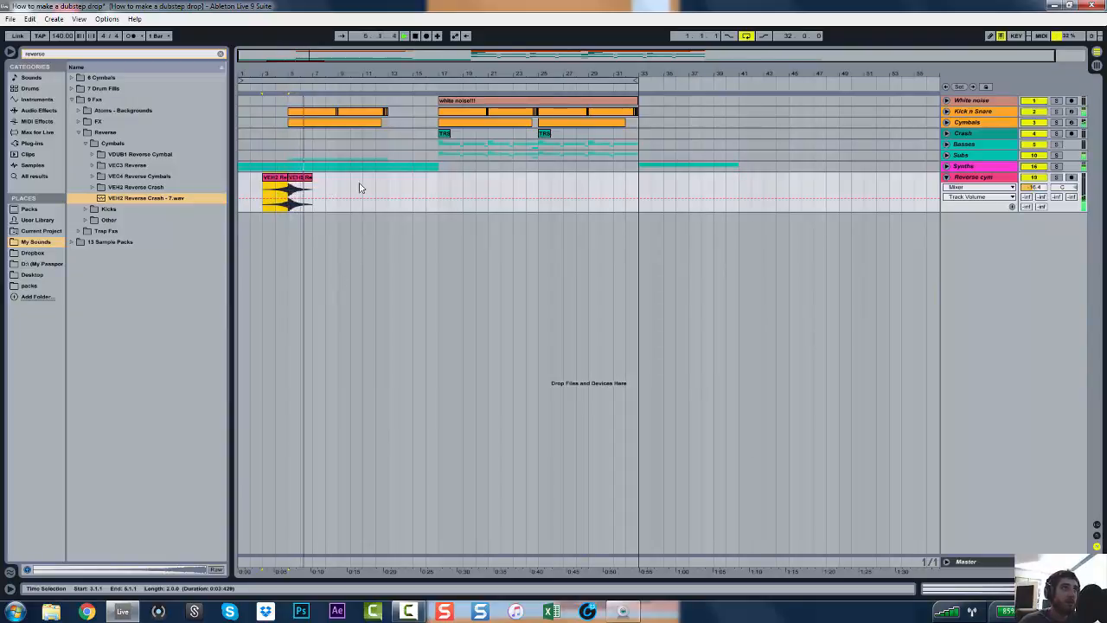
left_click_drag(339, 188, 289, 188)
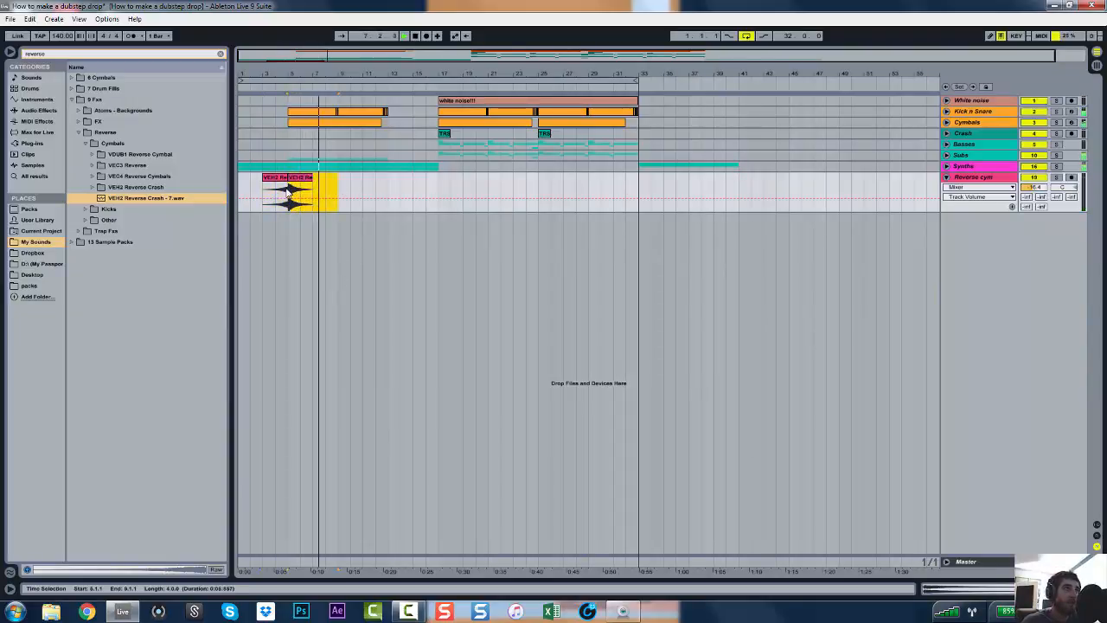
key("ctrl+d")
Add a Ping Pong Delay to the Reverse cym track and set its Dry/Wet to 44%
double_click(992, 178)
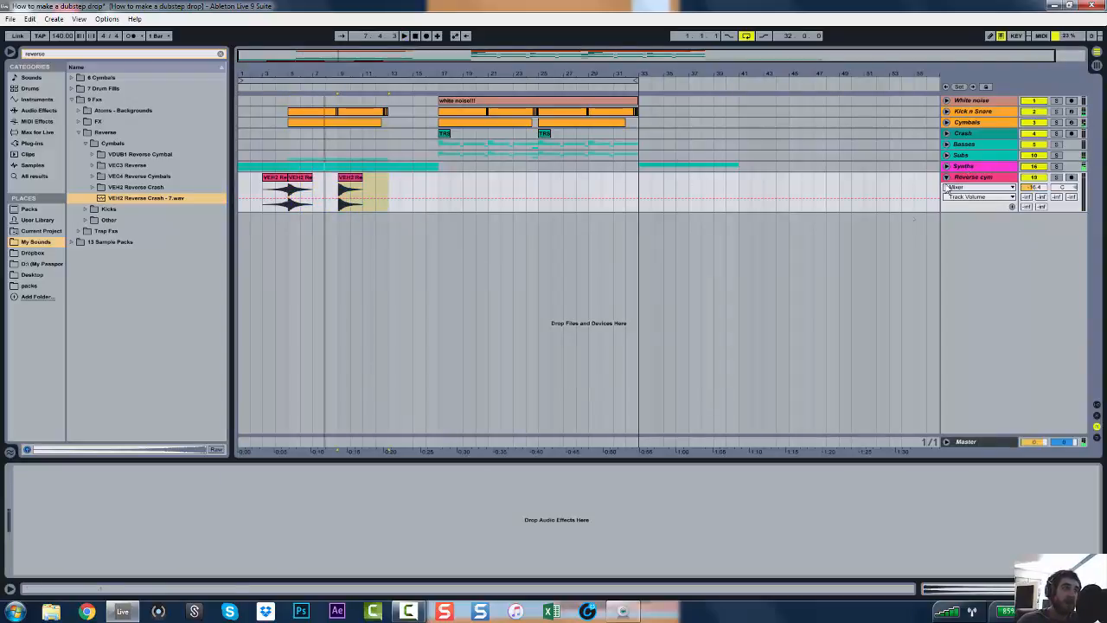
left_click(220, 53)
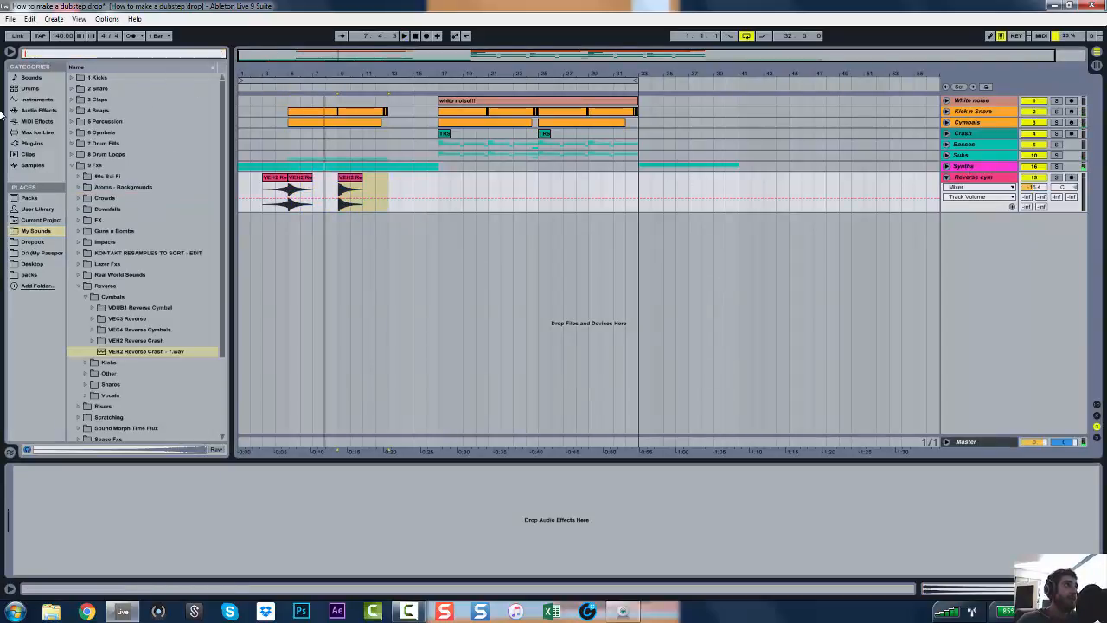
left_click(35, 110)
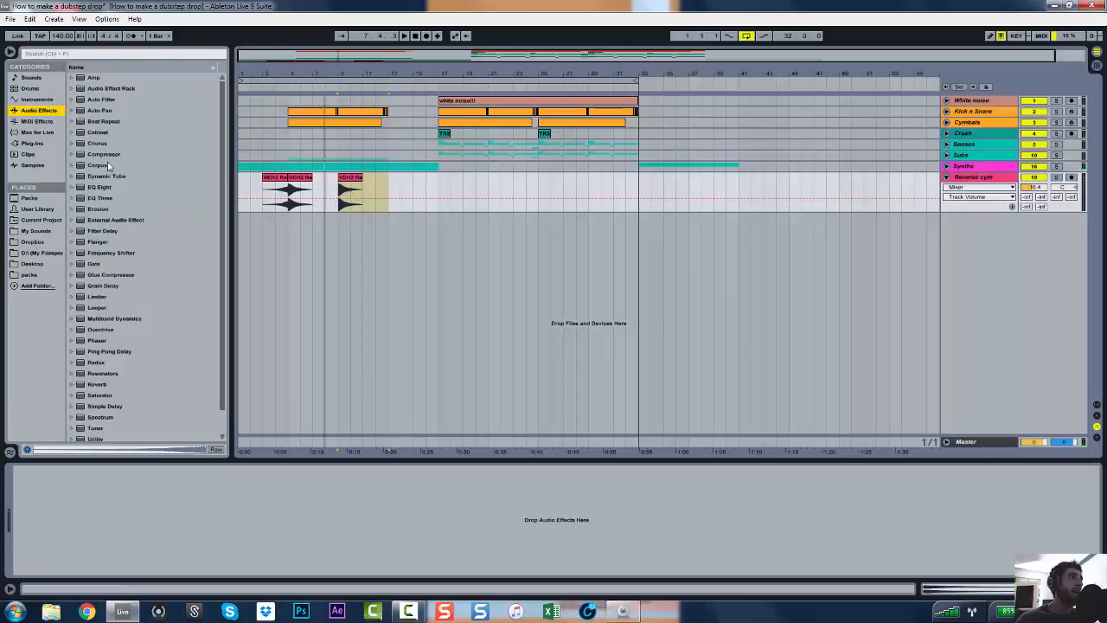
scroll(122, 176, "down", 1)
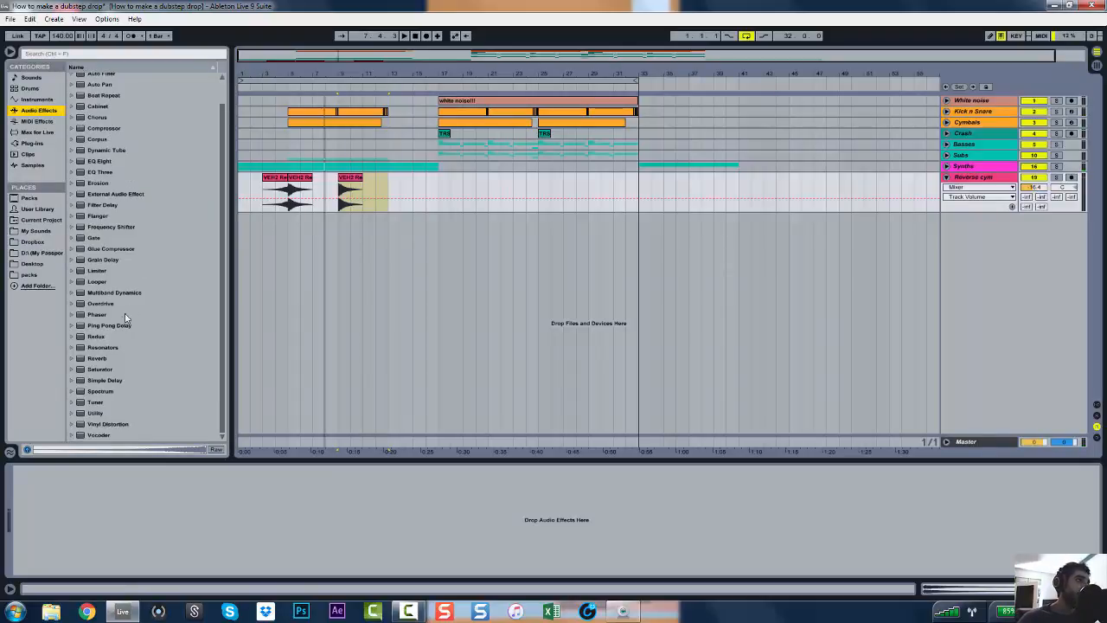
left_click_drag(119, 327, 220, 464)
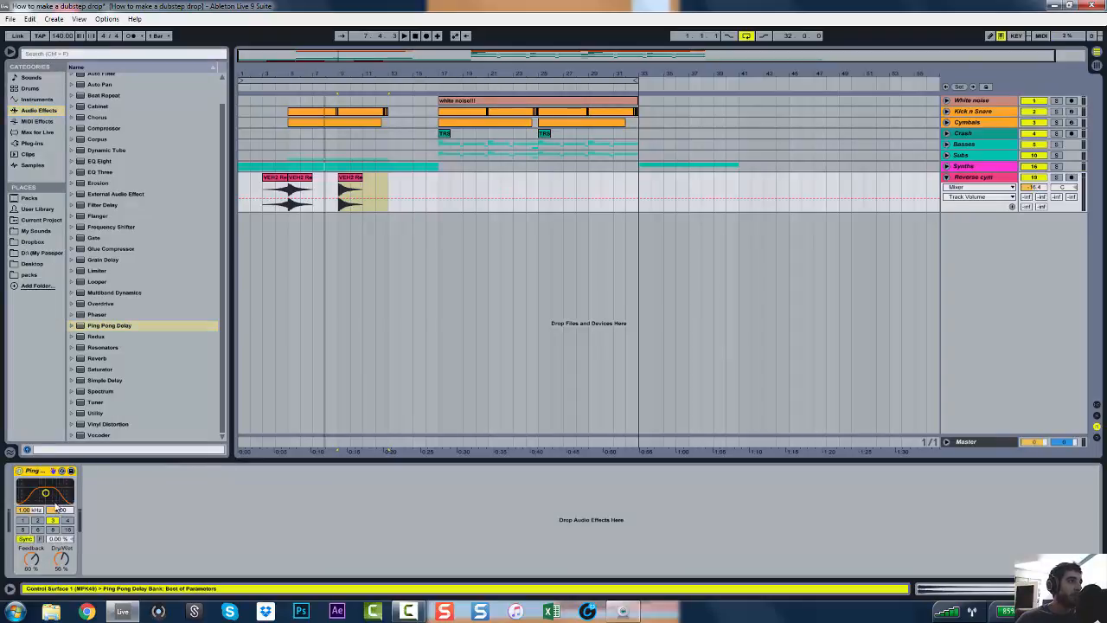
left_click_drag(61, 561, 61, 567)
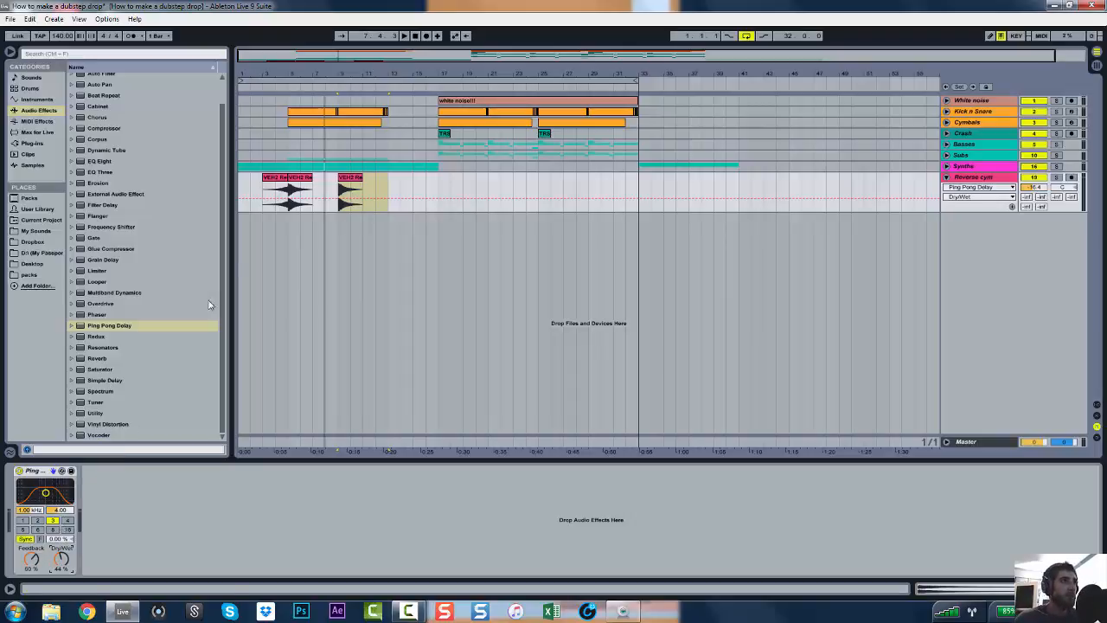
Play the crash from bar 5 and try a Ping Pong Delay beat division of 4
left_click(290, 209)
left_click_drag(292, 57, 283, 127)
key("space")
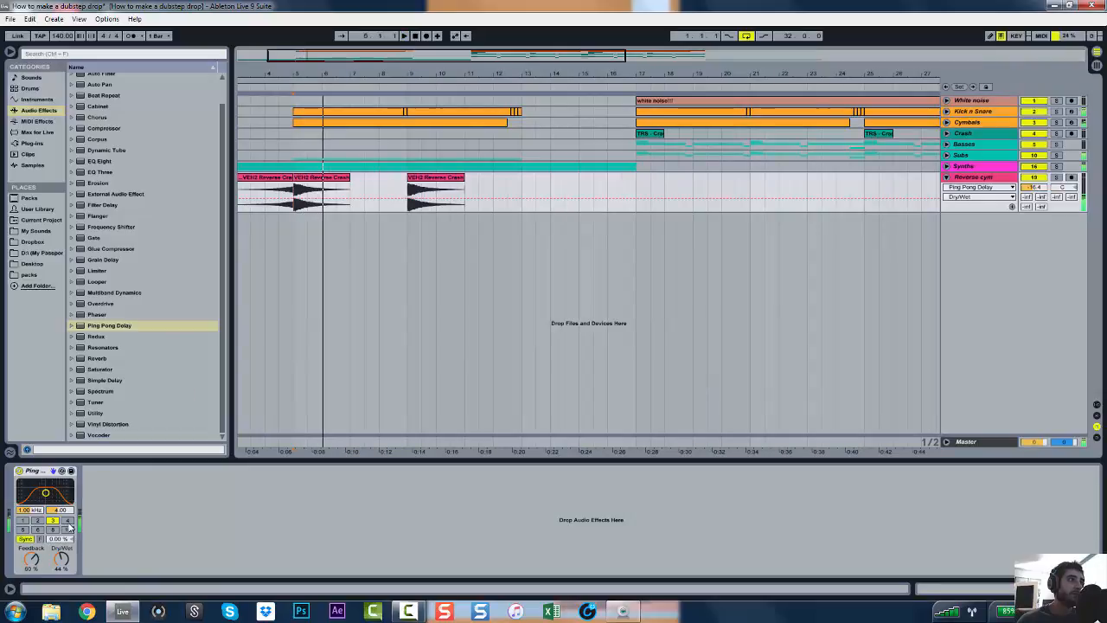
left_click(68, 521)
key("space")
Solo the Reverse cym track and audition the crash with a Ping Pong Delay beat division of 8
left_click(1057, 178)
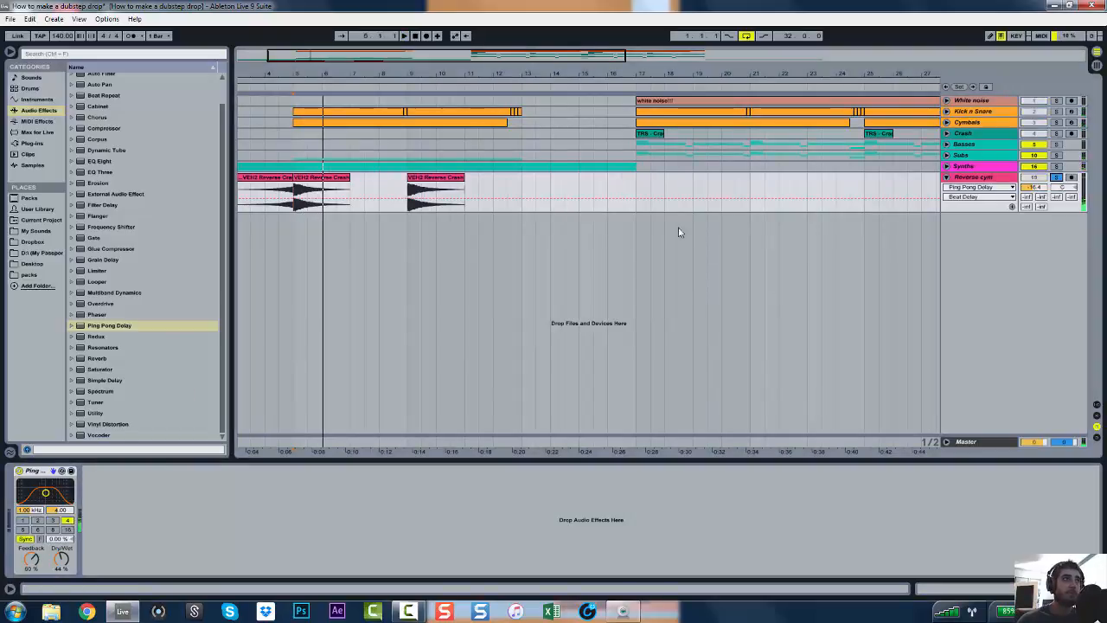
key("space")
left_click(53, 530)
key("space")
key("space")
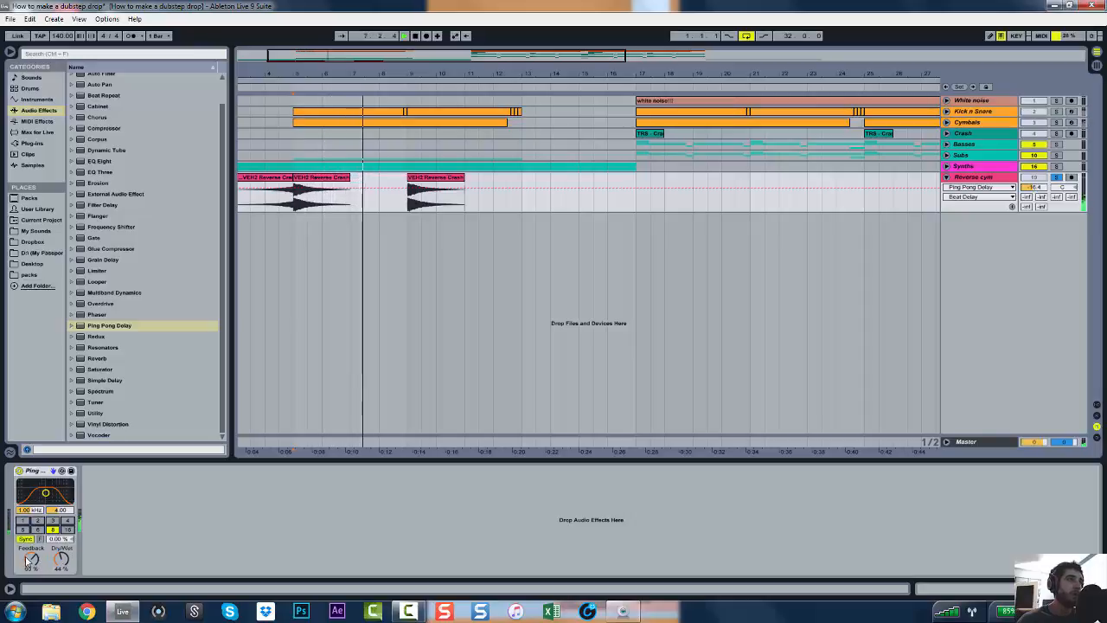
Set the Ping Pong Delay's feedback to 41% and beat division to 16, and unsolo the Reverse cym track
left_click_drag(30, 560, 31, 569)
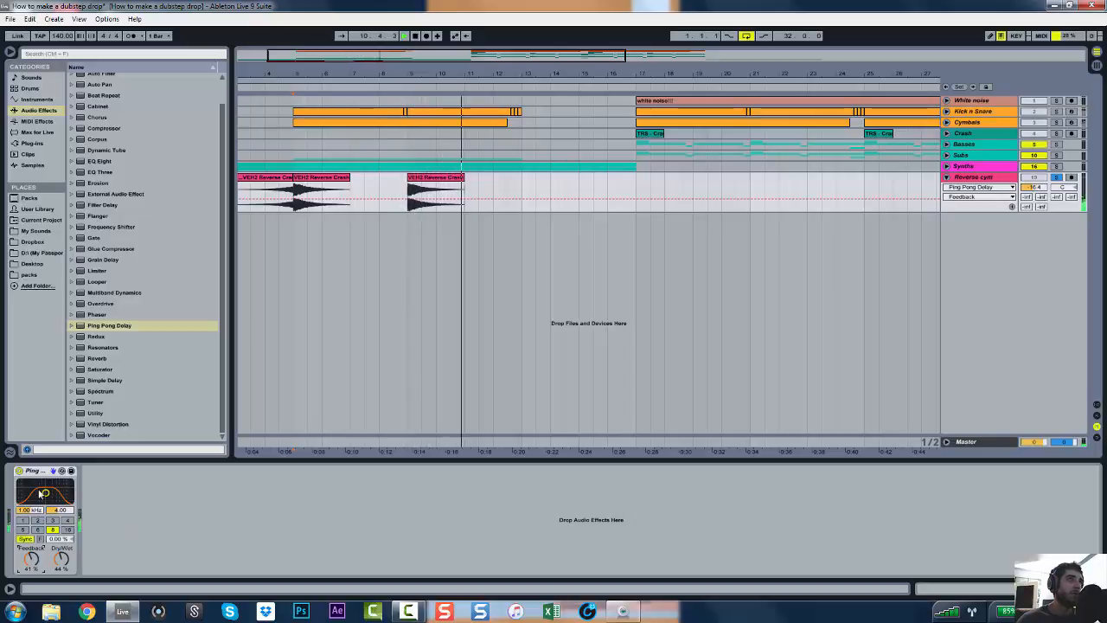
left_click(67, 530)
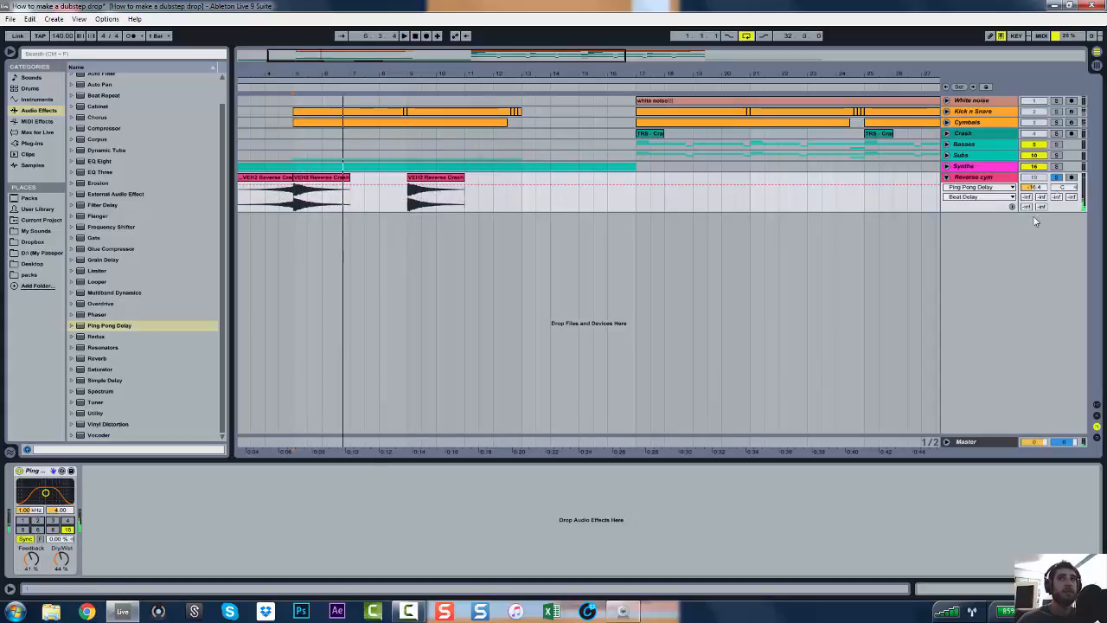
left_click(1057, 178)
left_click_drag(358, 53, 415, 69)
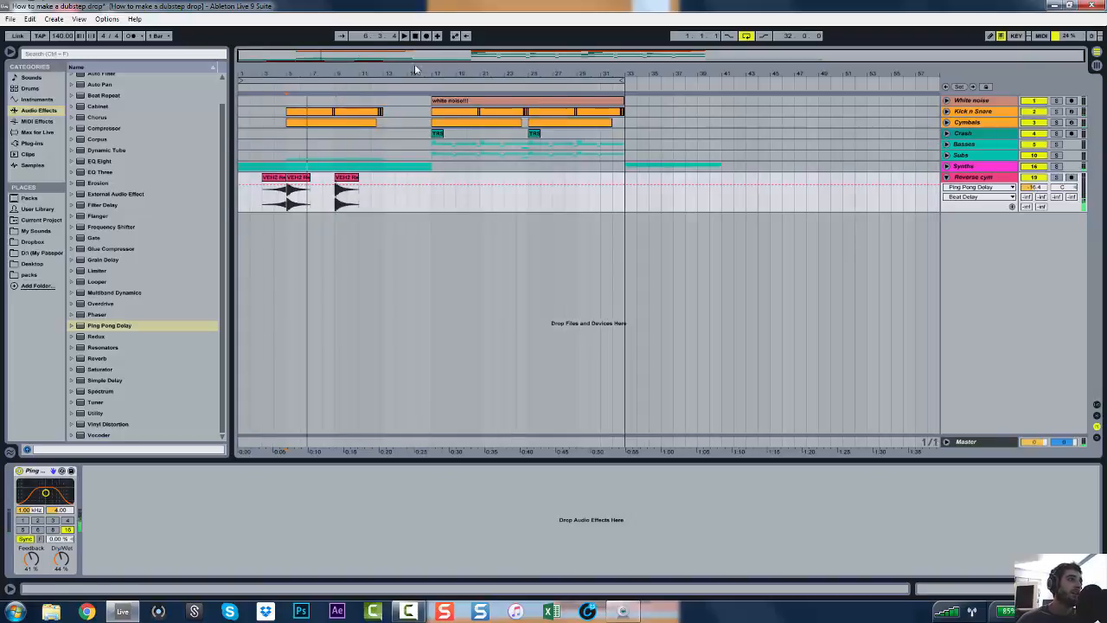
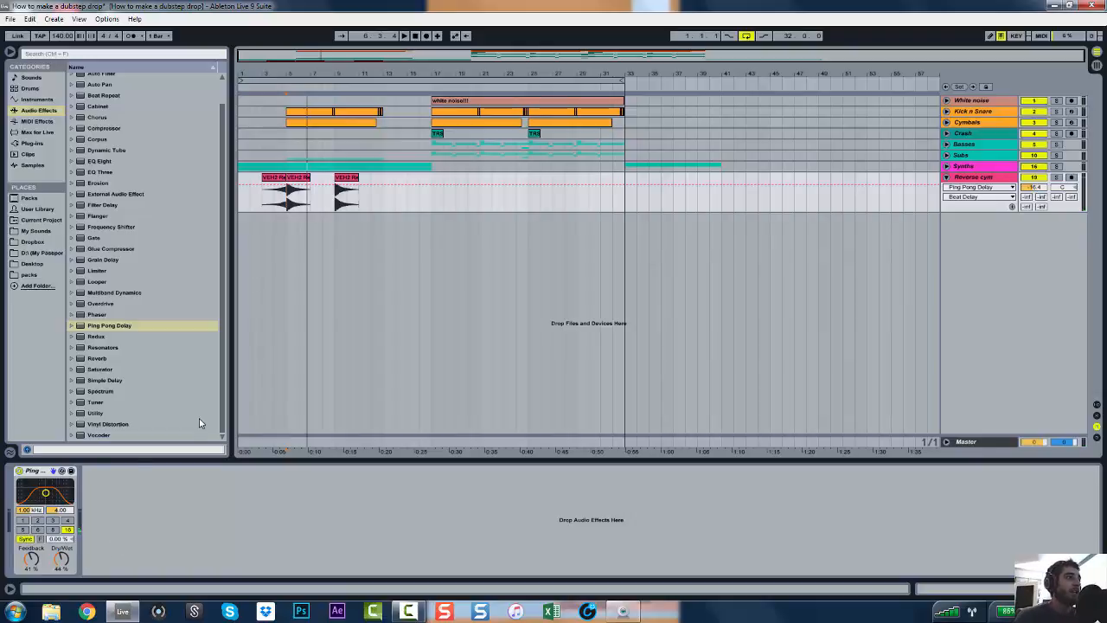
Play the arrangement from bar 4 and set the Reverse cym track's volume to -14.4 dB
left_click(281, 209)
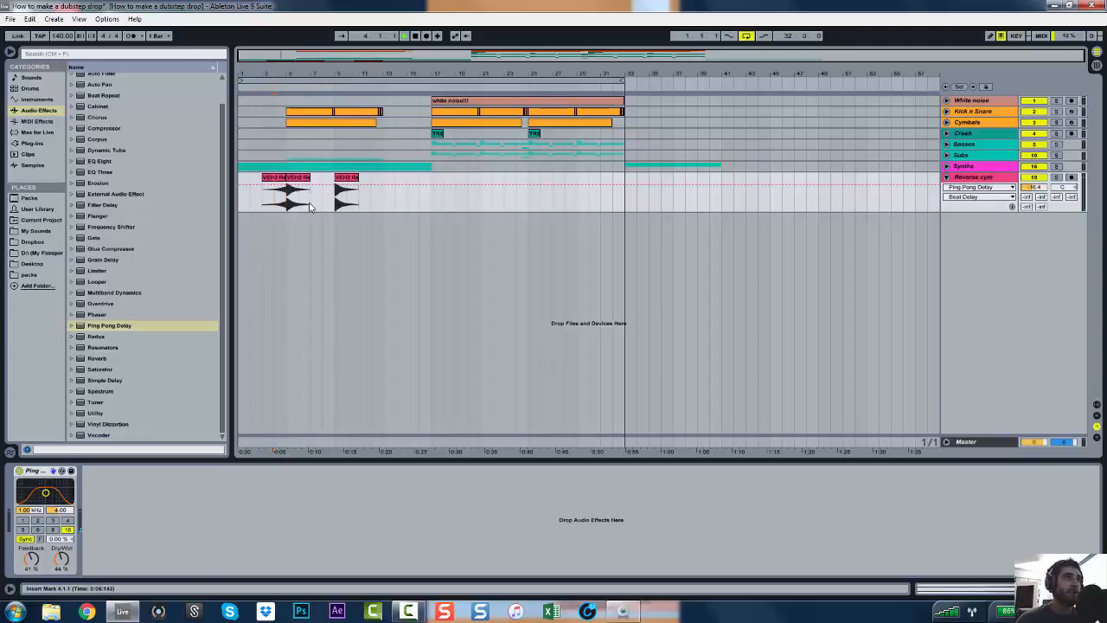
key("space")
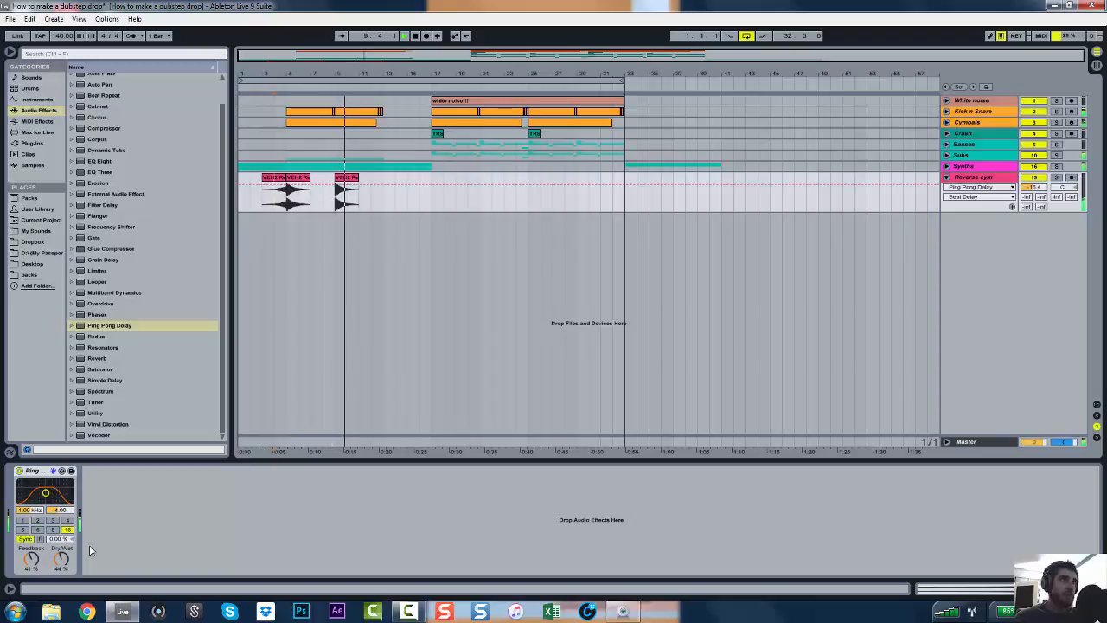
left_click(1033, 187)
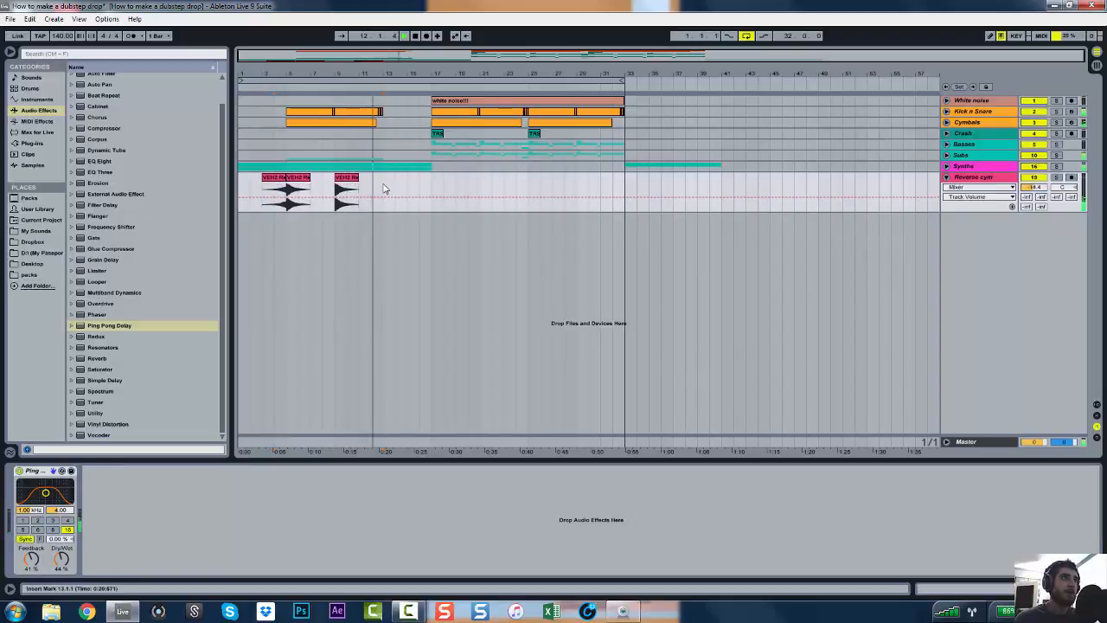
Duplicate the four-bar section holding the bar 9 crash so crashes repeat at bars 13, 17, 21, 25 and 29
left_click_drag(384, 188, 338, 189)
key("ctrl+d")
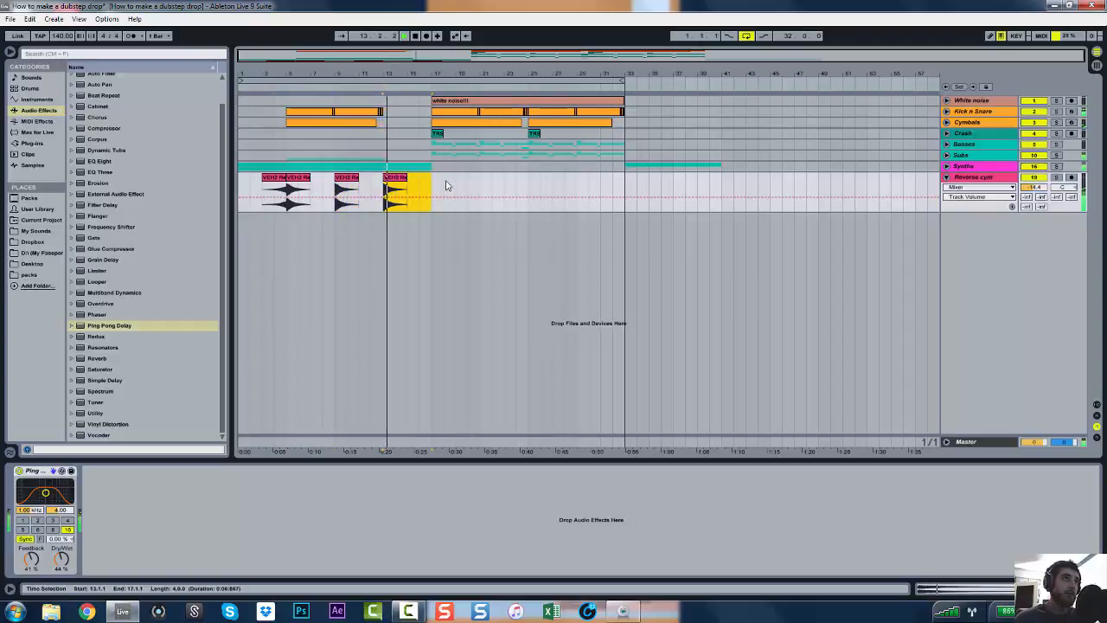
key("ctrl+d")
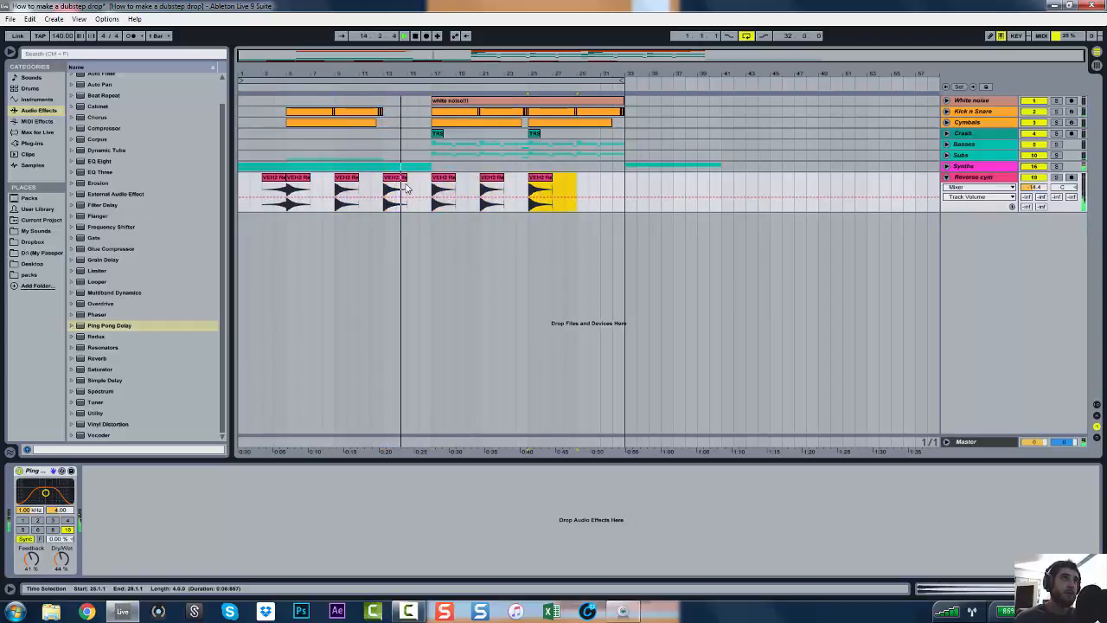
key("ctrl+z")
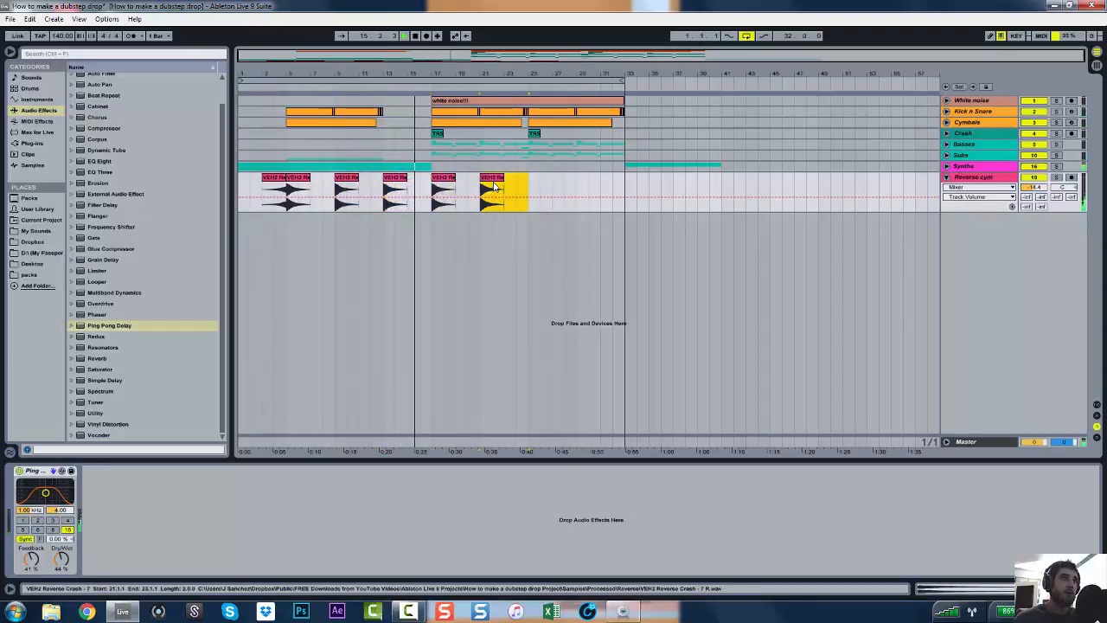
key("ctrl+d")
key("ctrl+d")
Delete the crash clips at bars 21 and 29 on the Reverse cym track and stop playback
left_click(492, 178)
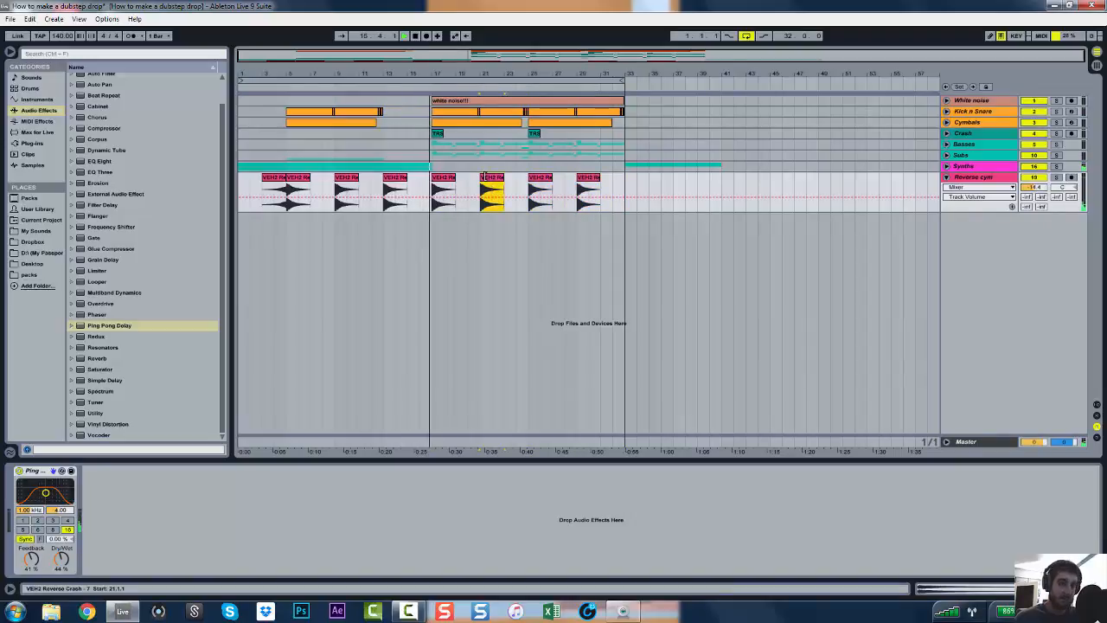
key("Delete")
left_click(587, 178)
key("Delete")
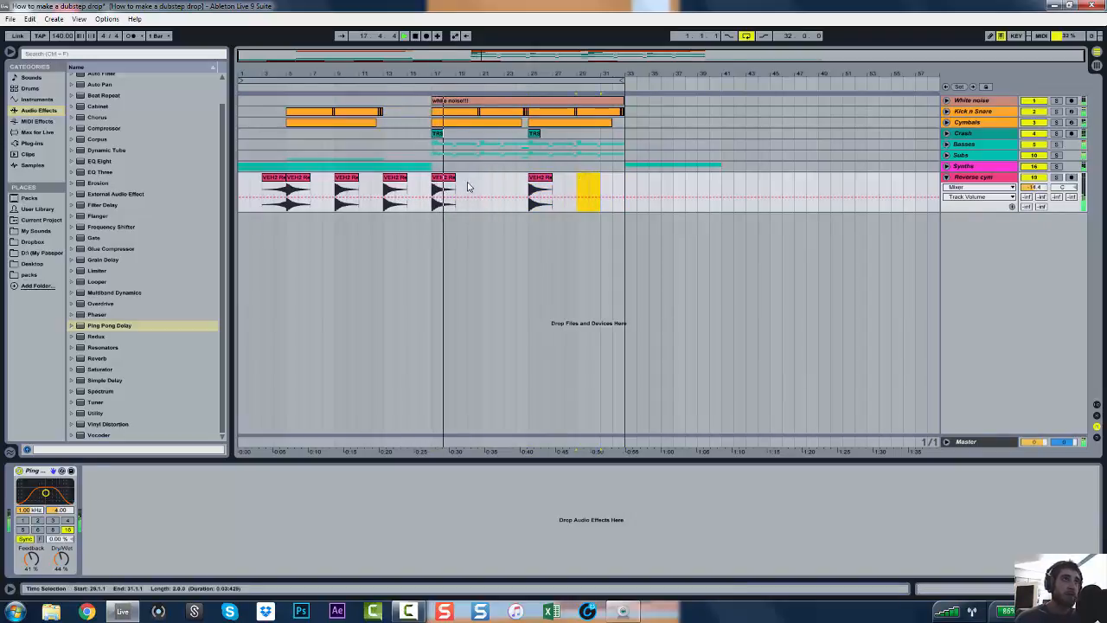
left_click(479, 182)
key("space")
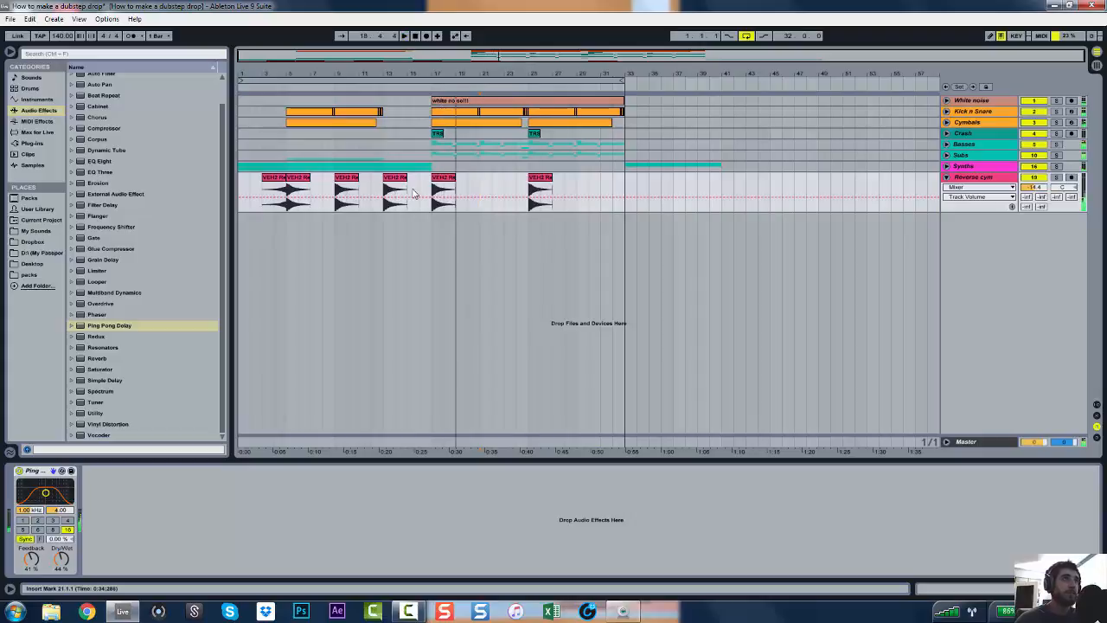
Copy the reverse crash from bar 3 to bars 11 and 23, leading into the crashes, and play the result
left_click_drag(365, 60, 307, 84)
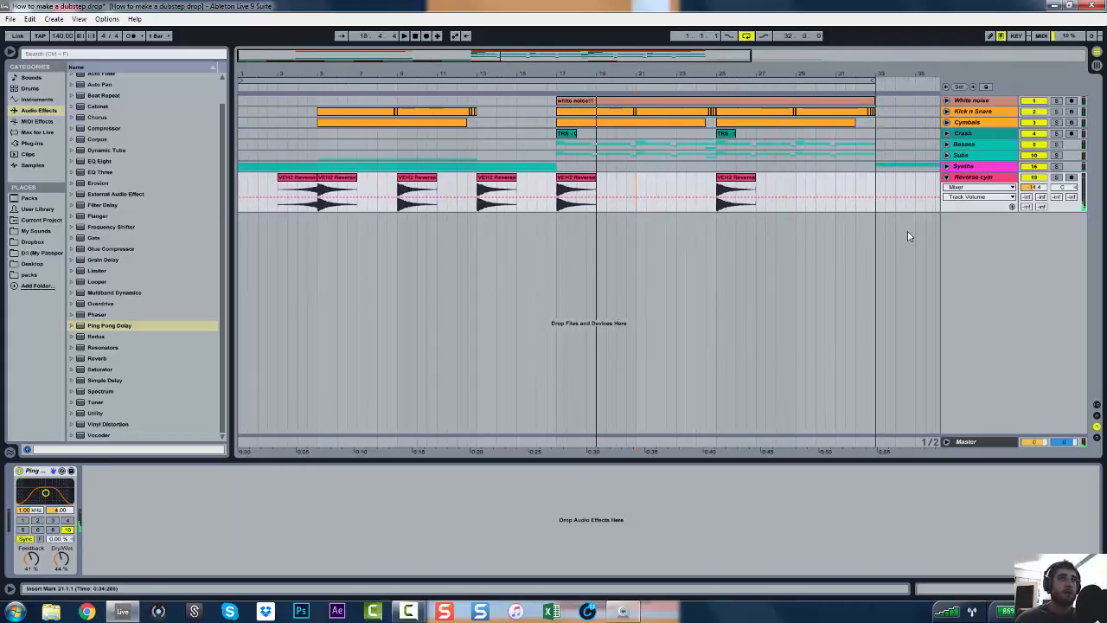
left_click(304, 197)
left_click(307, 197)
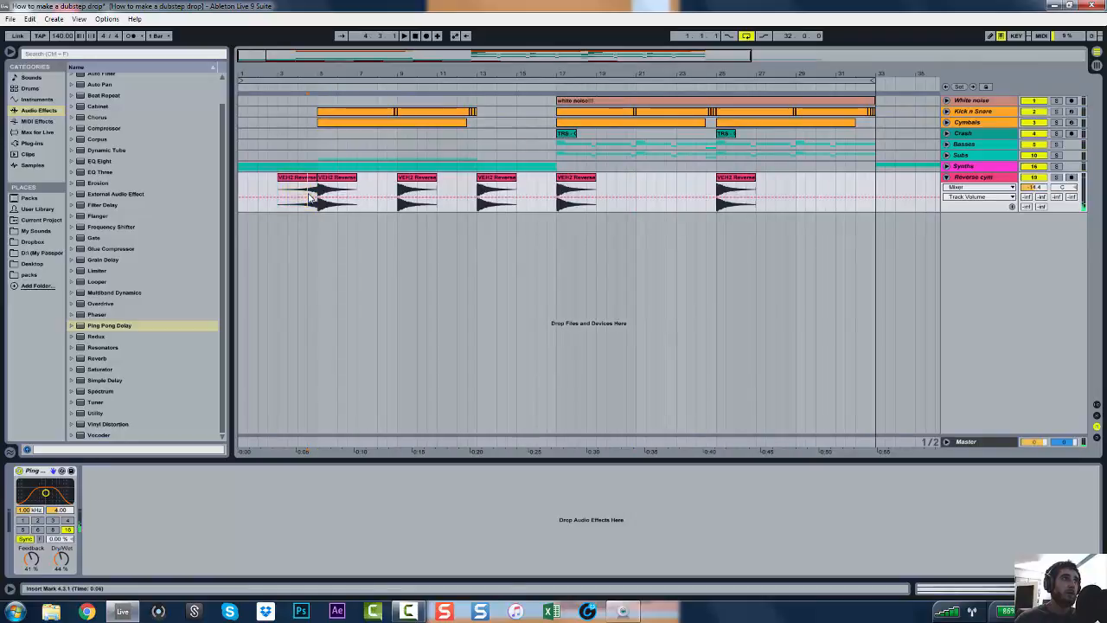
left_click(299, 179)
left_click_drag(297, 178, 699, 187)
left_click(468, 190)
key("space")
key("space")
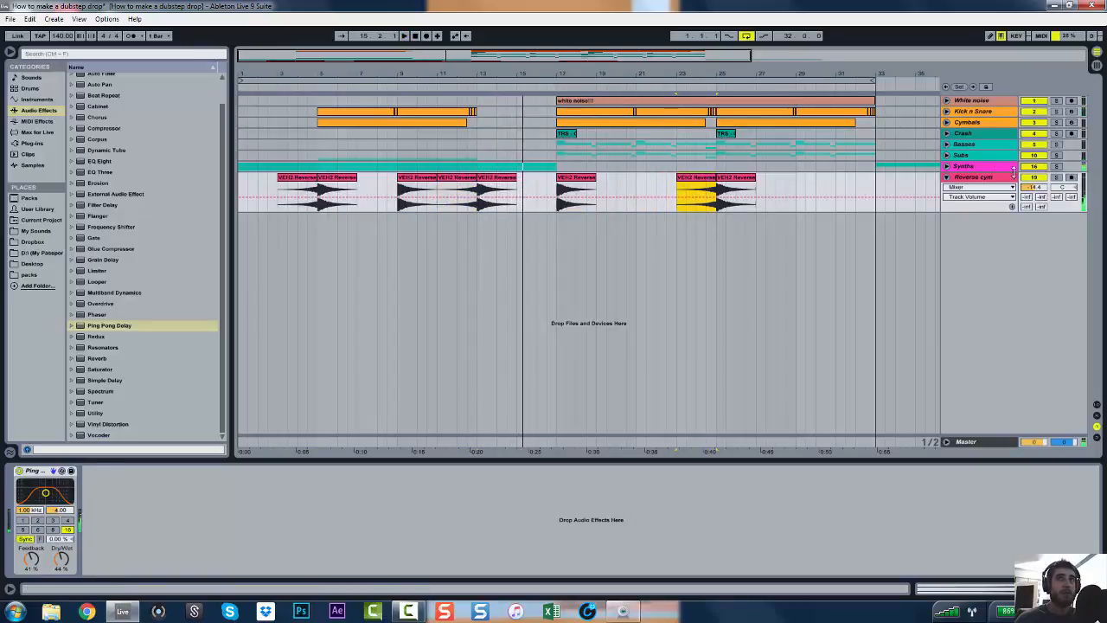
Automate the Ping Pong Delay's Device On parameter to switch off during the reverse crashes, and play from bar 3
left_click(992, 177)
left_click(19, 471)
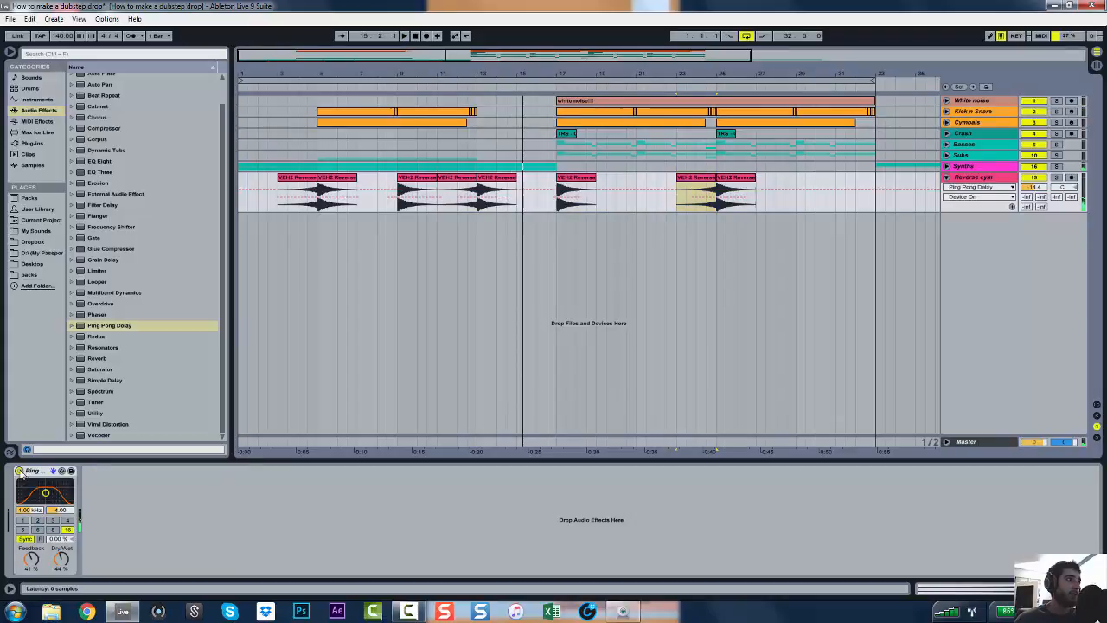
left_click(19, 472)
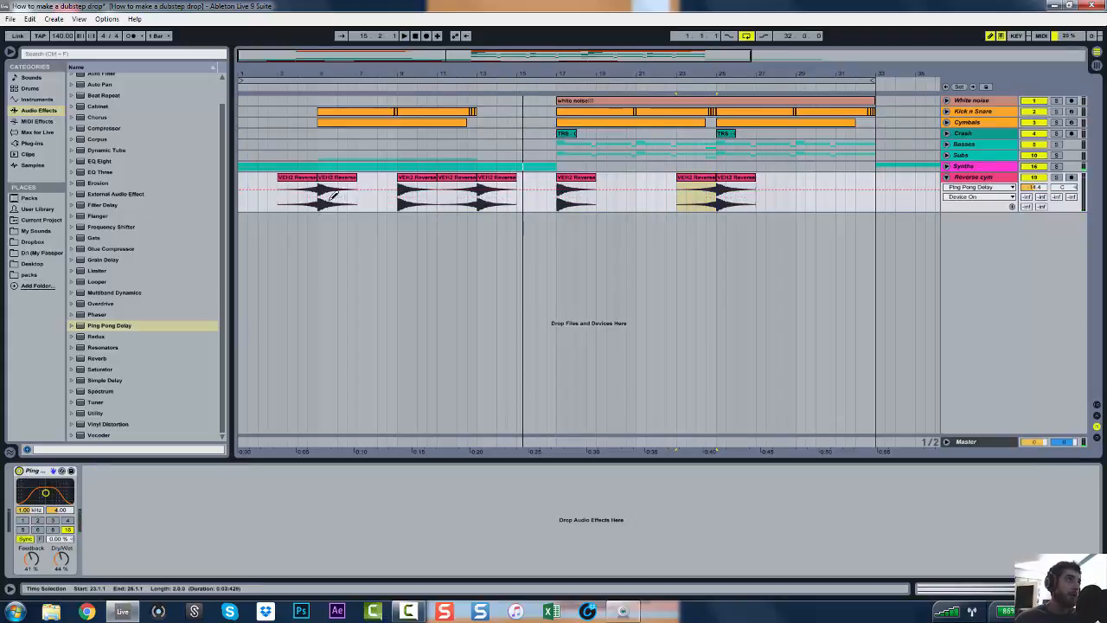
left_click_drag(317, 197, 275, 201)
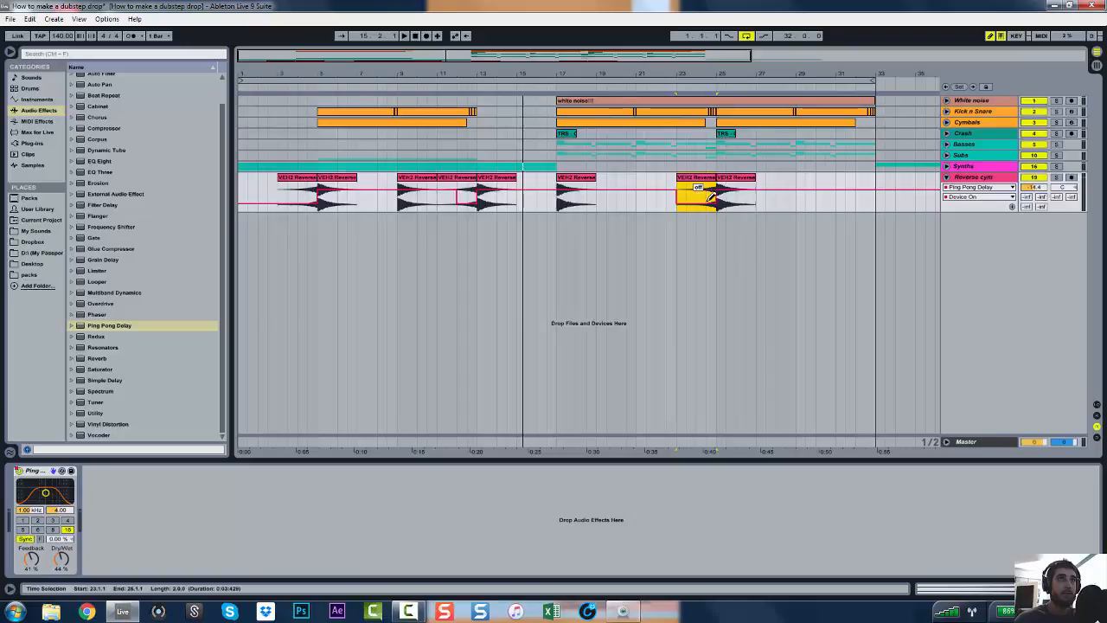
left_click(278, 245)
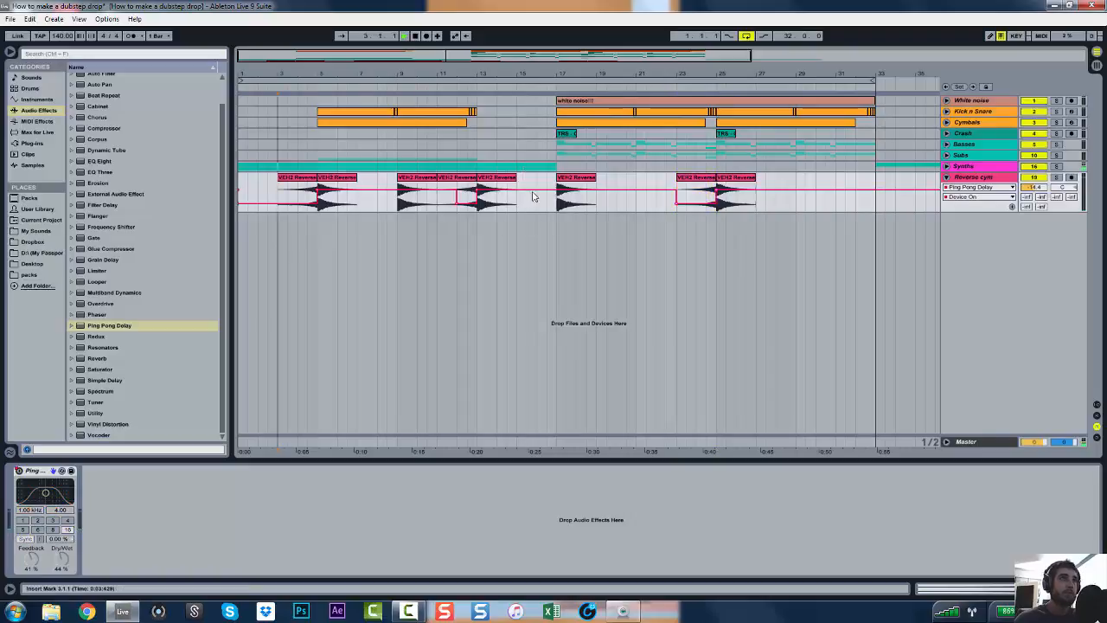
key("space")
Copy the reverse crash at bar 23, with its delay automation, to bar 31
left_click(690, 182)
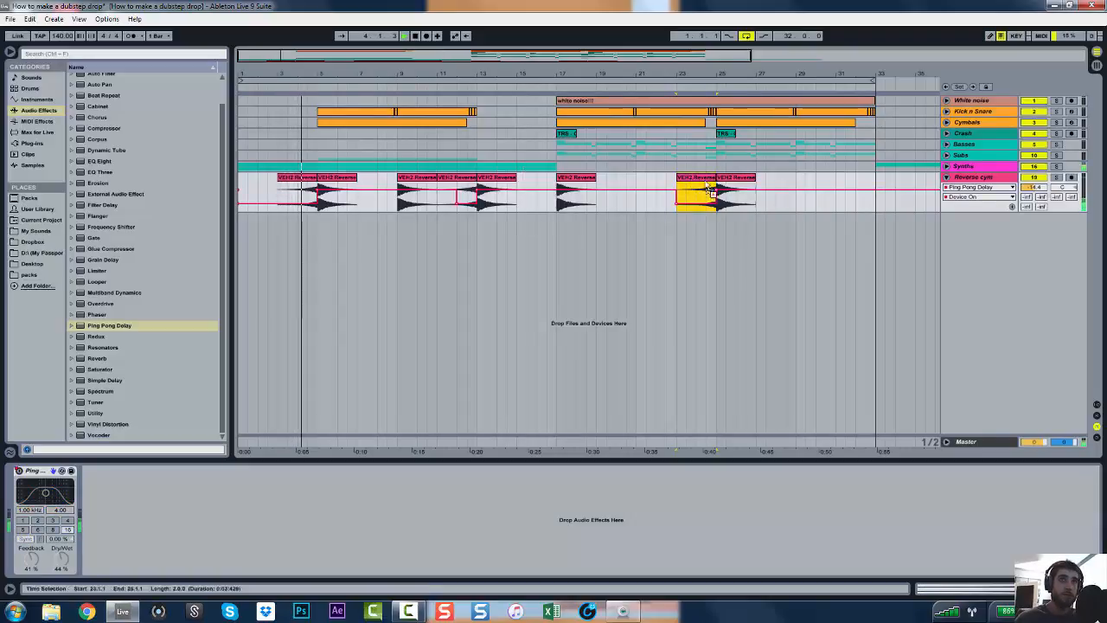
left_click_drag(690, 183, 852, 195)
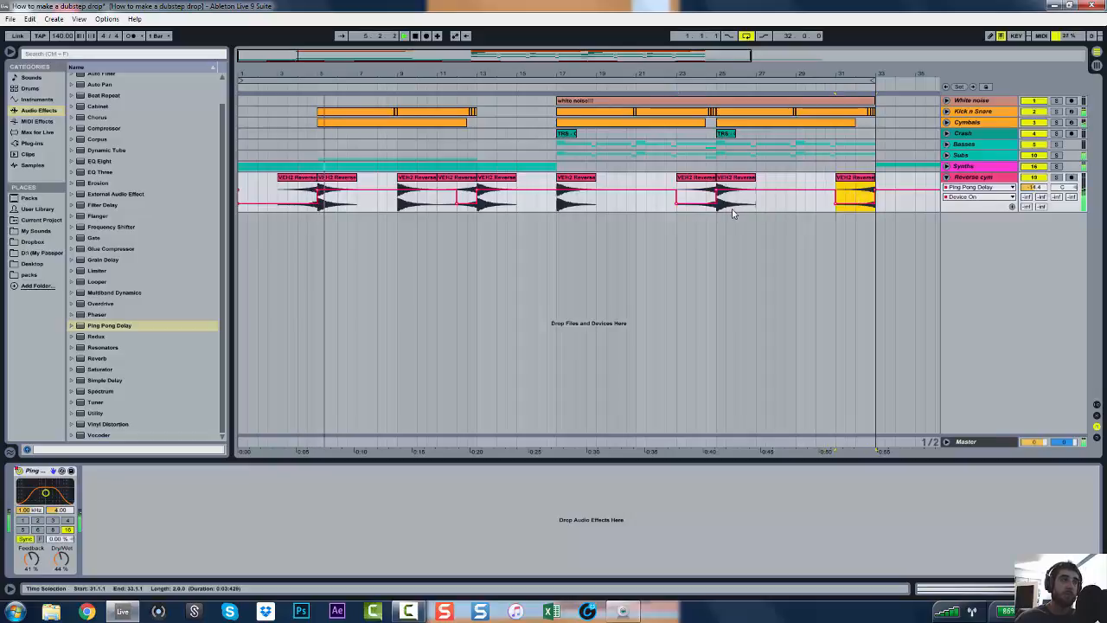
left_click(418, 184)
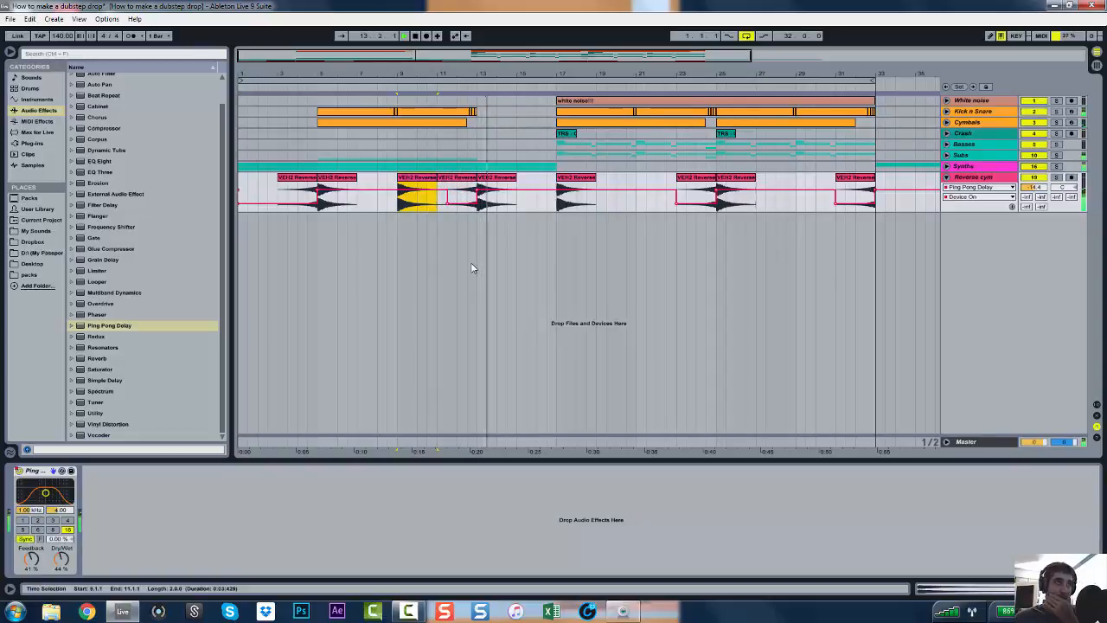
Expand the Synths group and automate the Arp track's Auto Filter frequency to sweep down from bar 13 to bar 17
left_click(946, 166)
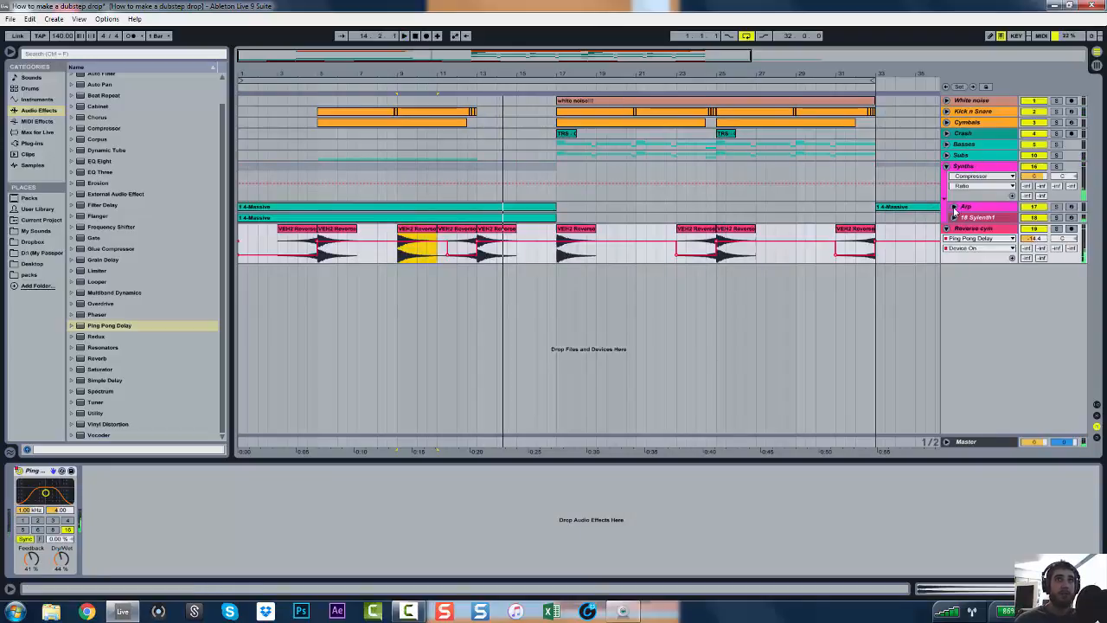
left_click(993, 210)
left_click_drag(557, 235, 486, 251)
left_click(478, 250)
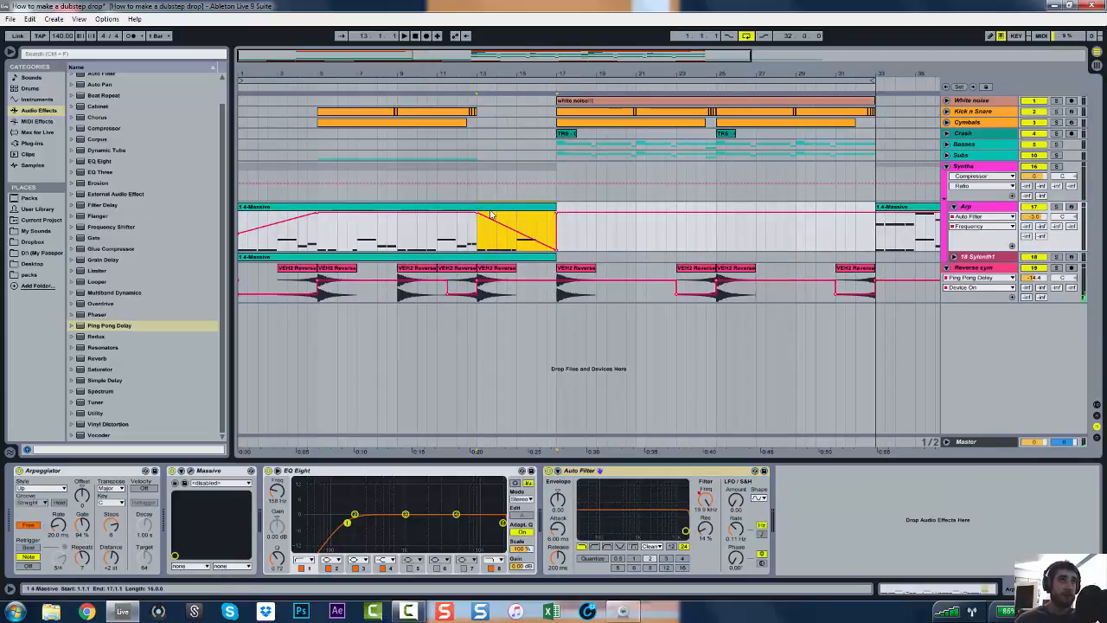
left_click(469, 186)
left_click(471, 178)
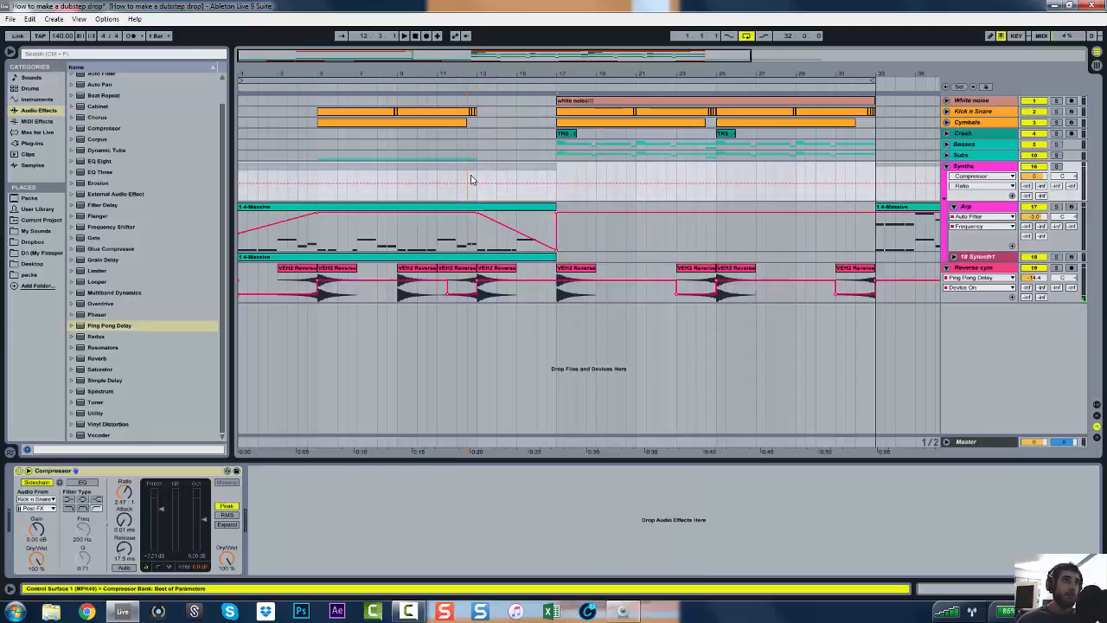
Hide the device view and play the break from bar 12 to review its lead into the drop at bar 17
key("space")
key("ctrl+alt+l")
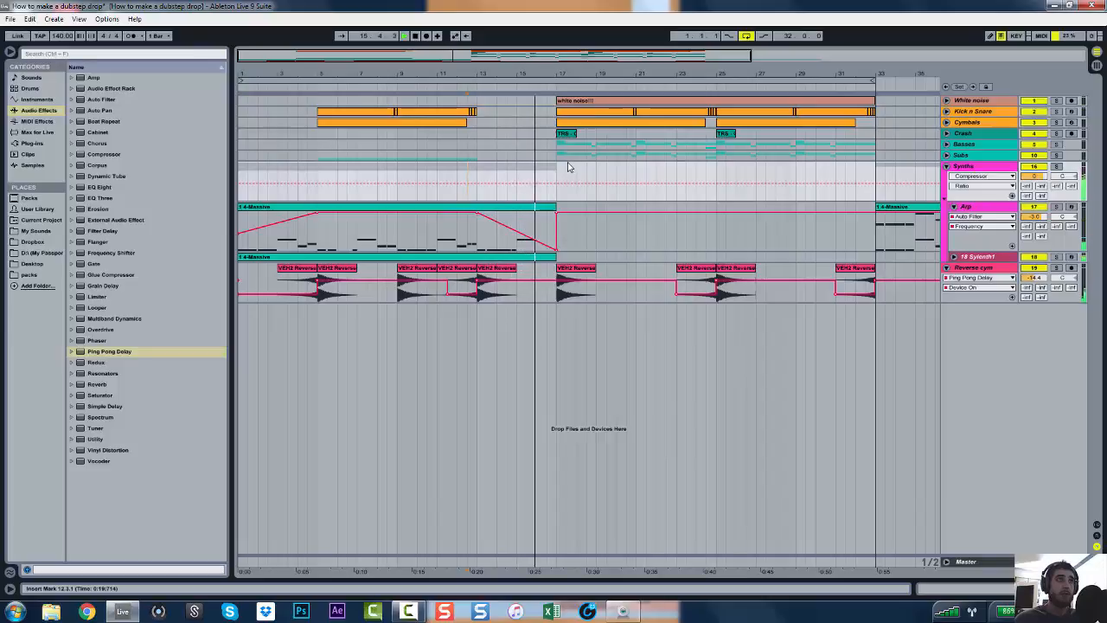
left_click(337, 81)
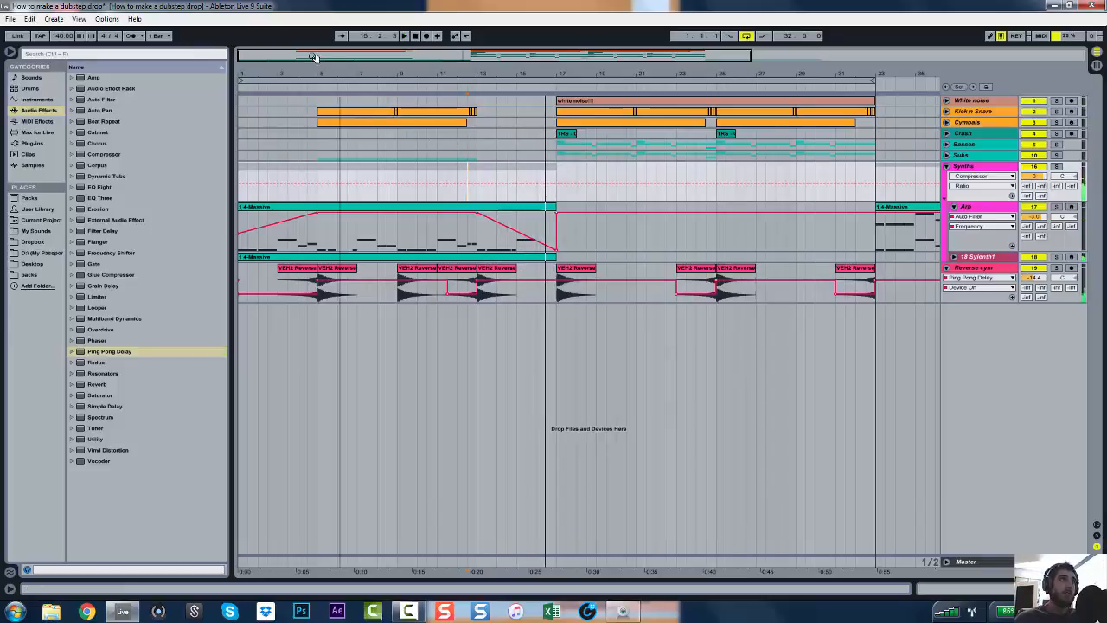
left_click_drag(316, 57, 314, 52)
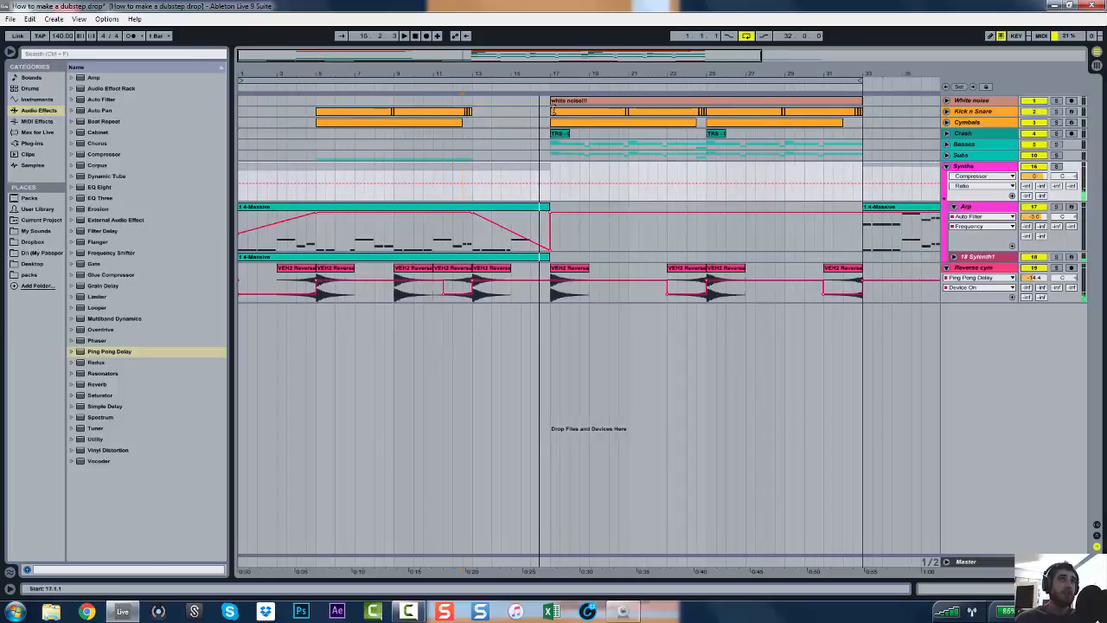
left_click(546, 115)
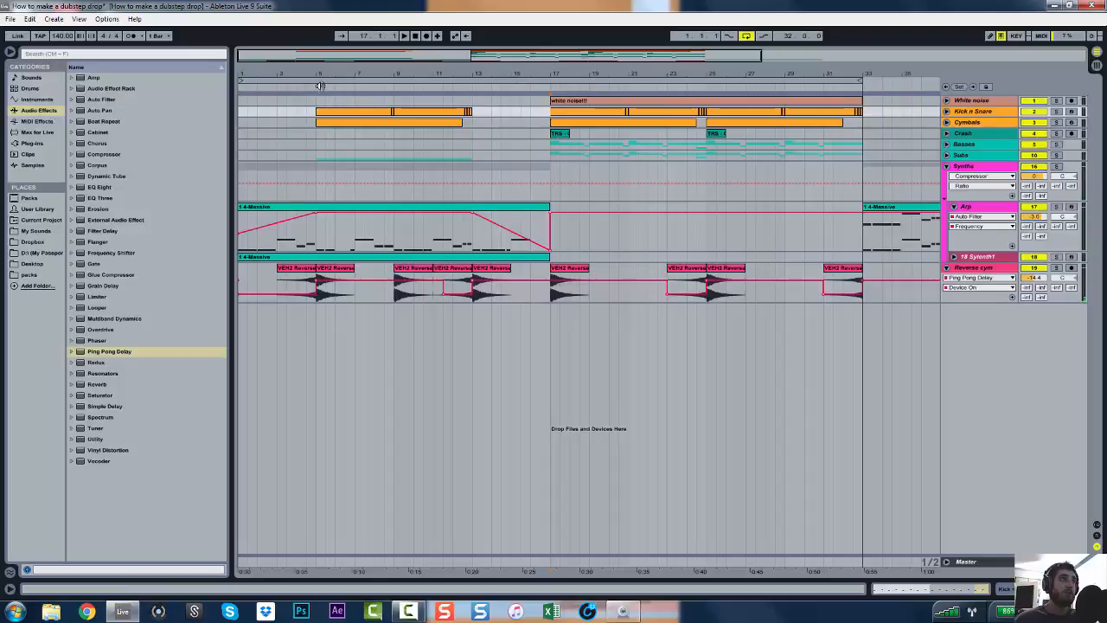
Add locators named Intro at bar 1, DJ mix at bar 5 and Break at bar 13
right_click(317, 87)
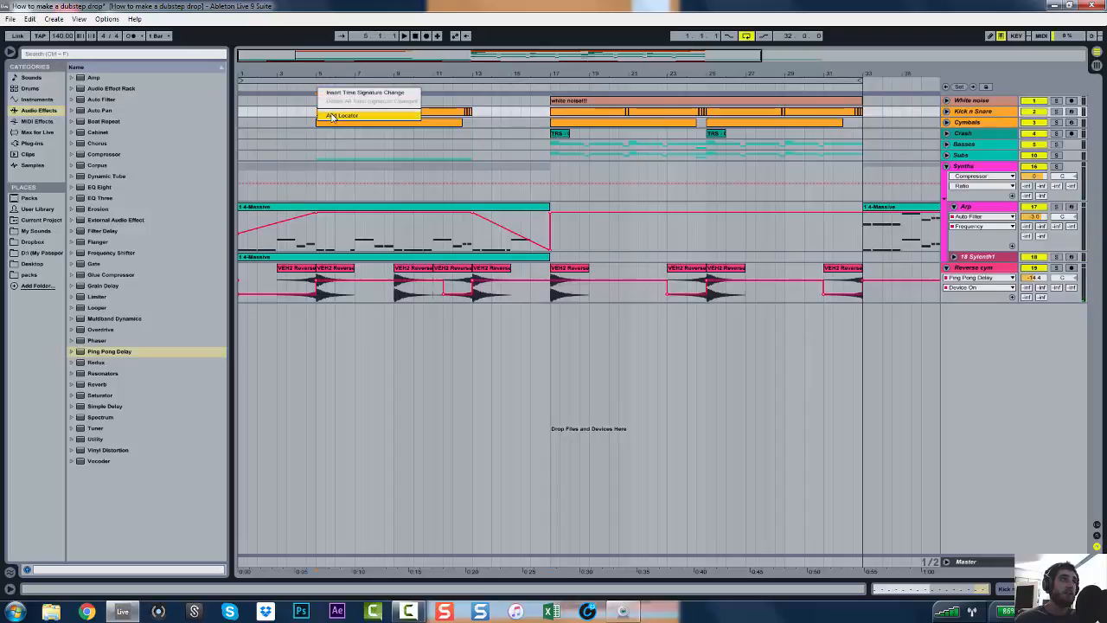
left_click(336, 116)
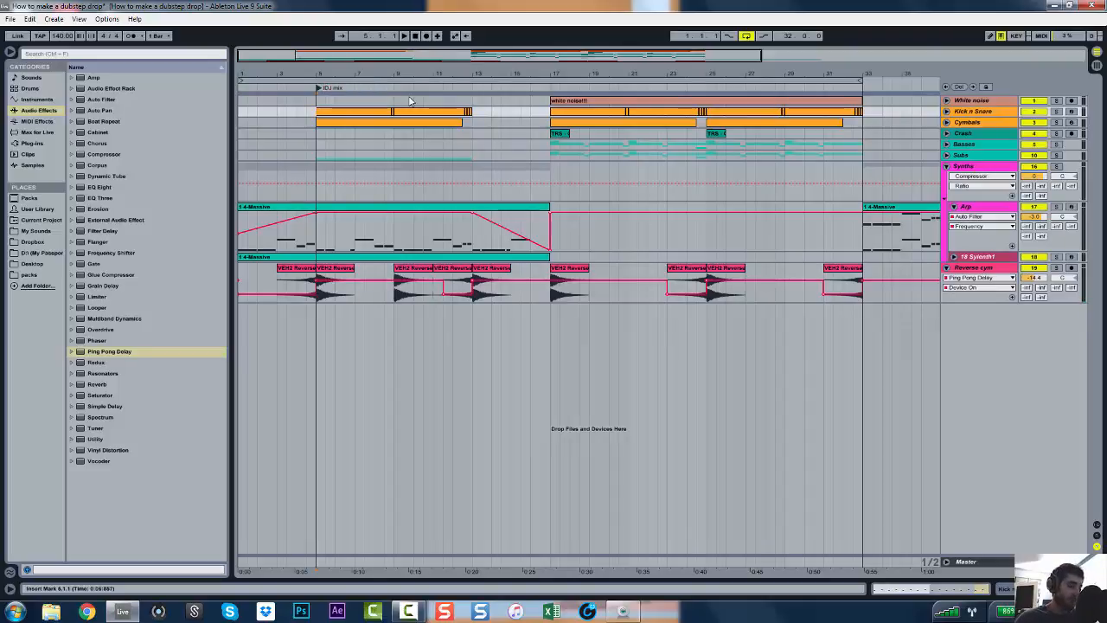
type("DJ")
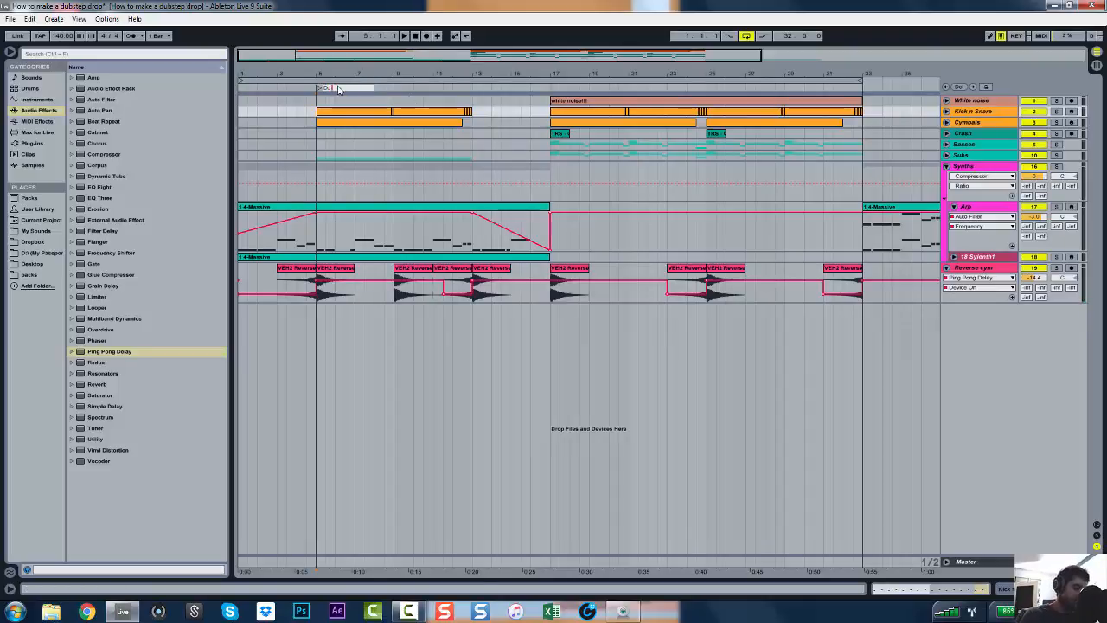
type(" mix")
key("Return")
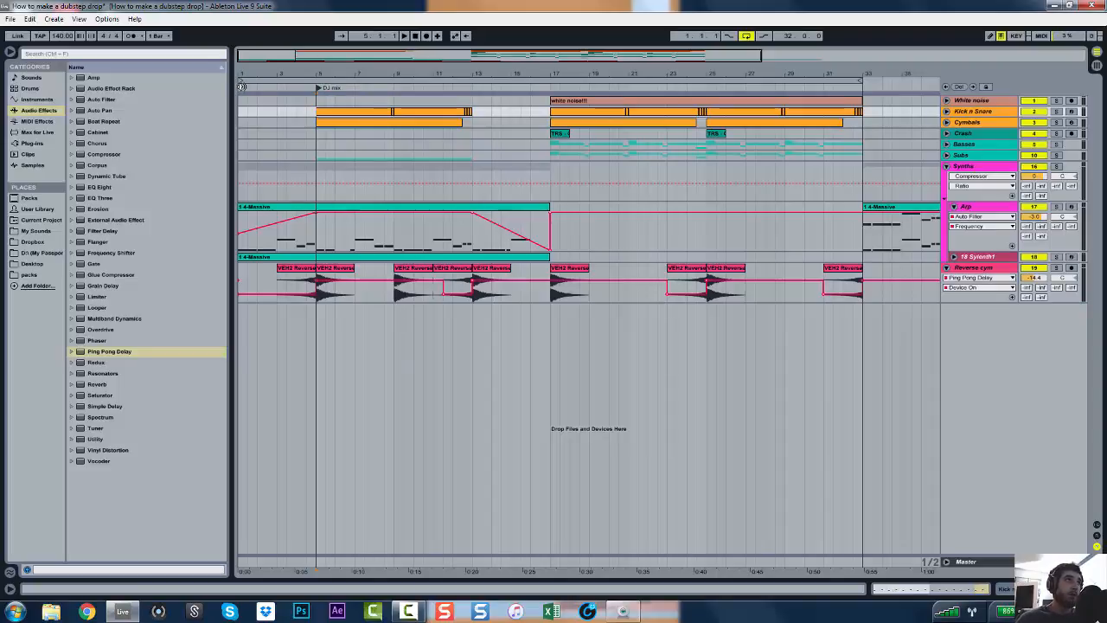
left_click(241, 87)
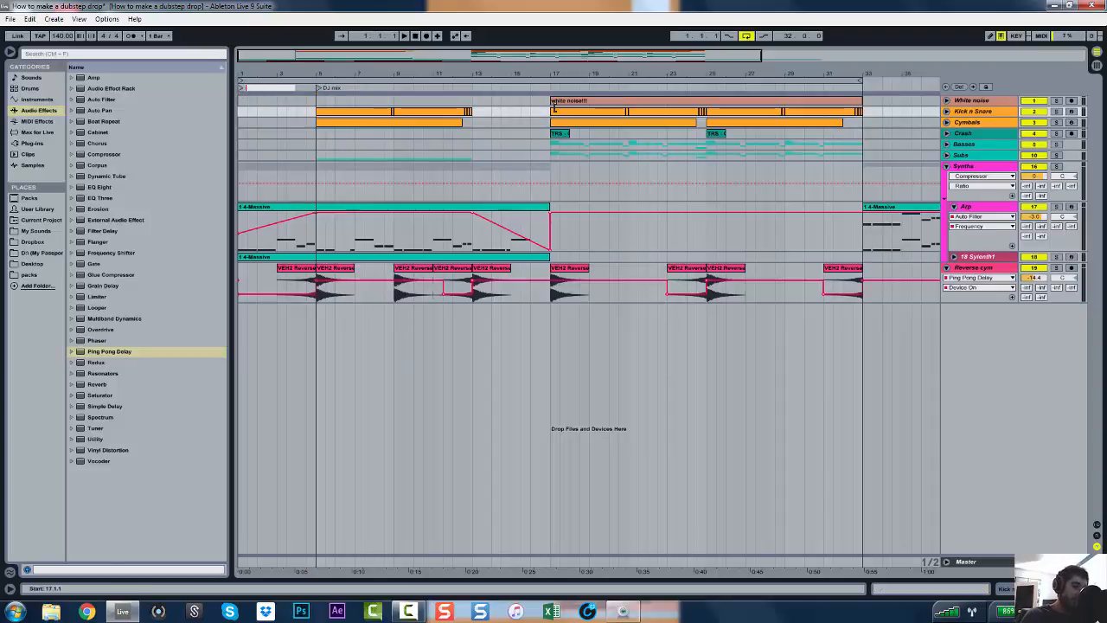
left_click(473, 87)
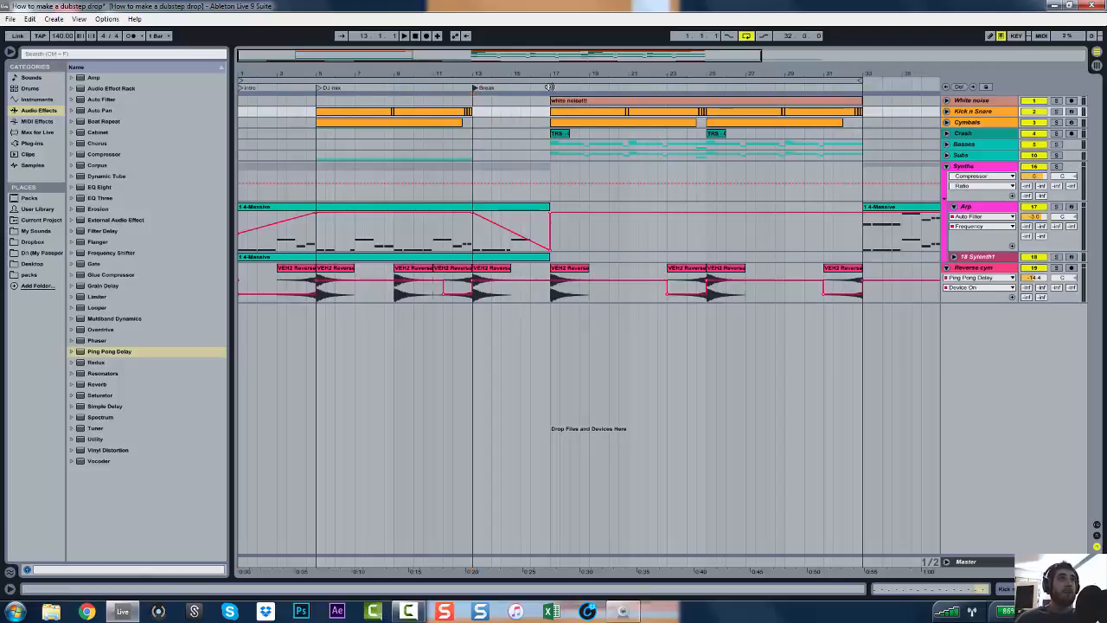
Insert four bars of empty time at bar 17, before the drop
left_click(549, 117)
key("ctrl+i")
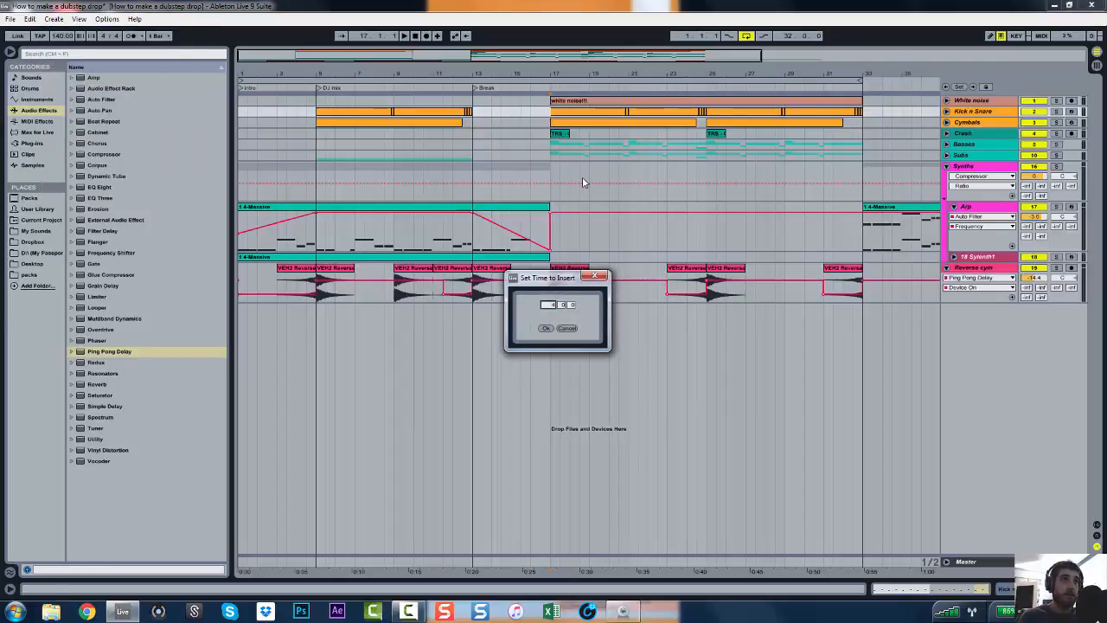
key("Return")
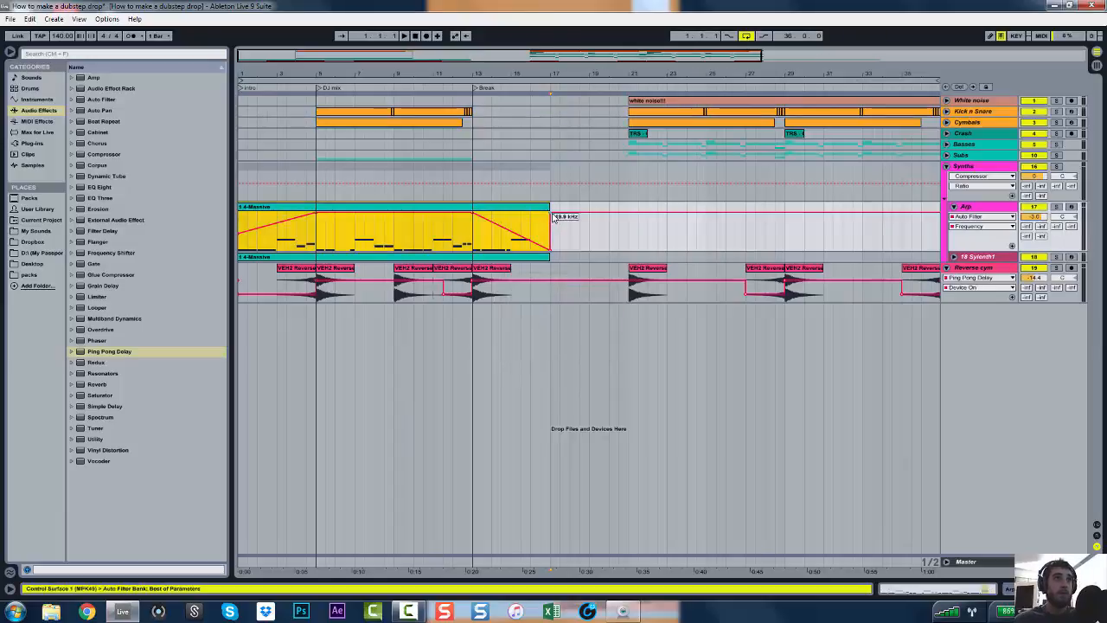
Copy the reverse crash clip that ends at bar 13 into the build gap, spanning 18.3 to 20.3
left_click(506, 275)
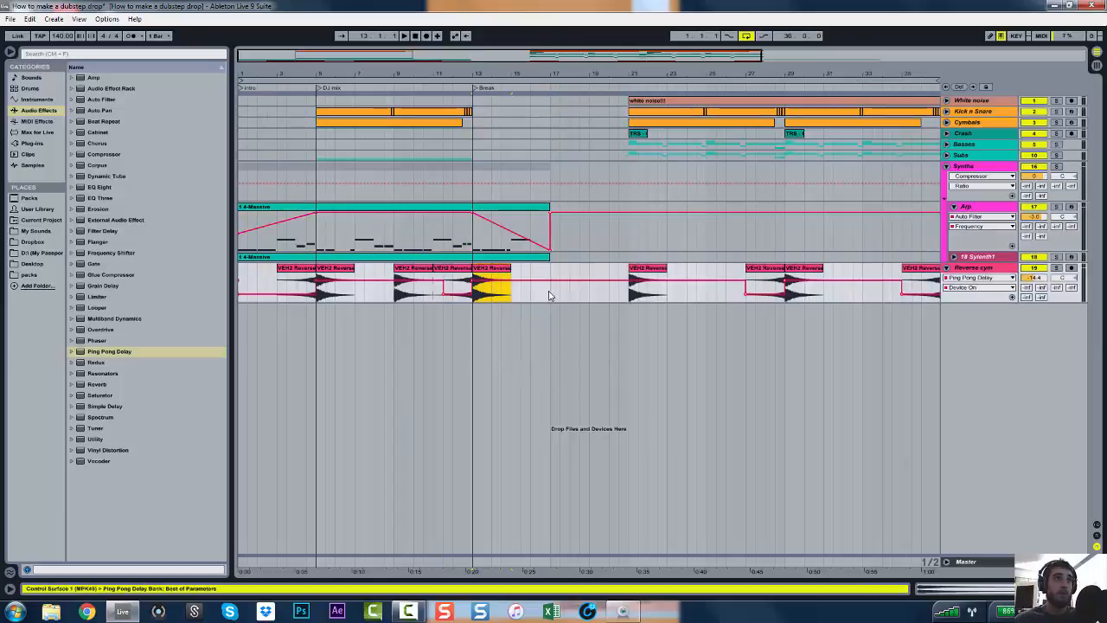
left_click_drag(451, 273, 603, 287)
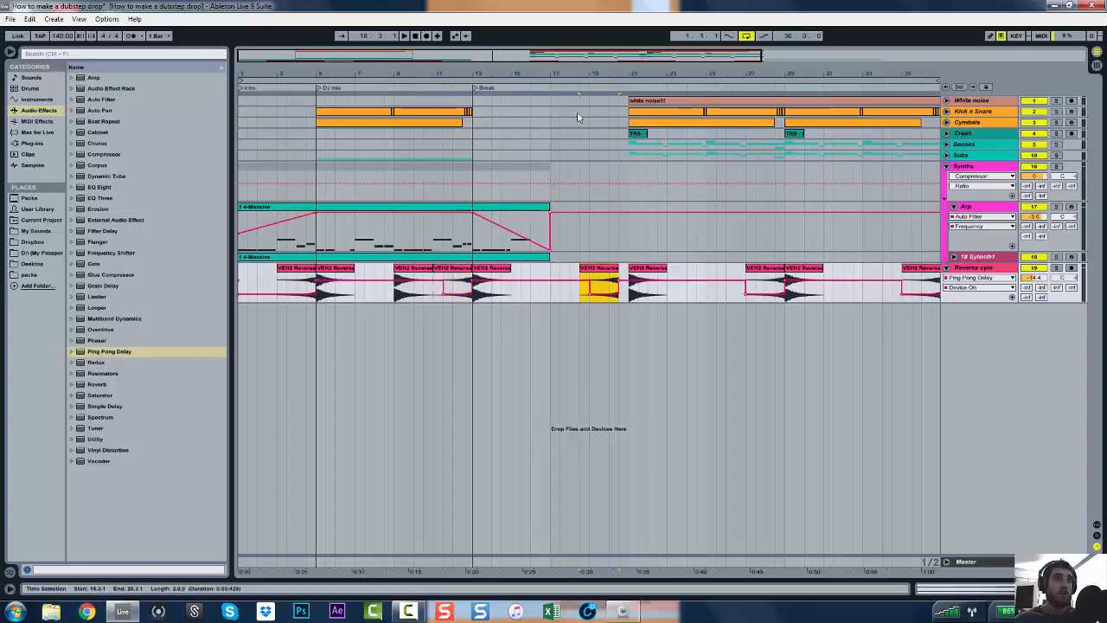
Fold the Sylenth1 and Arp tracks and collapse the Synths group
left_click(530, 260)
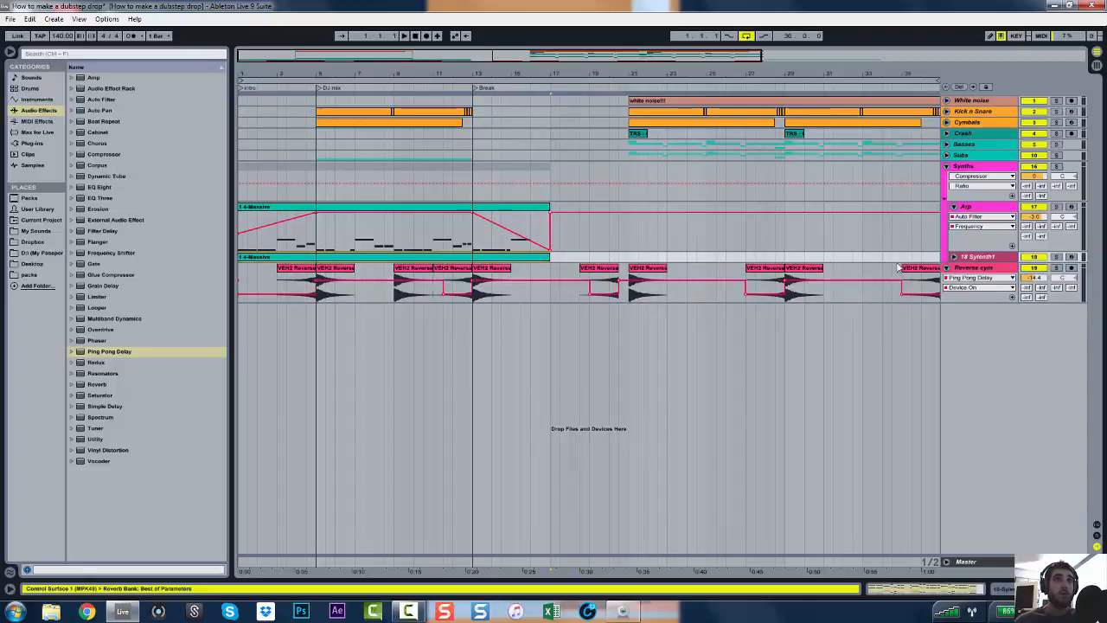
left_click(953, 258)
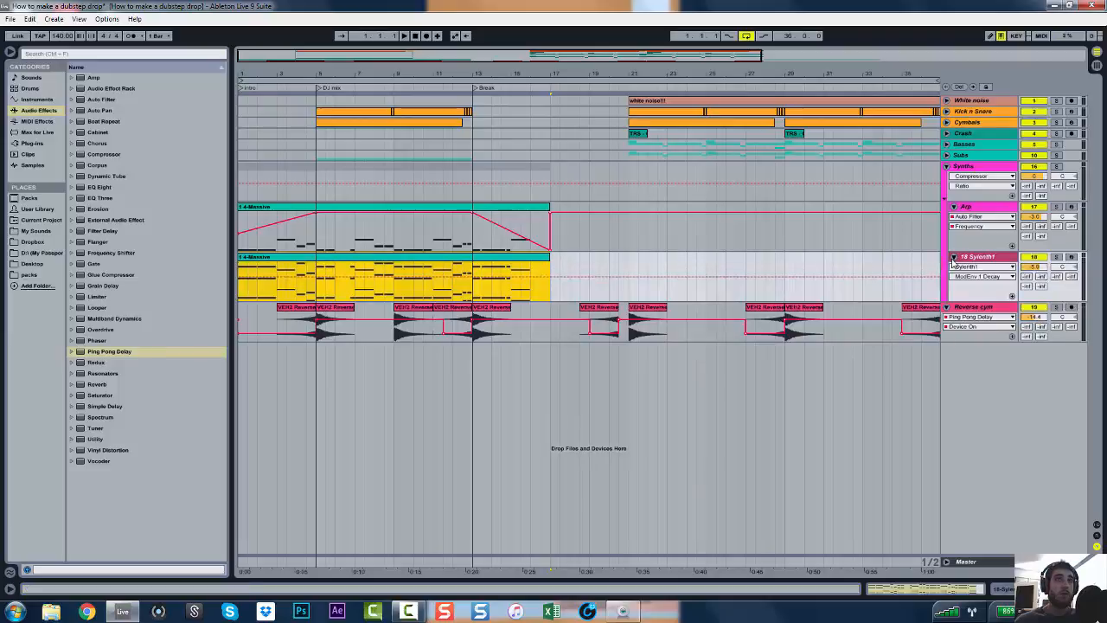
left_click(953, 256)
left_click(954, 207)
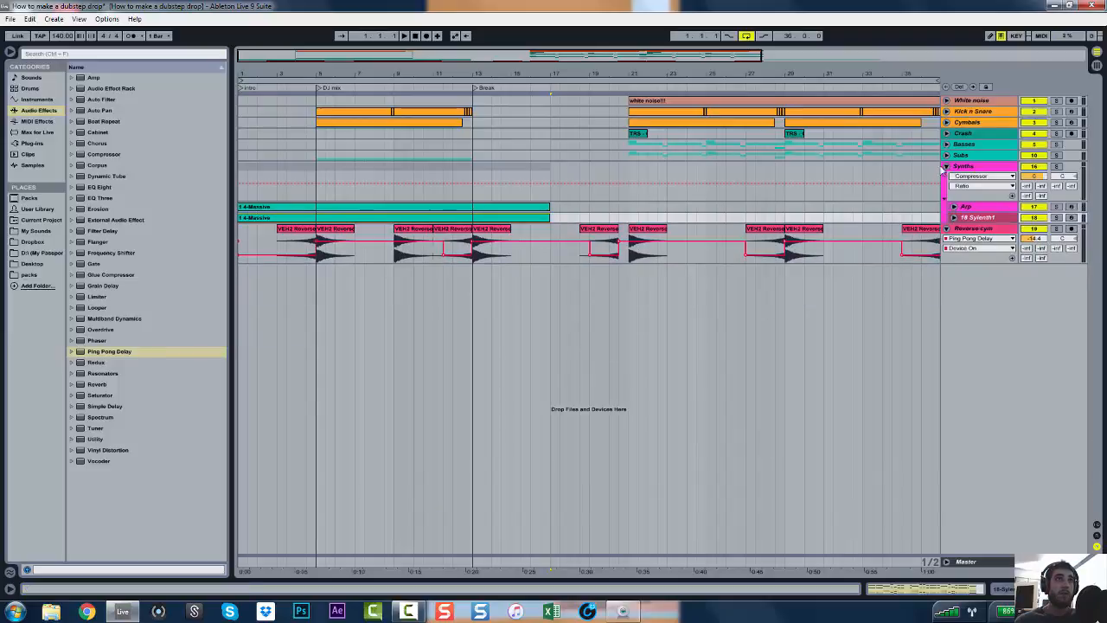
left_click(945, 167)
Add a locator named Build at bar 17
right_click(551, 88)
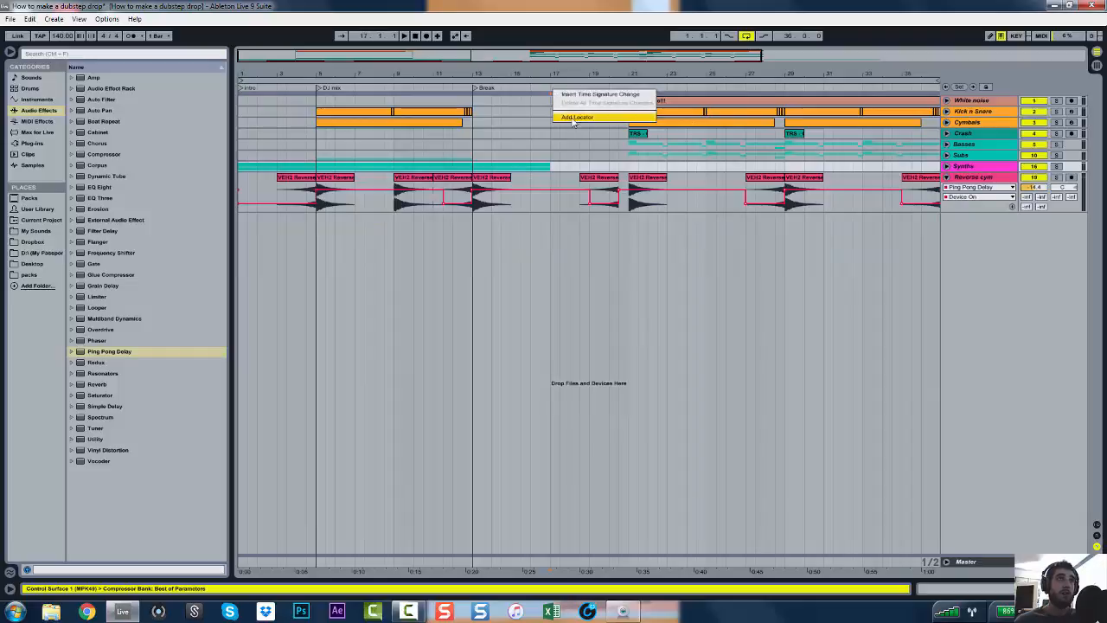
left_click(577, 118)
type("Build")
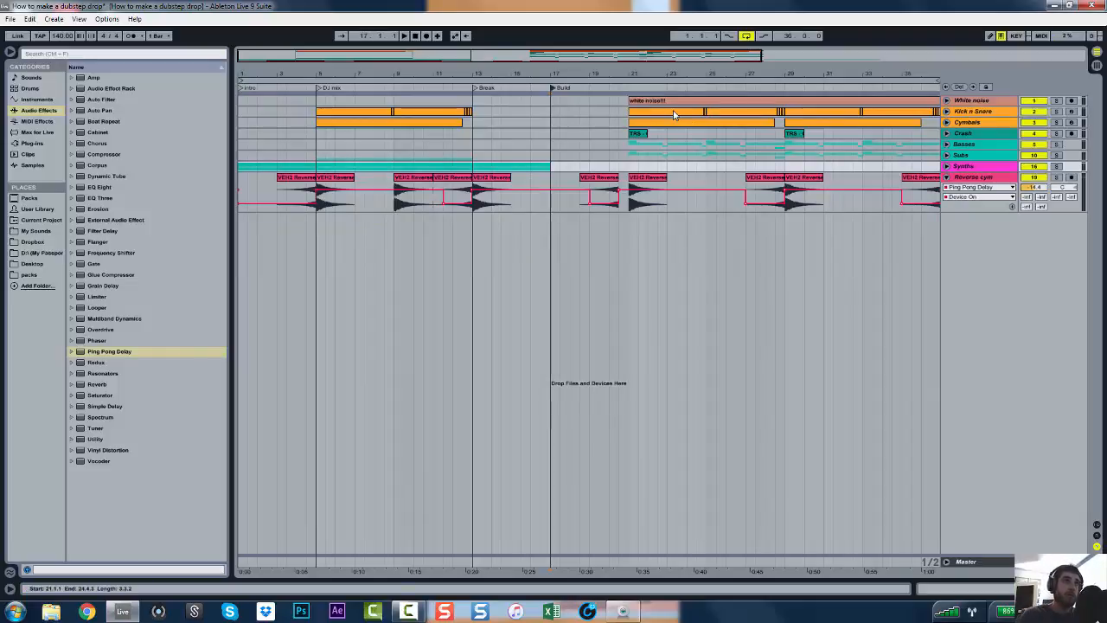
Unfold Kick n Snare, copy the drop's first one-beat hit to bar 17 and repeat it every beat up to bar 19
left_click(445, 145)
key("space")
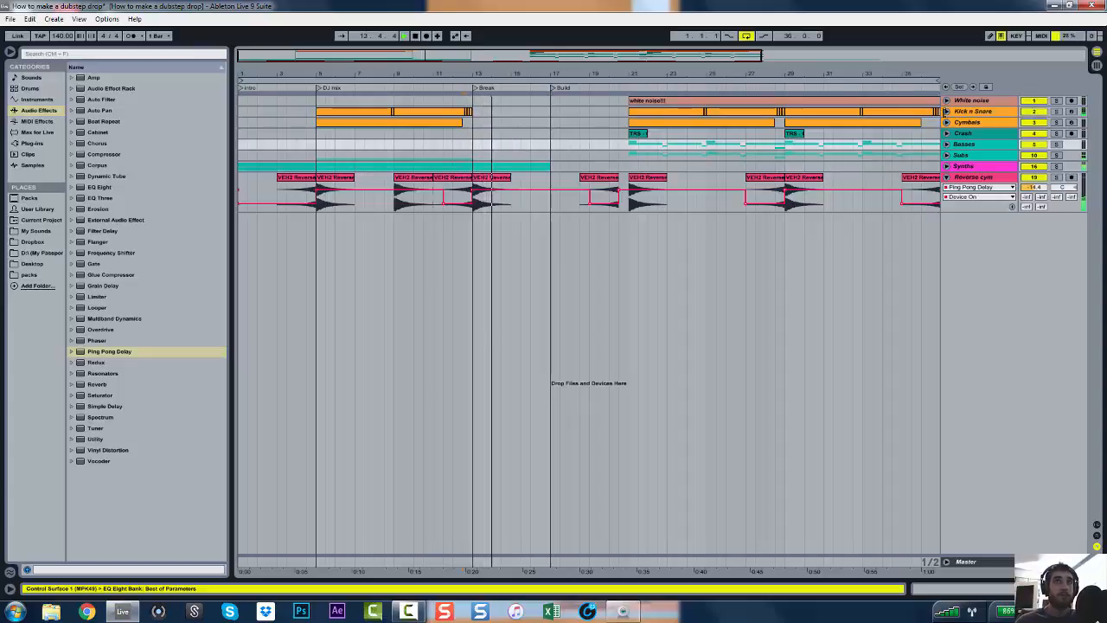
left_click(946, 111)
left_click_drag(551, 76, 542, 111)
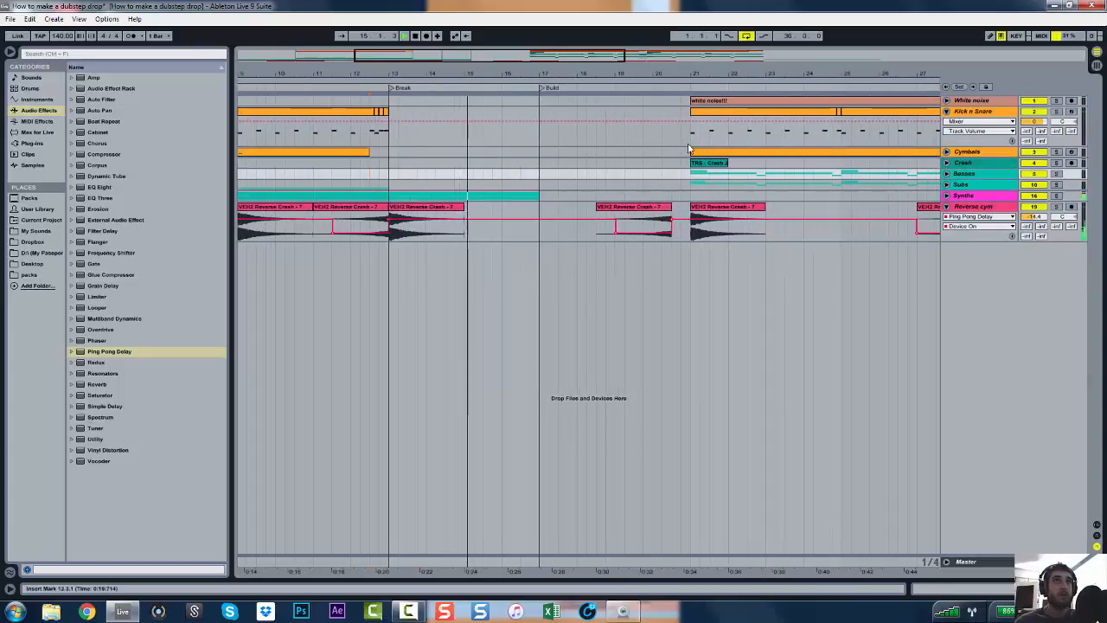
left_click_drag(691, 132, 547, 128)
key("ctrl+d")
key("ctrl+d")
key("ctrl+d")
key("ctrl+d")
key("ctrl+d")
key("ctrl+d")
key("ctrl+d")
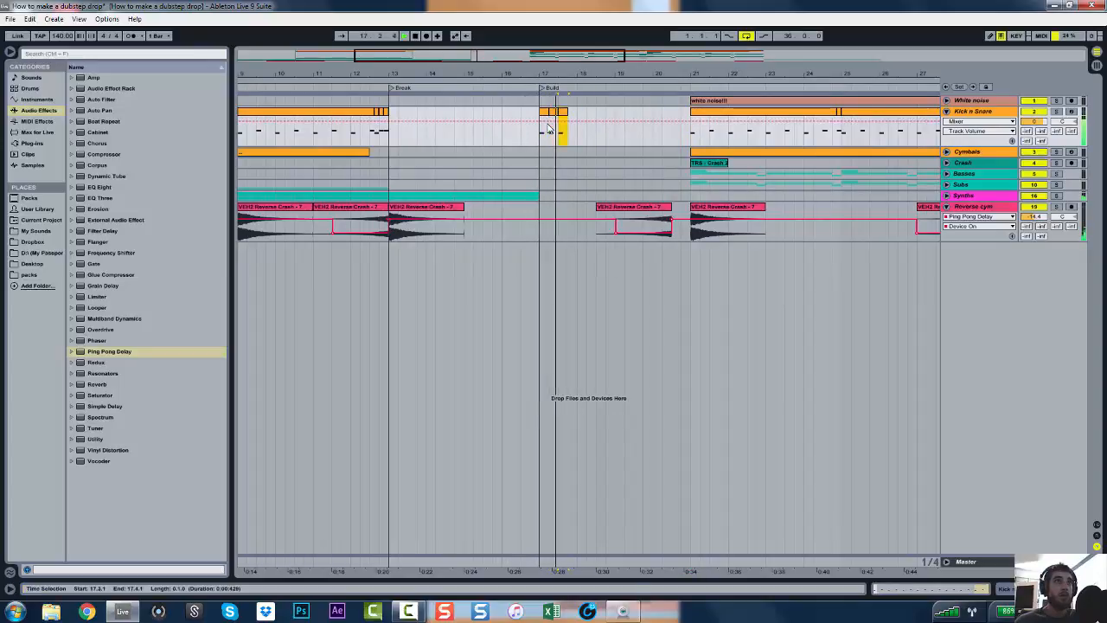
key("ctrl+d")
Duplicate a half-beat hit repeatedly from bar 19 to 20.3 on the Kick n Snare track
left_click_drag(617, 78, 613, 143)
key("ctrl+d")
key("ctrl+d")
key("ctrl+d")
key("ctrl+d")
key("ctrl+d")
key("ctrl+d")
key("ctrl+d")
key("ctrl+d")
key("ctrl+d")
key("ctrl+d")
key("ctrl+d")
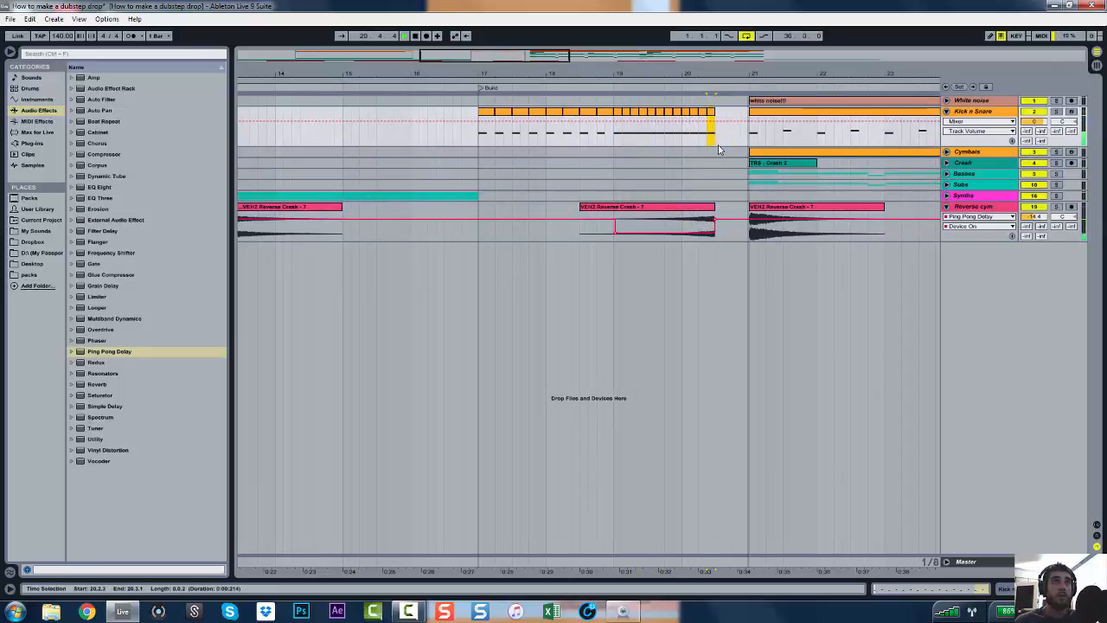
Undo the half-beat duplicates after bar 20 and move the build's reverse crash to end at bar 20
left_click_drag(560, 55, 571, 66)
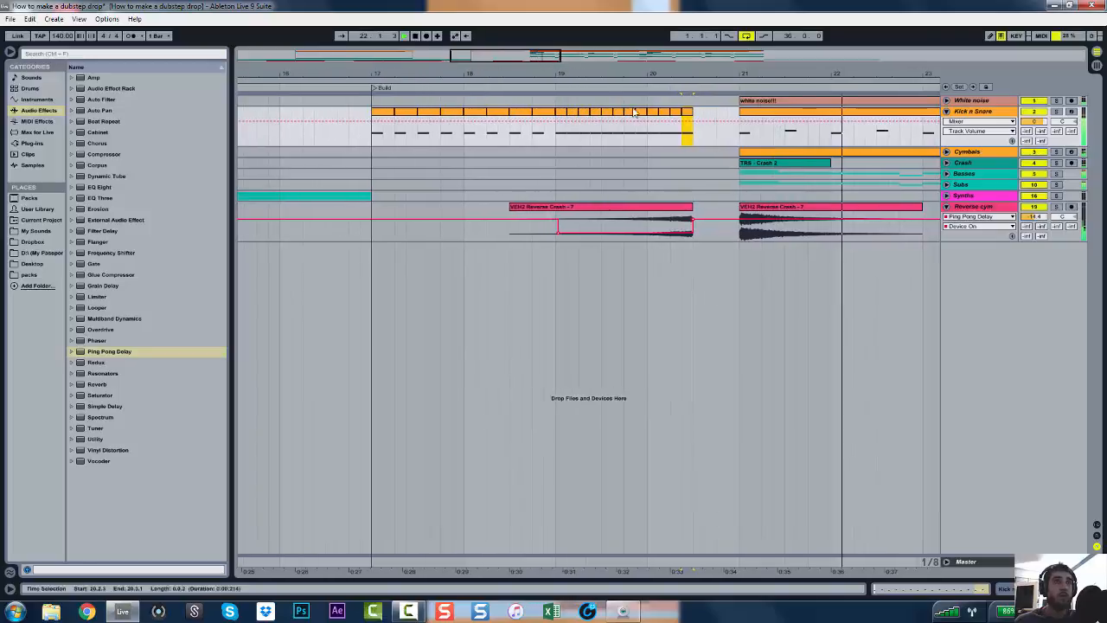
key("ctrl+z")
key("ctrl+z")
key("ctrl+z")
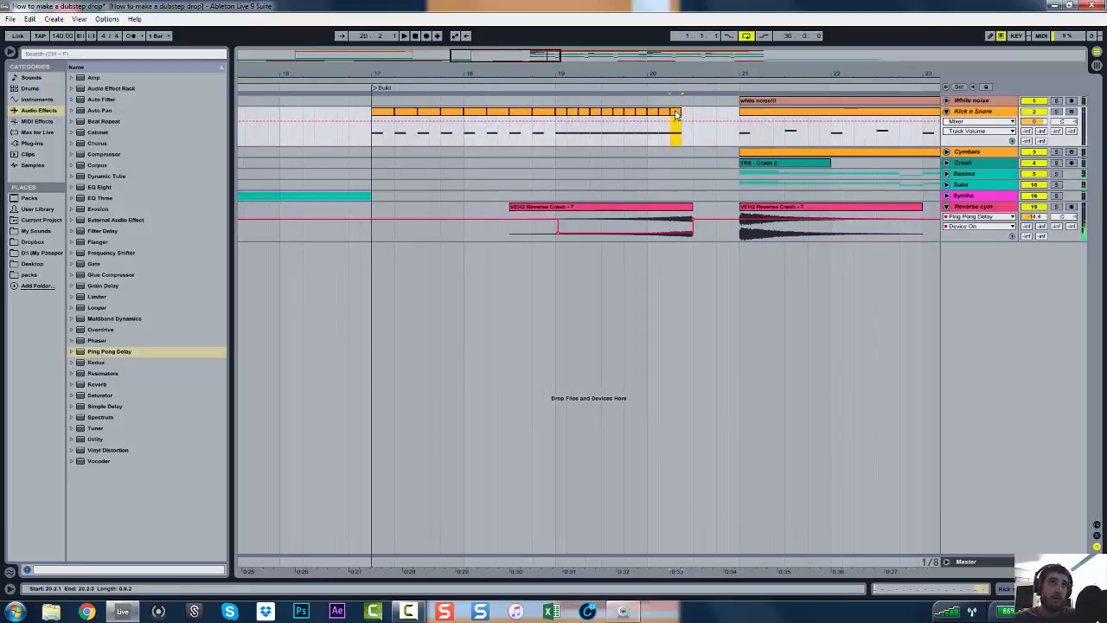
left_click_drag(664, 206, 618, 208)
Play the build into the drop while folding the Reverse cym and Kick n Snare tracks, and stop playback
key("space")
left_click(635, 175)
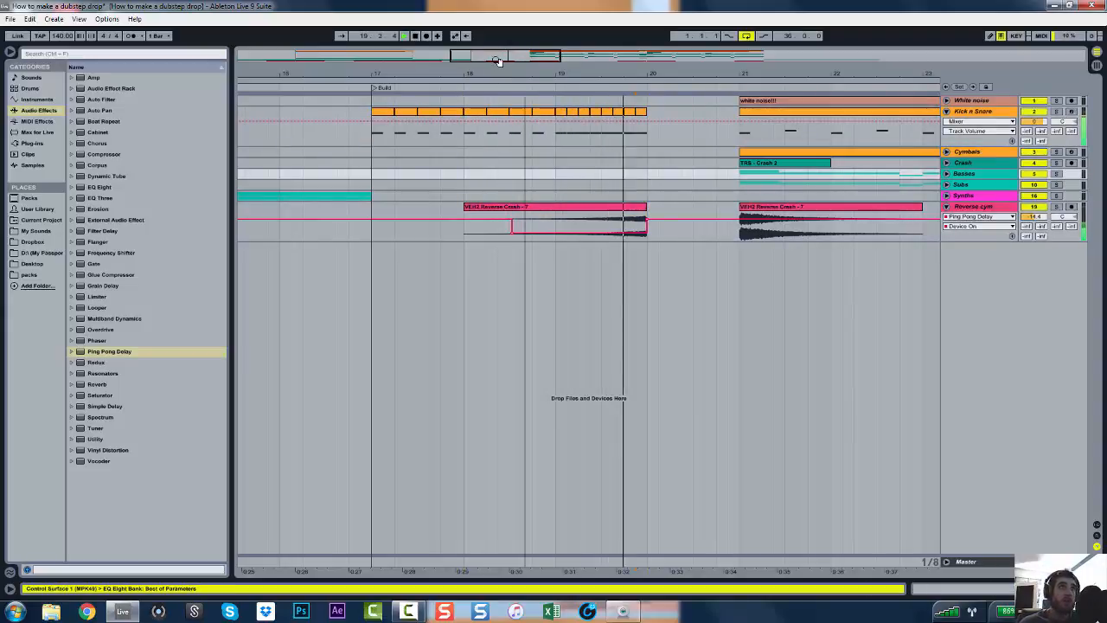
left_click_drag(499, 82, 593, 68)
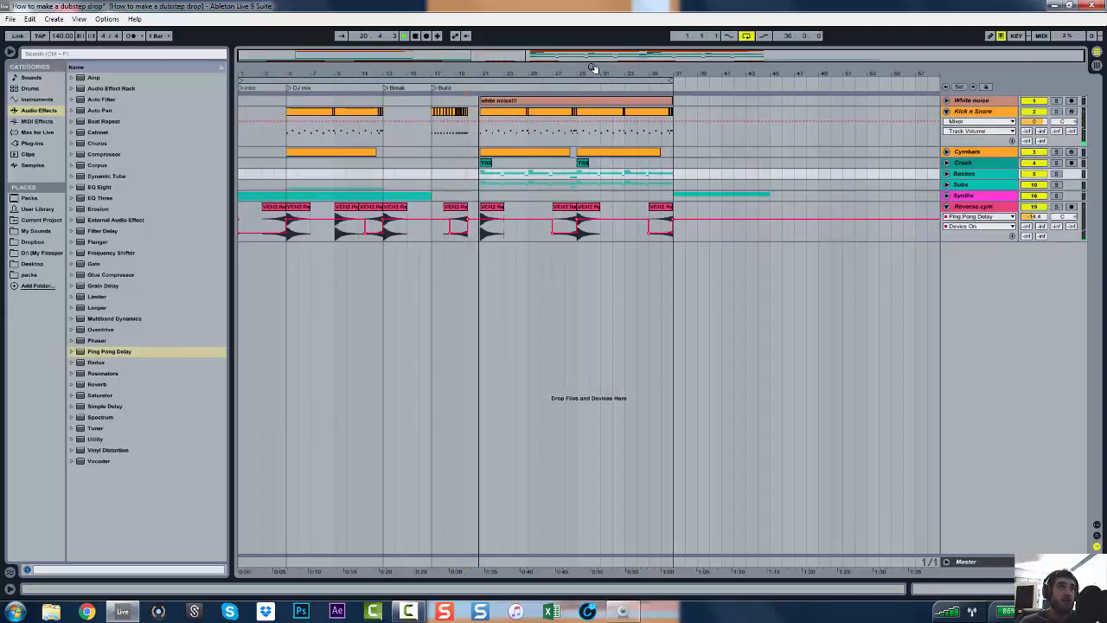
left_click(945, 206)
left_click(945, 111)
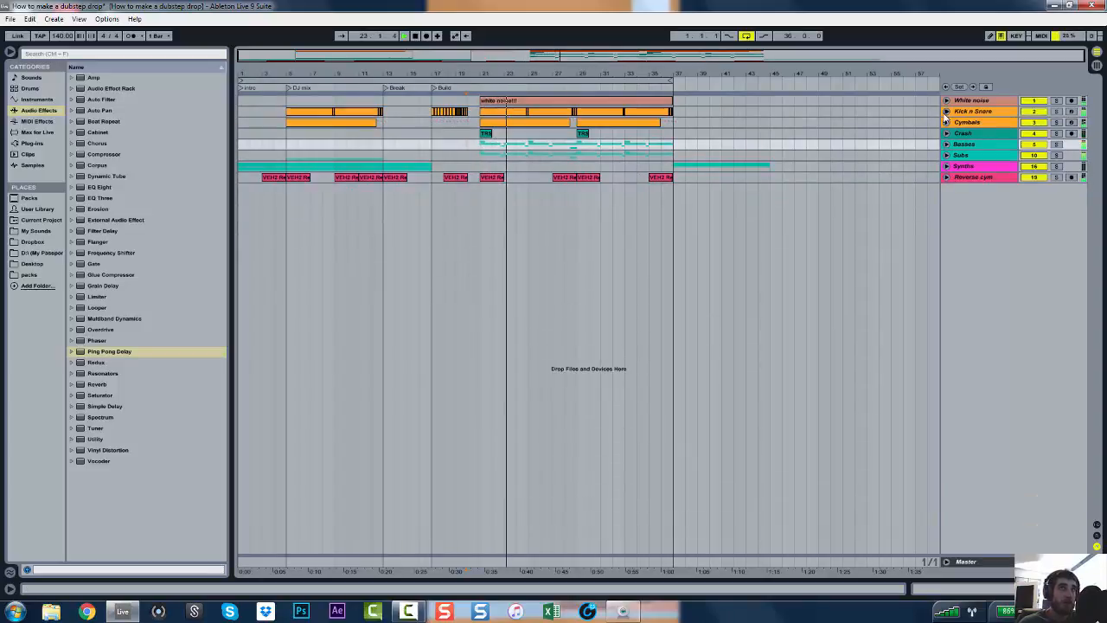
key("ctrl+a")
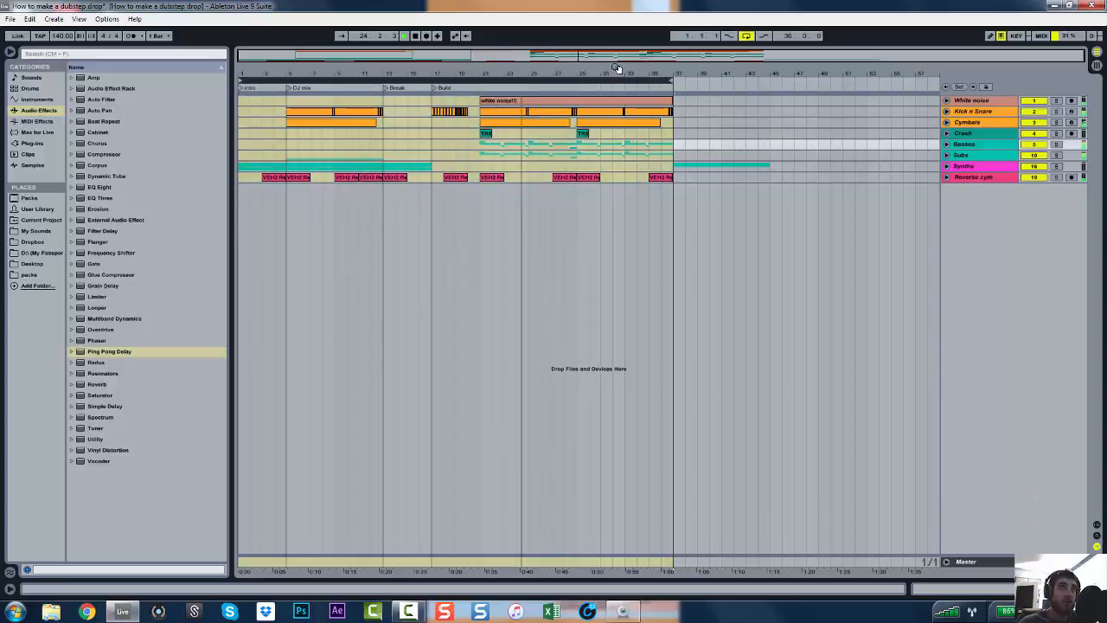
key("z")
left_click(539, 233)
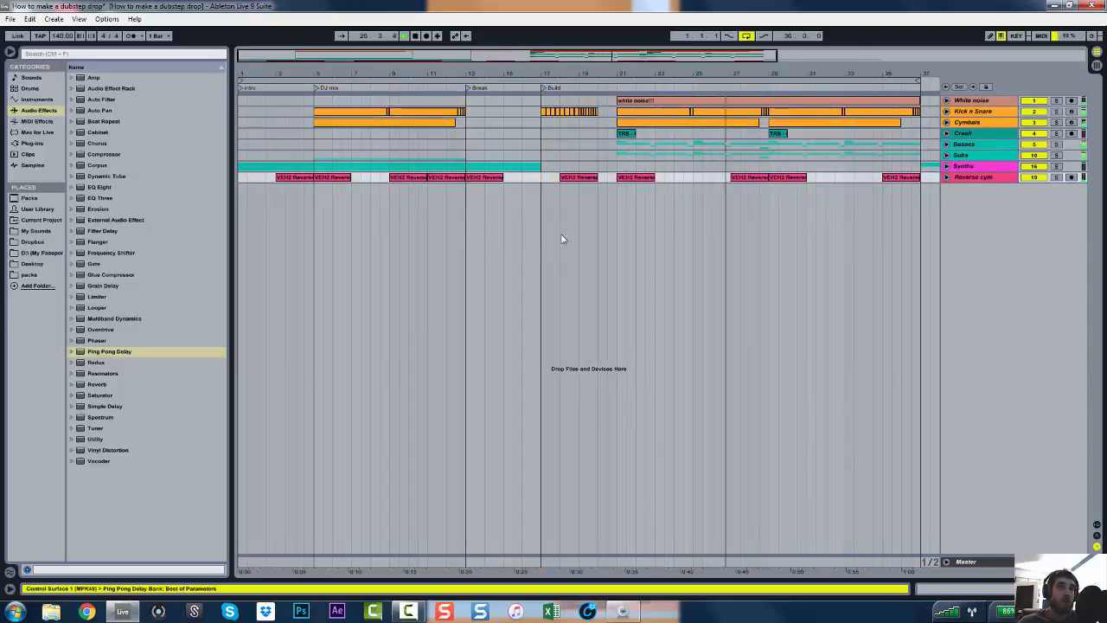
key("space")
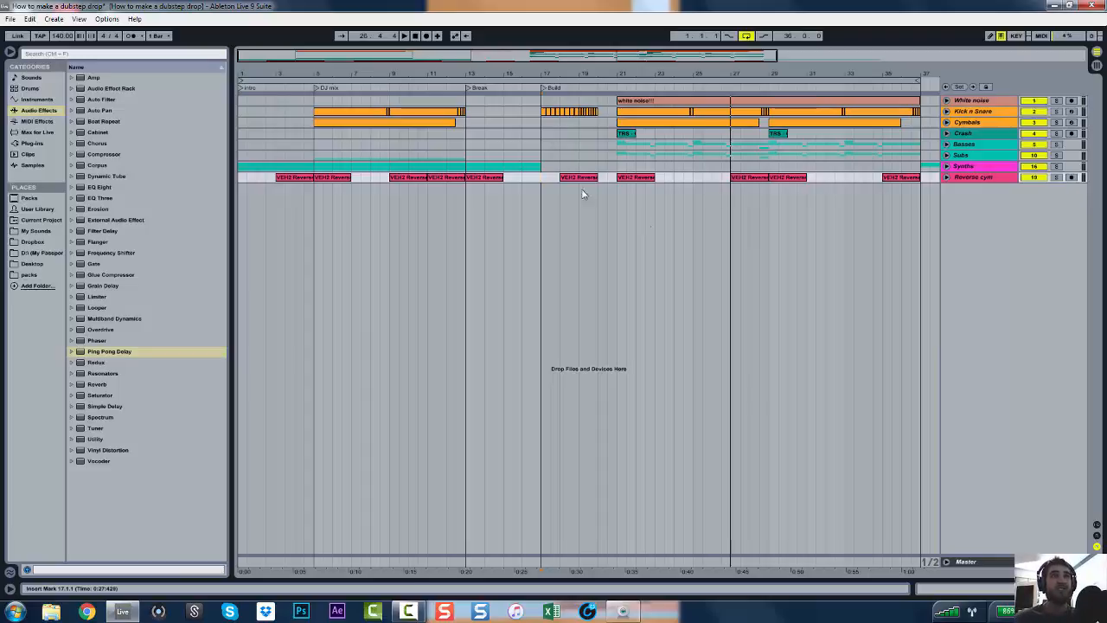
Play from bar 19 to review the transition into the drop, and stop playback
left_click_drag(469, 59, 469, 34)
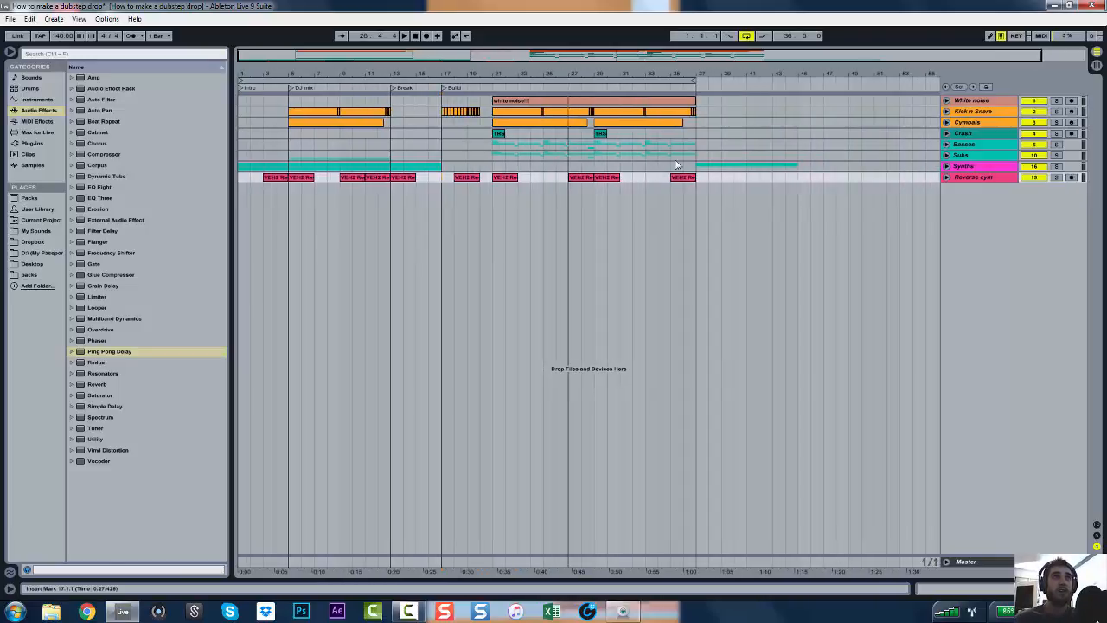
left_click(277, 145)
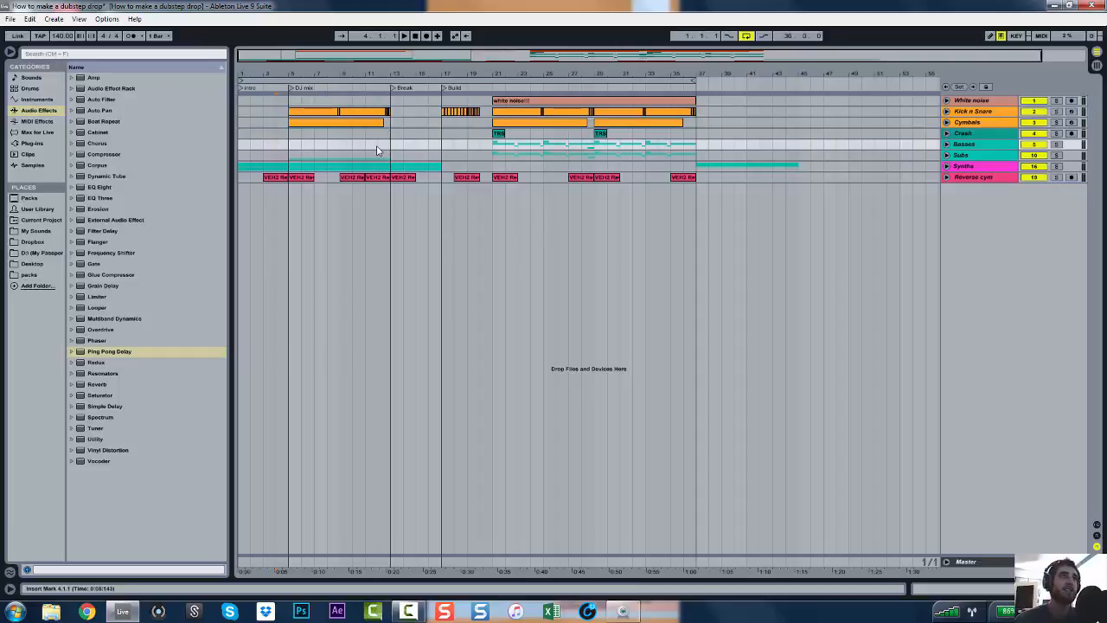
left_click(465, 131)
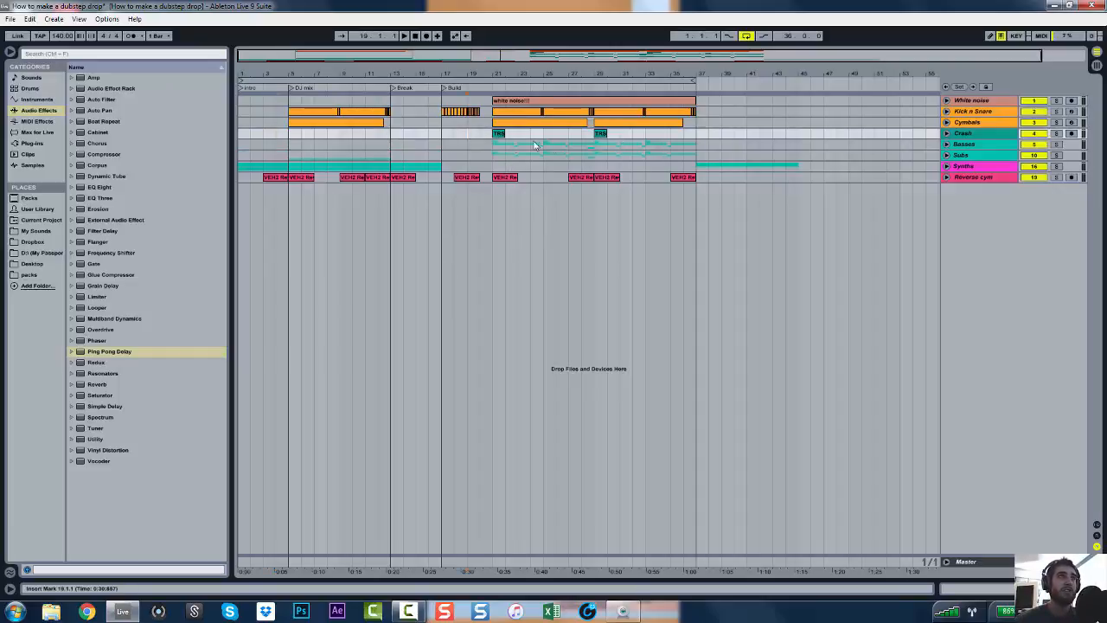
key("space")
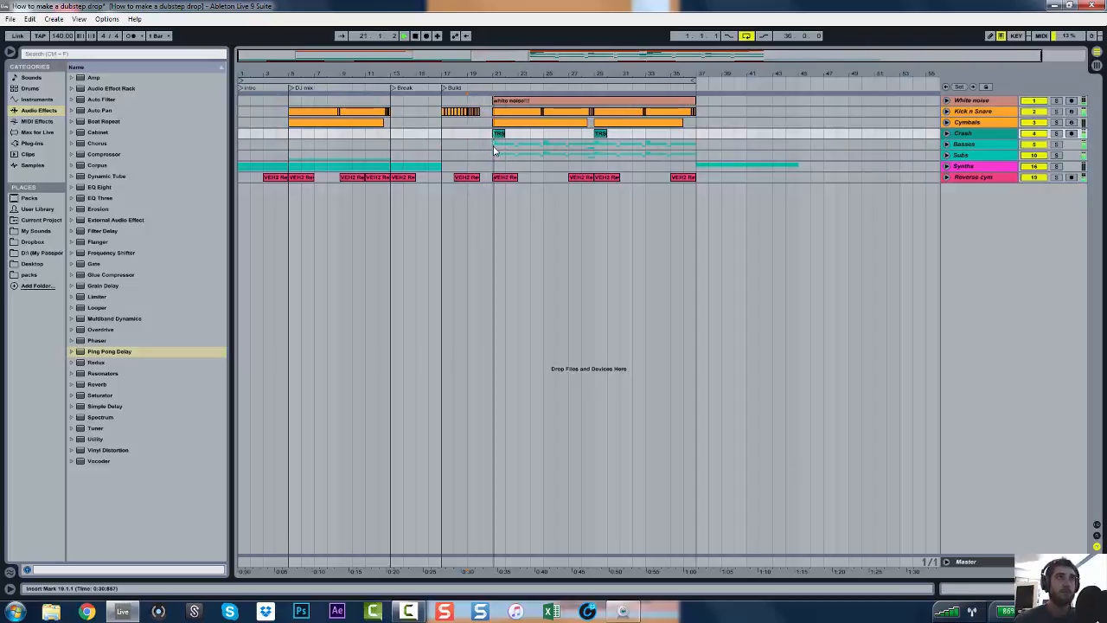
left_click(543, 157)
key("space")
Add iZotope Trash 2 after EQ Eight on the Basses group and lower its mix to about a quarter wet
double_click(964, 146)
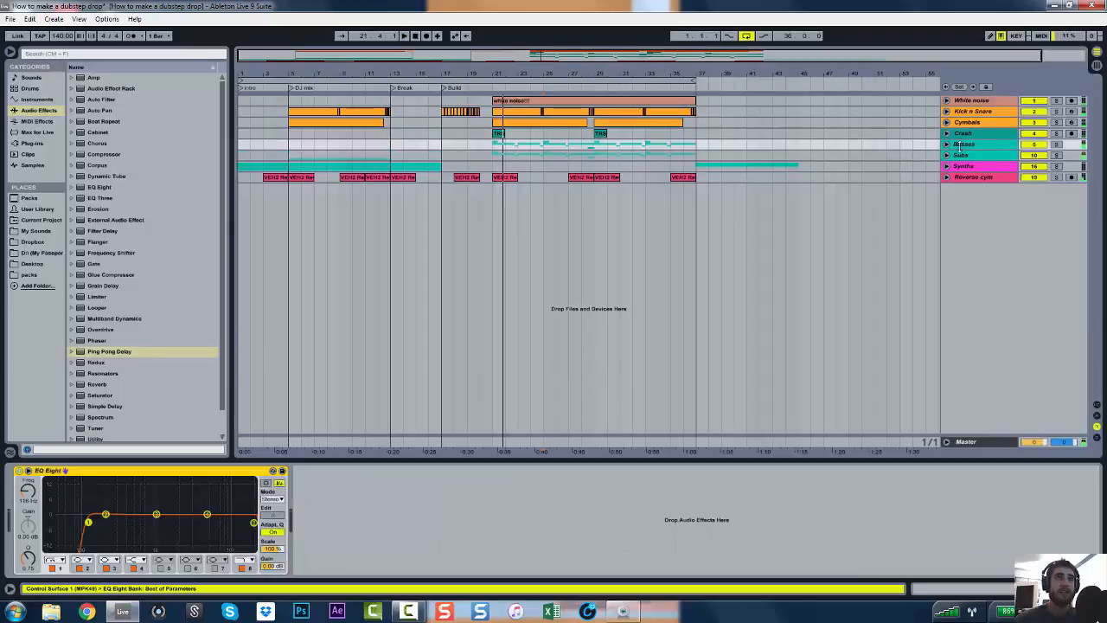
left_click(31, 144)
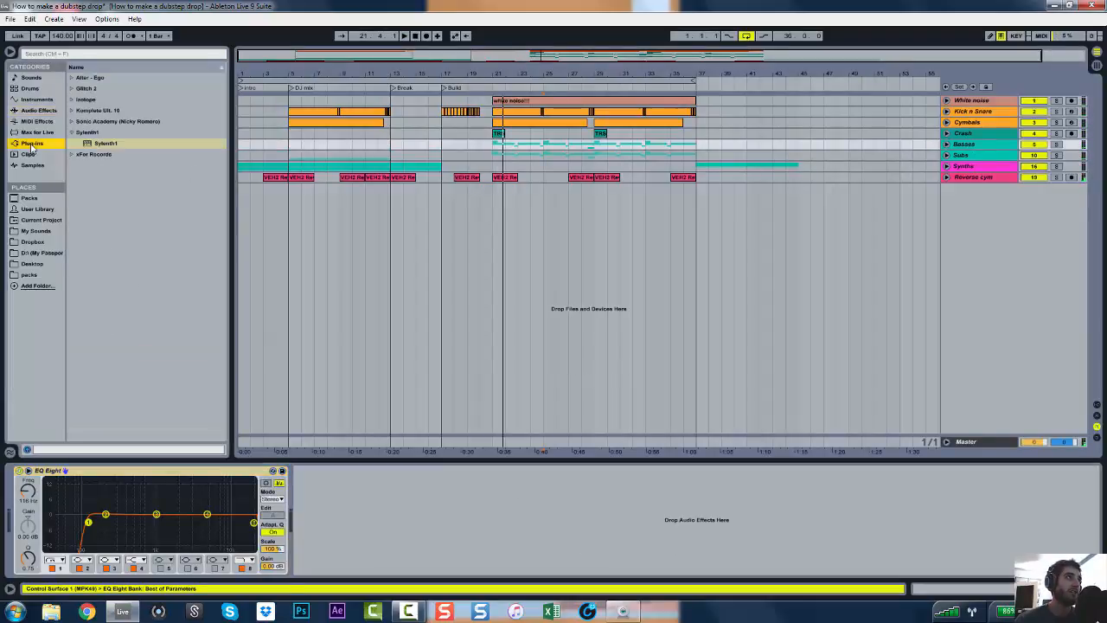
left_click(73, 101)
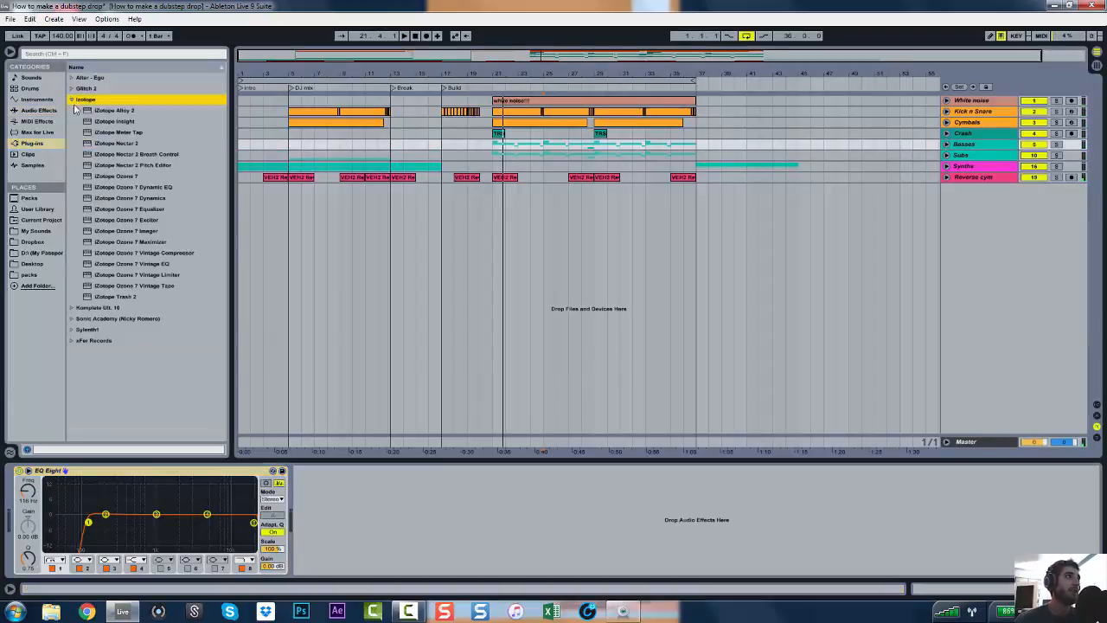
left_click_drag(118, 299, 356, 503)
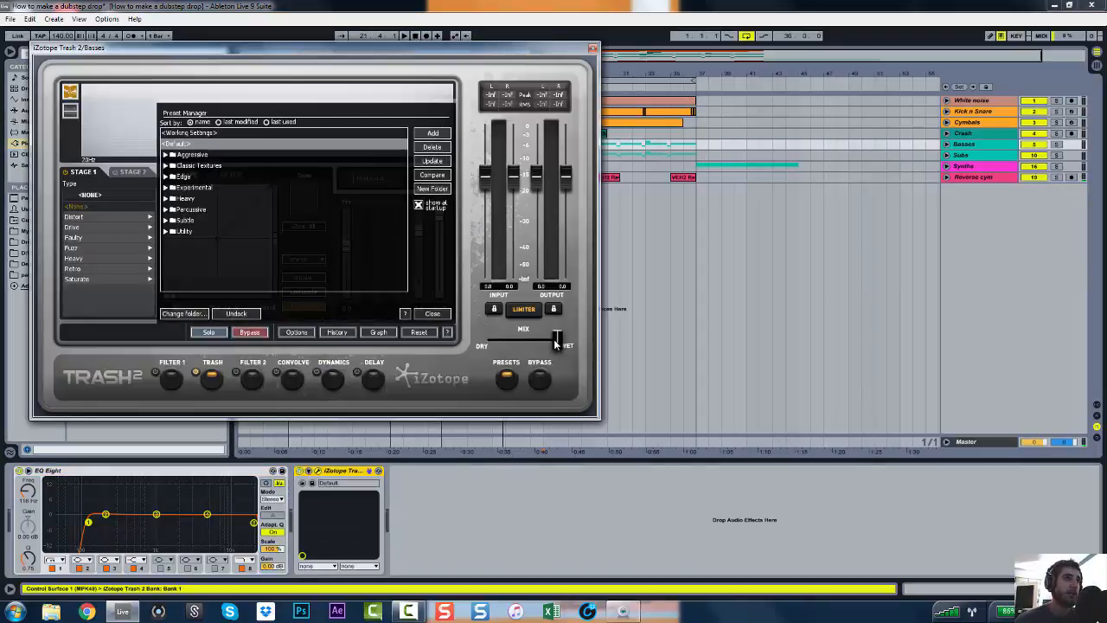
left_click_drag(556, 344, 505, 353)
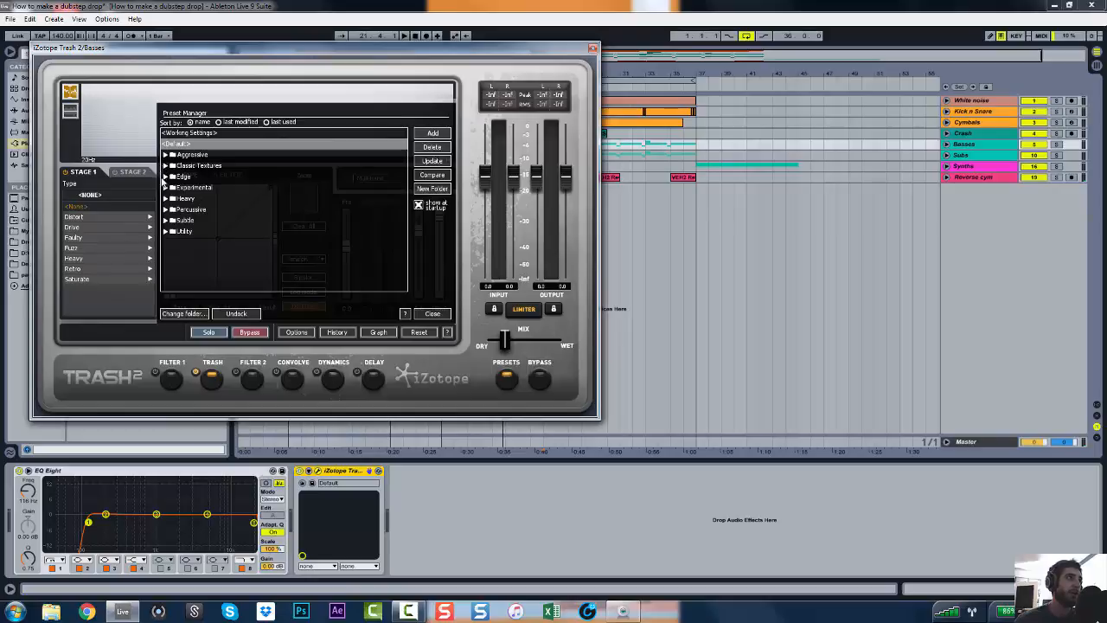
Load the G-Can preset from Trash 2's Experimental folder
left_click(165, 187)
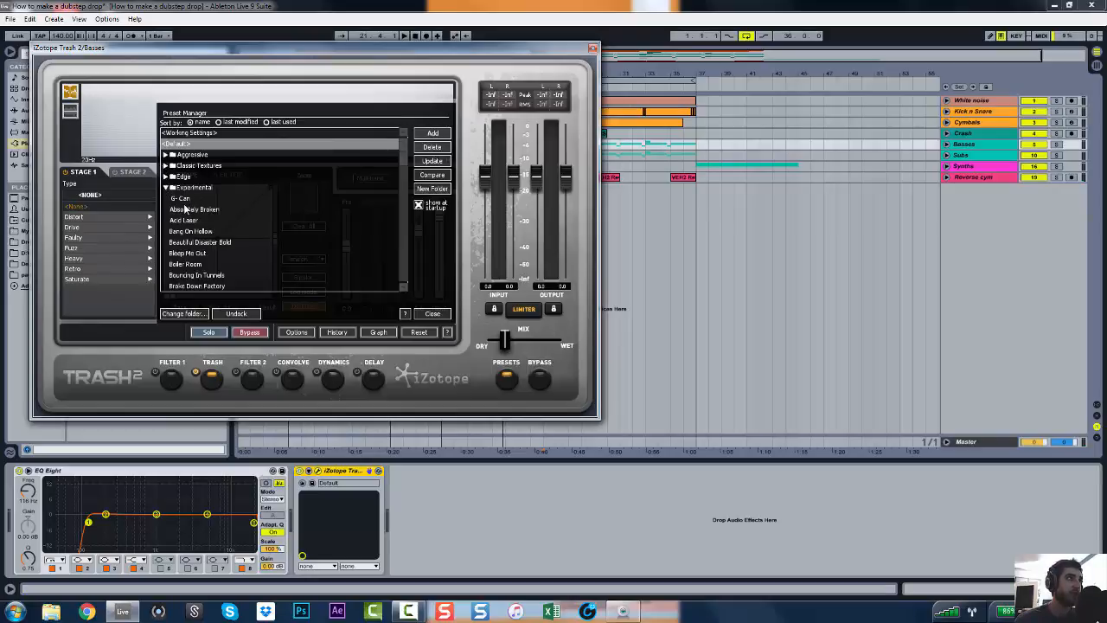
left_click(182, 199)
key("BackSpace")
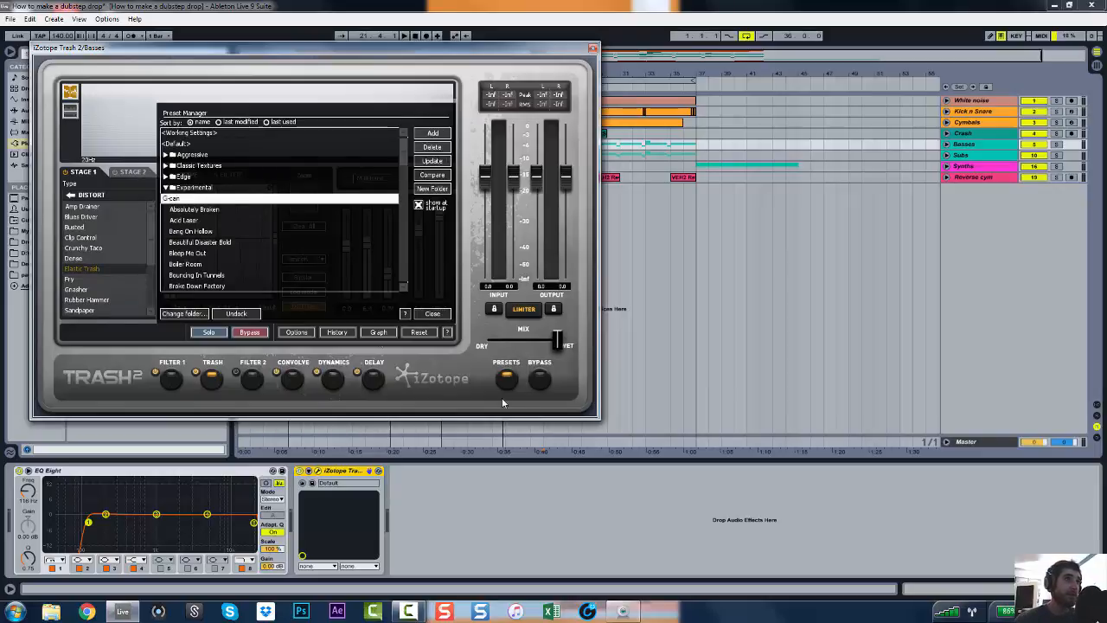
key("Return")
Audition Trash 2's Absolutely Broken and Acid Laser presets on the basses, lowering the latter's mix to near dry
left_click(206, 210)
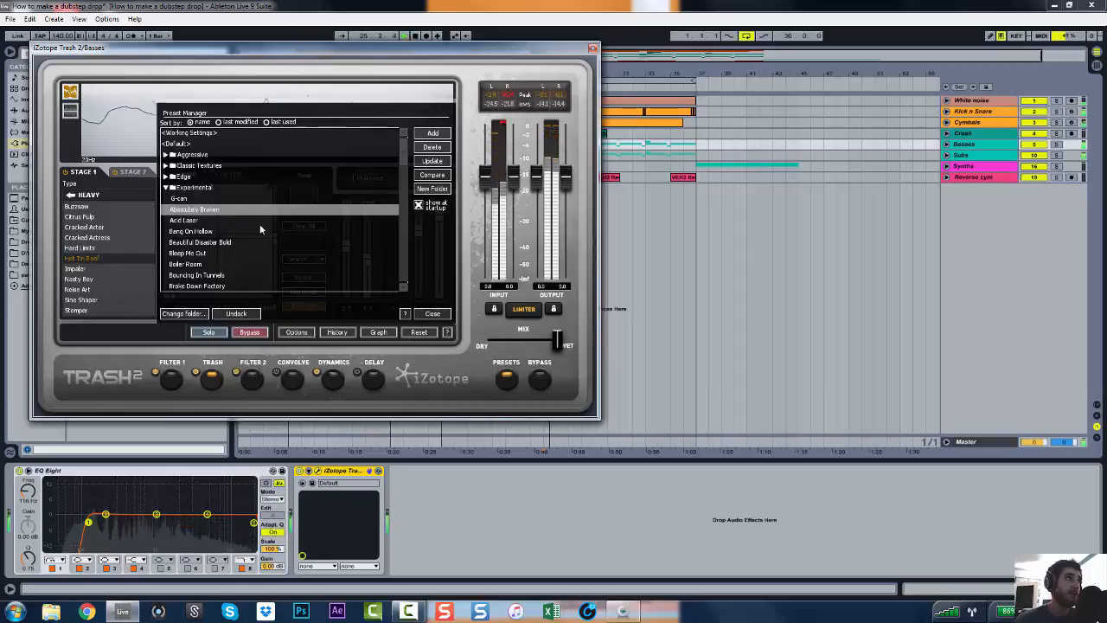
left_click(262, 221)
key("space")
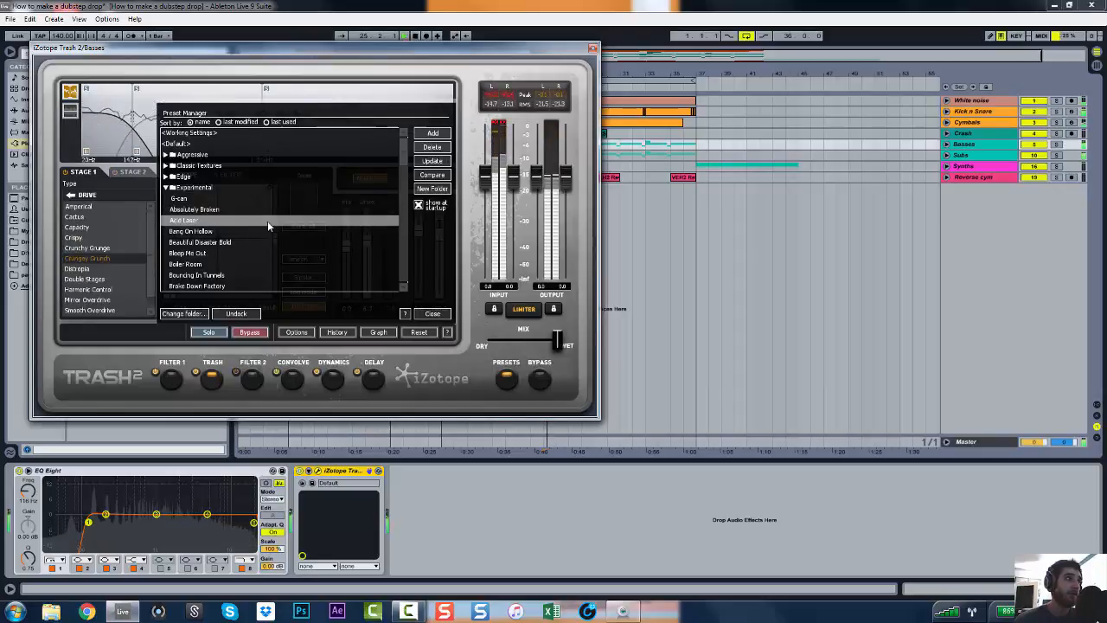
left_click_drag(558, 340, 501, 345)
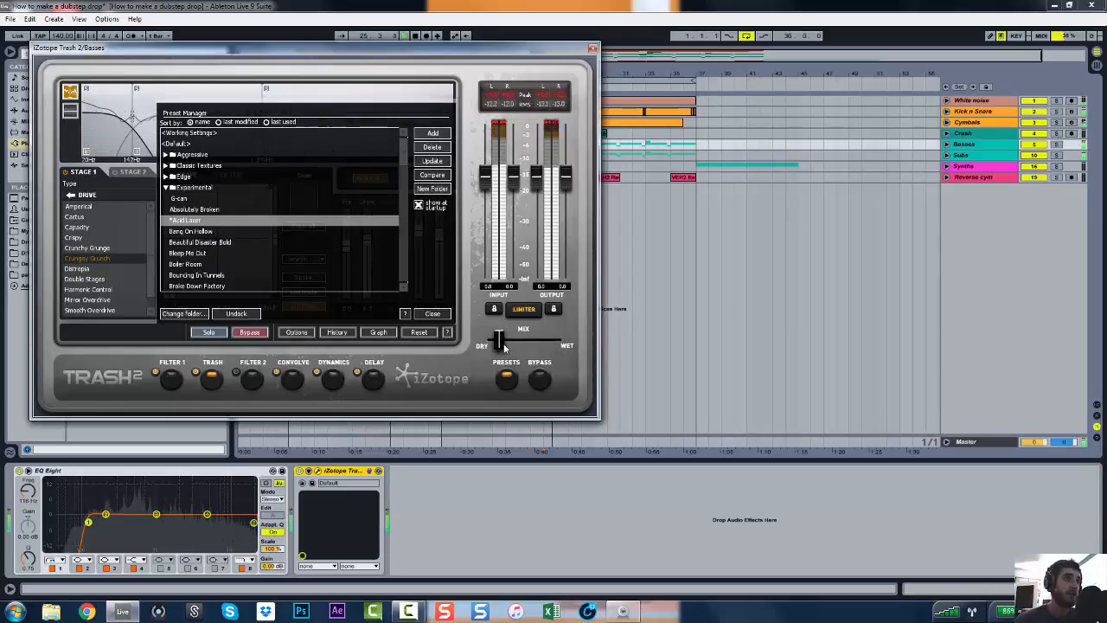
key("space")
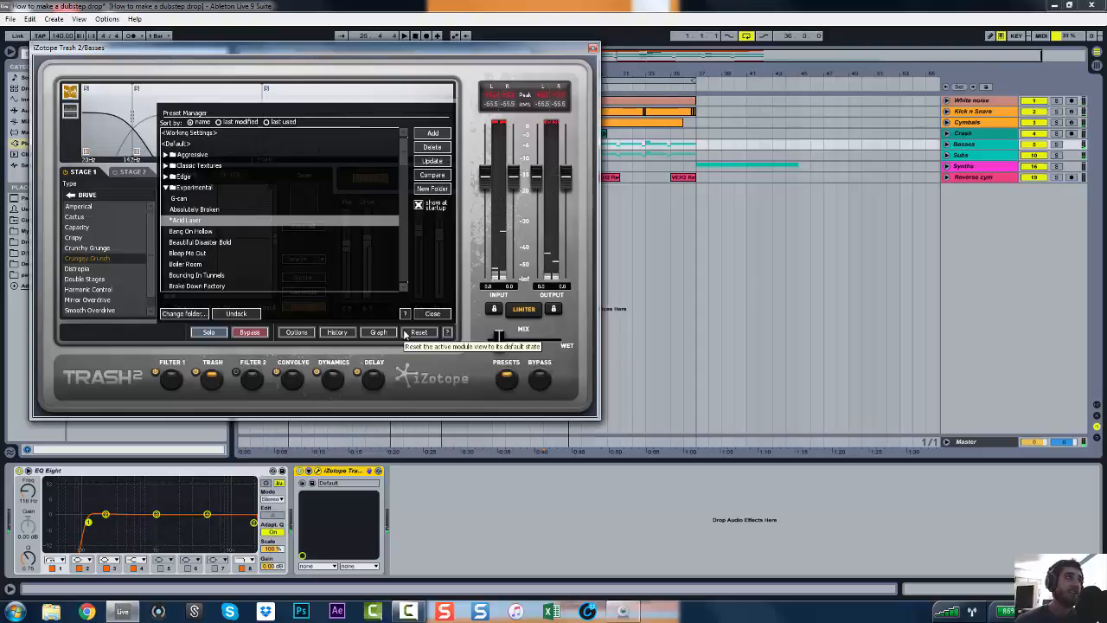
Audition the Bang On Hollow and Beautiful Disaster Bold presets on the playing drop with the mix kept mostly dry
left_click(198, 232)
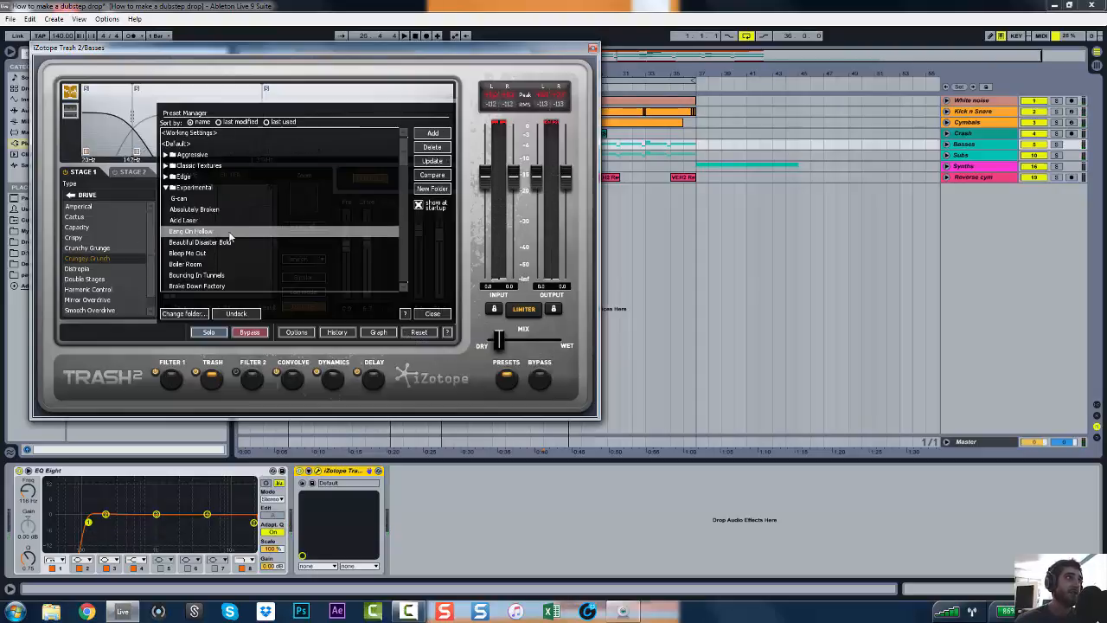
key("space")
mouse_move(498, 340)
left_mouse_down()
mouse_move(571, 343)
mouse_move(498, 349)
left_mouse_up()
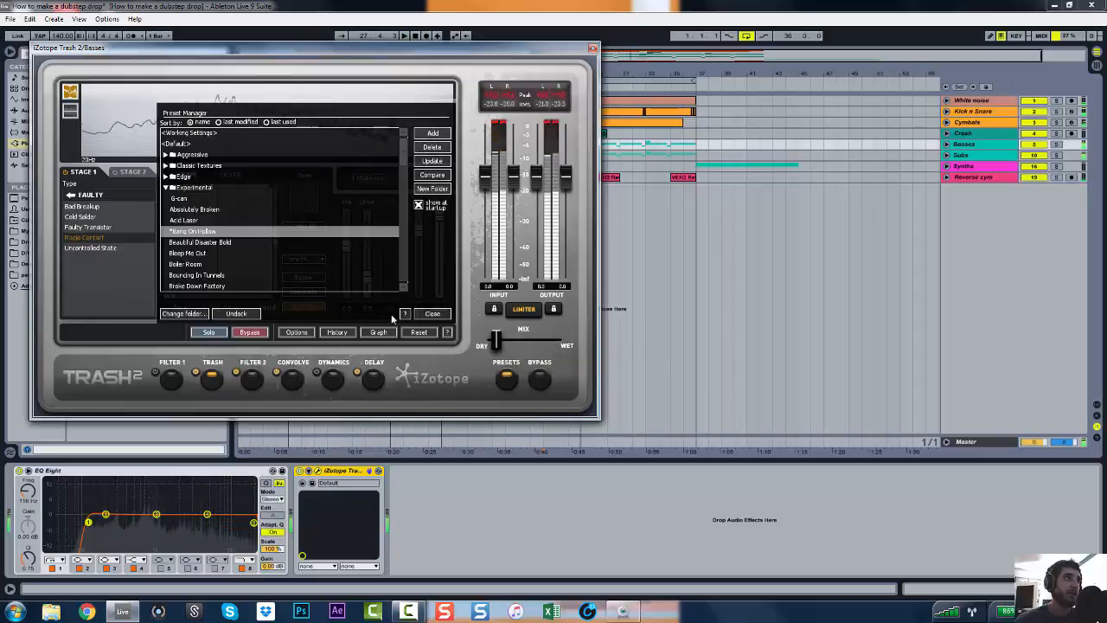
left_click(191, 243)
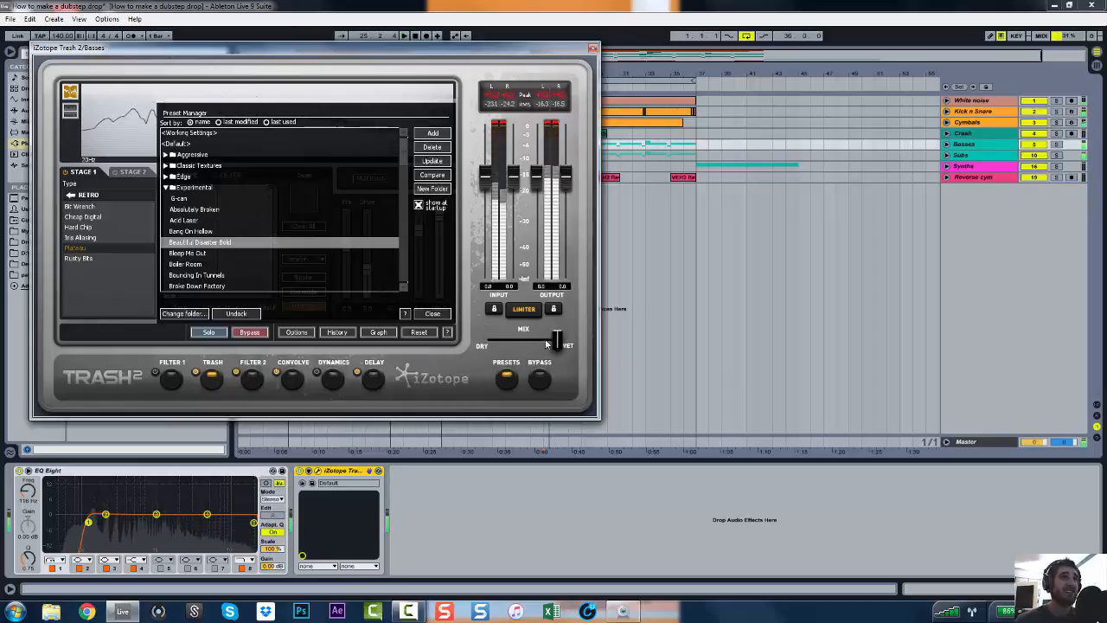
left_click_drag(557, 342, 501, 342)
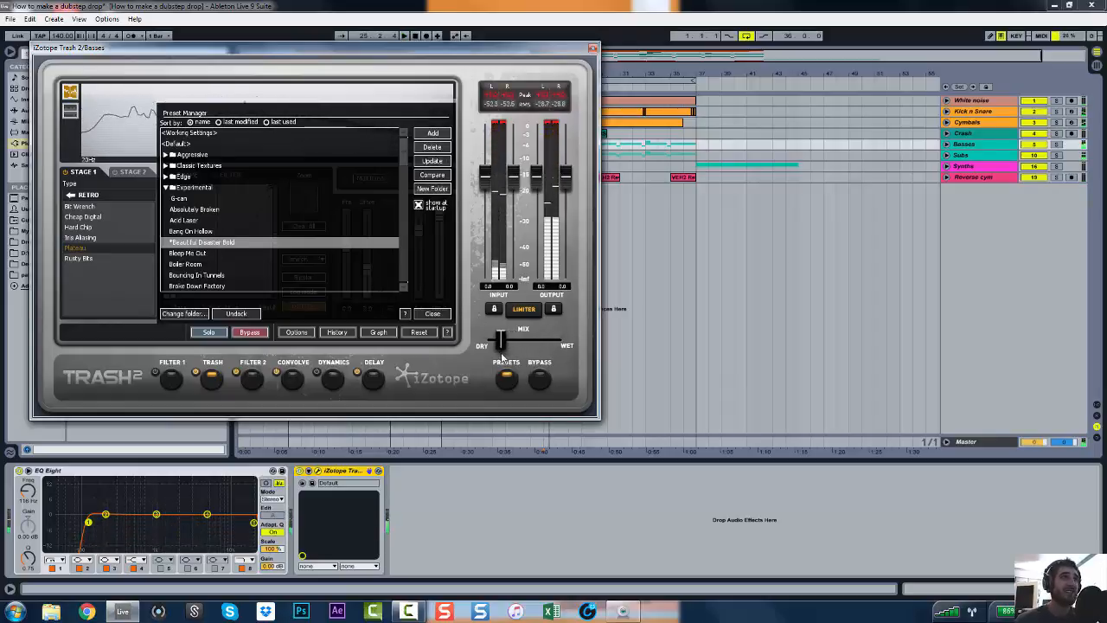
Load Trash 2's Bleep Me Out preset, lower its mix to about a quarter wet, and close the plug-in window
left_click(244, 252)
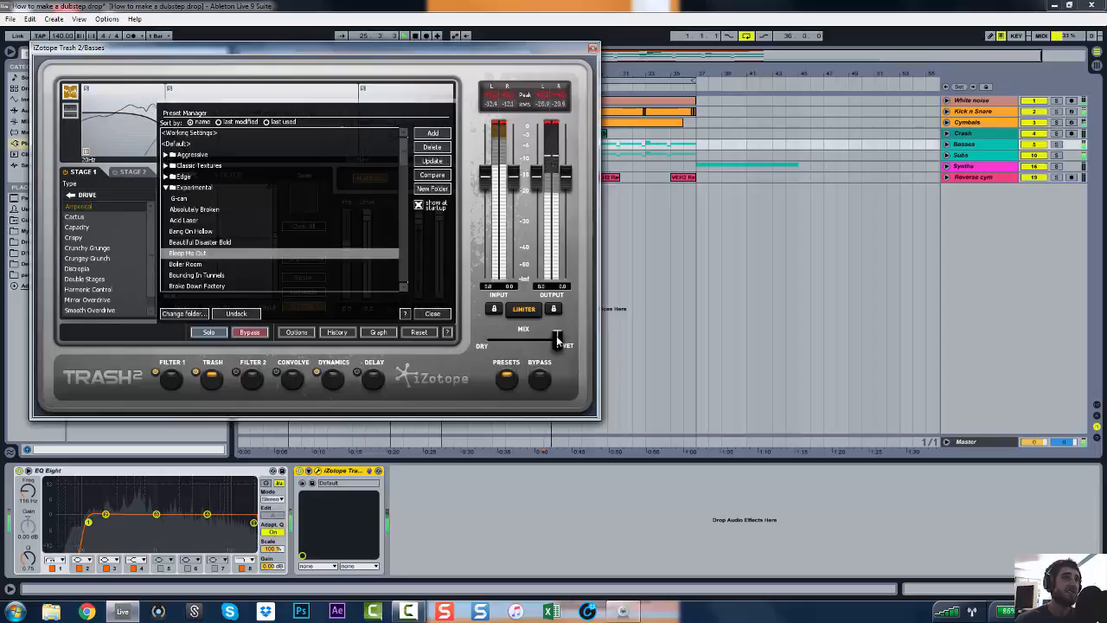
left_click_drag(557, 341, 505, 344)
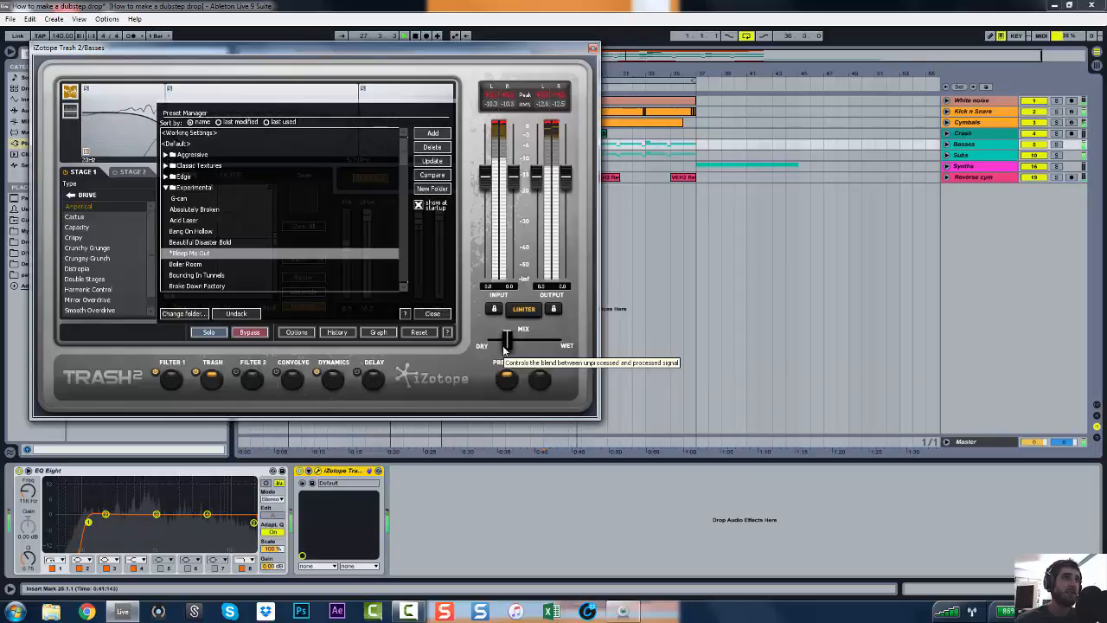
key("space")
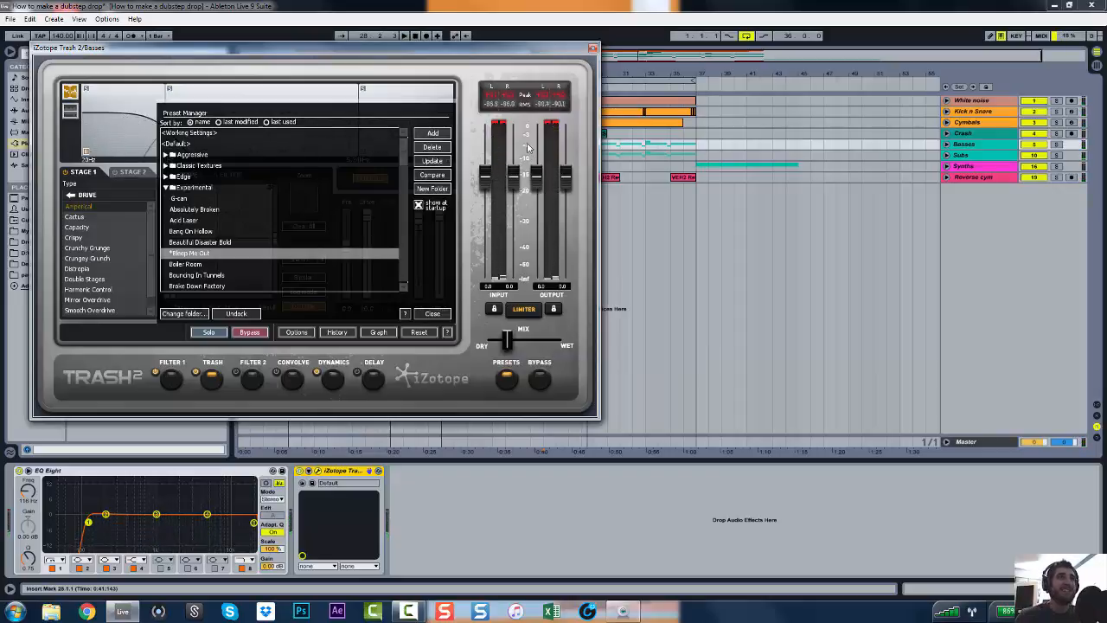
left_click(592, 48)
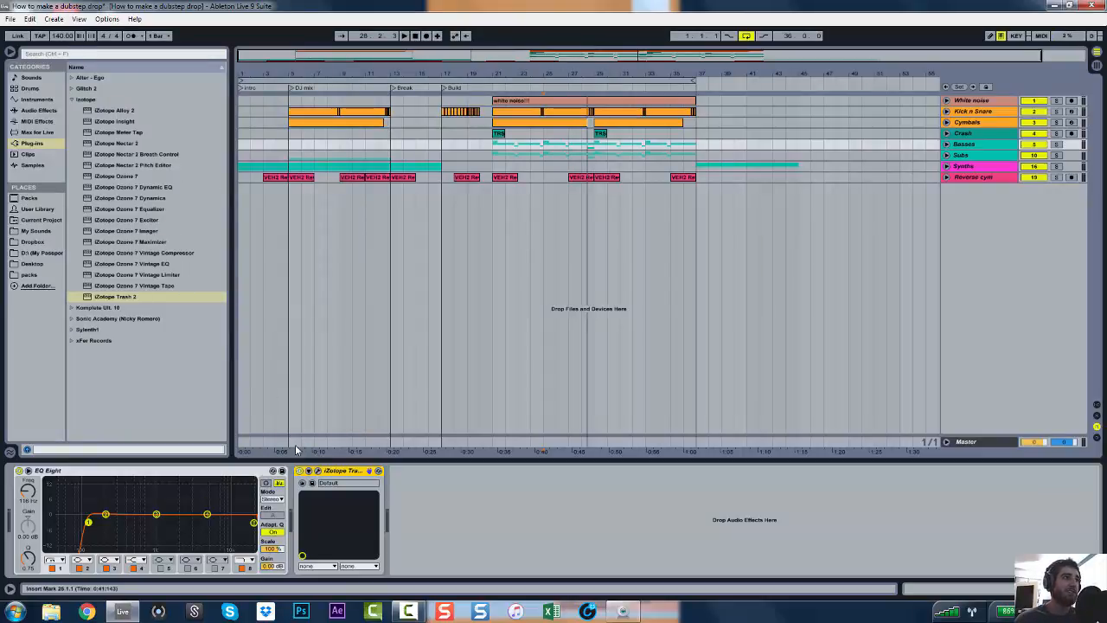
Add the OTT preset of Multiband Dynamics before EQ Eight on the Basses group, with its amount at 13 %
left_click(31, 111)
scroll(135, 355, "down", 2)
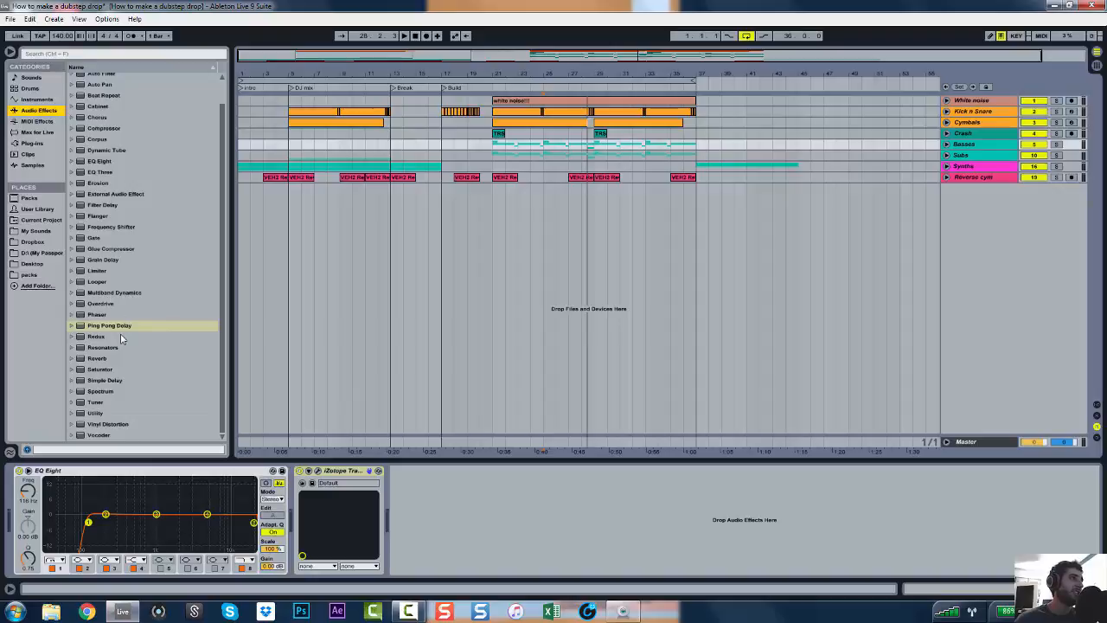
scroll(87, 239, "up", 2)
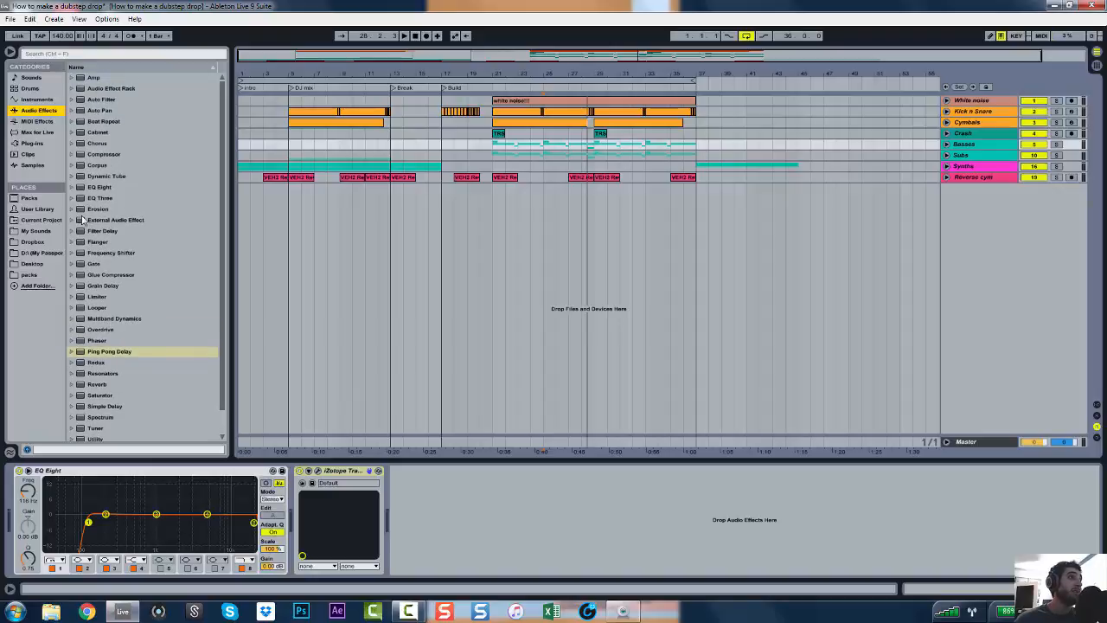
scroll(93, 226, "down", 2)
left_click(72, 295)
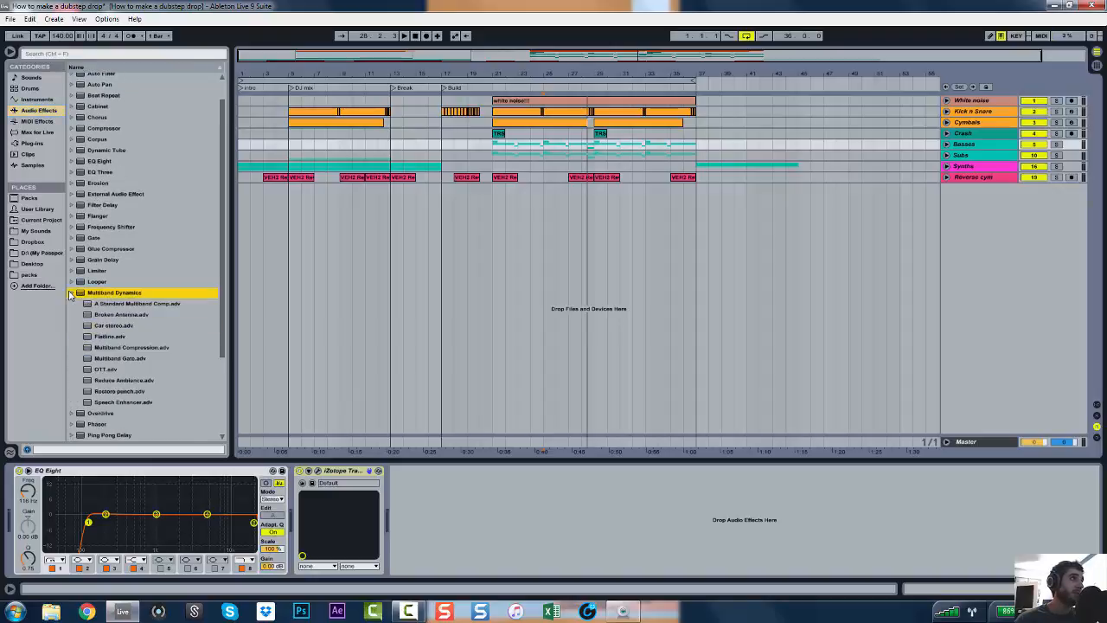
scroll(105, 348, "down", 2)
left_click_drag(107, 327, 75, 519)
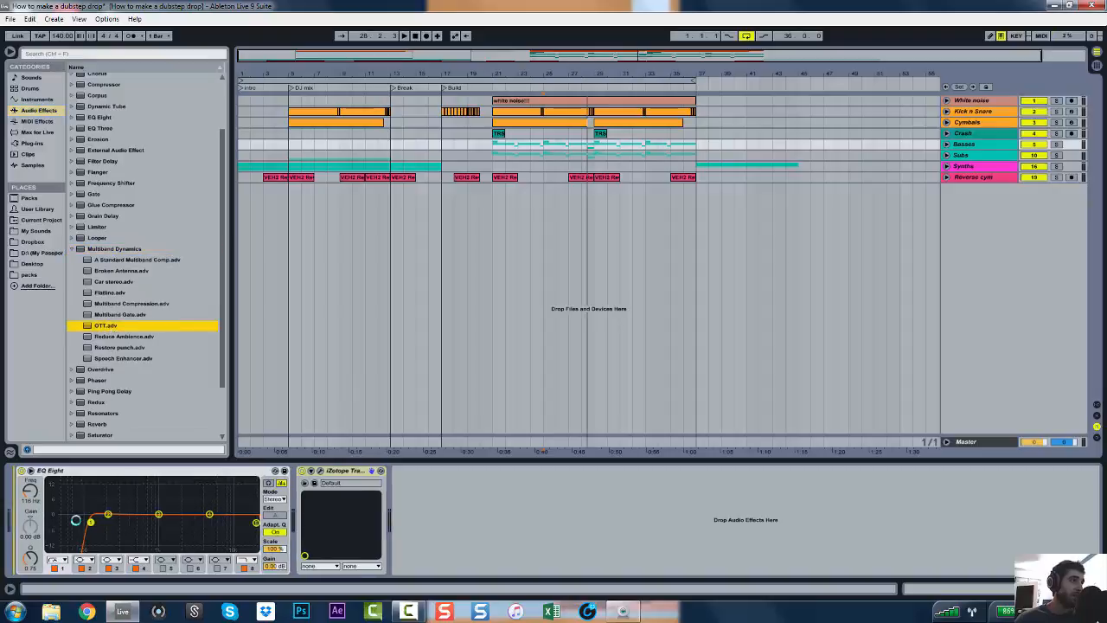
left_click_drag(158, 551, 159, 551)
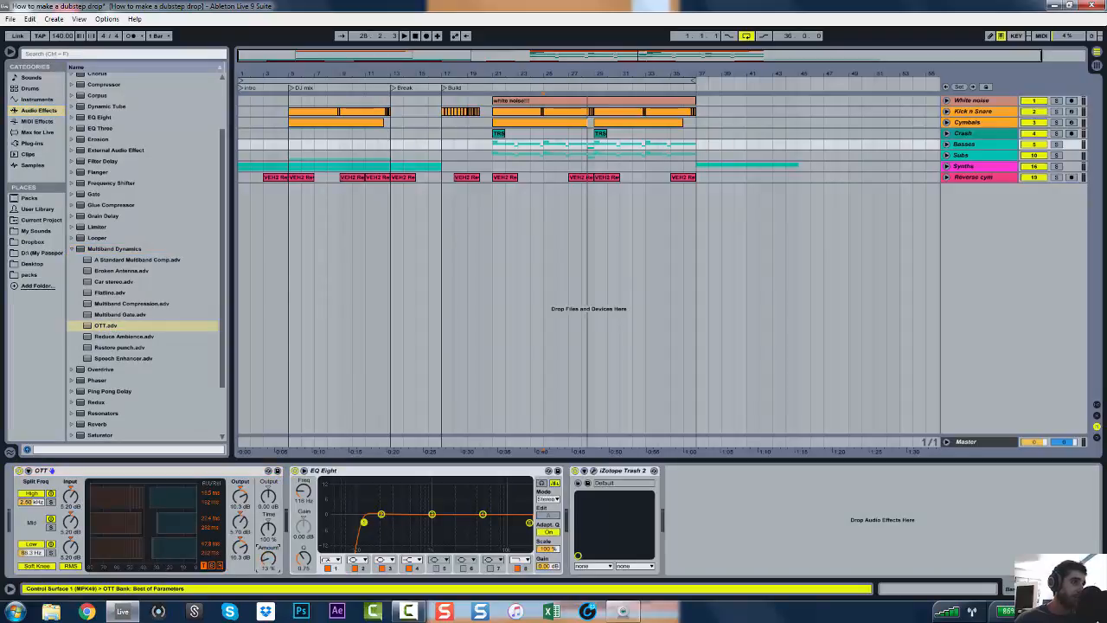
Move OTT to the end of the Basses chain after Trash 2 during playback, and lower its amount to 10 %
key("space")
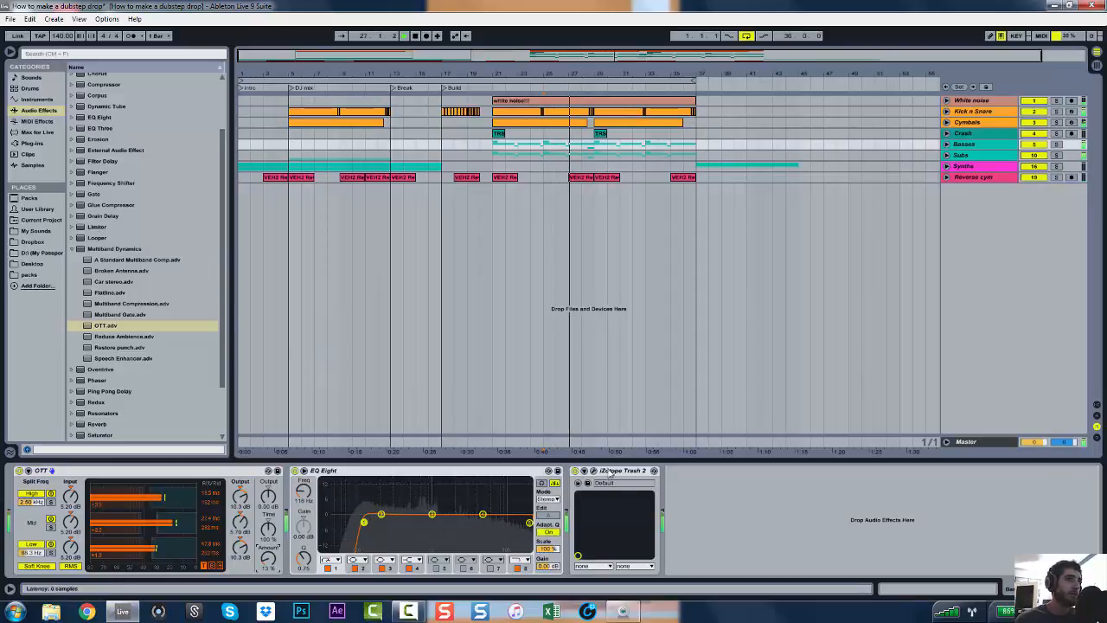
left_click(257, 483)
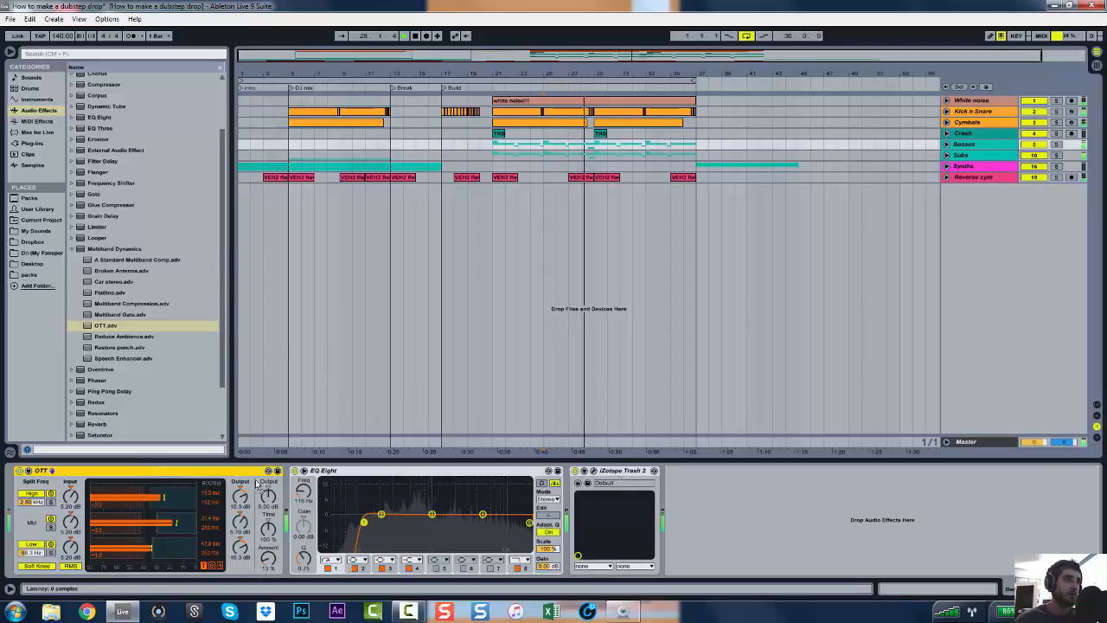
left_click_drag(257, 483, 446, 496)
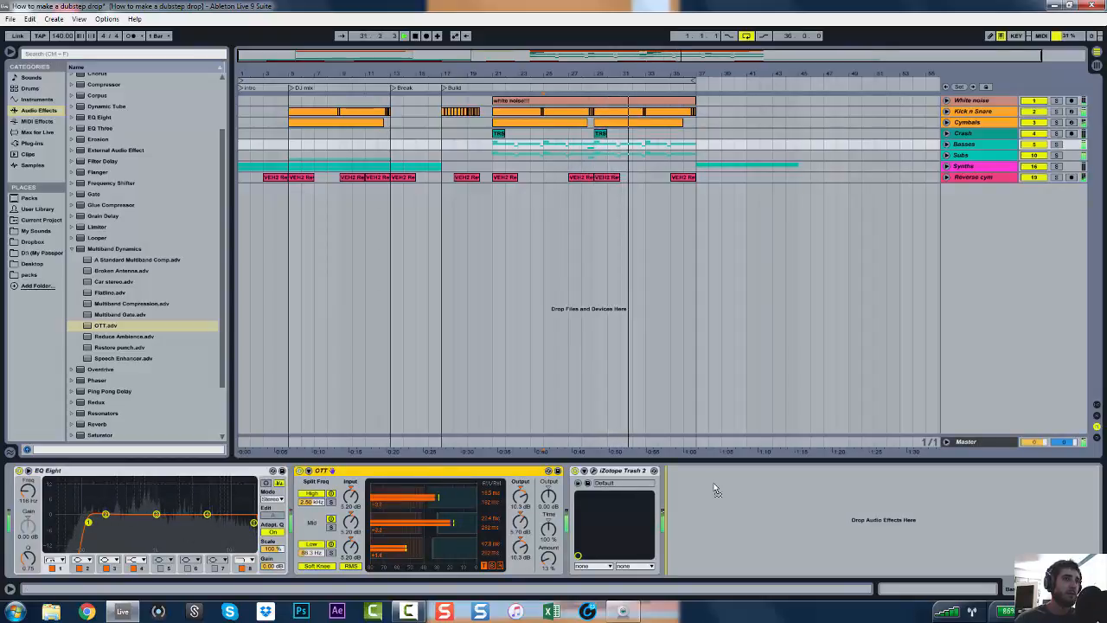
left_click_drag(713, 484, 714, 485)
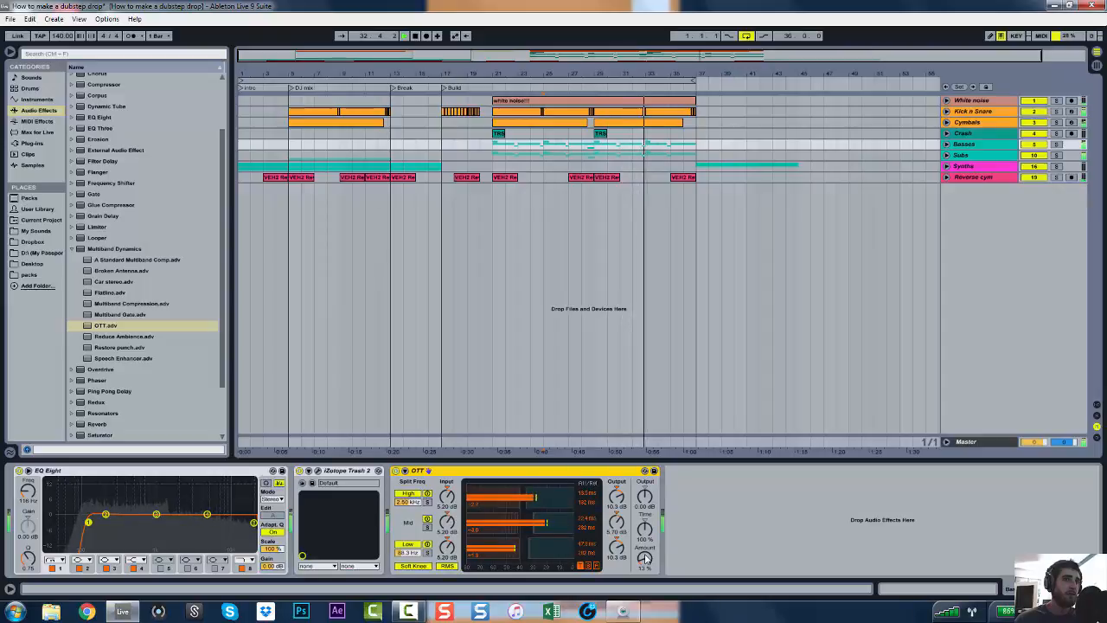
left_click_drag(644, 559, 644, 562)
Check Trash 2's mix setting on the Basses group, close its window, and replay the drop from bar 25
left_click(318, 472)
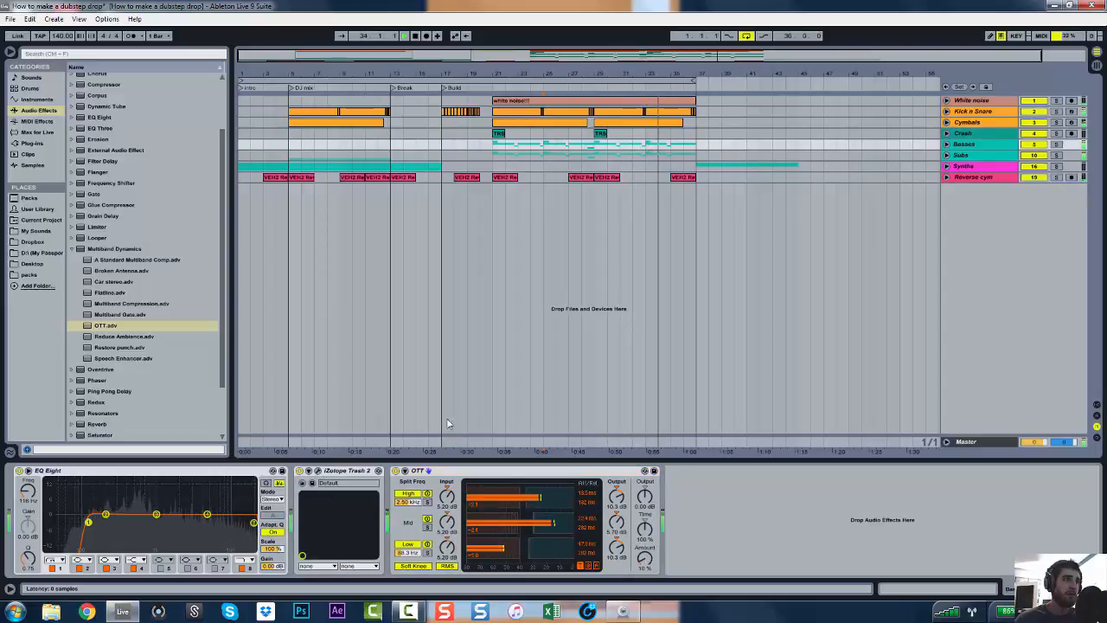
left_click(506, 377)
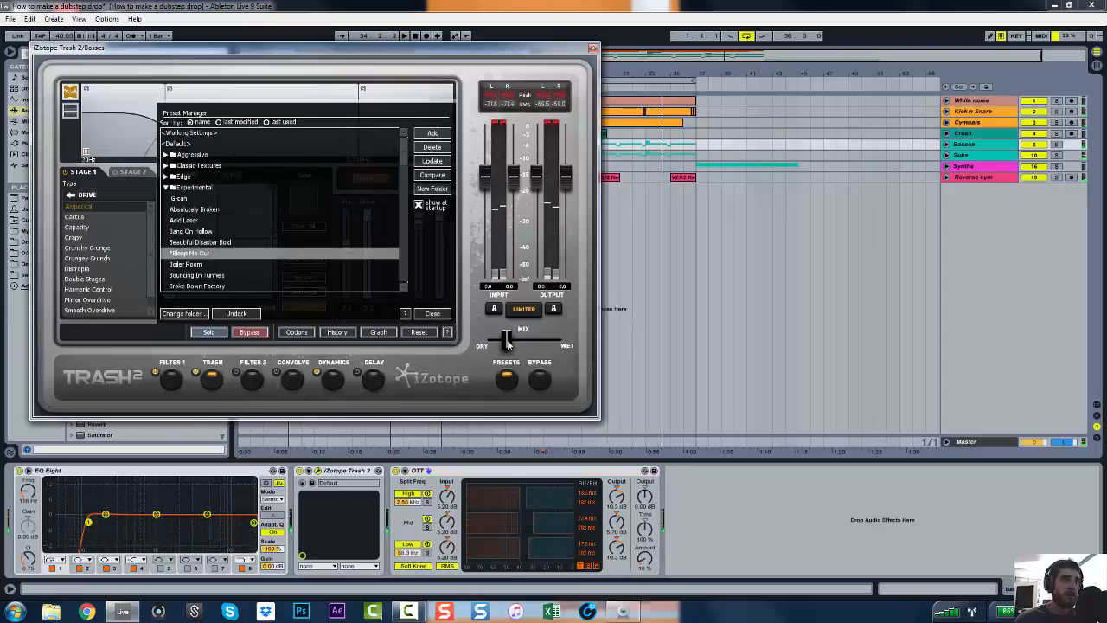
left_click(592, 48)
left_click(545, 380)
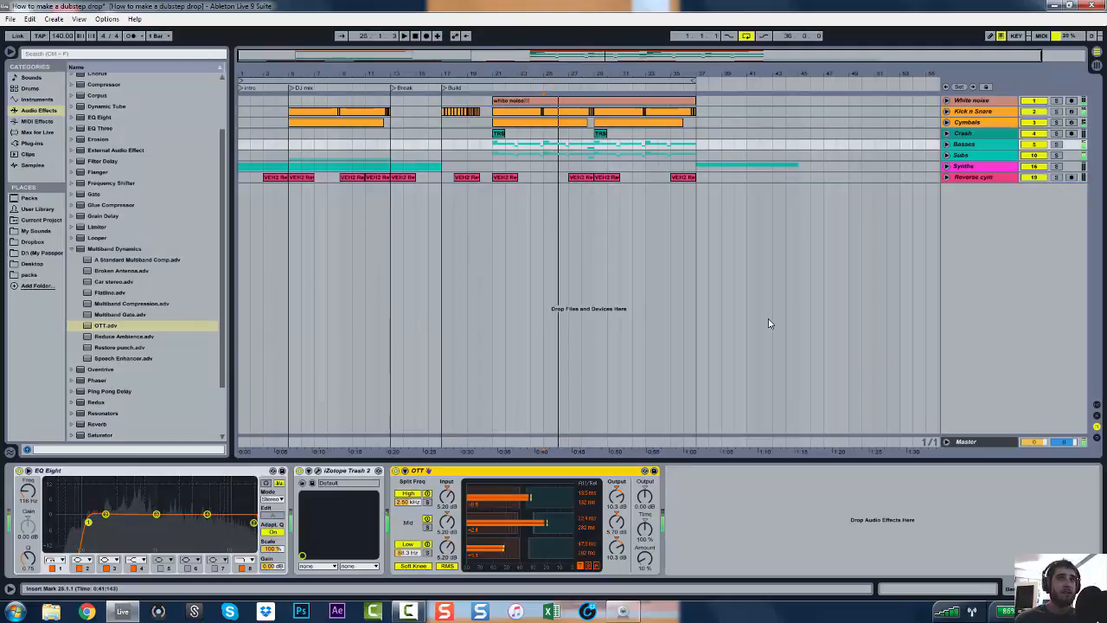
Switch the Master track's Saturator curve to Sinoid Fold and set its dry/wet to about 20 %
left_click(994, 441)
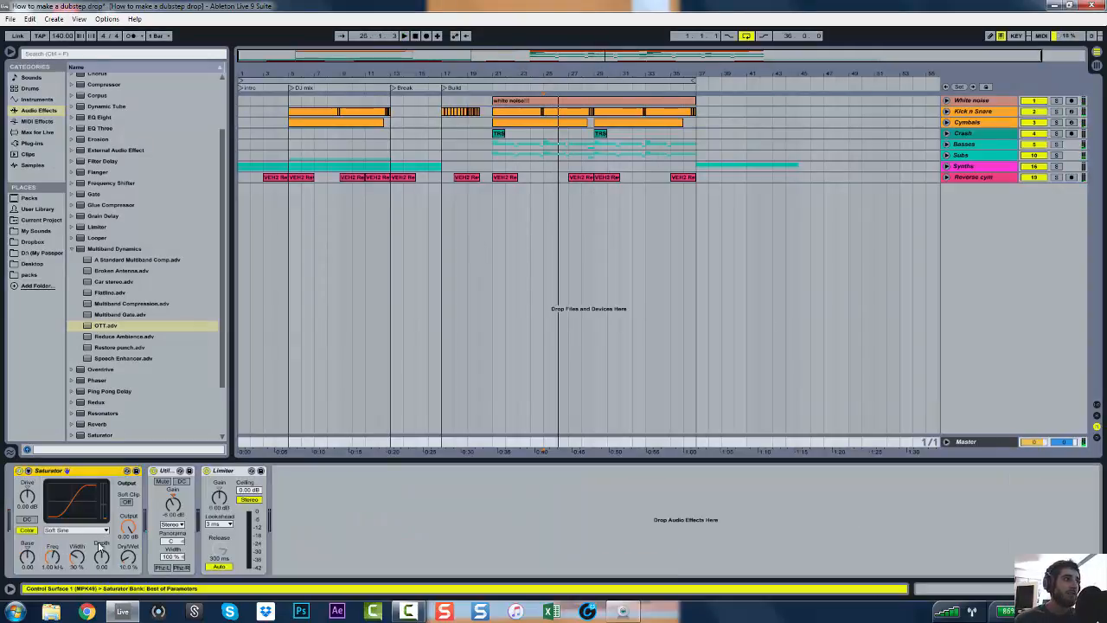
left_click(76, 529)
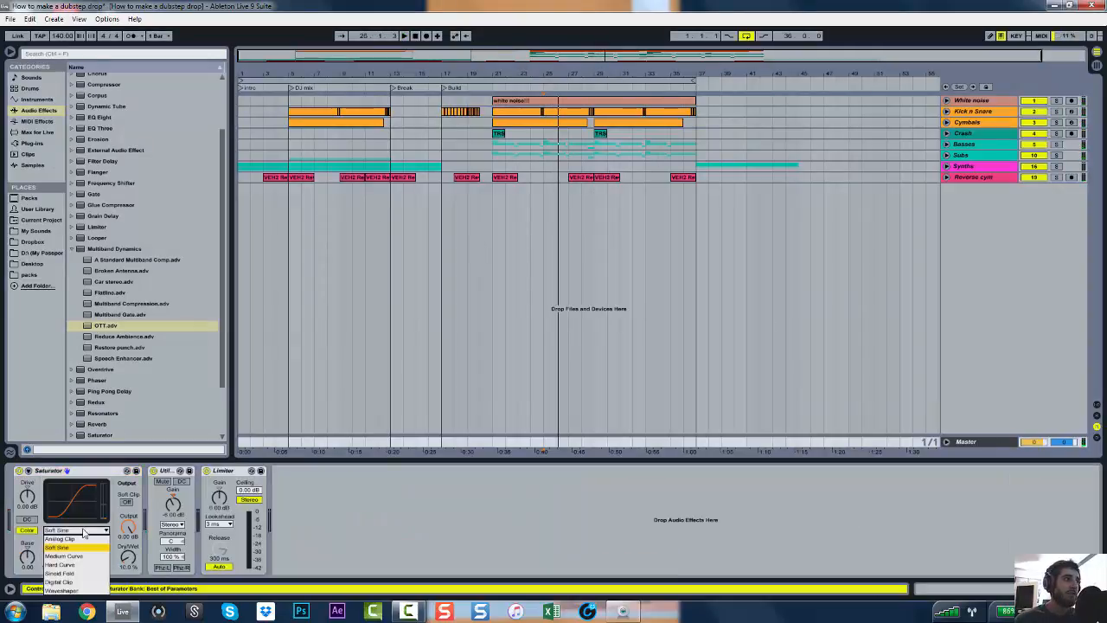
left_click(76, 574)
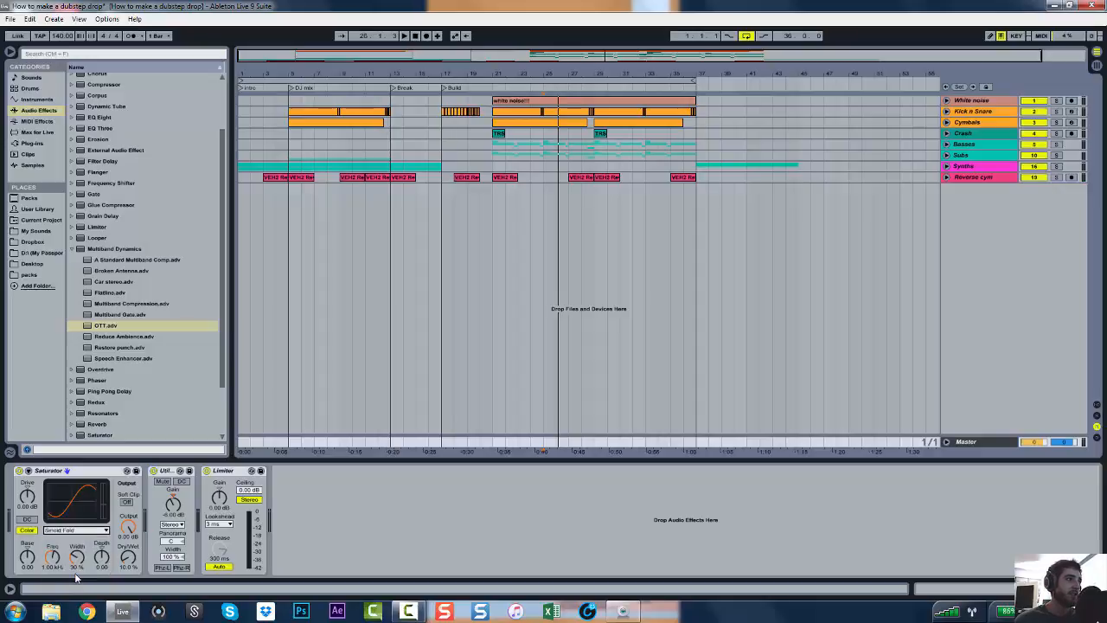
left_click(132, 555)
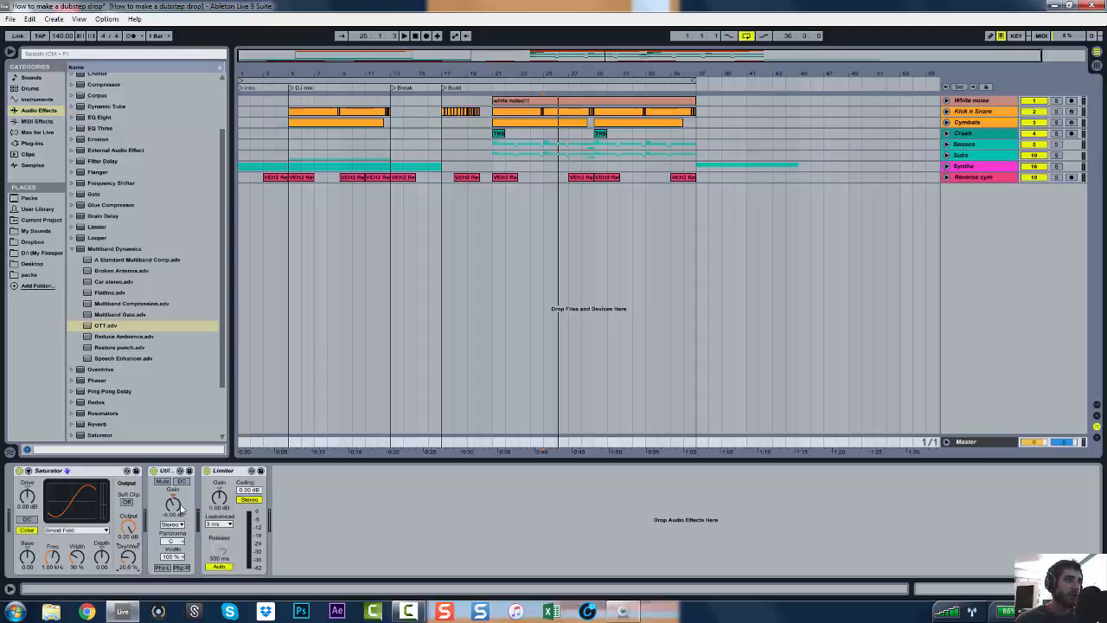
Set the Master Limiter's ceiling to -0.30 dB and its gain to about 5 dB, checking the level by playing the drop
left_click(249, 490)
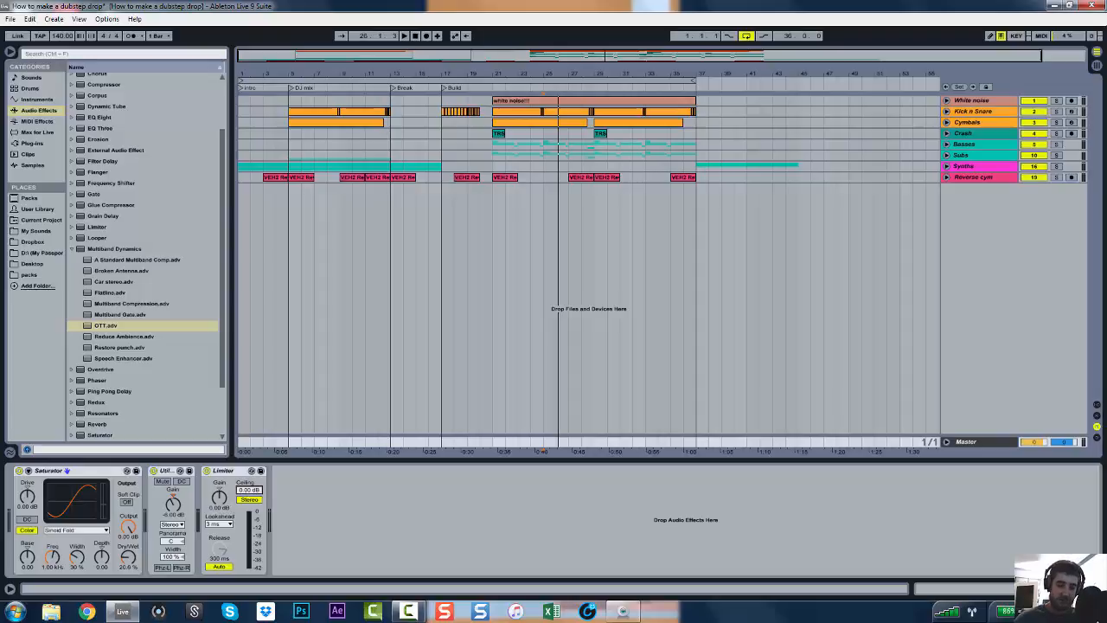
type("-")
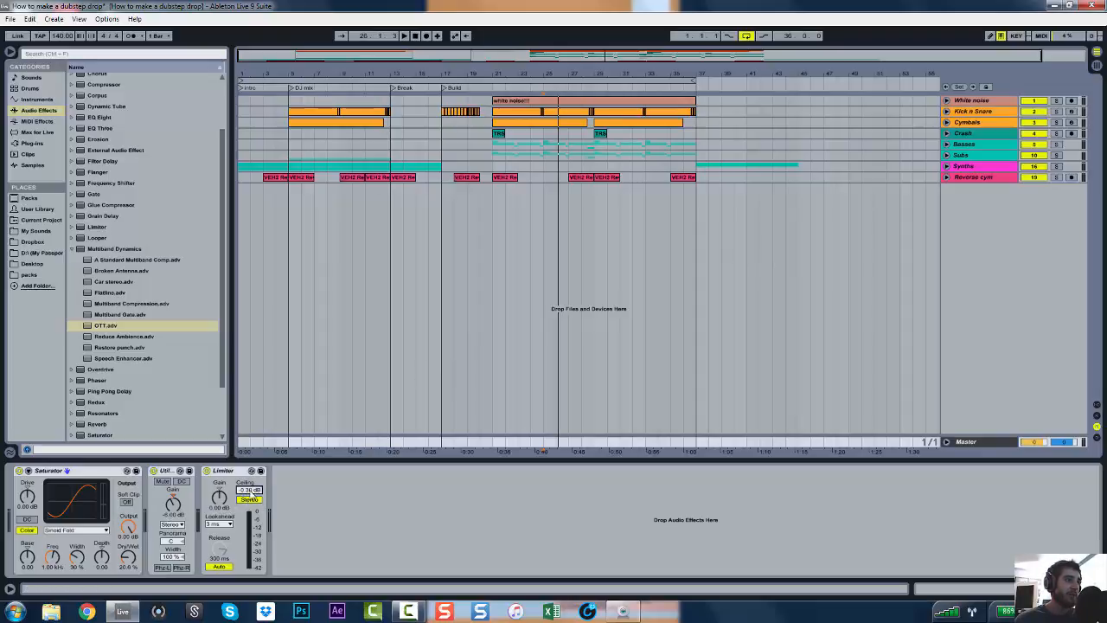
key("space")
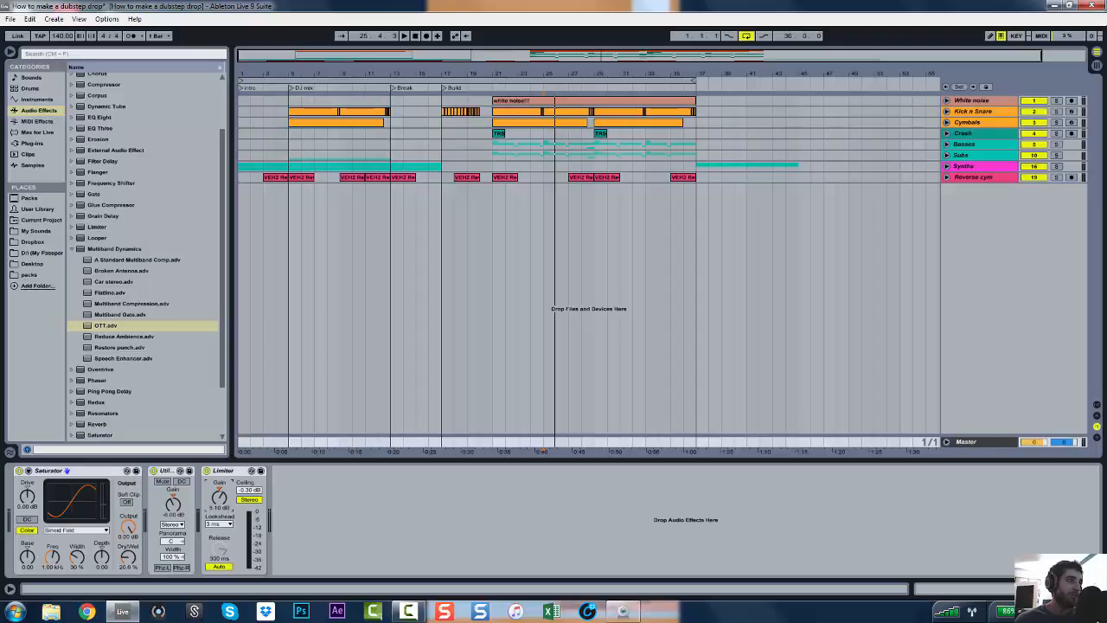
key("space")
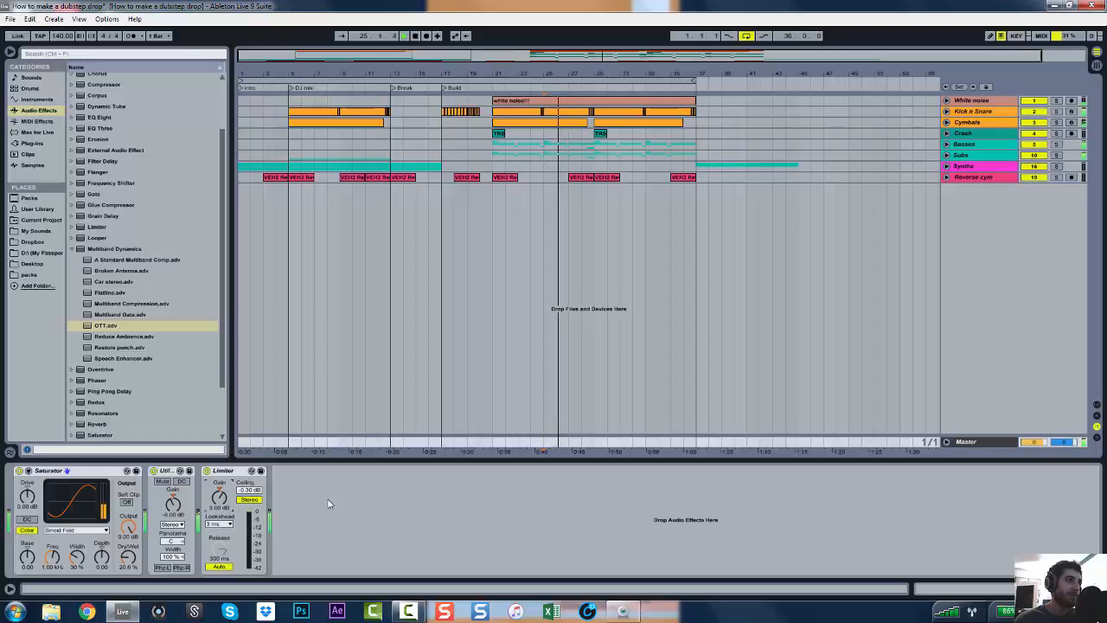
key("space")
Hide the device view and place the insert marker at the start of the Build section, bar 17
left_click(351, 459)
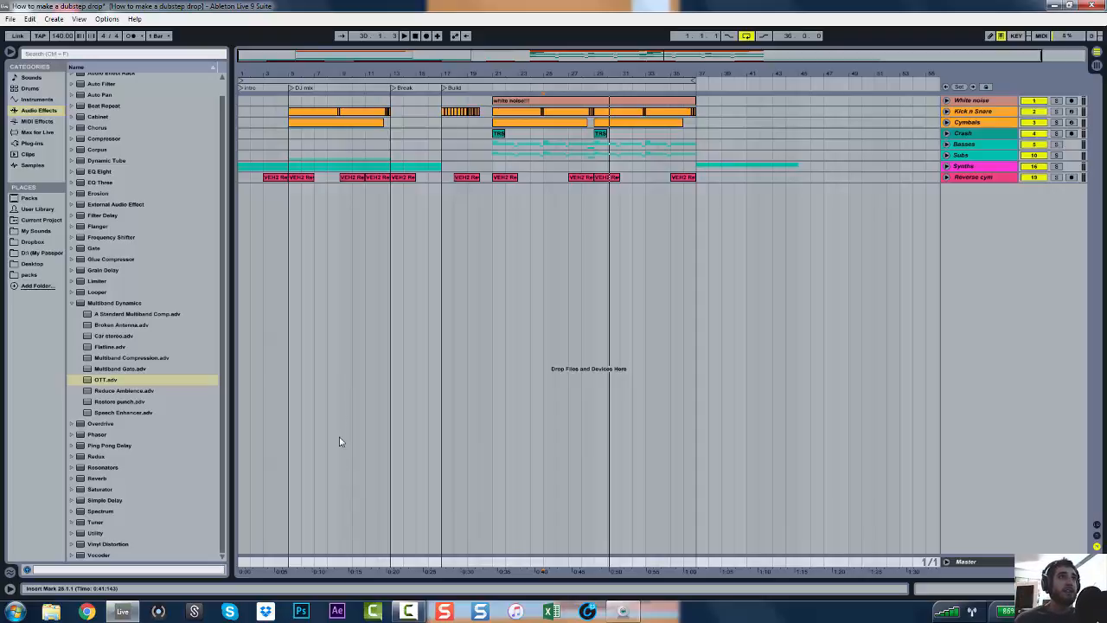
key("ctrl+a")
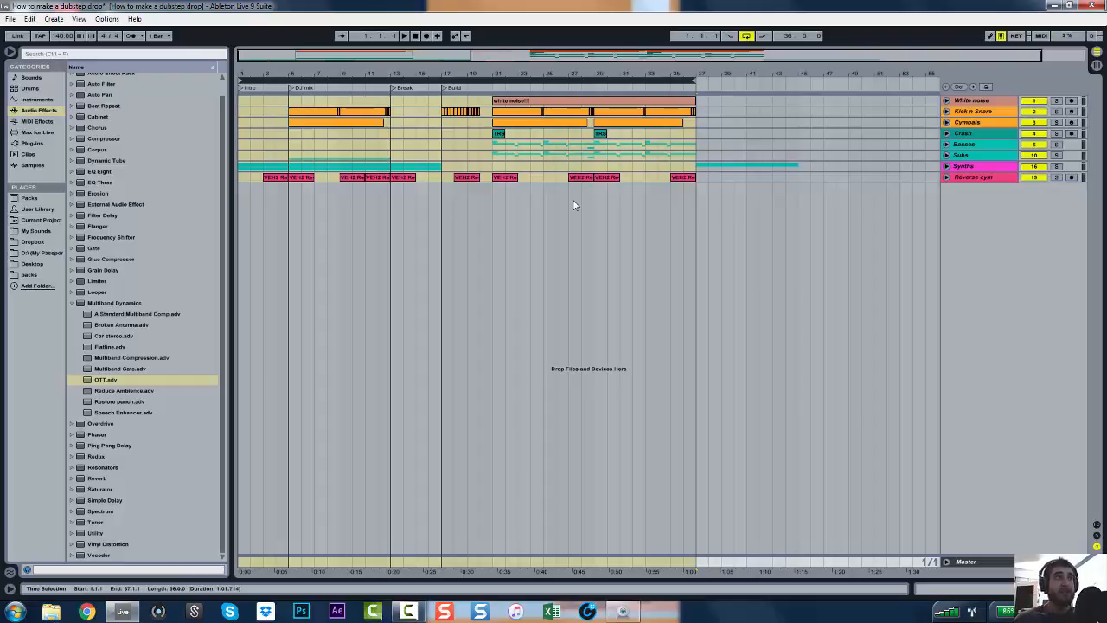
left_click(444, 205)
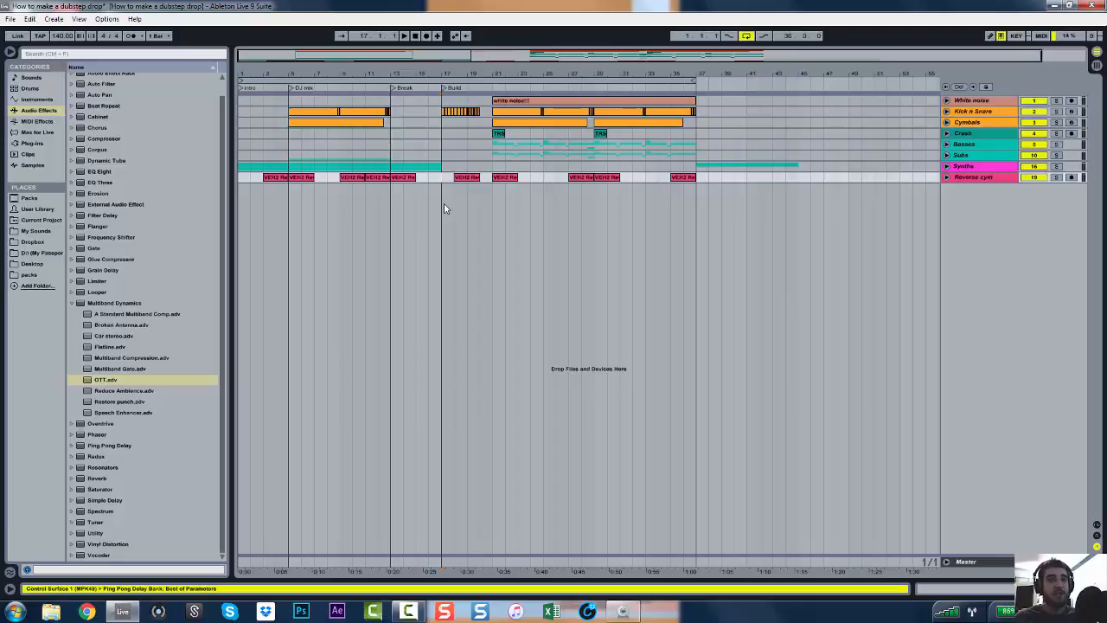